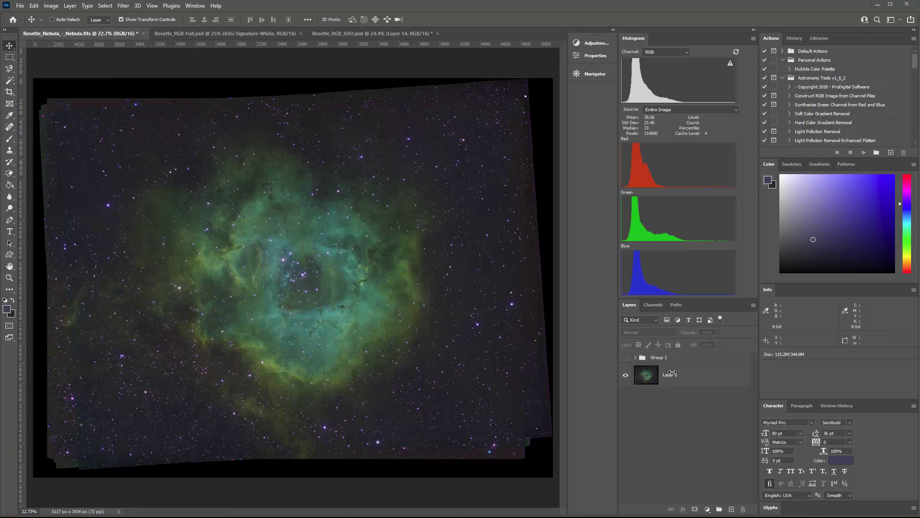
Examine the red, green and blue channels one at a time, and return to the composite RGB view.
left_click(655, 306)
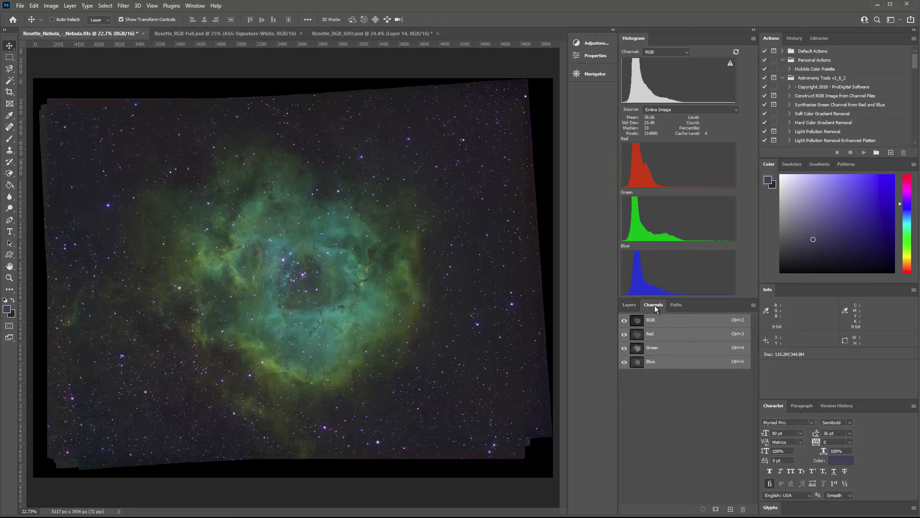
left_click(655, 338)
left_click(655, 348)
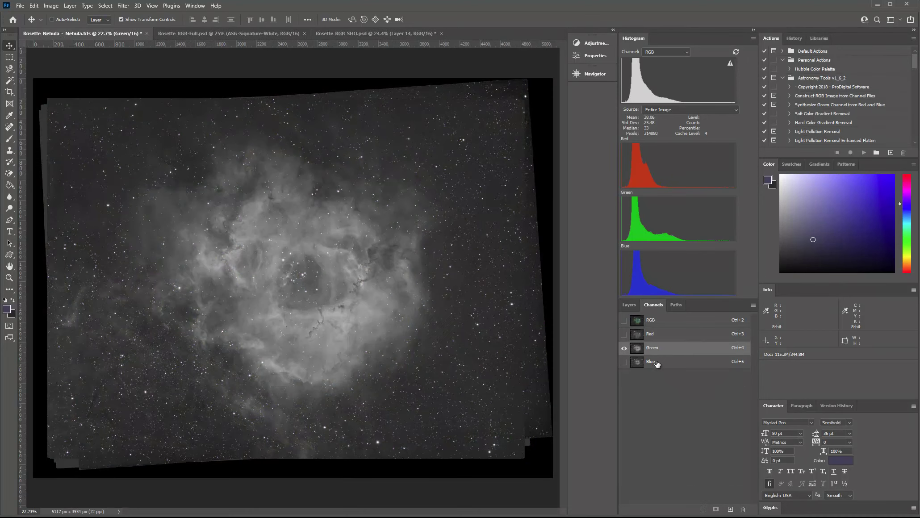
left_click(657, 362)
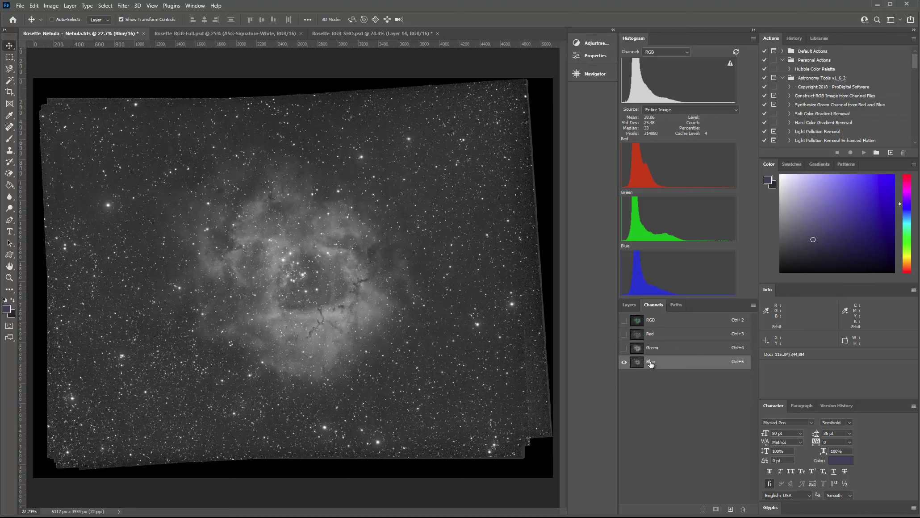
left_click(658, 338)
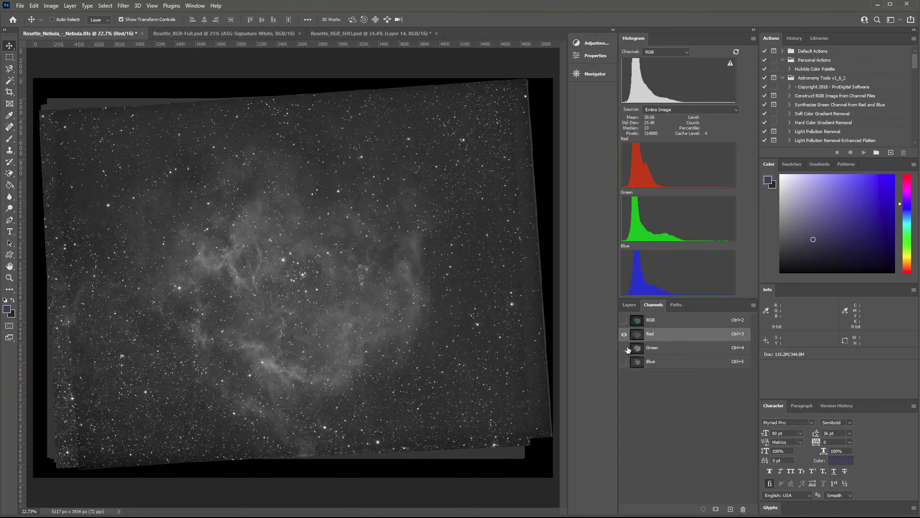
left_click(653, 349)
left_click(656, 363)
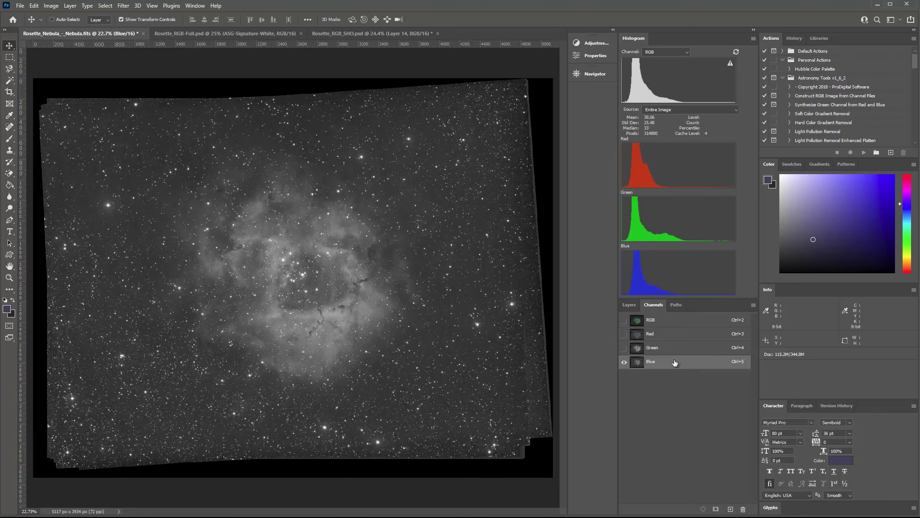
left_click(658, 348)
left_click(657, 335)
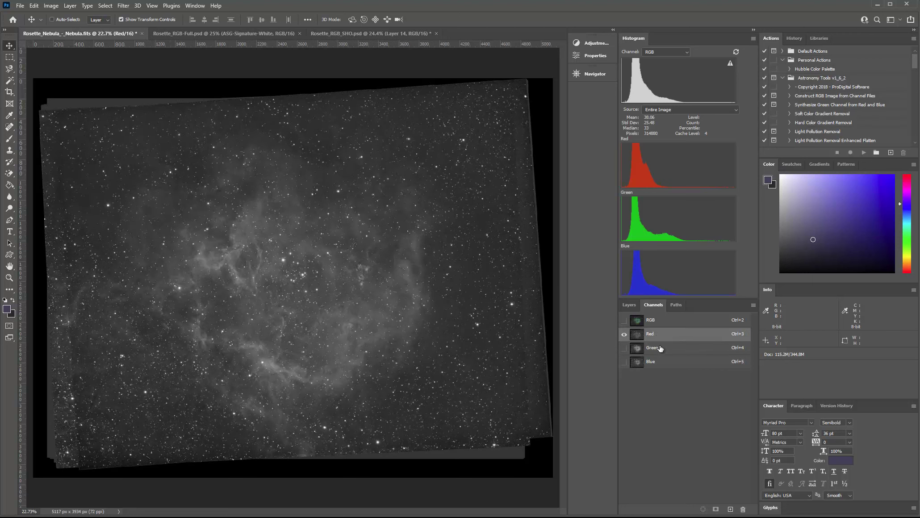
left_click(624, 319)
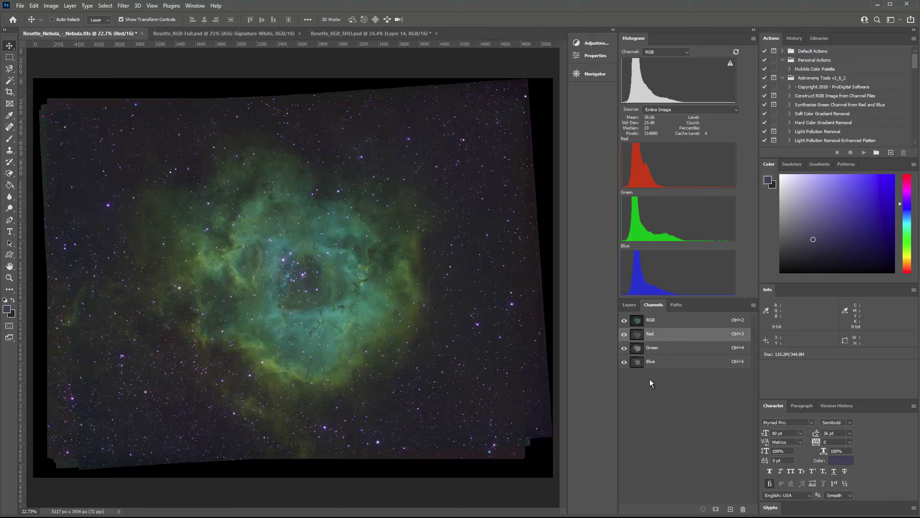
Show only the green channel by hiding red and blue, and examine the nebula's central detail up close.
left_click(651, 347)
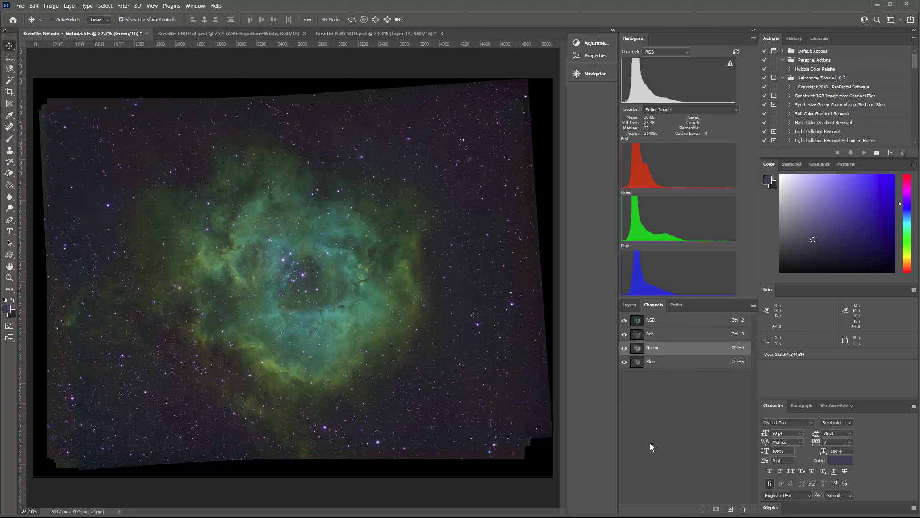
left_click(624, 334)
left_click(624, 362)
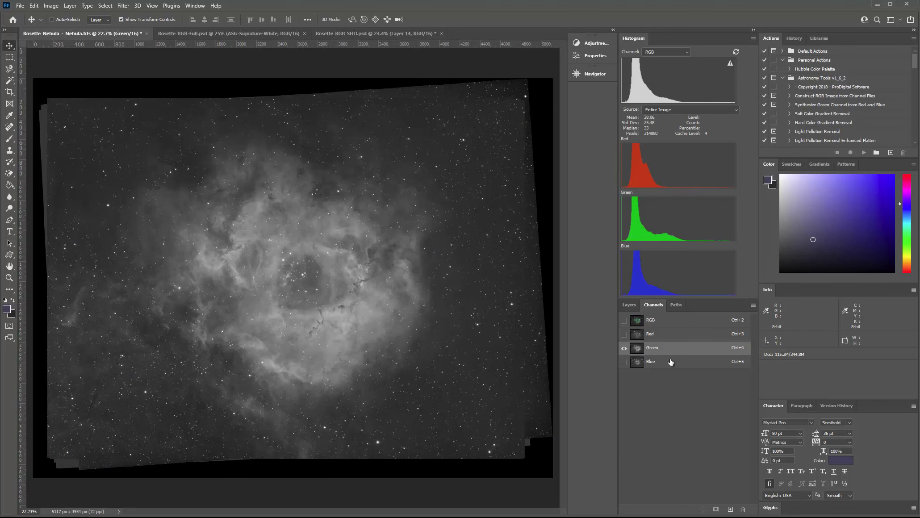
scroll(360, 291, "up", 4)
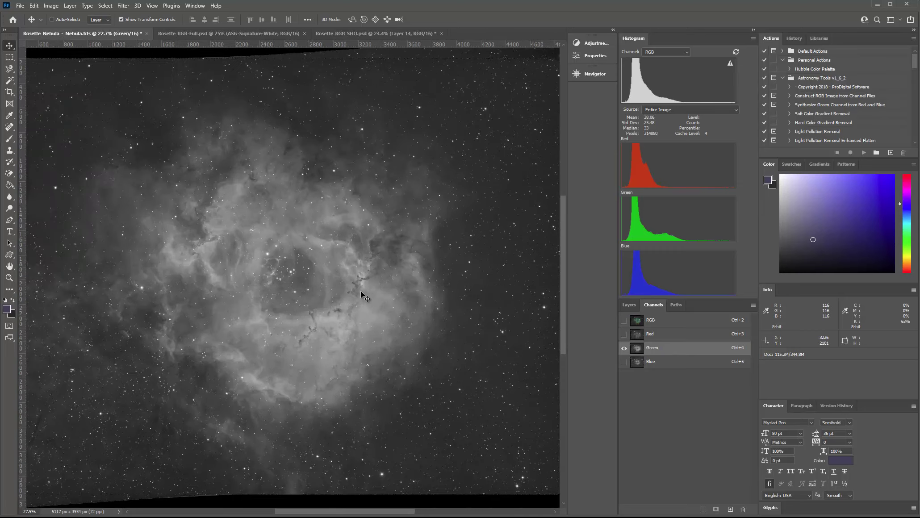
scroll(317, 299, "down", 1)
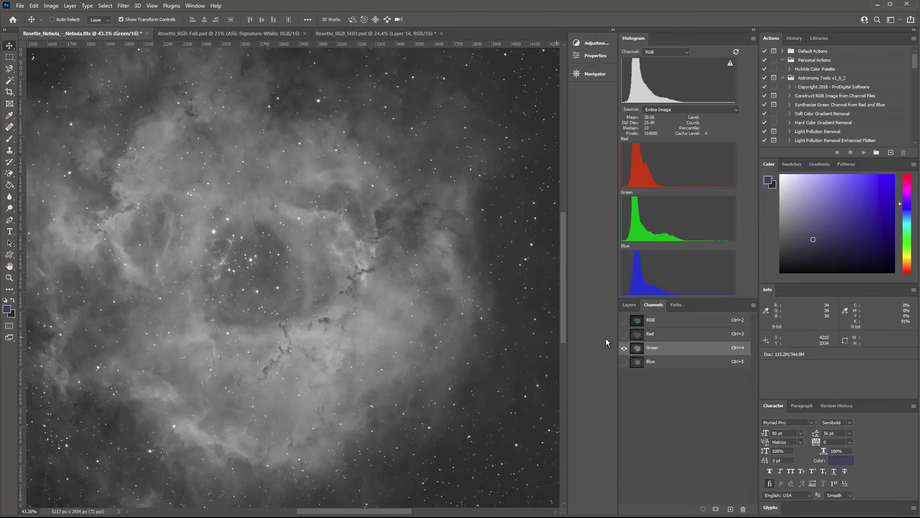
Examine the nebula in the red channel alone and in the blue channel alone.
left_click(624, 335)
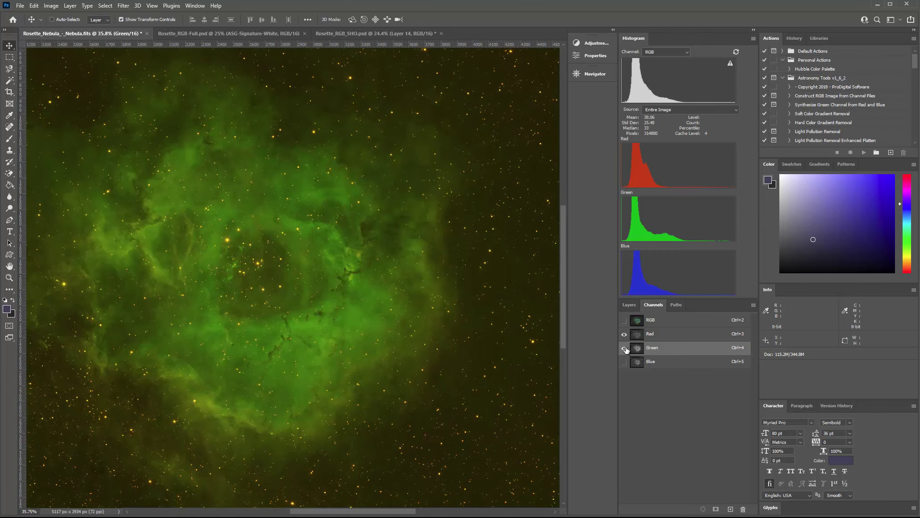
left_click(623, 347)
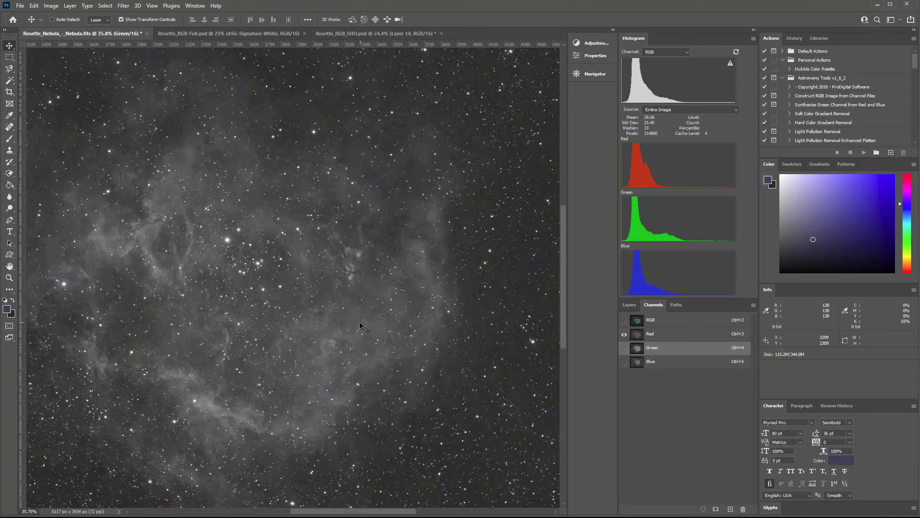
left_click(624, 361)
left_click(624, 334)
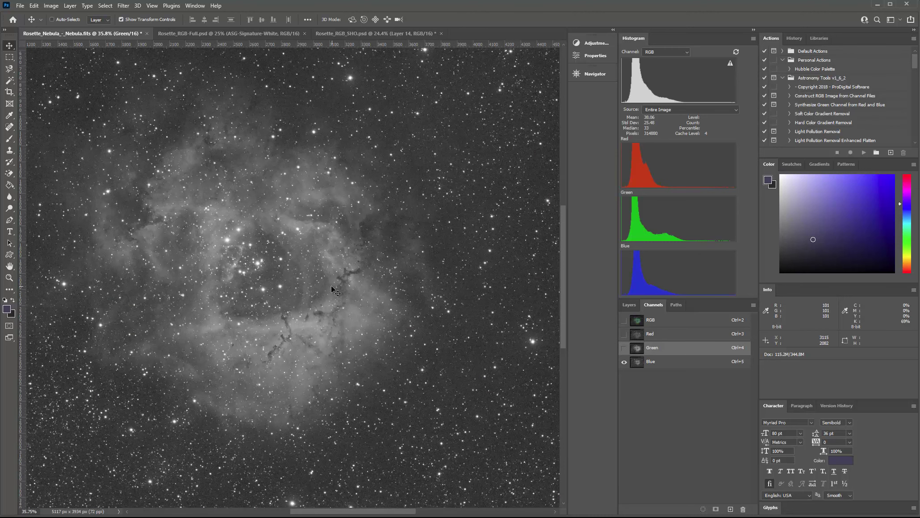
scroll(394, 310, "up", 2)
scroll(395, 309, "down", 2)
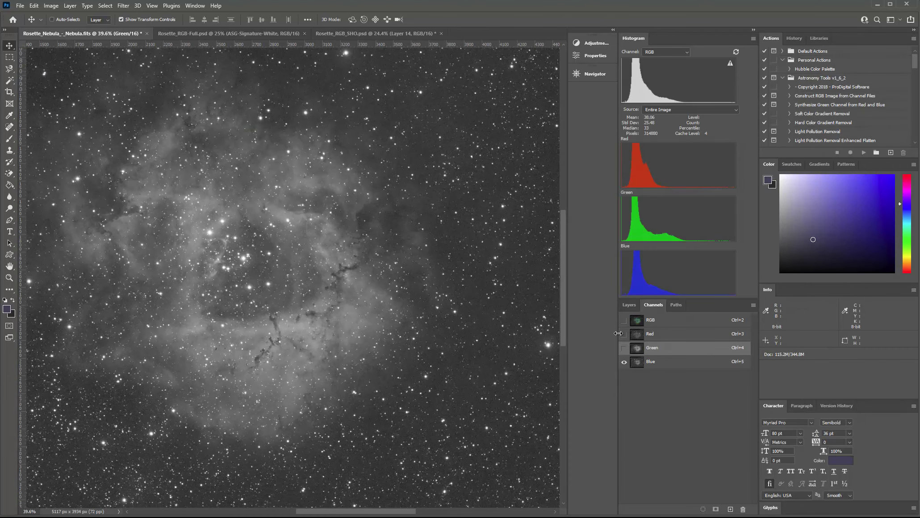
Make all color channels visible again, return to the layer list and fit the whole image in view.
left_click(624, 334)
left_click(624, 348)
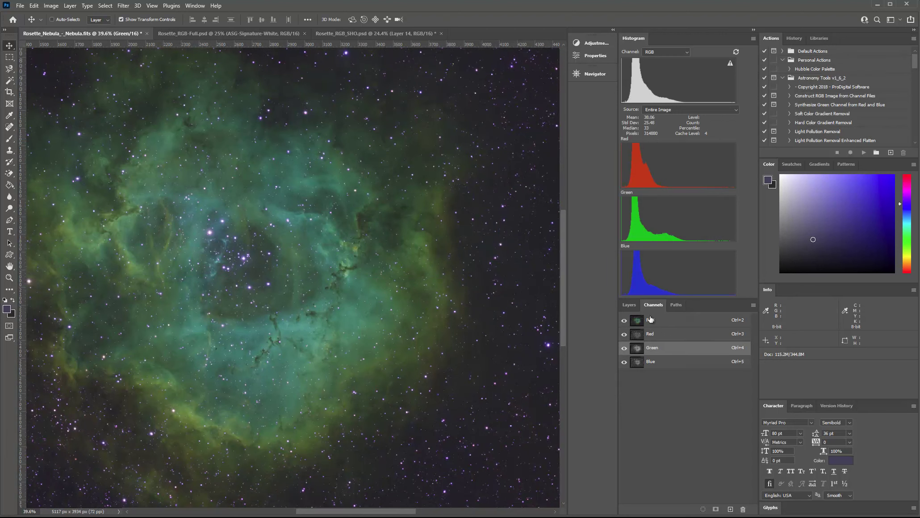
left_click(631, 303)
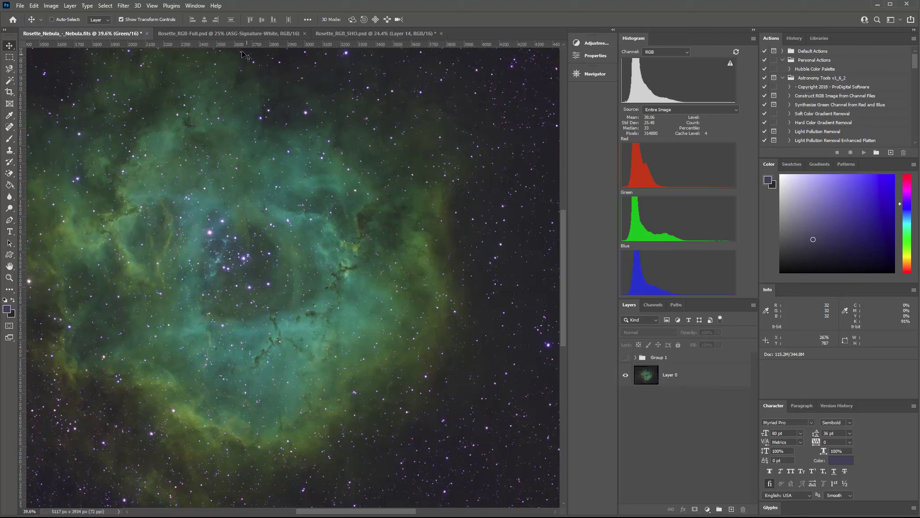
left_click(123, 5)
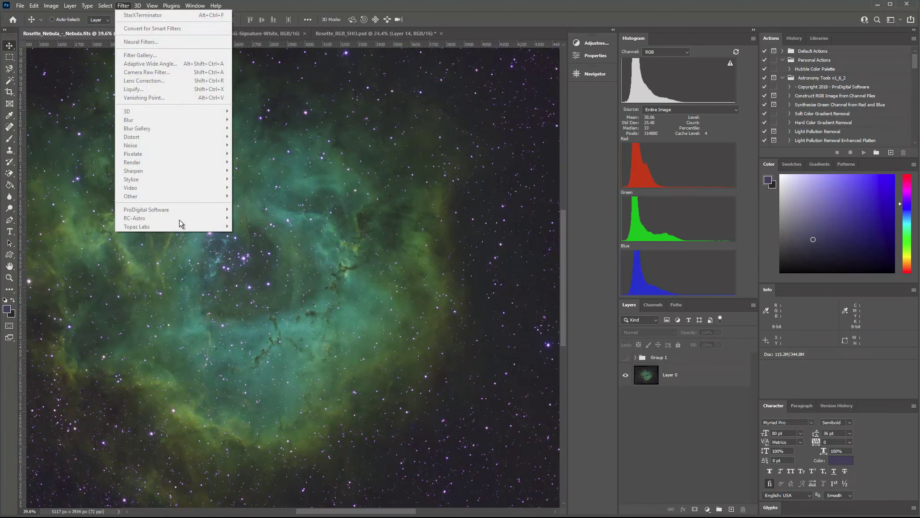
left_click(420, 319)
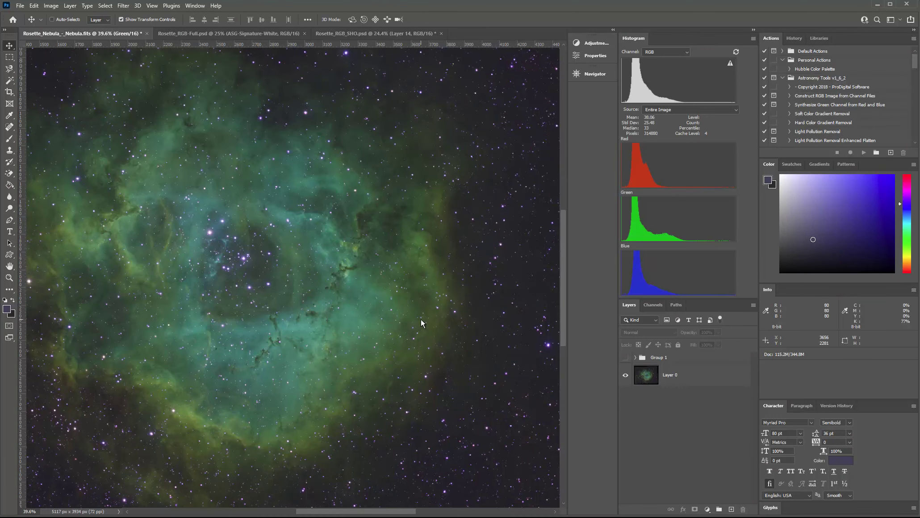
key("ctrl+0")
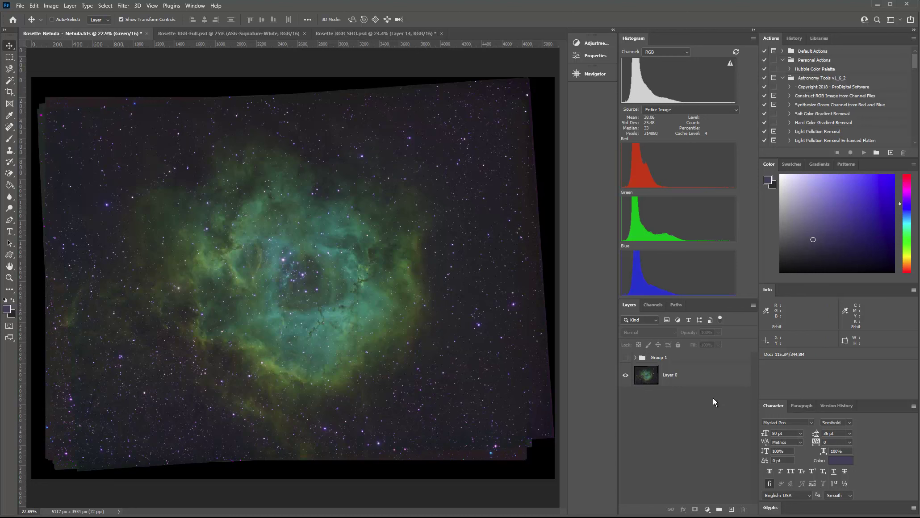
Stamp the visible image onto a new layer and place it between Group 1 and Layer 0.
key("ctrl")
key("ctrl+shift+alt+n")
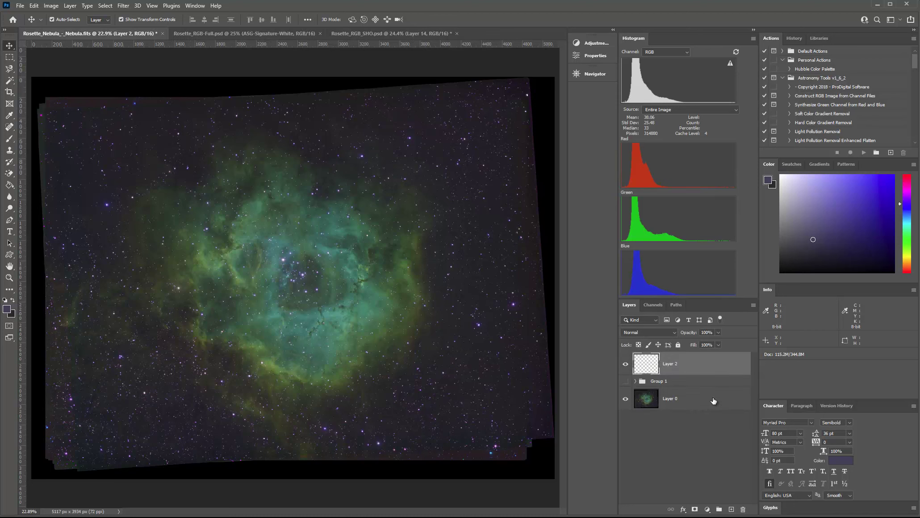
key("ctrl+shift+alt+e")
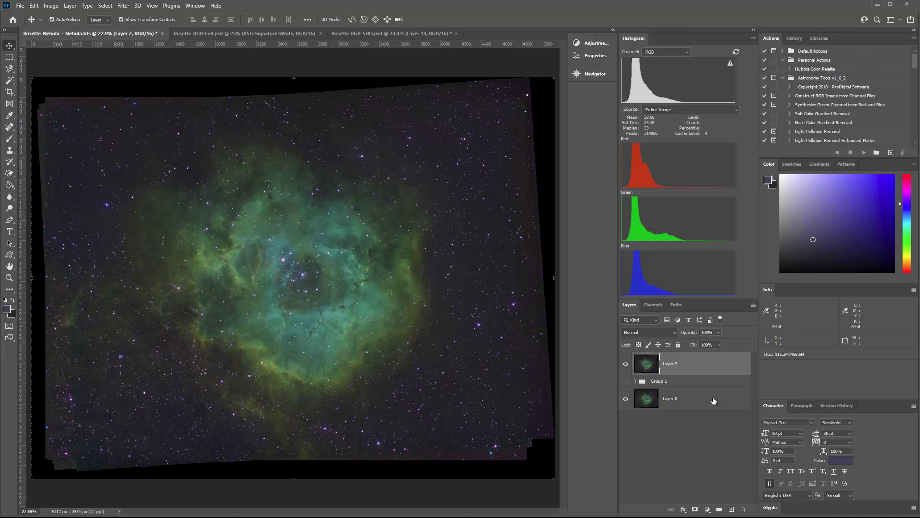
key("ctrl")
left_click_drag(674, 387, 675, 390)
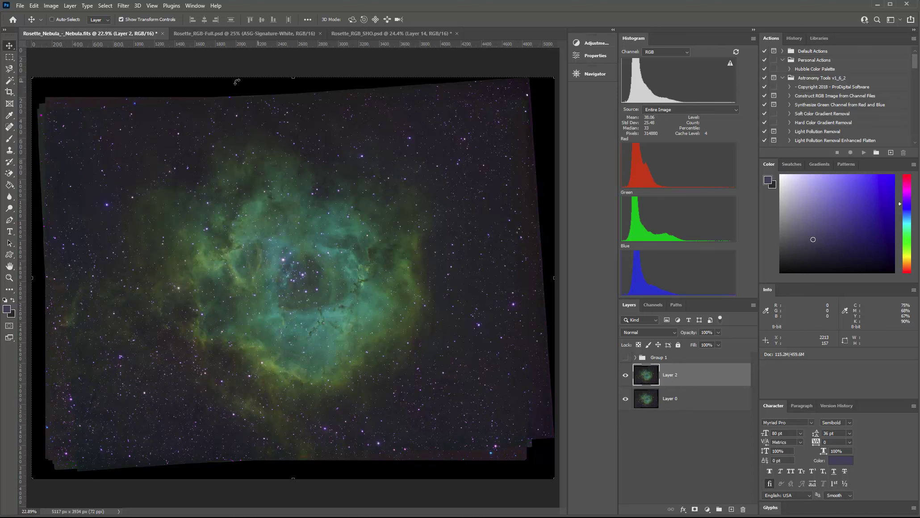
left_click(124, 5)
mouse_move(194, 220)
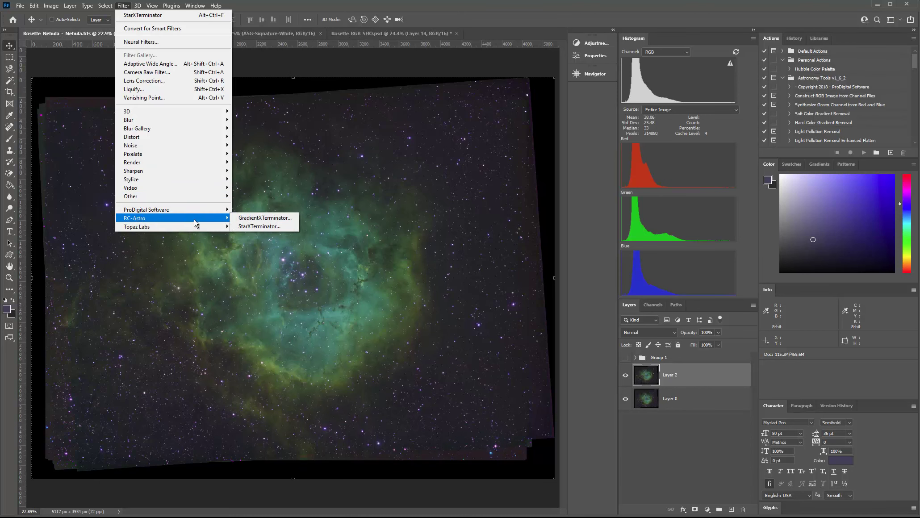
left_click(253, 227)
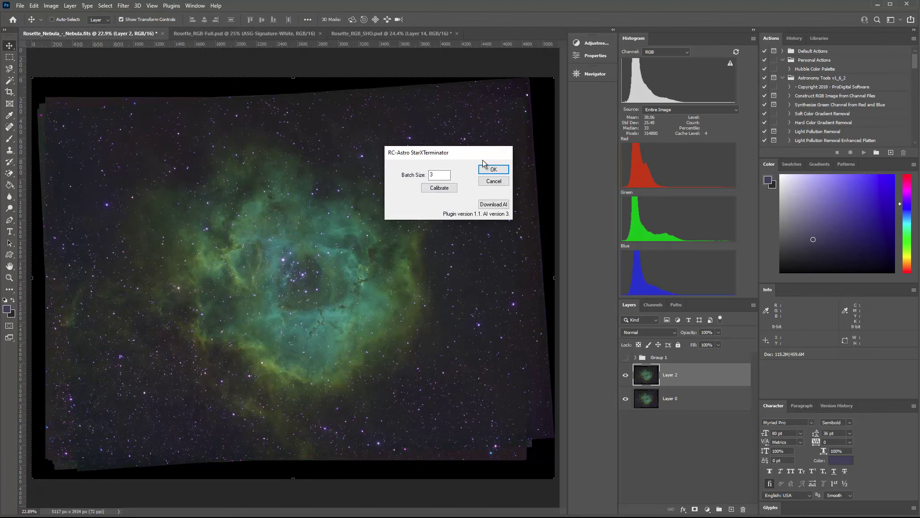
left_click(499, 182)
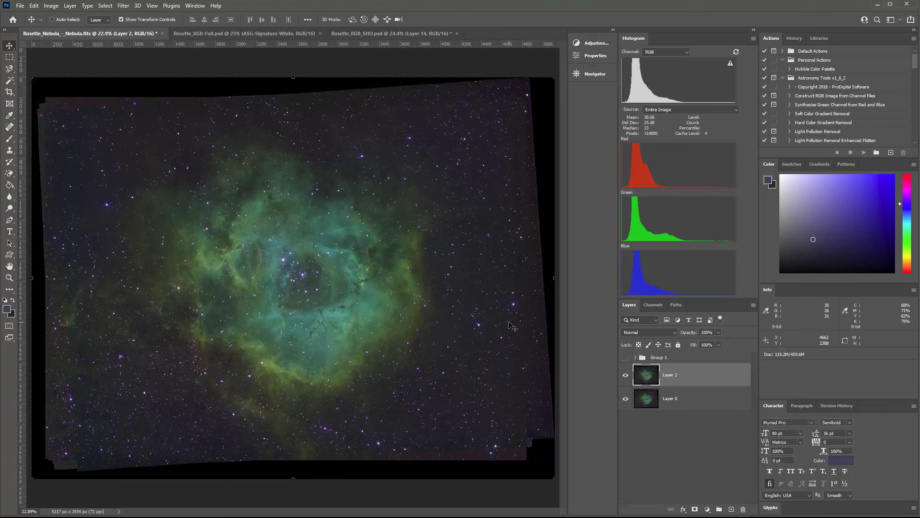
Hide the two ungrouped layers and show Group 1, comparing the image with the group's Layer 1 off and on.
left_click(625, 375)
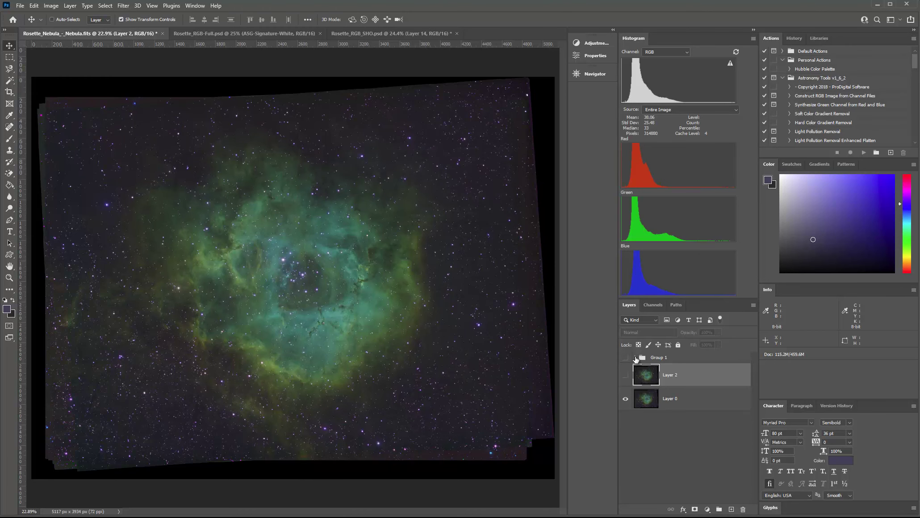
left_click(635, 357)
left_click(625, 446)
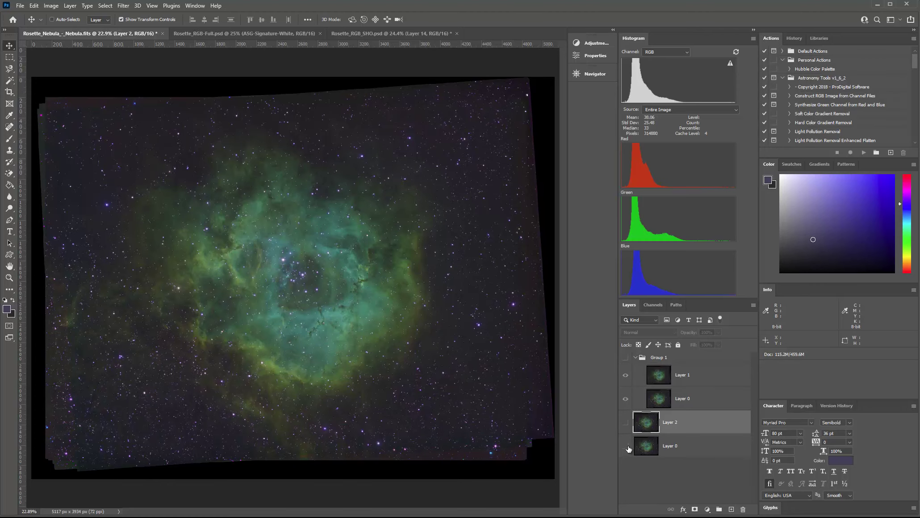
left_click(625, 357)
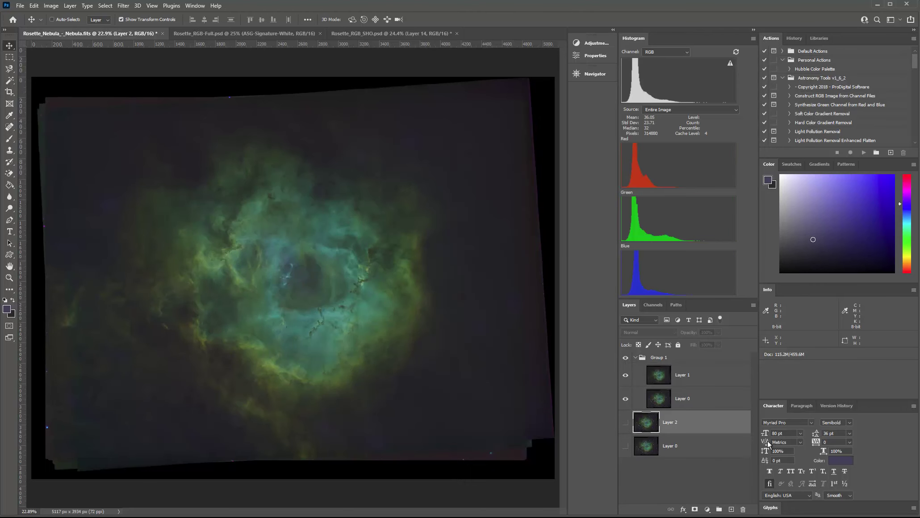
left_click(625, 376)
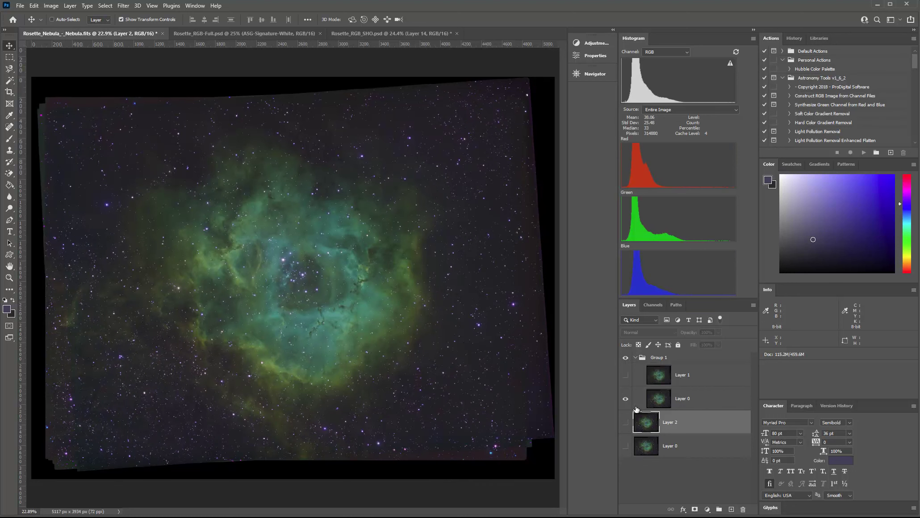
left_click(625, 375)
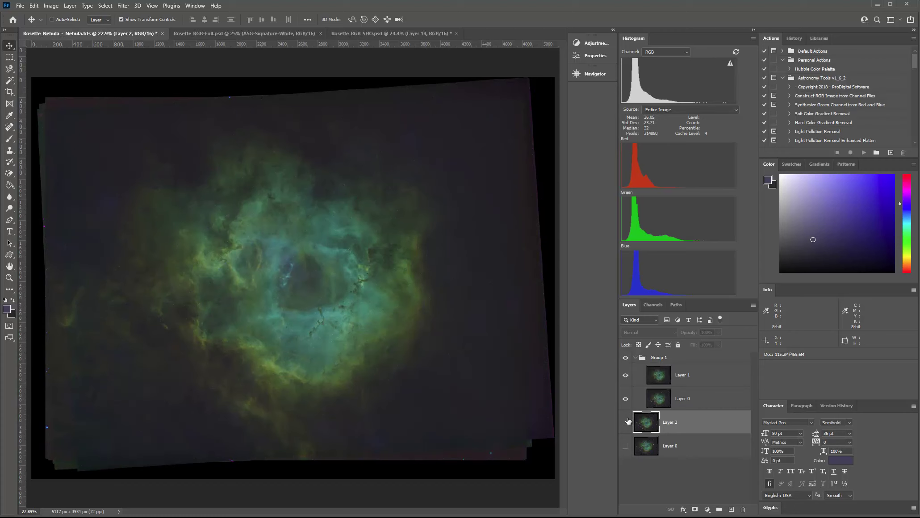
Delete the hidden Layer 2 and the hidden Layer 0 below Group 1.
left_click(685, 448, "shift")
left_click_drag(697, 449, 743, 510)
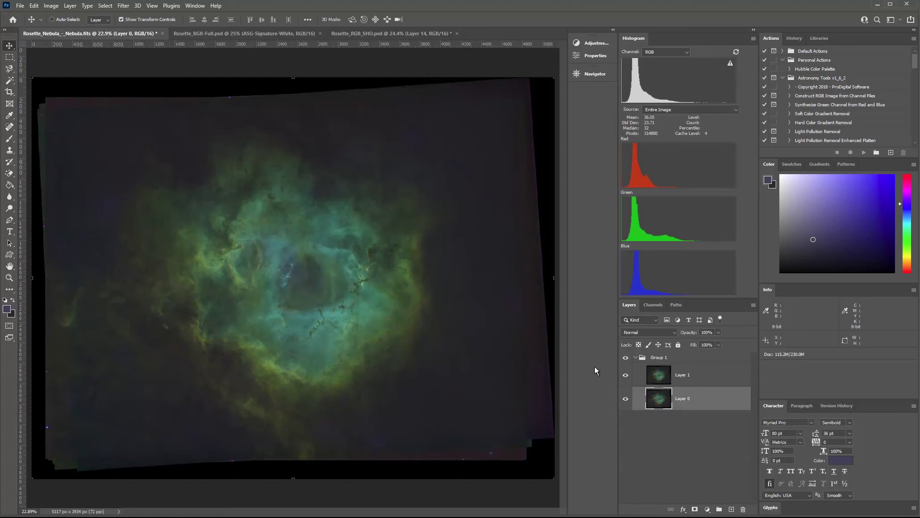
Move Layer 1 and Layer 0 out of Group 1 and delete the empty group.
left_click(690, 377, "shift")
left_click_drag(689, 377, 656, 355)
left_click_drag(645, 403, 743, 511)
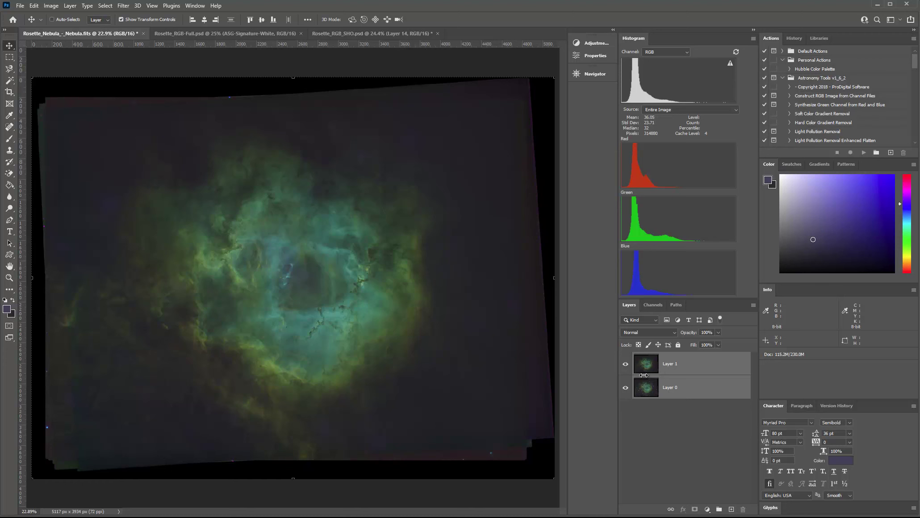
Compare the starless Layer 1 with the original below it by toggling Layer 1's visibility.
left_click(625, 365)
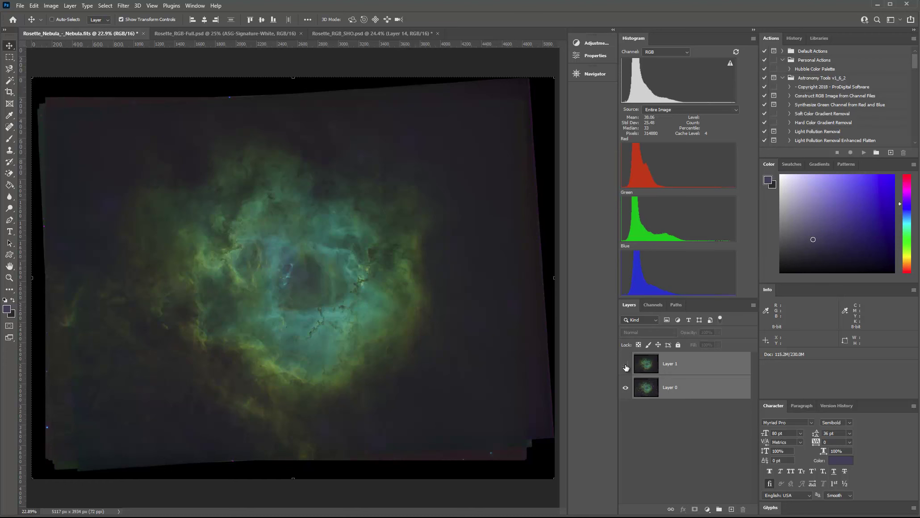
left_click(625, 365)
left_click(626, 365)
left_click(626, 365)
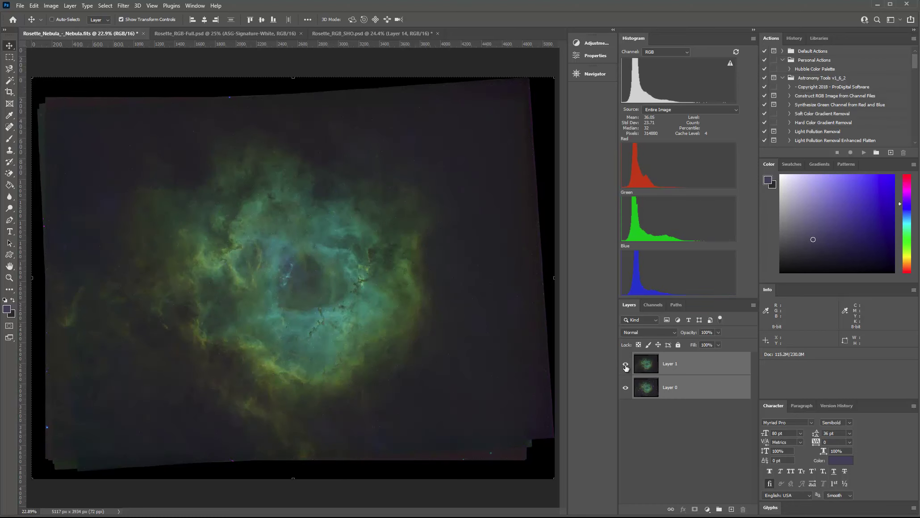
Switch Layer 1 off and on repeatedly to check the nebula with and without stars, leaving the layer shown.
left_click(625, 366)
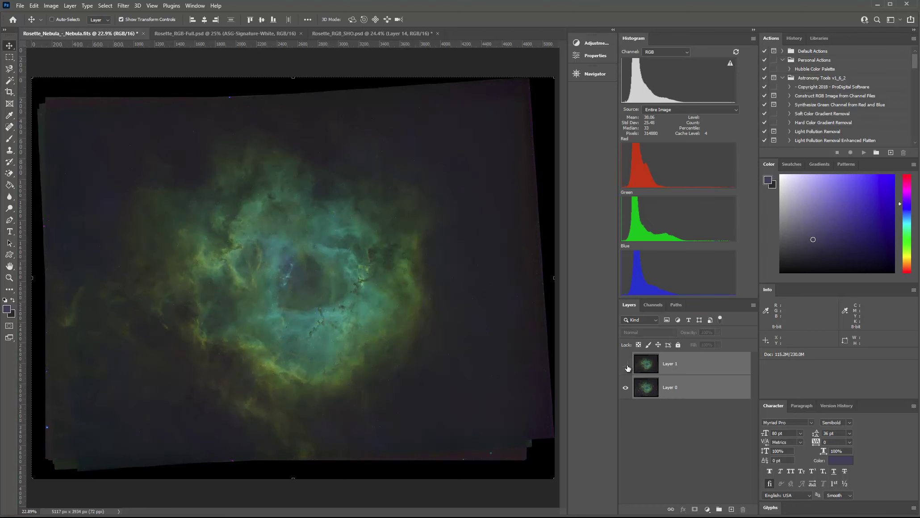
left_click(626, 365)
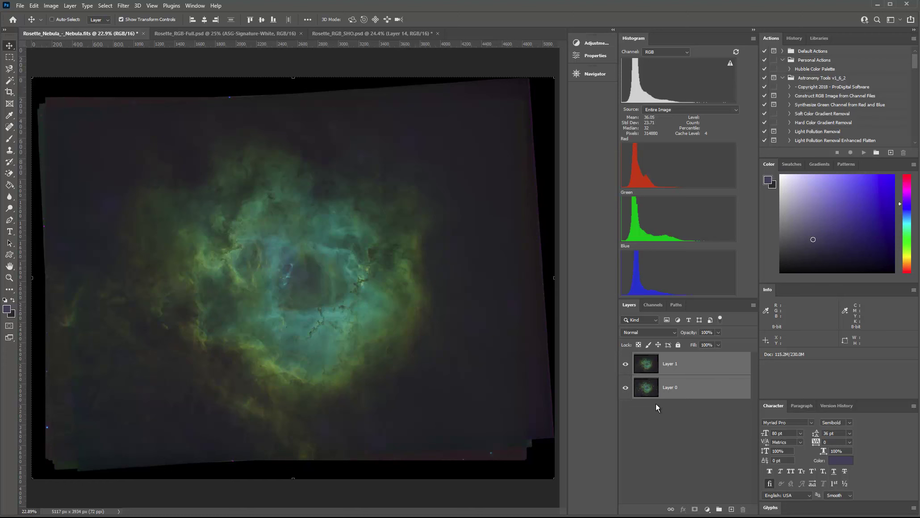
left_click(625, 364)
left_click(625, 364)
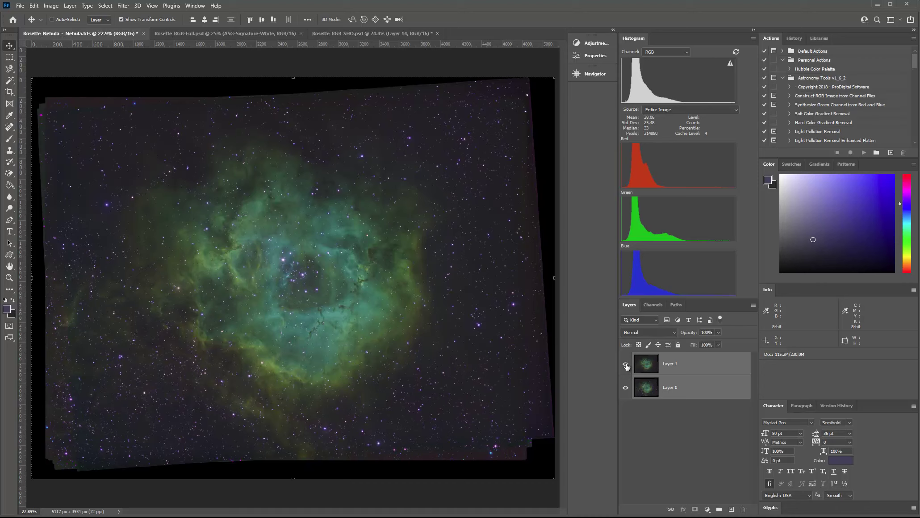
left_click(625, 365)
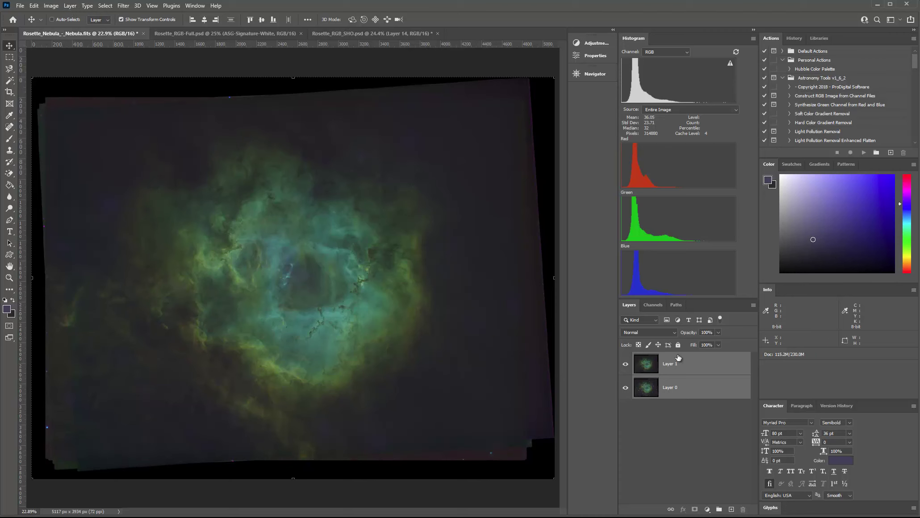
Select only the starless Layer 1 and set its blend mode to Subtract to isolate the stars.
left_click(666, 333)
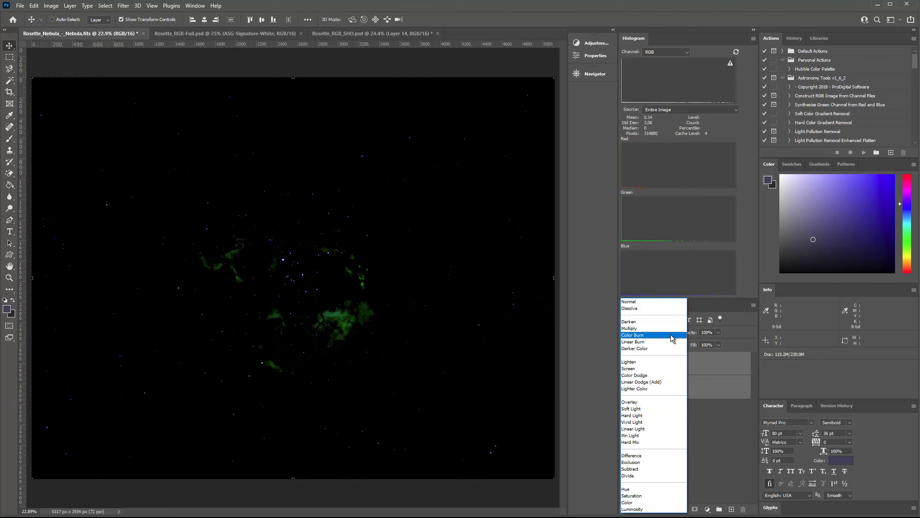
left_click(721, 369)
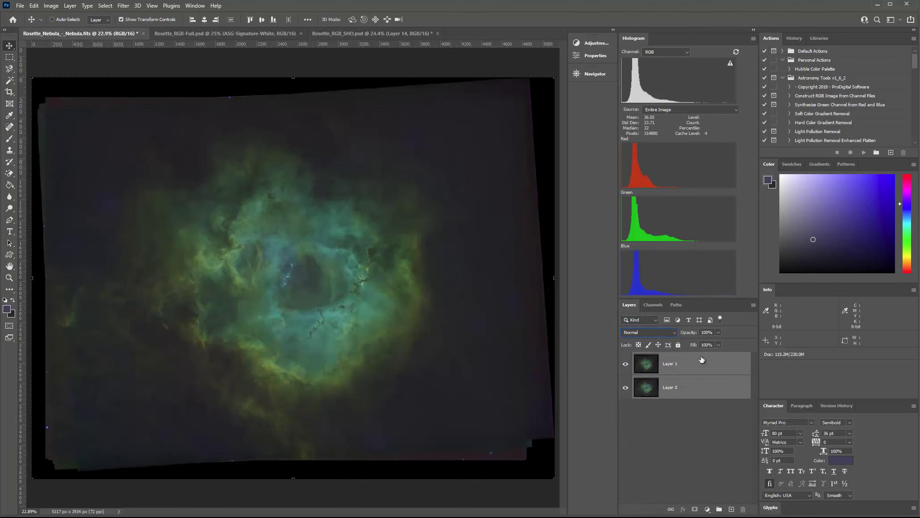
left_click(670, 366)
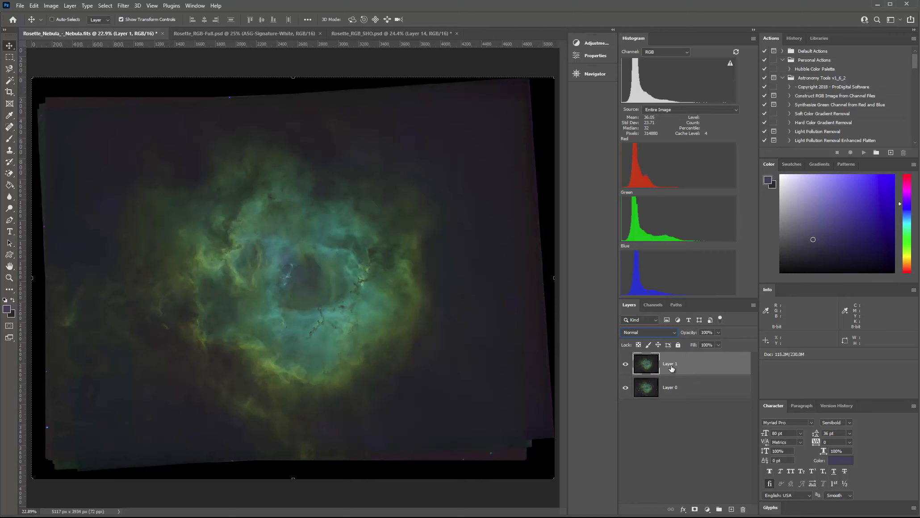
left_click(673, 333)
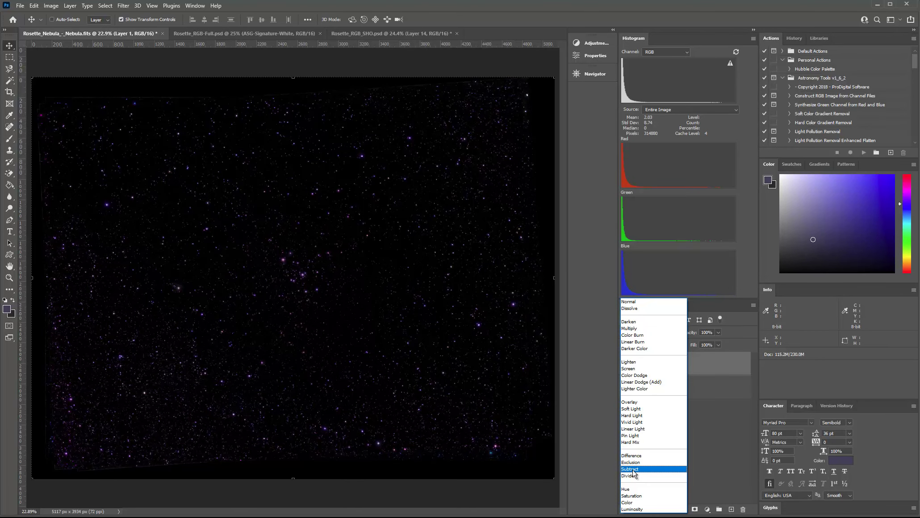
left_click(629, 469)
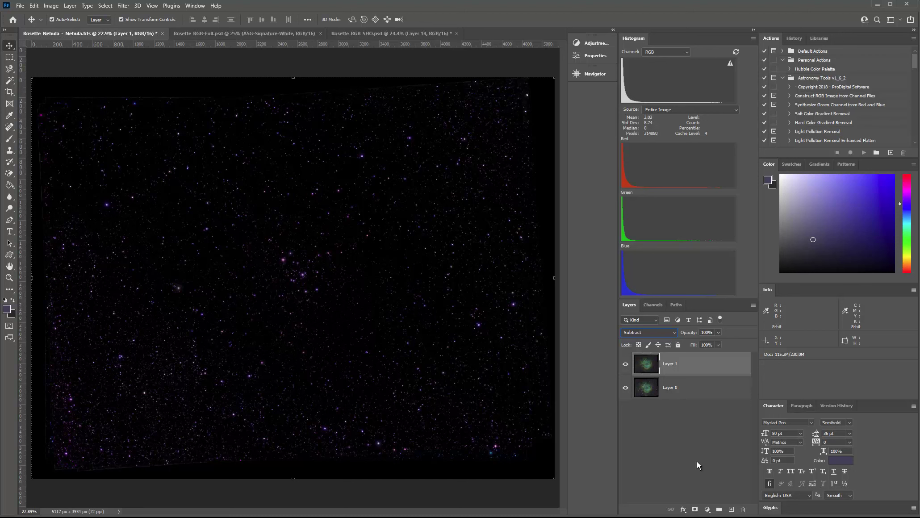
Add a new layer on top, stamp all visible layers into it, and hide it.
key("ctrl+shift+alt+n")
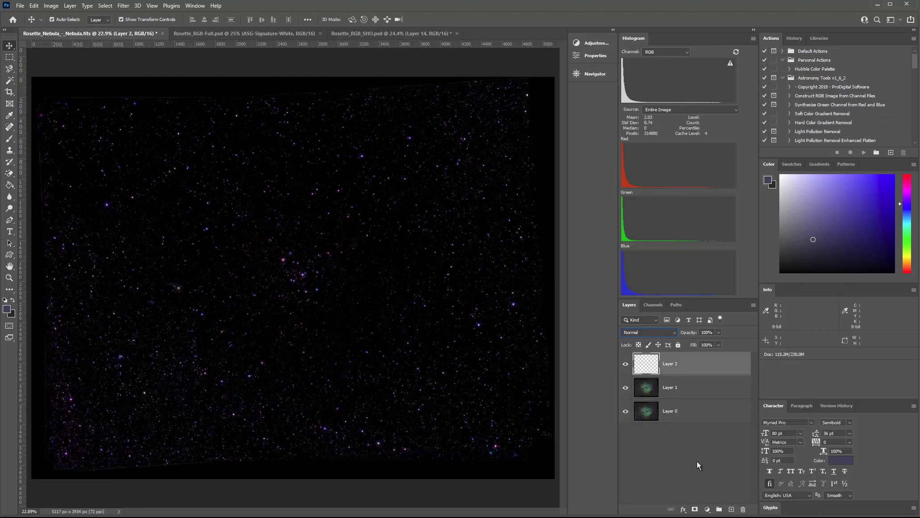
key("ctrl+shift+alt+e")
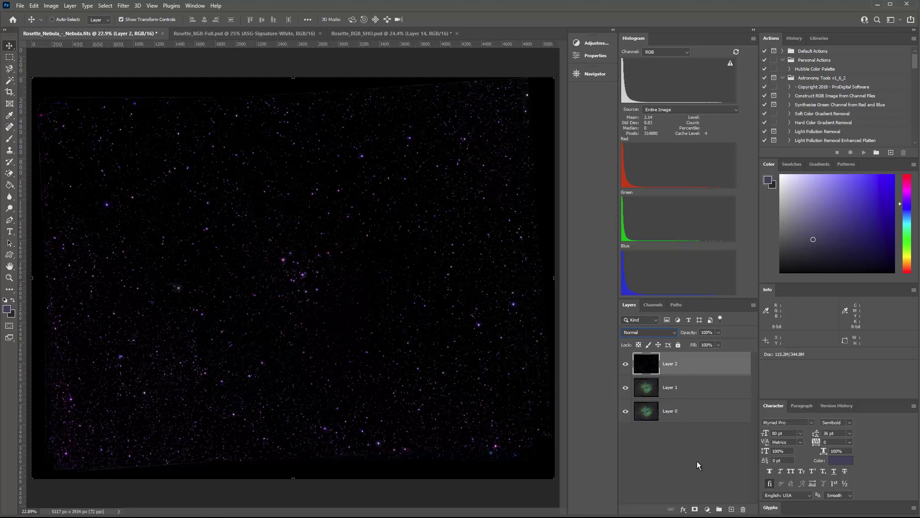
left_click(625, 365)
left_click(625, 365)
left_click(625, 365)
Set the blend mode of the starless Layer 1 back to Normal.
left_click(680, 397)
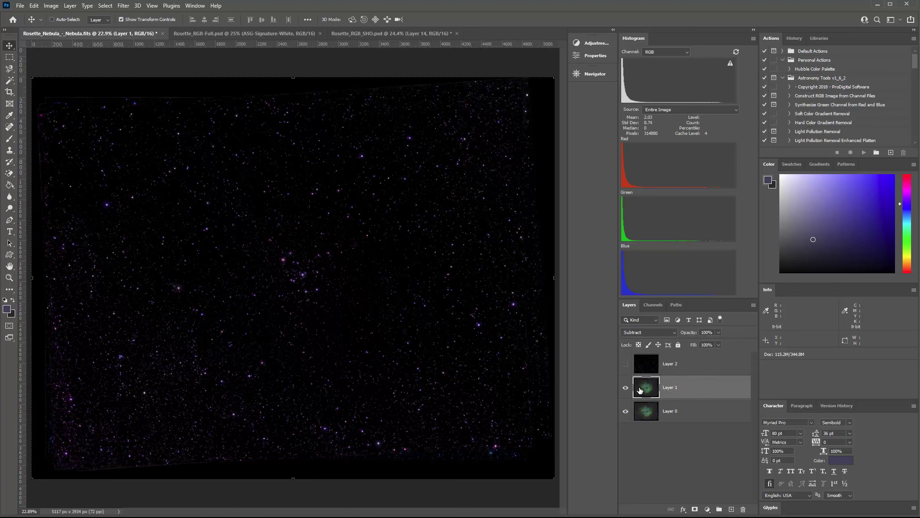
left_click(674, 336)
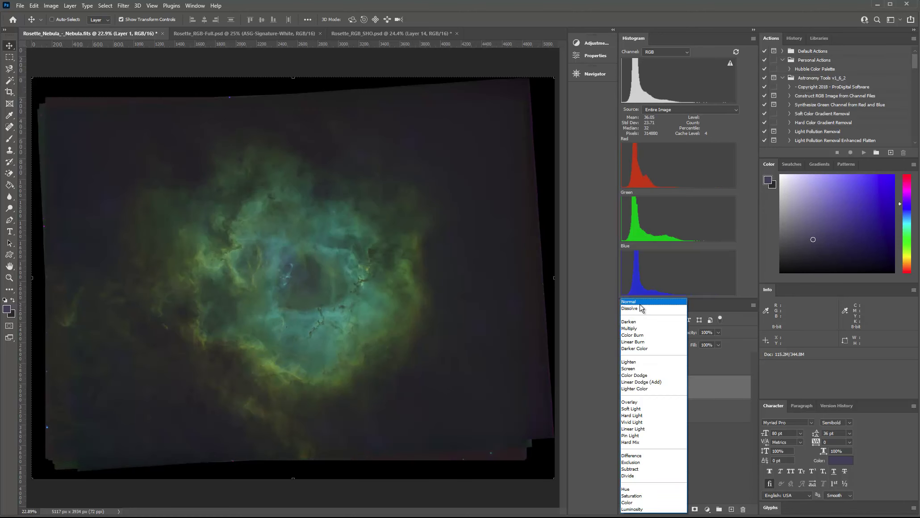
left_click(639, 303)
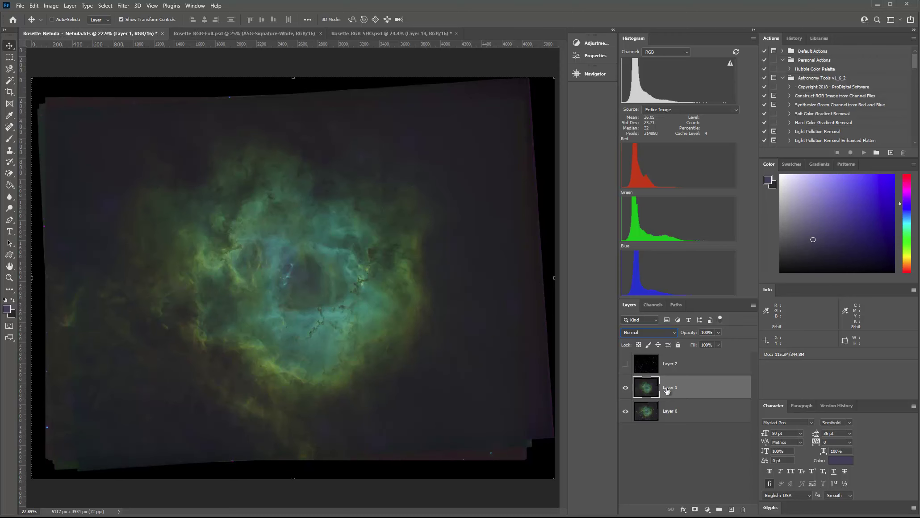
Show the stamped star layer, Layer 2, and set its blend mode to Linear Dodge (Add).
left_click(626, 365)
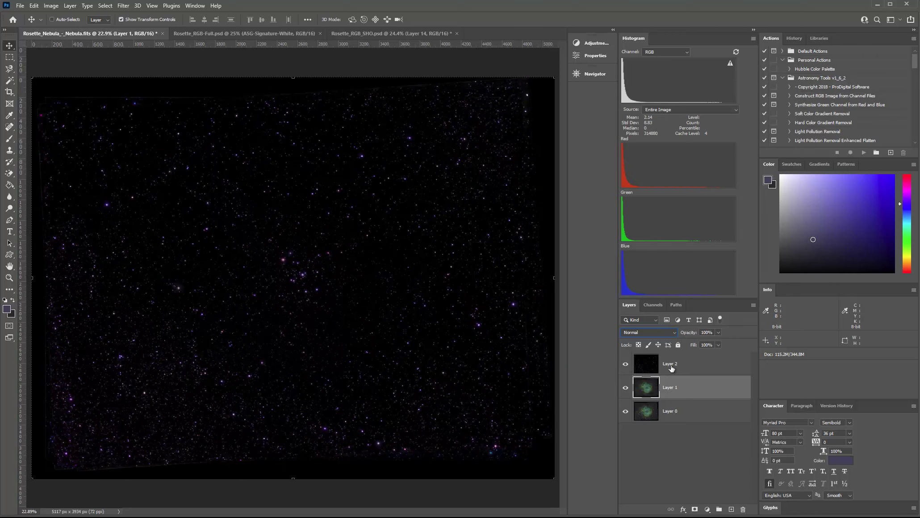
left_click(676, 367)
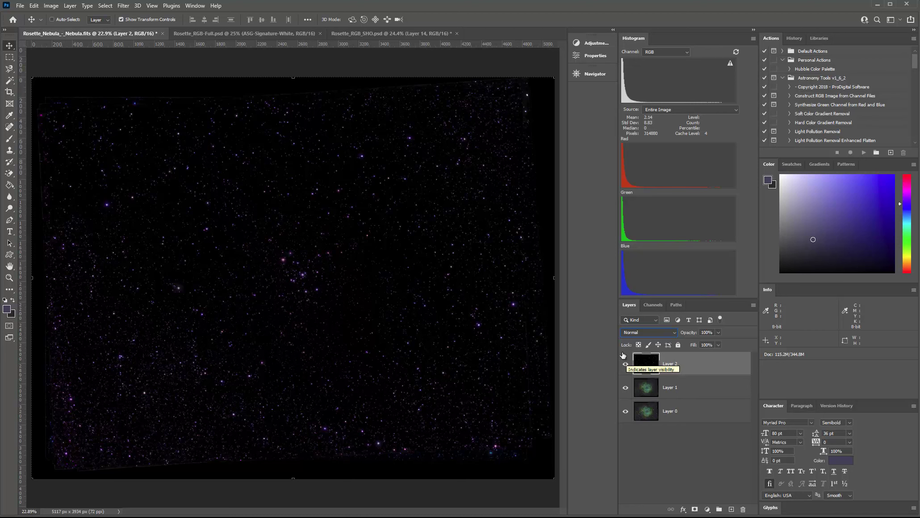
left_click(675, 335)
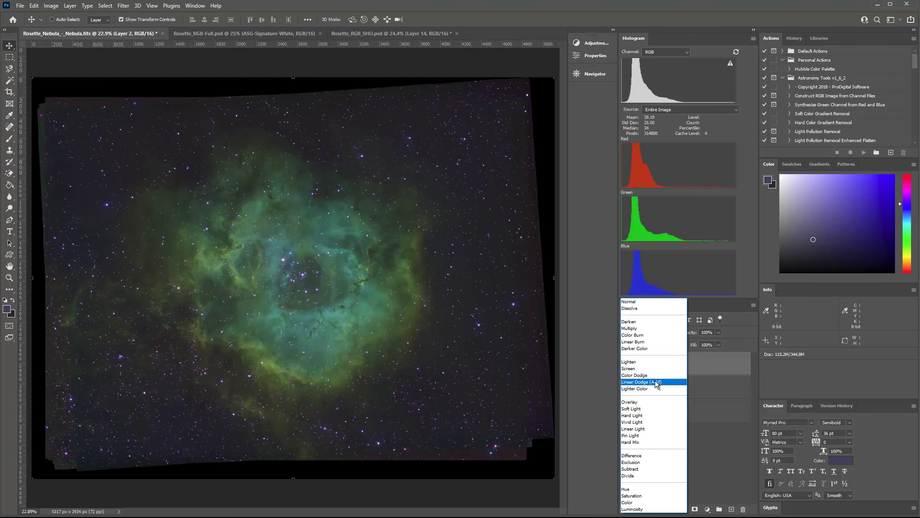
left_click(655, 383)
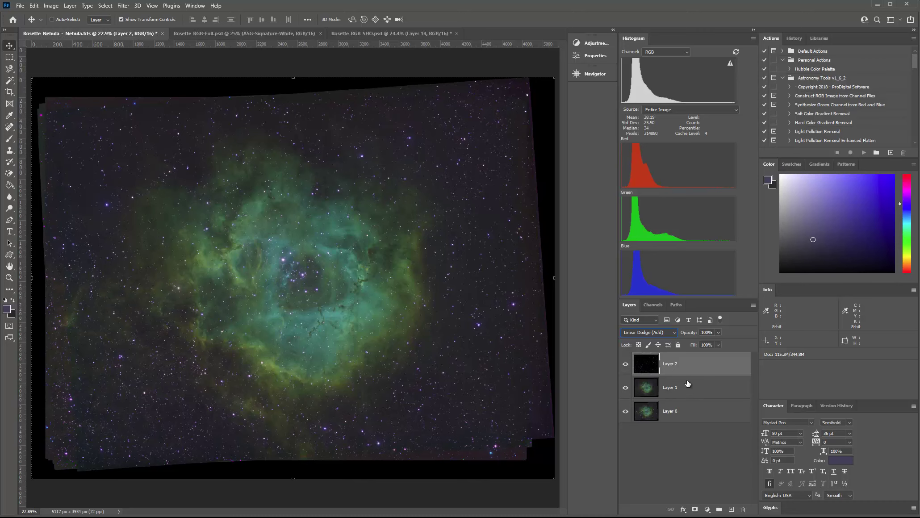
Hide the original Layer 0 and compare the star and nebula layers by toggling Layer 2 and Layer 1, leaving both shown.
left_click(626, 364)
left_click(626, 364)
left_click(625, 365)
left_click(626, 364)
left_click(625, 388)
left_click(626, 389)
left_click(625, 411)
left_click(626, 388)
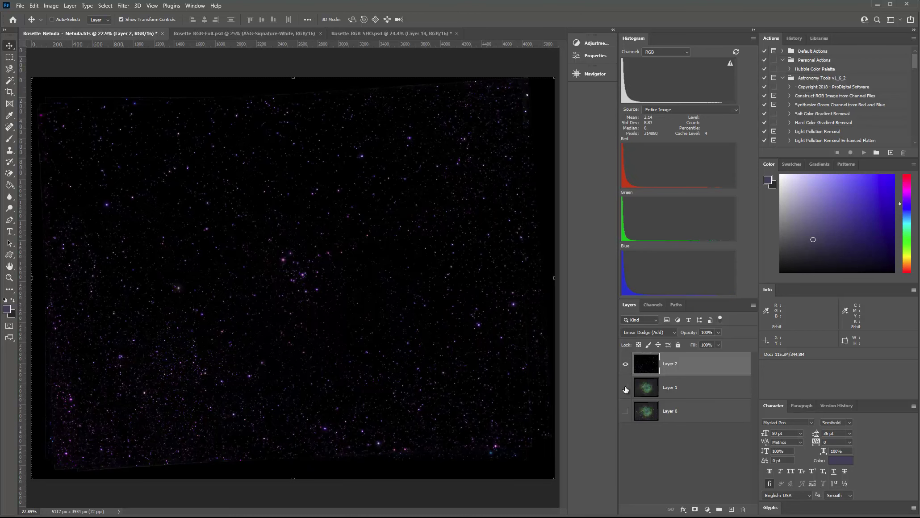
left_click(626, 388)
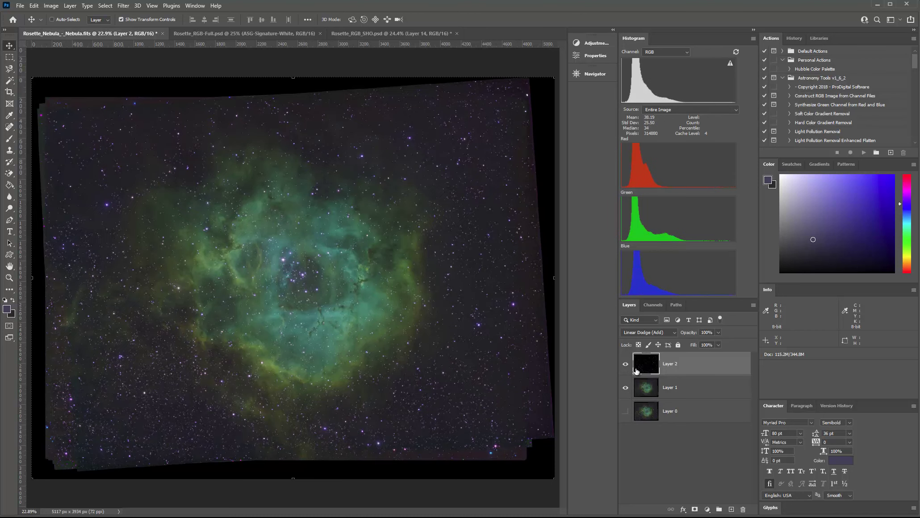
Rename Layer 1 as nebula and Layer 2 as stars.
double_click(671, 387)
type("nebula")
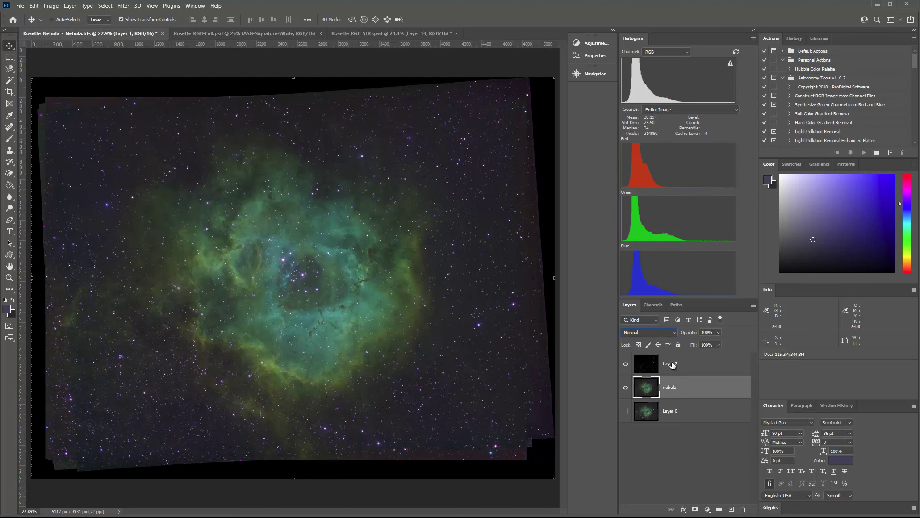
double_click(673, 364)
type("stars")
key("Return")
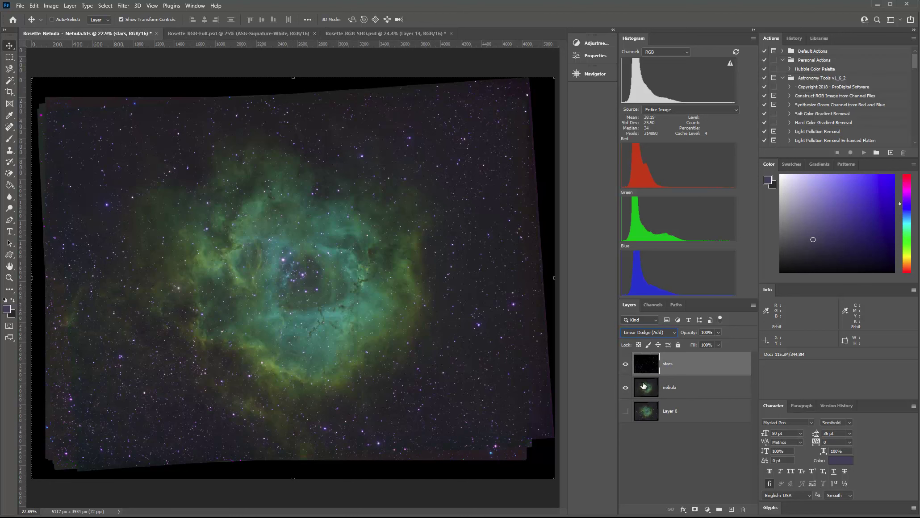
Toggle the stars layer to compare the image with and without stars, leaving it hidden.
left_click(627, 366)
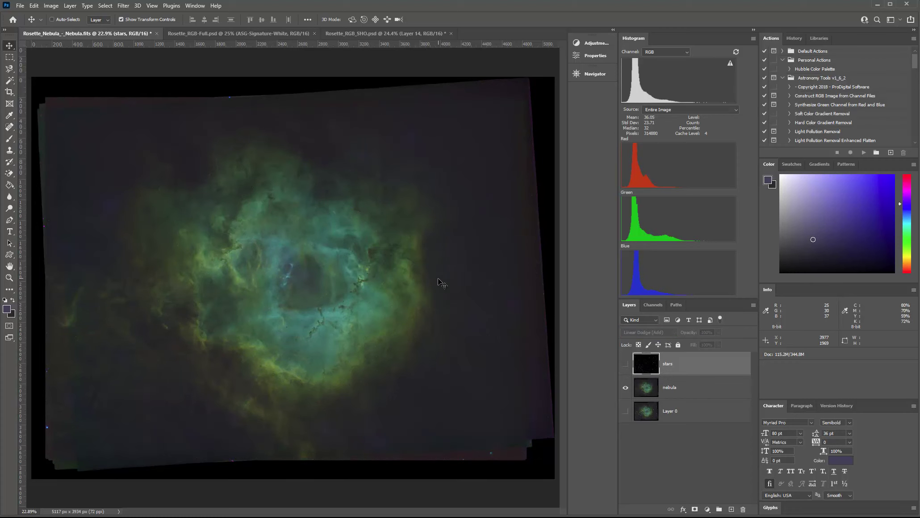
left_click(625, 367)
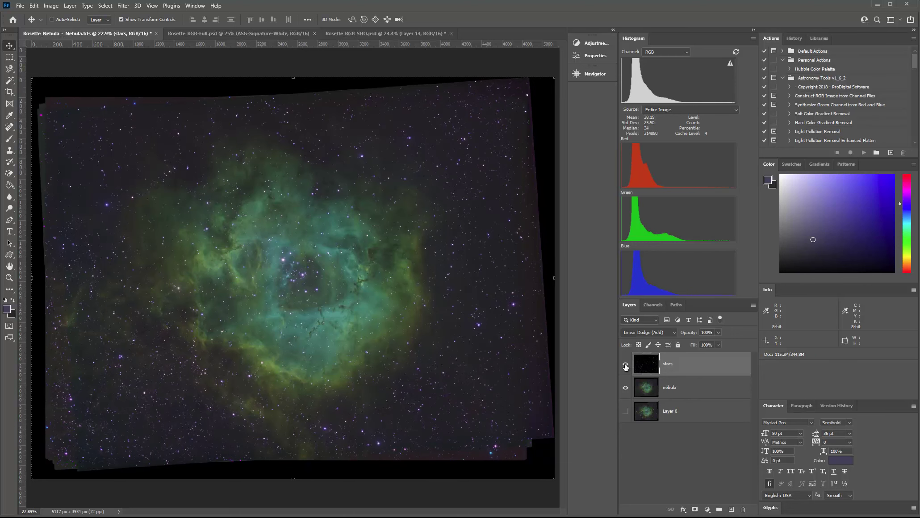
left_click(625, 366)
left_click(625, 366)
left_click(625, 366)
left_click(625, 366)
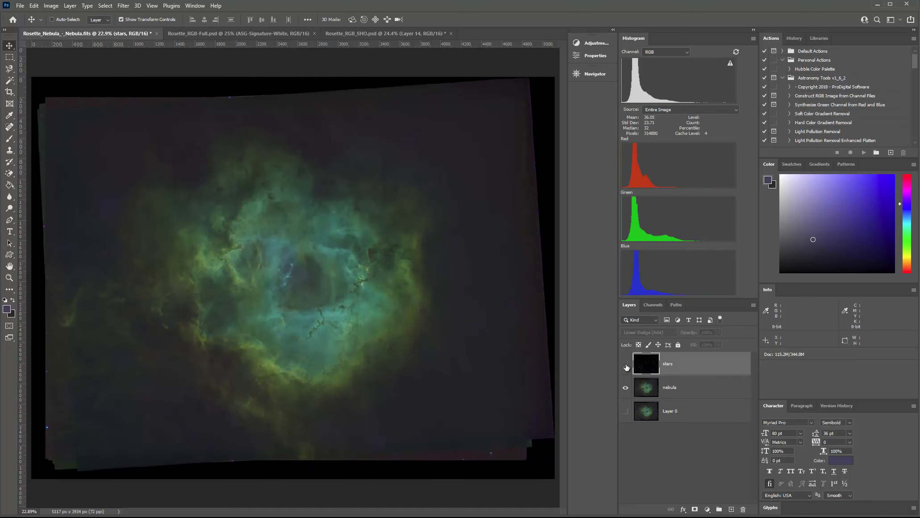
Select the nebula layer and view its Red, Green and Blue channels individually.
left_click(671, 389)
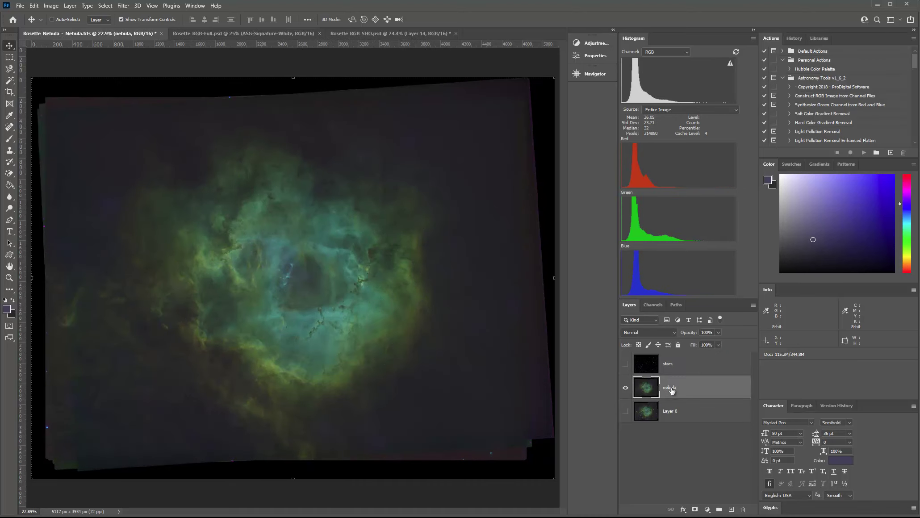
left_click(652, 306)
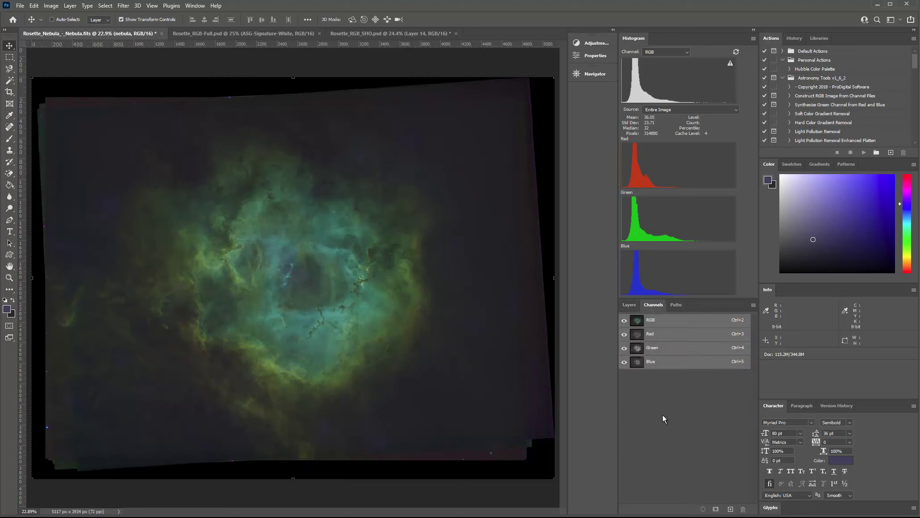
left_click(658, 339)
left_click(659, 350)
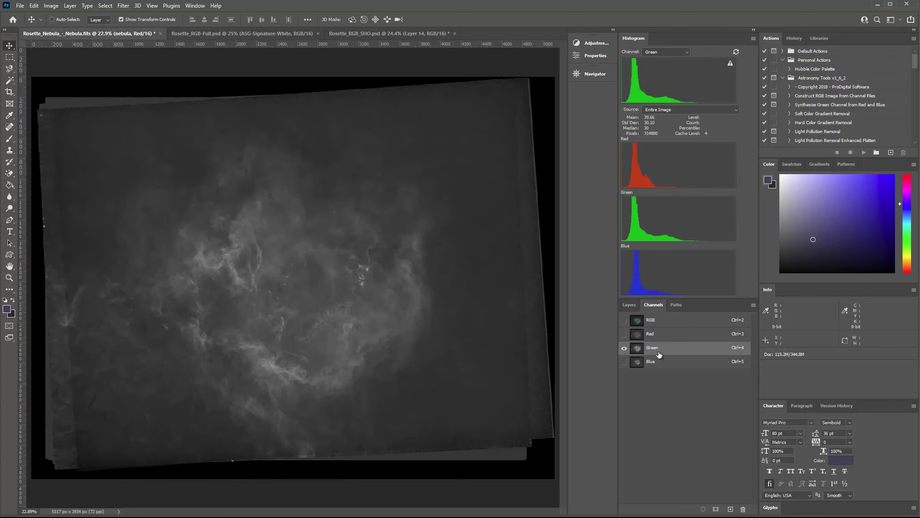
left_click(657, 362)
left_click(628, 305)
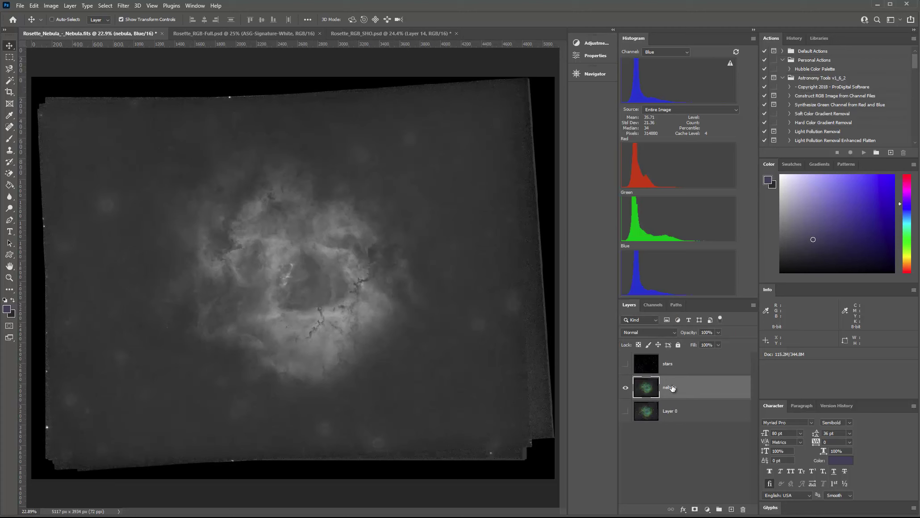
Compare the Green, Red and Blue channels again and examine the background below the nebula closely in the Blue channel.
left_click(654, 304)
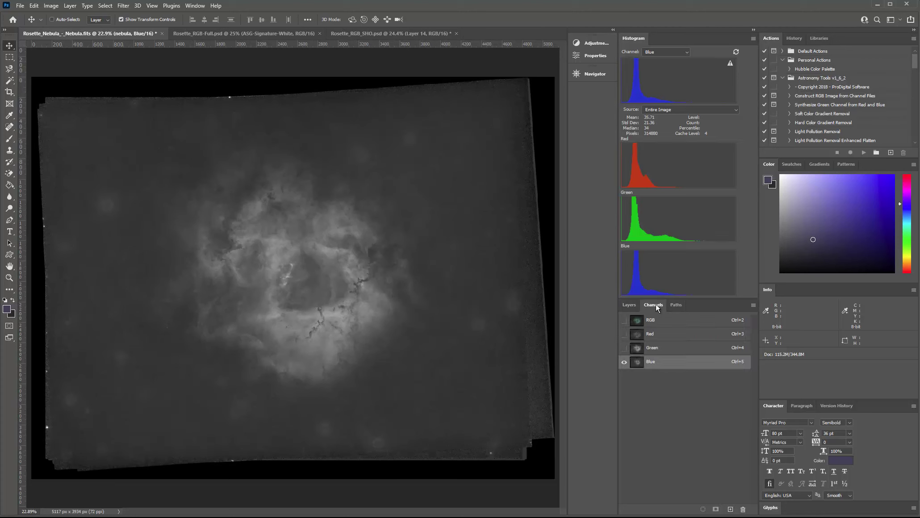
left_click(656, 350)
left_click(656, 336)
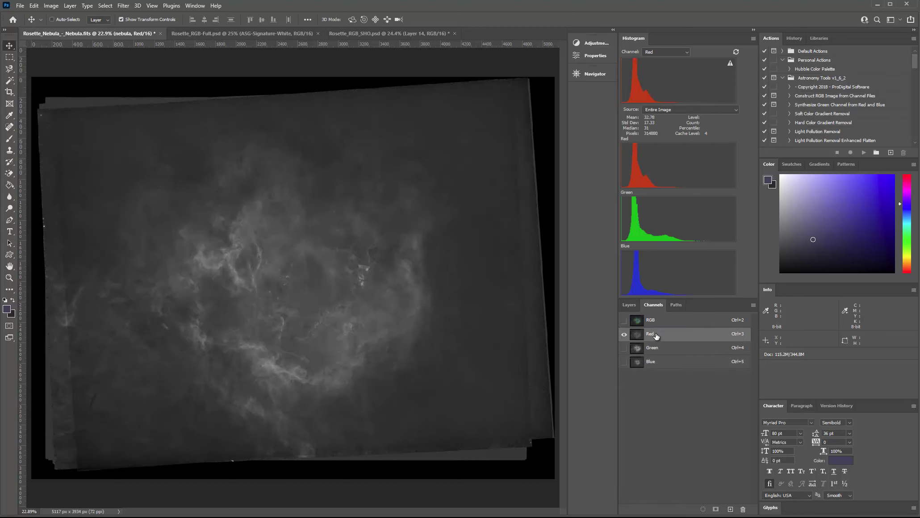
left_click(655, 350)
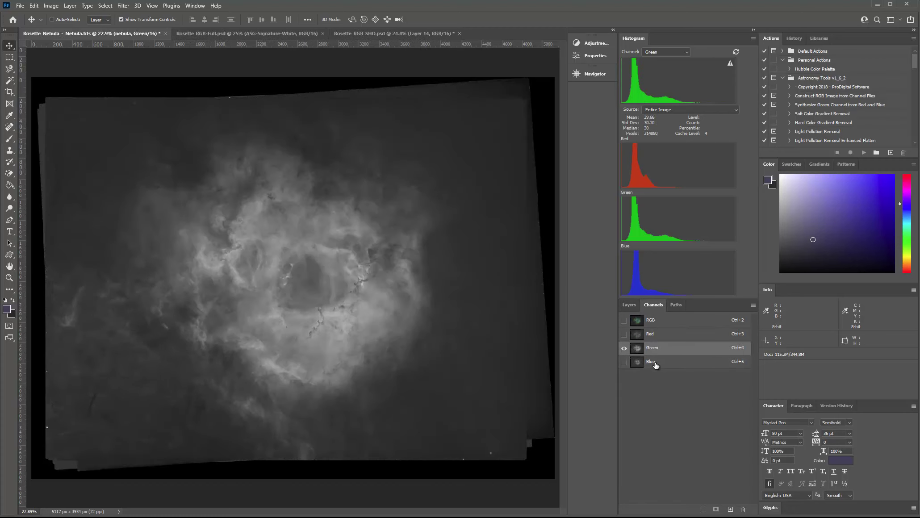
left_click(655, 362)
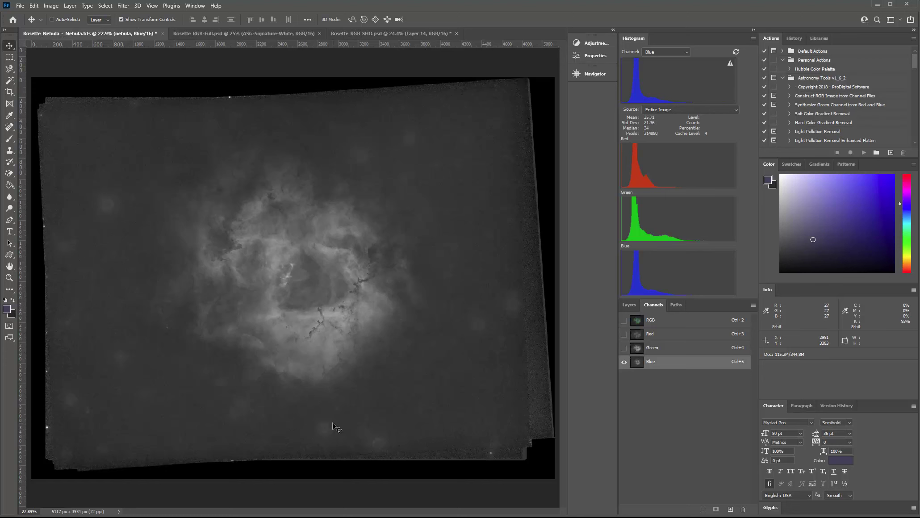
scroll(295, 445, "up", 5)
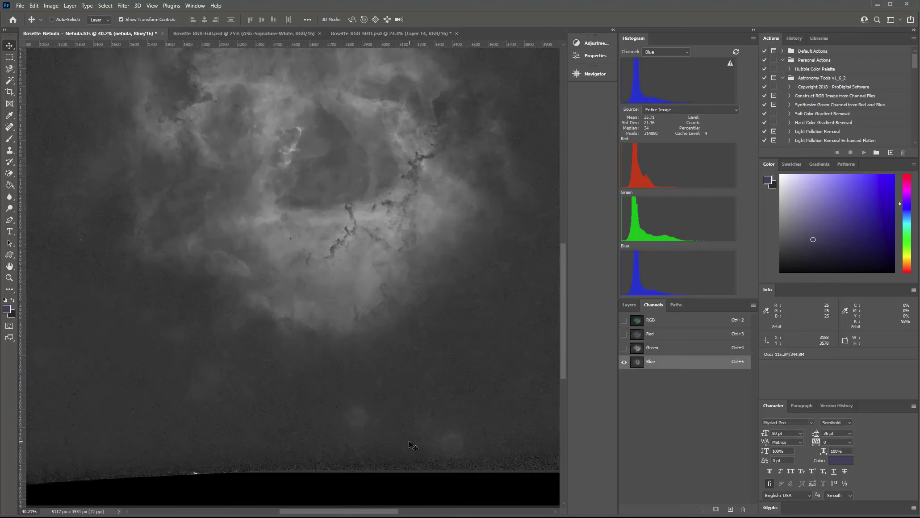
scroll(410, 444, "down", 2)
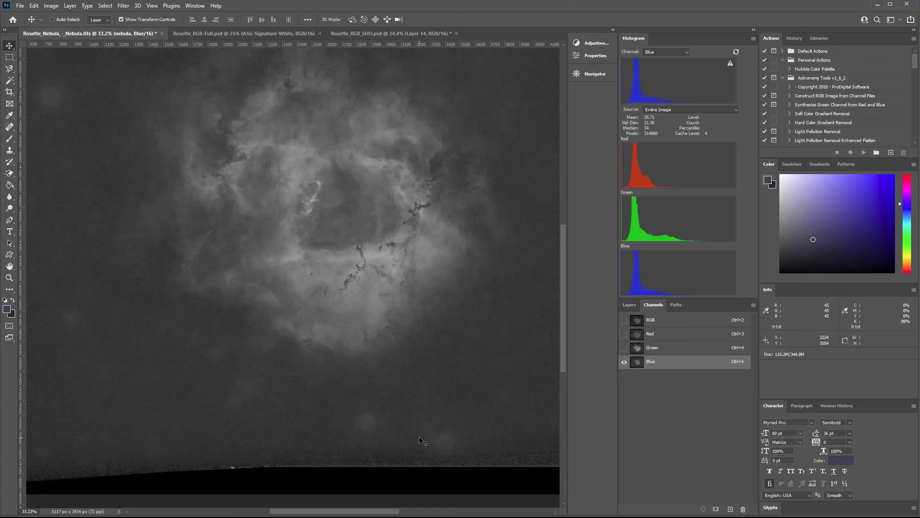
Copy the nebula layer's entire Blue channel into a new 5117 x 3934 px grayscale document.
scroll(421, 435, "down", 2)
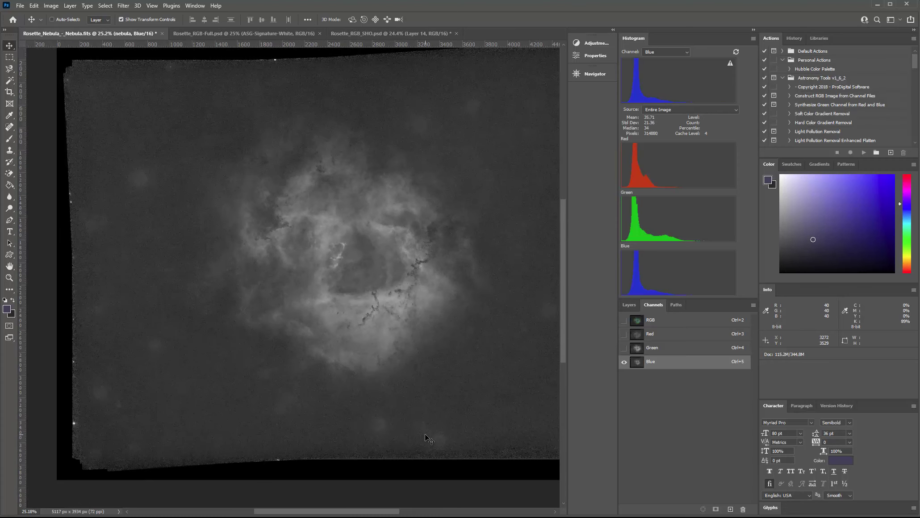
scroll(448, 444, "down", 1)
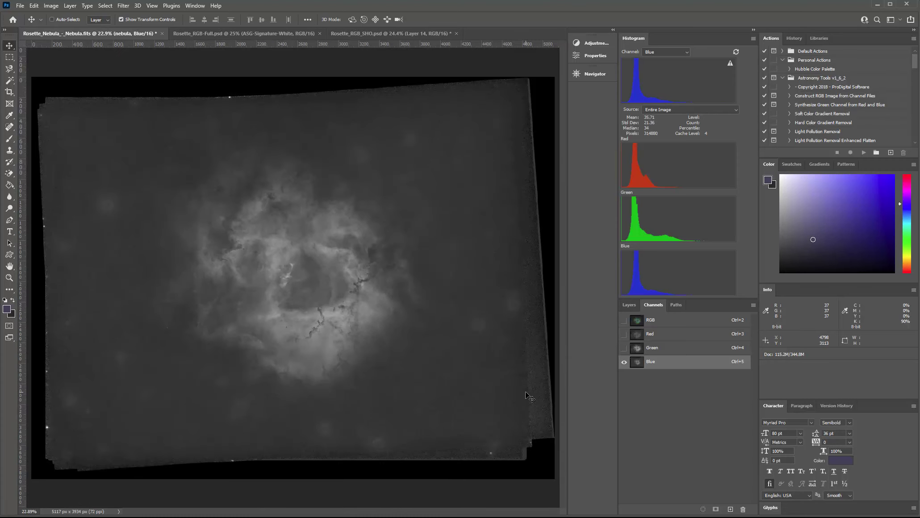
scroll(519, 383, "up", 1)
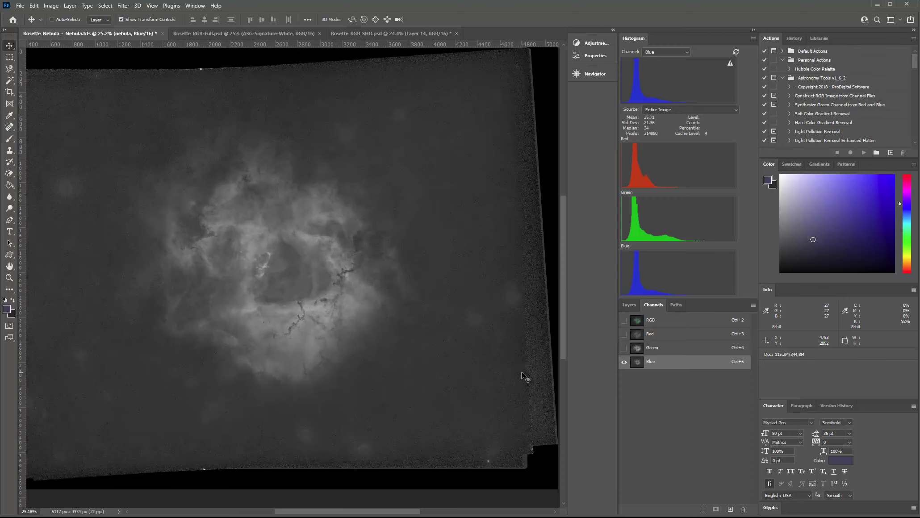
scroll(525, 377, "down", 1)
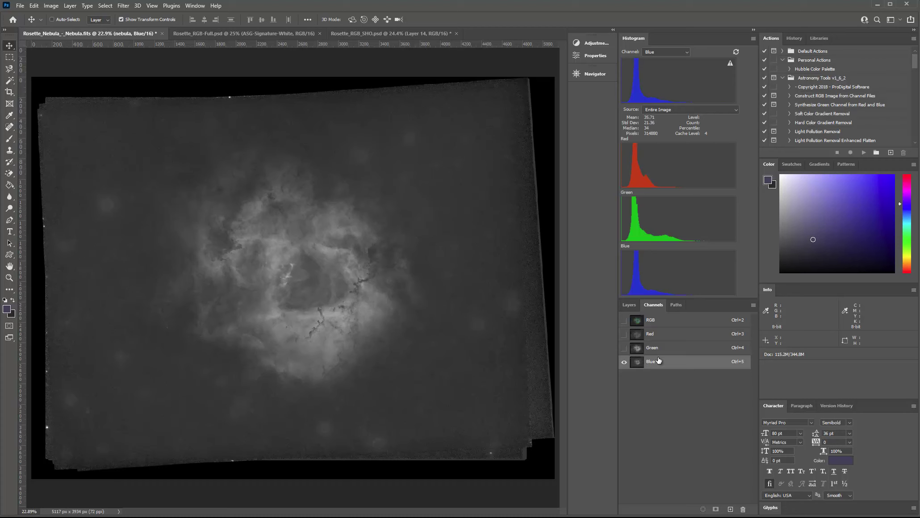
key("ctrl+a")
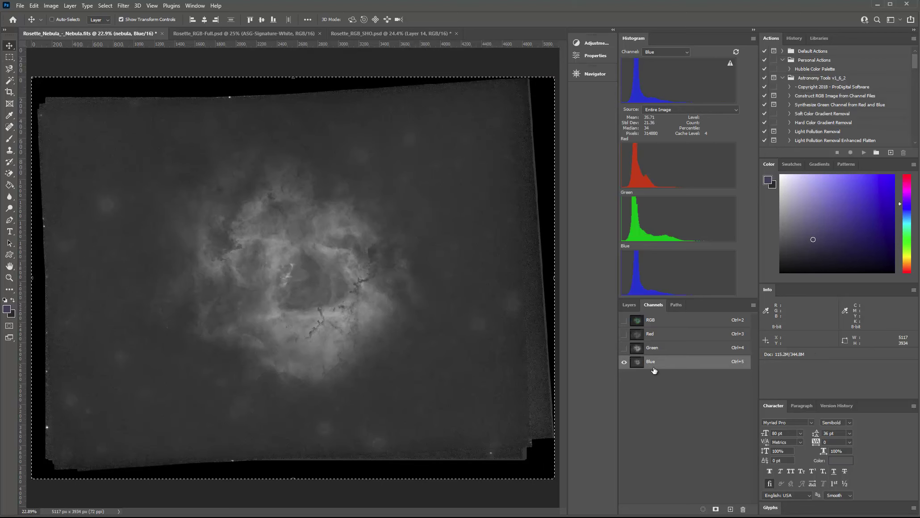
left_click(20, 6)
left_click(28, 15)
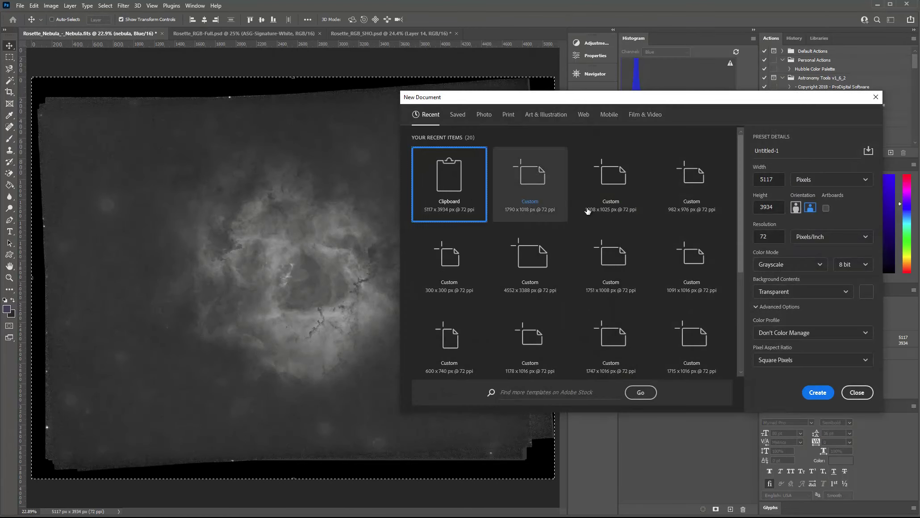
left_click(817, 393)
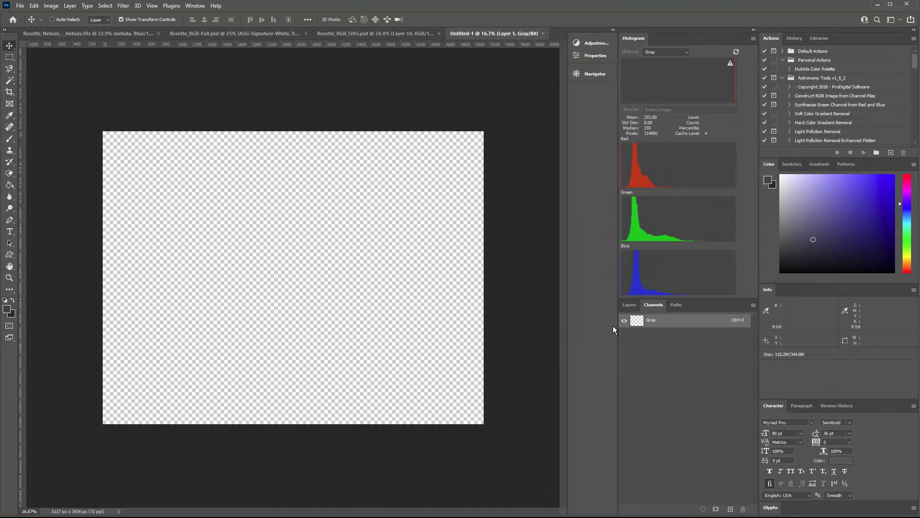
key("ctrl+v")
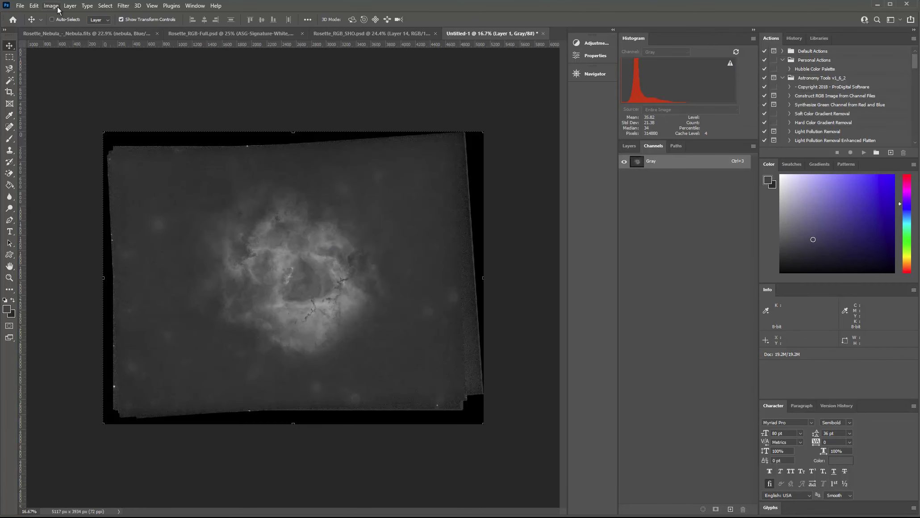
Convert the new document to RGB Color mode at 16 bits per channel.
left_click(630, 147)
left_click(51, 6)
mouse_move(61, 19)
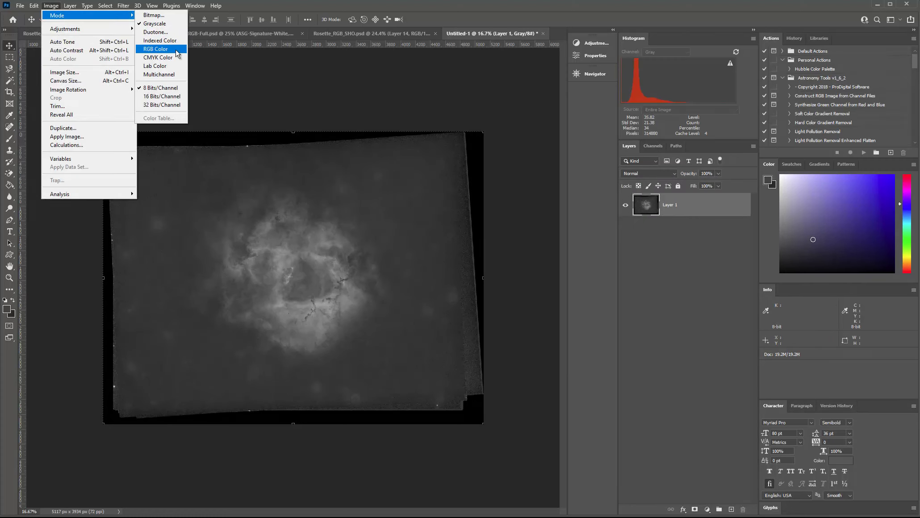
left_click(161, 48)
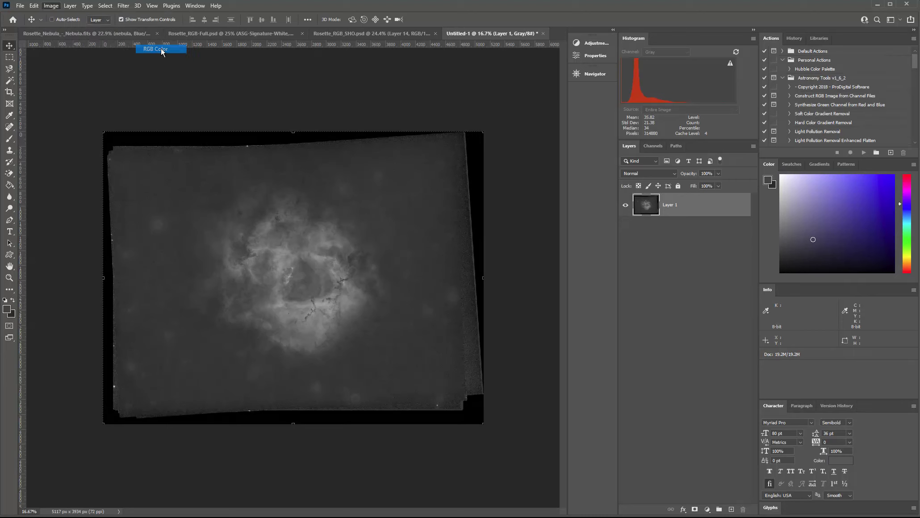
left_click(35, 5)
mouse_move(51, 6)
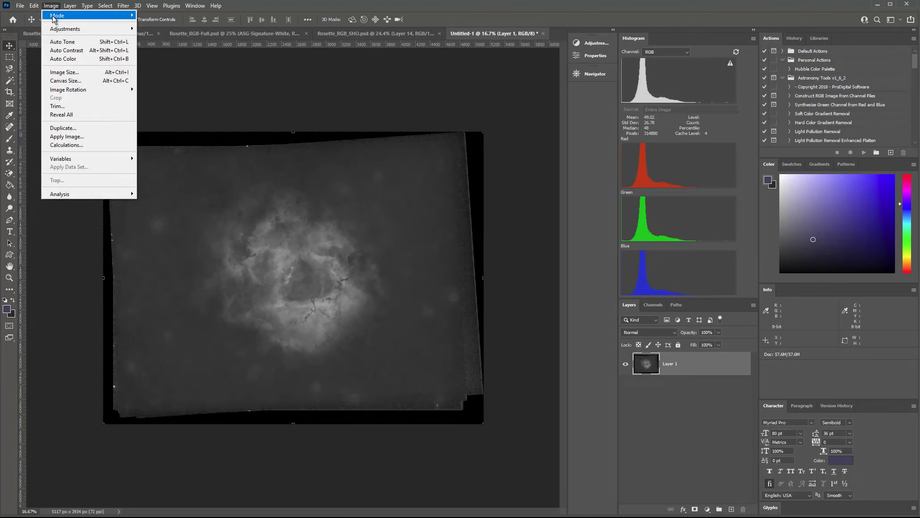
left_click(161, 96)
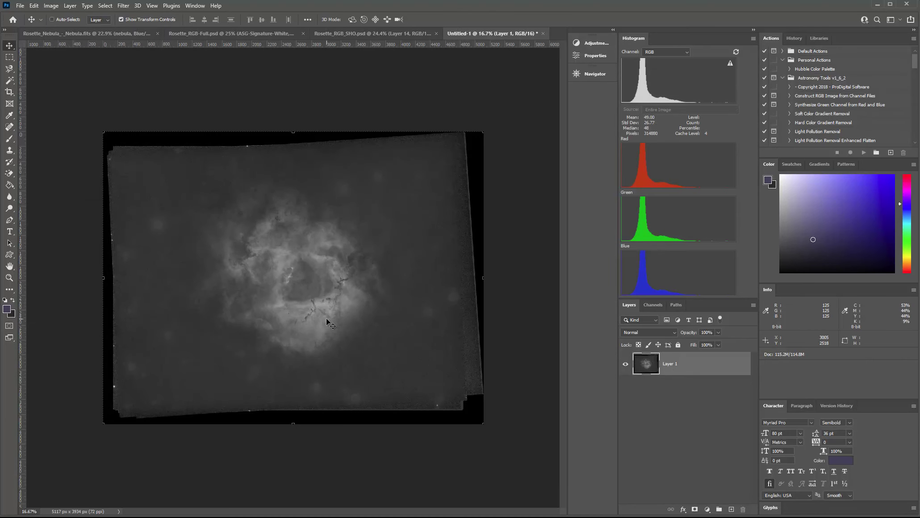
Remove the faint star halos in the background above the nebula with the content-aware Spot Healing Brush.
scroll(325, 323, "up", 2)
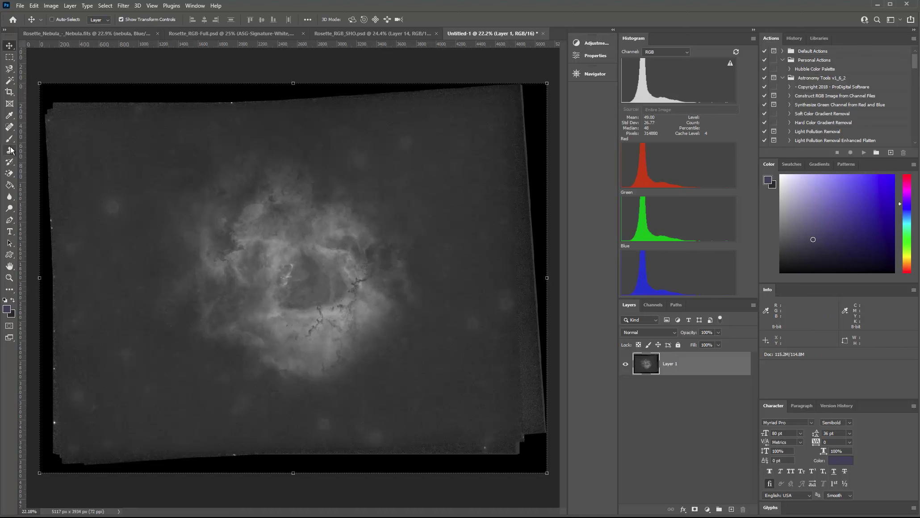
left_click(10, 128)
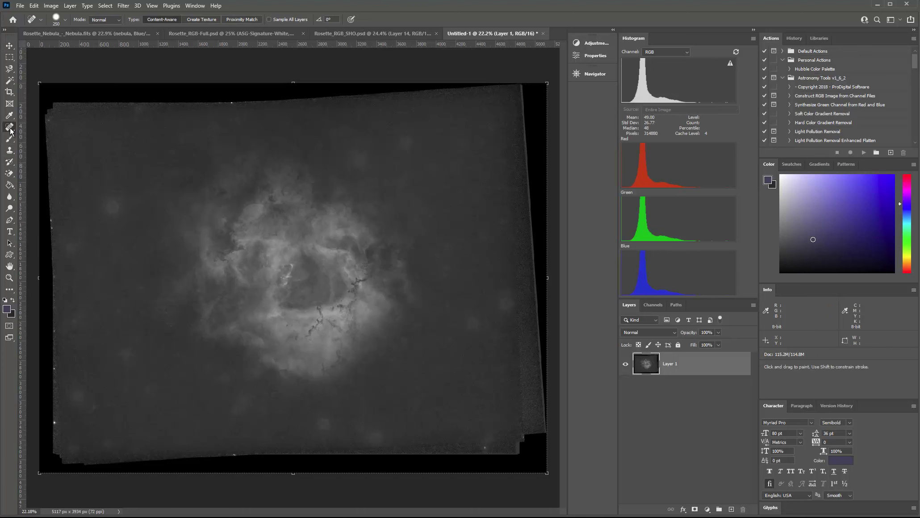
key("bracketleft")
key("bracketleft")
key("bracketright")
key("bracketright")
key("bracketright")
key("bracketleft")
key("bracketleft")
key("bracketleft")
left_click(405, 143)
scroll(357, 166, "up", 5)
left_click(363, 159)
key("bracketleft")
key("bracketleft")
key("bracketleft")
key("bracketleft")
scroll(486, 399, "down", 3)
scroll(353, 390, "down", 1)
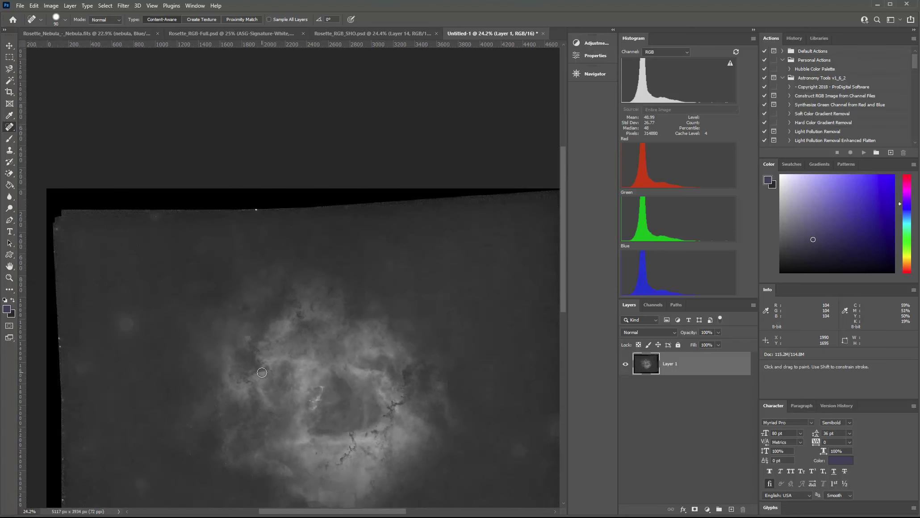
Try healing the dark cloud detail on the nebula's left side with a 150 px brush, and undo it.
key("bracketright")
scroll(285, 391, "up", 6)
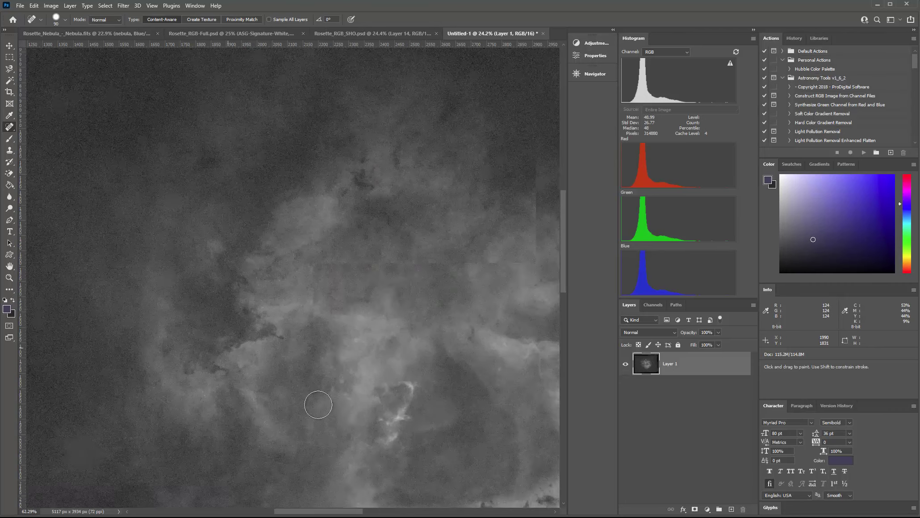
key("bracketright")
key("bracketright")
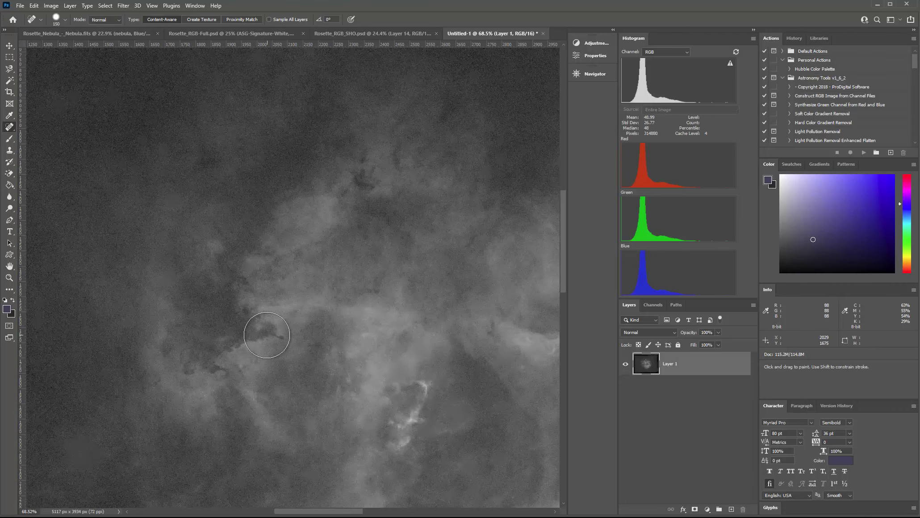
left_click(267, 335)
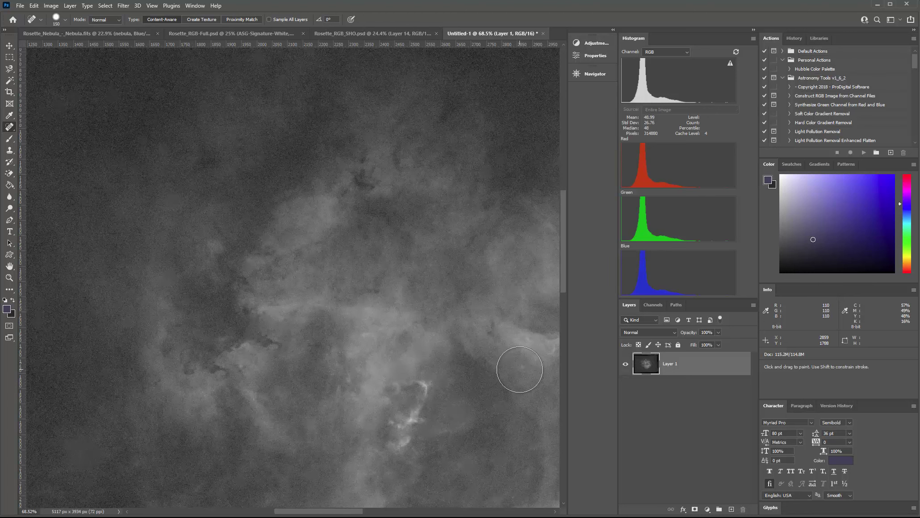
key("ctrl+z")
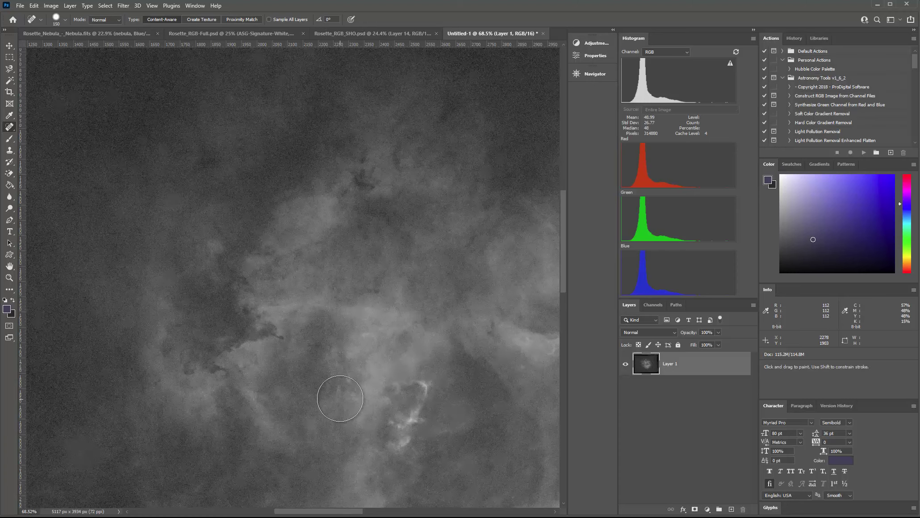
Heal the star halo left of the nebula with a 175 px brush and touch up its remnants at 100 px.
scroll(208, 327, "down", 5)
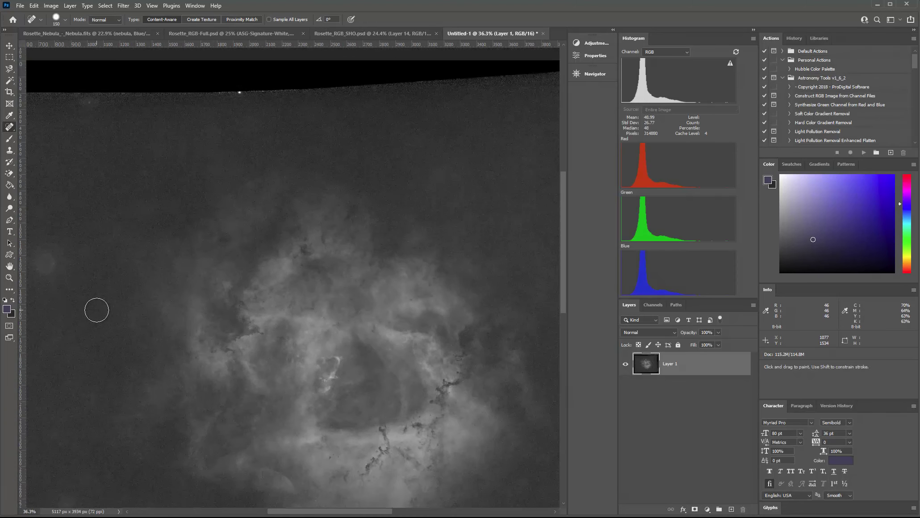
scroll(54, 279, "up", 2)
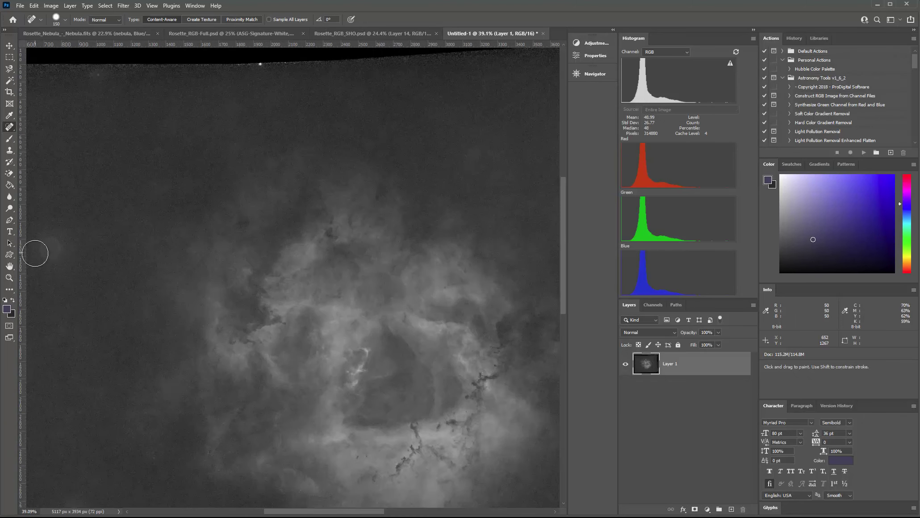
key("bracketright")
left_click(50, 249)
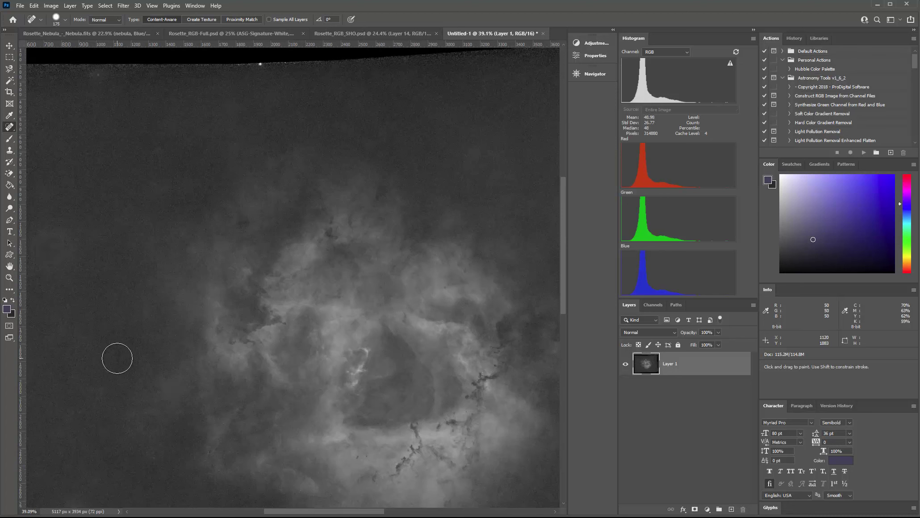
key("bracketleft")
key("bracketleft")
key("bracketleft")
left_click(43, 255)
left_click(47, 235)
left_click(62, 253)
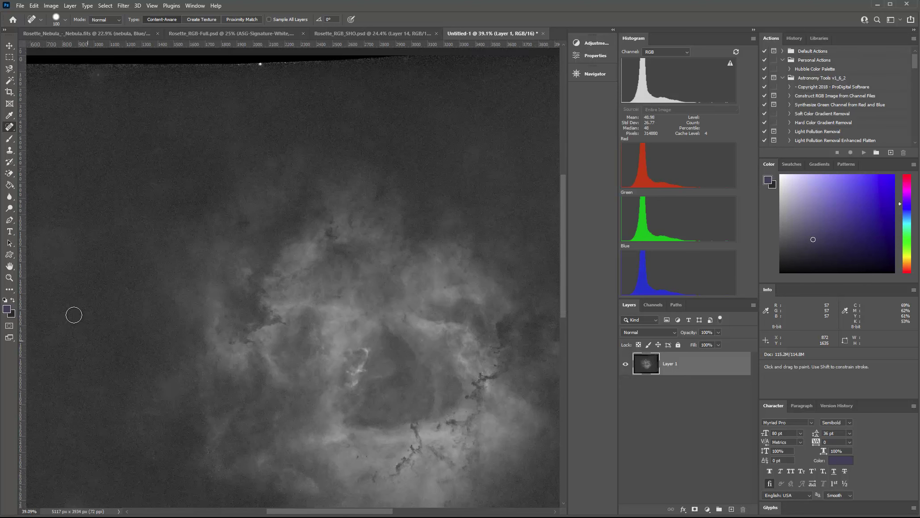
Heal the small spot near the image's upper-left edge and the halos right of the nebula with 200 and 150 px brushes.
scroll(79, 315, "down", 2)
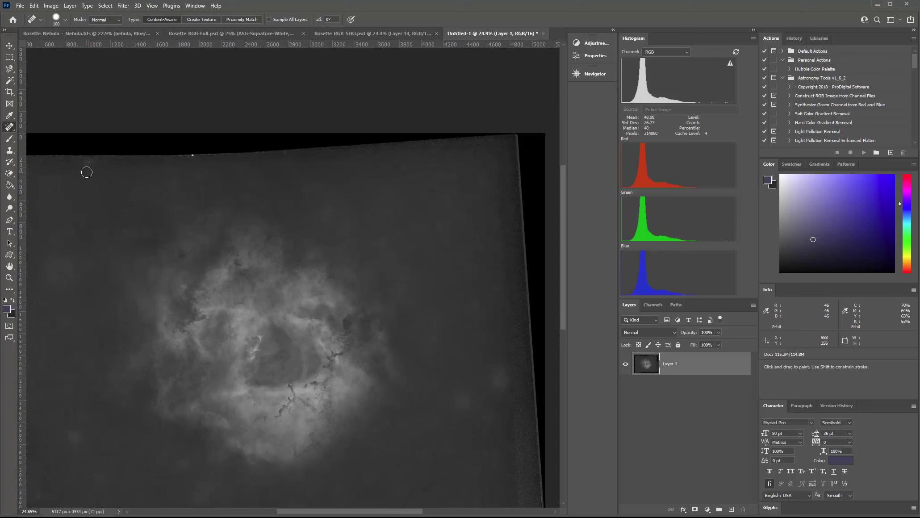
left_click_drag(87, 162, 87, 171)
key("bracketright")
left_click(462, 402)
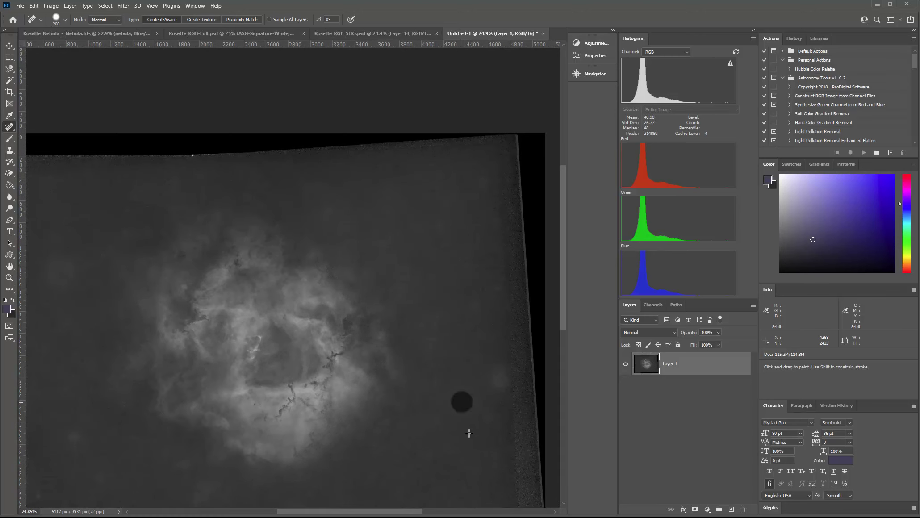
left_click(501, 380)
key("bracketleft")
key("bracketleft")
left_click(486, 417)
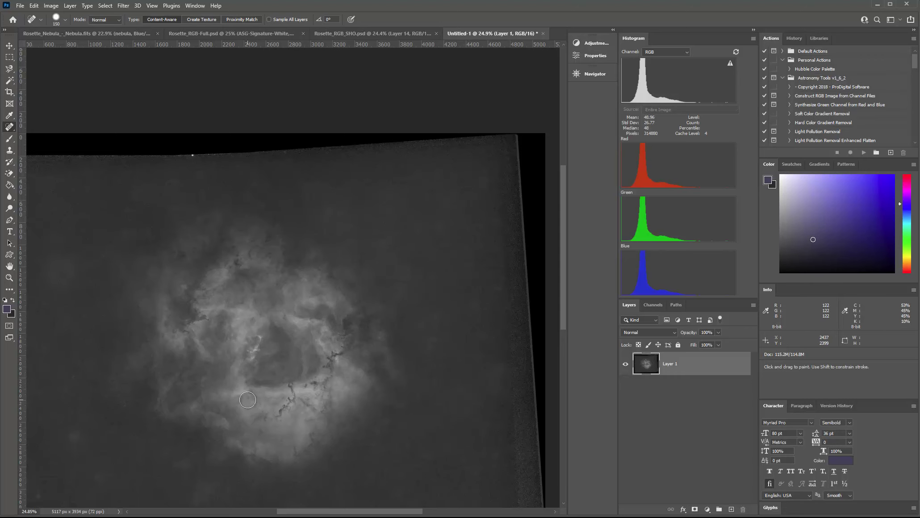
Heal the faint halo in the background to the lower left of the nebula with a 125 px brush.
scroll(45, 408, "up", 5)
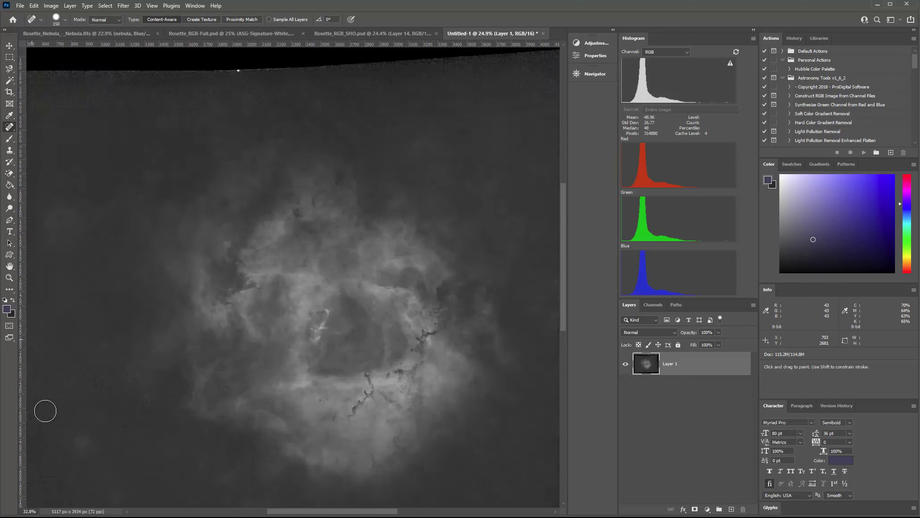
scroll(98, 482, "up", 4)
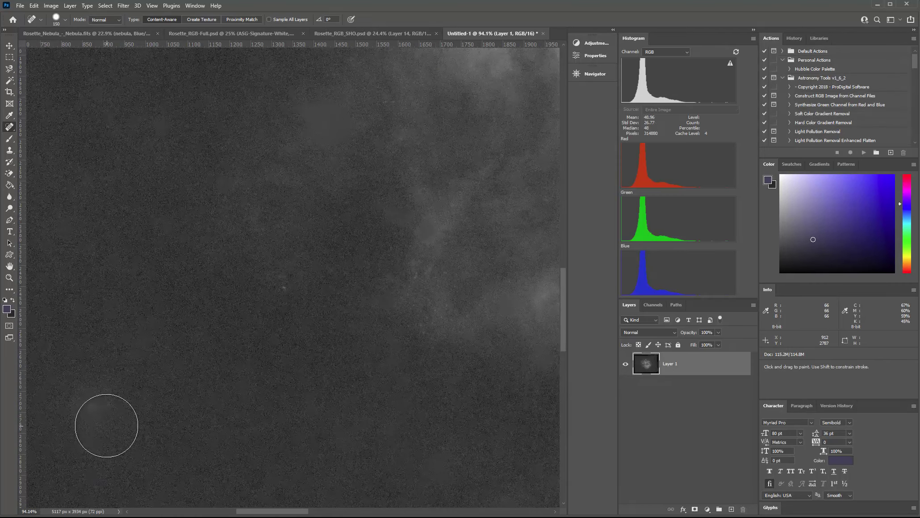
scroll(100, 432, "up", 3)
key("bracketleft")
key("bracketleft")
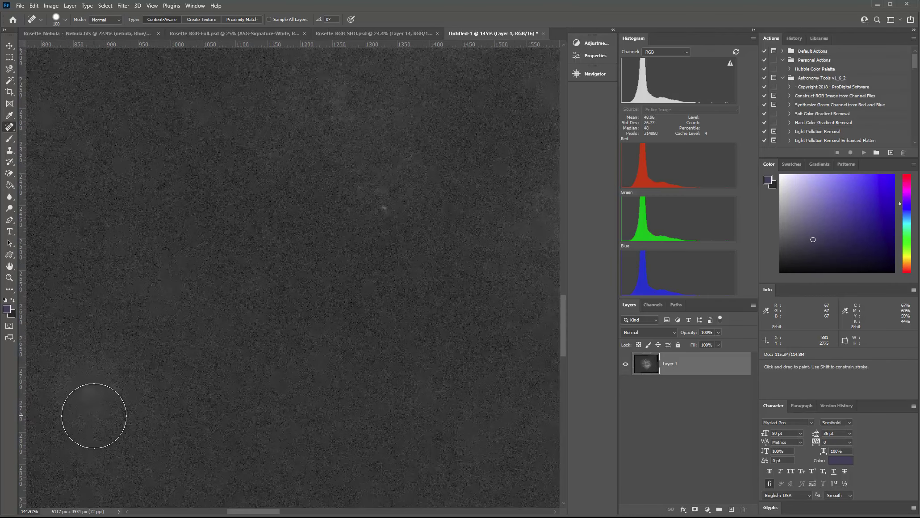
key("bracketright")
left_click(89, 393)
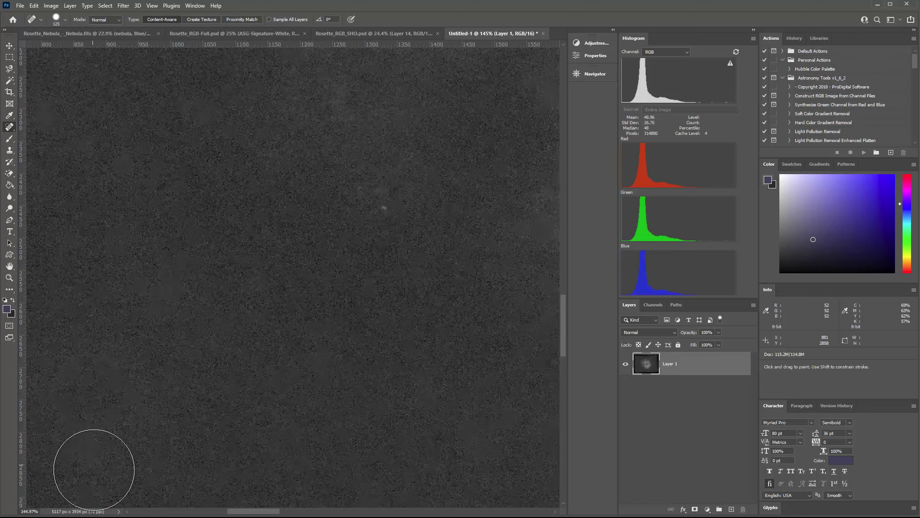
Heal the halo directly below the nebula and blend its surroundings with a 125 px brush.
scroll(106, 454, "down", 2)
scroll(105, 454, "down", 8)
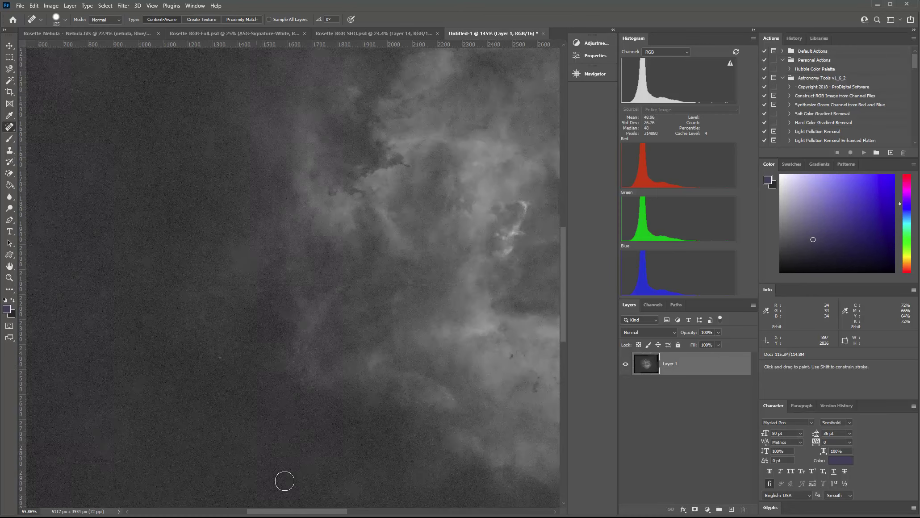
scroll(319, 474, "down", 2)
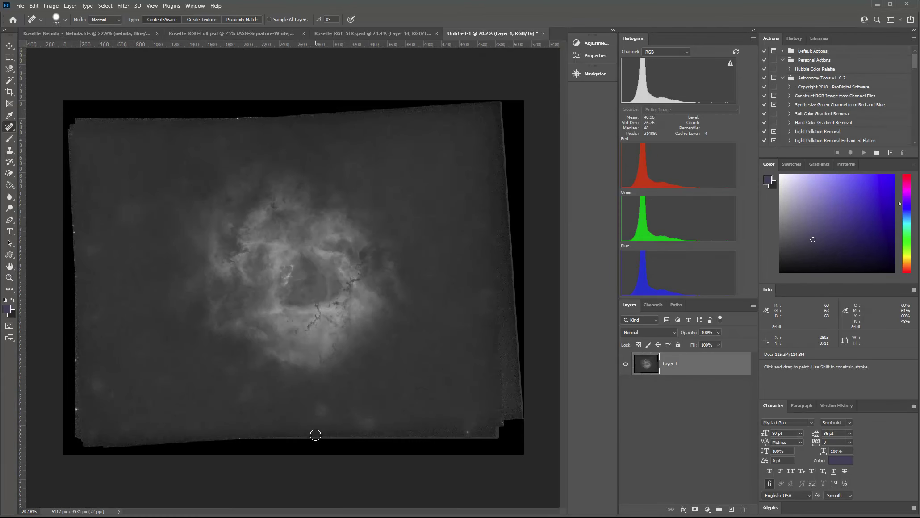
scroll(316, 435, "up", 5)
key("bracketleft")
key("bracketleft")
key("bracketleft")
left_click(323, 406)
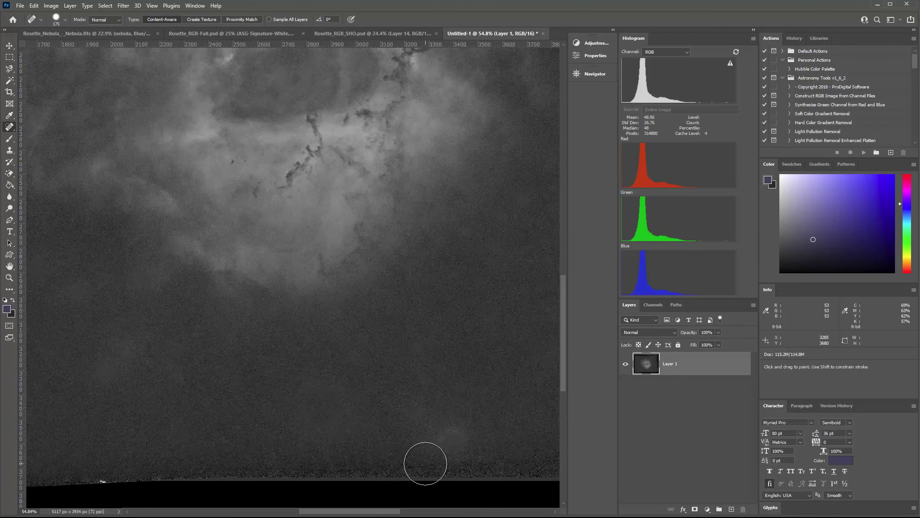
key("bracketleft")
key("bracketleft")
left_click(314, 388)
left_click(335, 391)
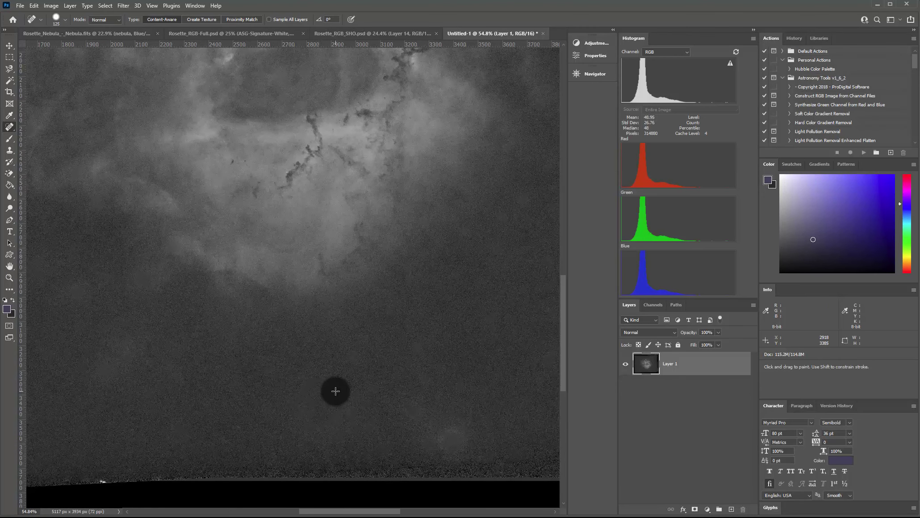
left_click_drag(334, 418, 324, 434)
left_click(297, 404)
Heal the halo near the bottom edge to the lower right of the nebula with a 175 px brush.
key("bracketright")
key("bracketright")
left_click(451, 444)
left_click(445, 431)
left_click(437, 447)
scroll(138, 415, "down", 1)
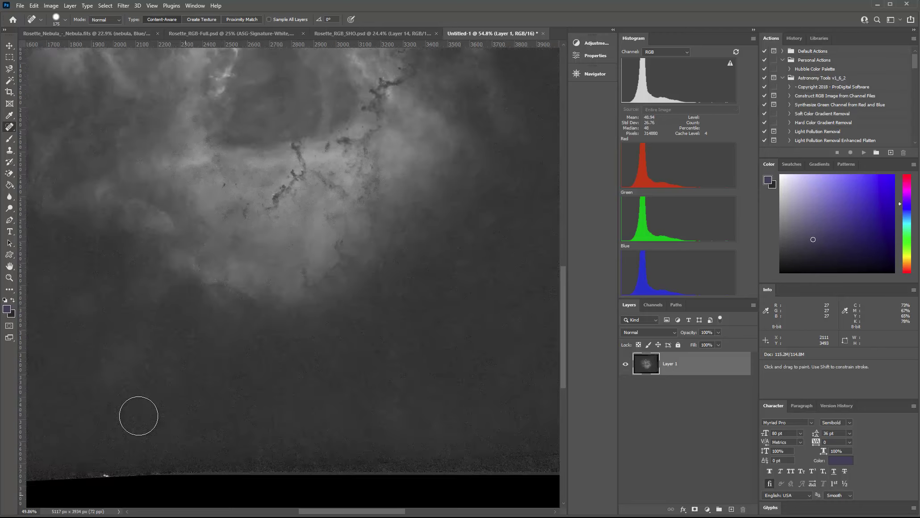
Heal the faint spots around the image's lower-left corner with 200 and 150 px brushes.
scroll(138, 416, "down", 8)
key("bracketright")
left_click(71, 400)
left_click(72, 392)
key("bracketleft")
key("bracketleft")
left_click(102, 449)
key("bracketright")
key("bracketright")
left_click(68, 454)
Heal the spot inward from the image's lower-left corner with a 150 px brush and the left-edge spot with a 175 px brush.
key("bracketleft")
key("bracketleft")
left_click(144, 393)
key("bracketright")
left_click(64, 247)
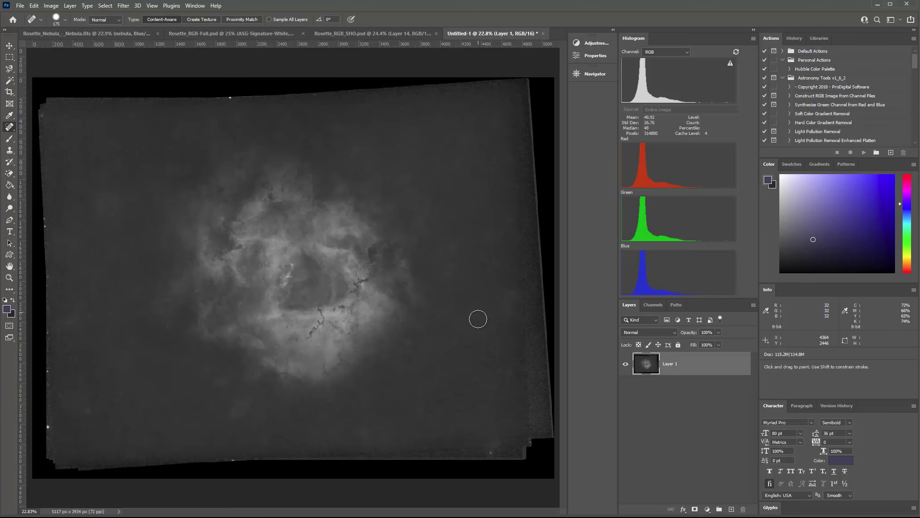
Heal the remaining faint spots in the background to the upper right of the nebula with a 150 px brush.
scroll(474, 313, "up", 3)
scroll(473, 276, "up", 2)
key("bracketleft")
left_click(516, 174)
scroll(498, 326, "down", 4)
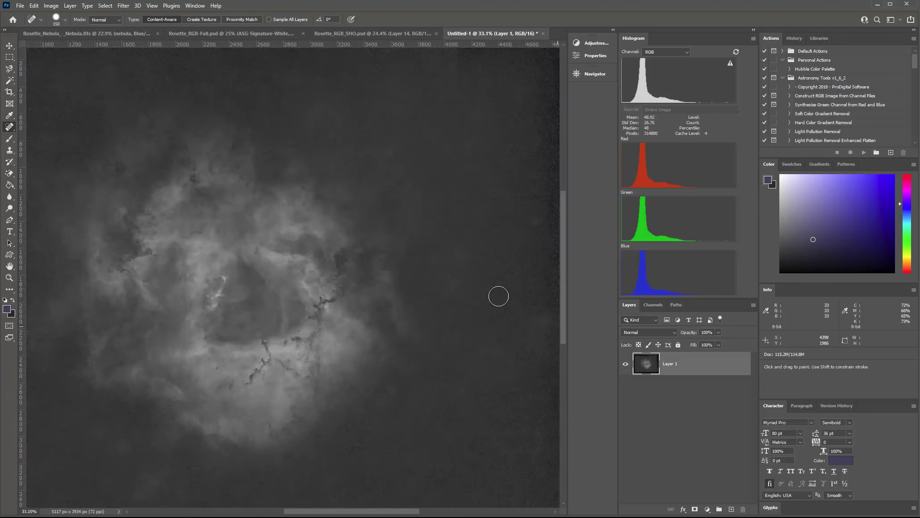
left_click(472, 174)
left_click(531, 235)
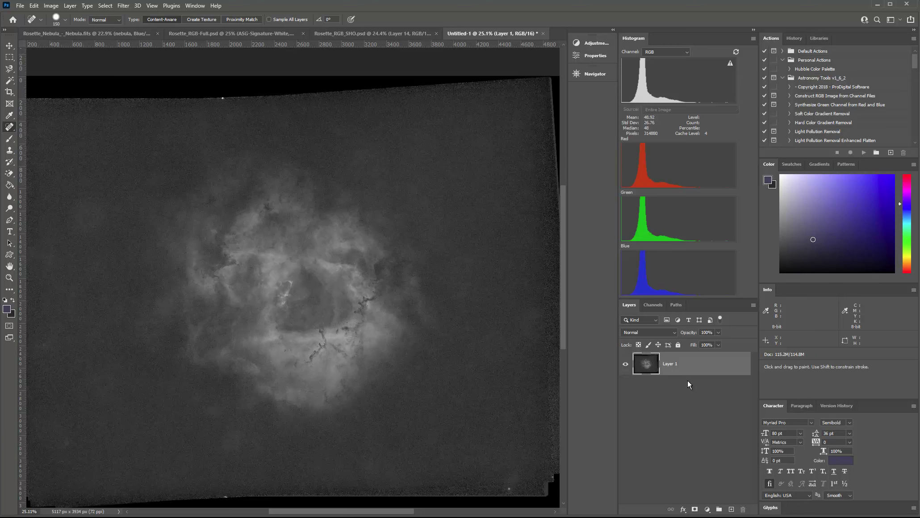
Open the healed layer in the Camera Raw Filter and expand its Basic adjustments.
scroll(377, 303, "up", 3)
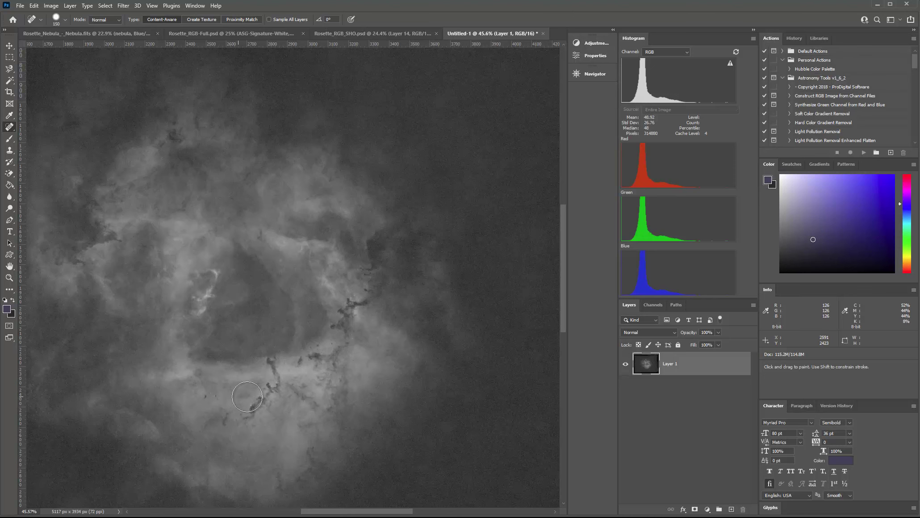
scroll(418, 326, "down", 4)
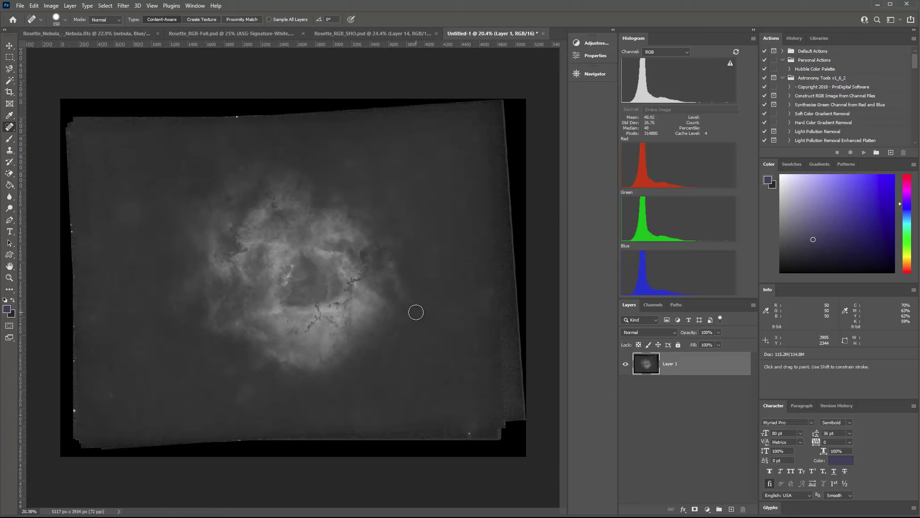
scroll(415, 315, "down", 1)
left_click(123, 6)
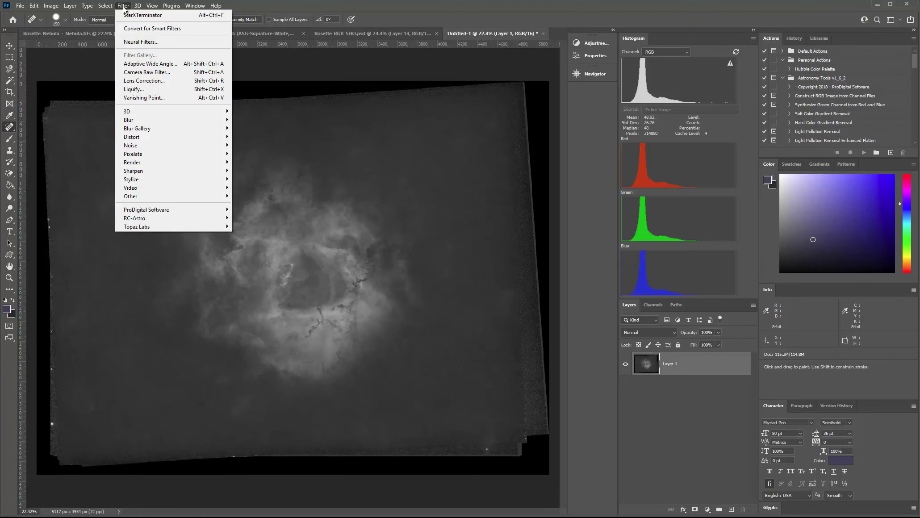
left_click(138, 72)
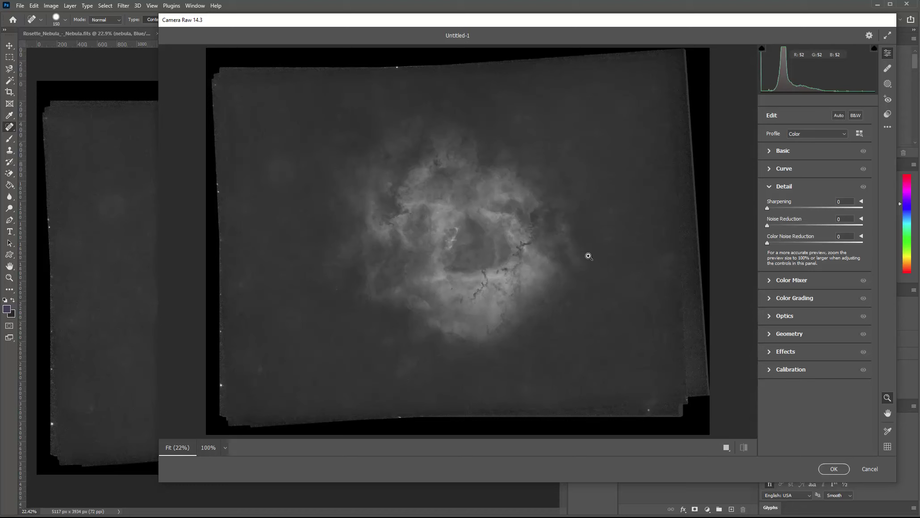
left_click(768, 152)
left_click_drag(718, 23, 625, 48)
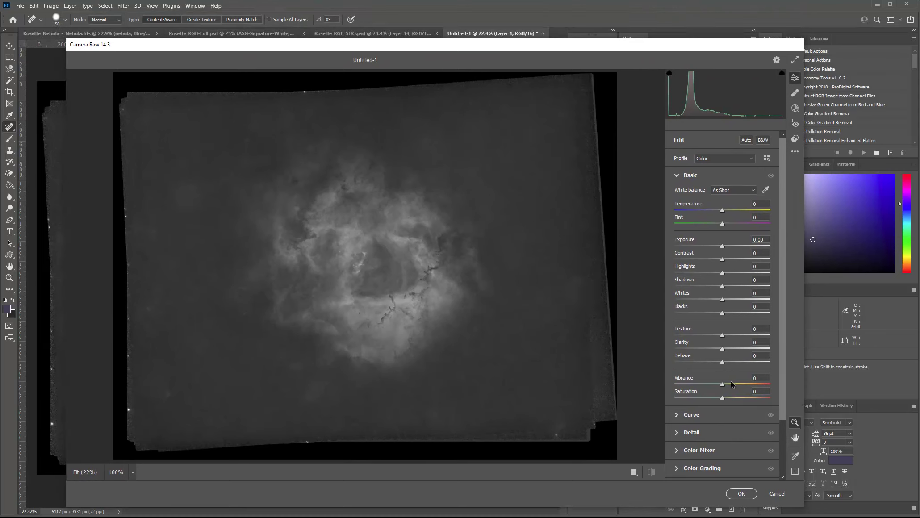
Set Contrast to +22 and Highlights to +19 for the nebula in Camera Raw.
mouse_move(722, 259)
left_mouse_down()
mouse_move(649, 264)
mouse_move(803, 274)
mouse_move(697, 268)
mouse_move(747, 266)
mouse_move(727, 260)
mouse_move(741, 260)
left_mouse_up()
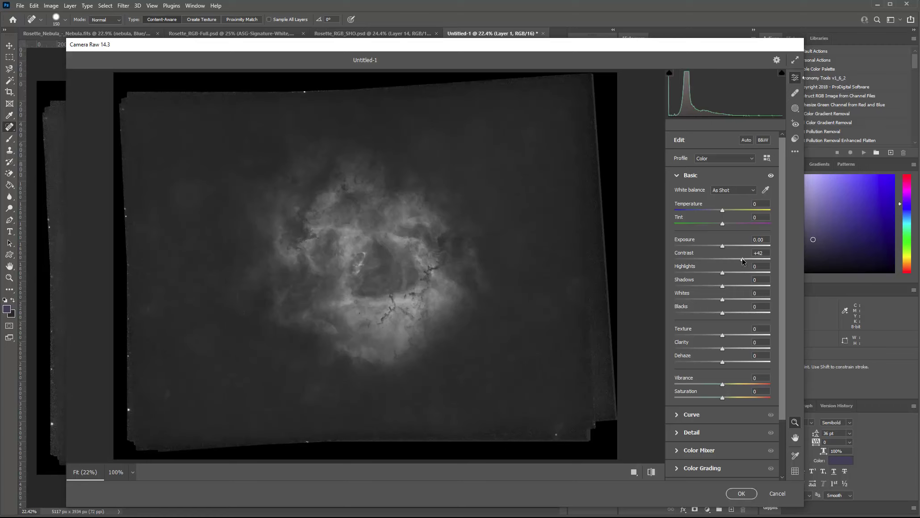
left_click_drag(760, 263, 724, 267)
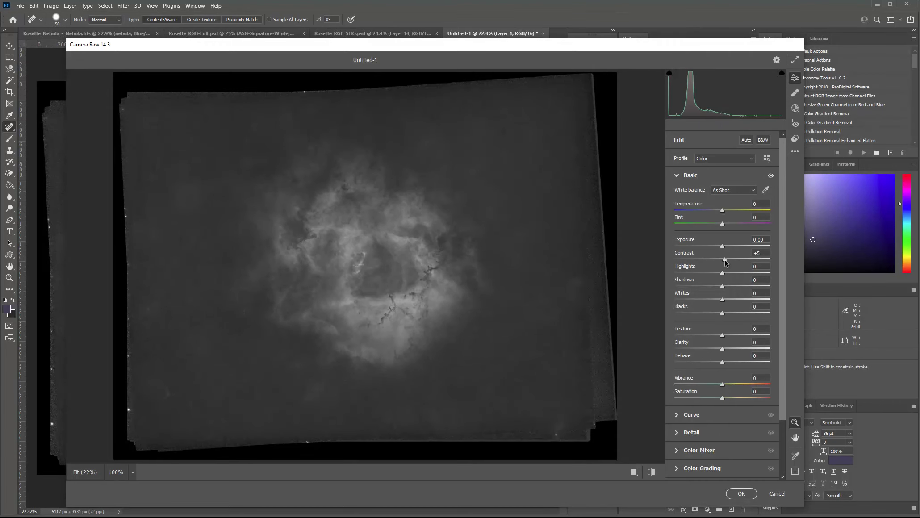
mouse_move(735, 262)
left_mouse_down()
mouse_move(723, 262)
mouse_move(736, 263)
left_mouse_up()
mouse_move(730, 277)
left_mouse_down()
mouse_move(759, 274)
mouse_move(726, 284)
mouse_move(776, 291)
mouse_move(723, 286)
mouse_move(782, 289)
mouse_move(723, 282)
mouse_move(742, 283)
left_mouse_up()
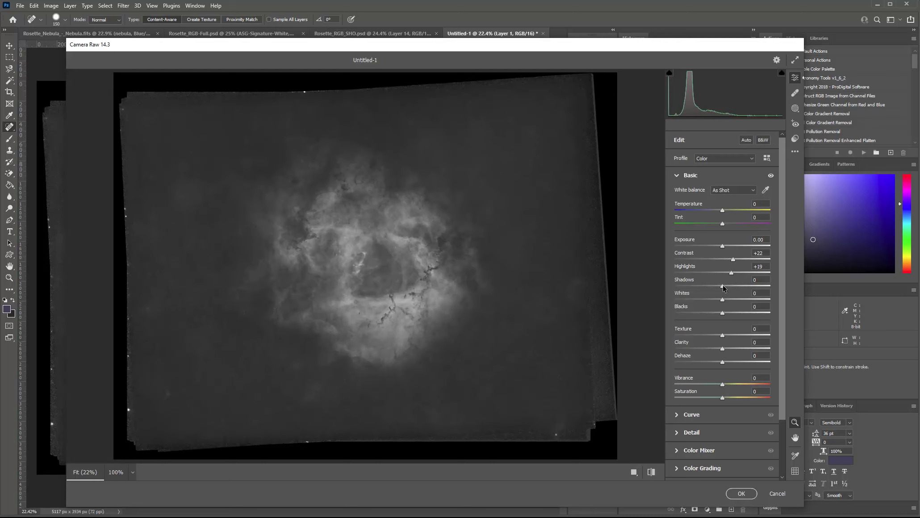
Set Shadows to +9 and Whites to +21.
left_click_drag(712, 287, 756, 293)
left_click_drag(690, 102, 684, 100)
mouse_move(723, 300)
left_mouse_down()
mouse_move(793, 304)
mouse_move(722, 302)
mouse_move(741, 304)
mouse_move(732, 304)
left_mouse_up()
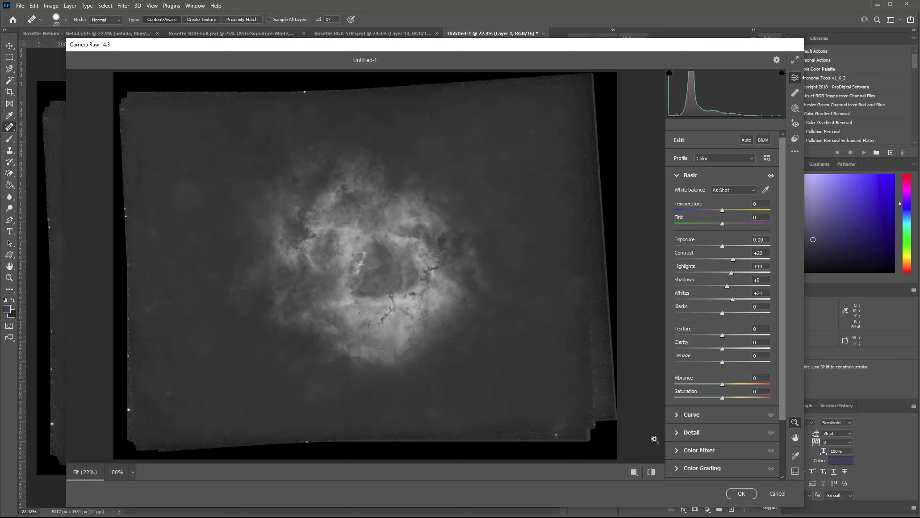
Compare the adjusted image with its default settings and examine the nebula's core and dark lanes at 100% zoom.
left_click(651, 473)
left_click(651, 472)
left_click(651, 473)
left_click(651, 472)
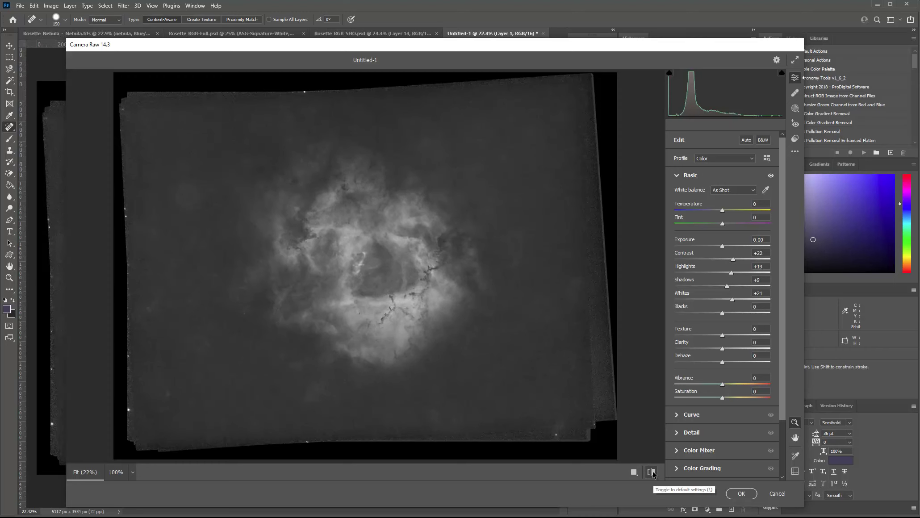
left_click(651, 472)
left_click(651, 472)
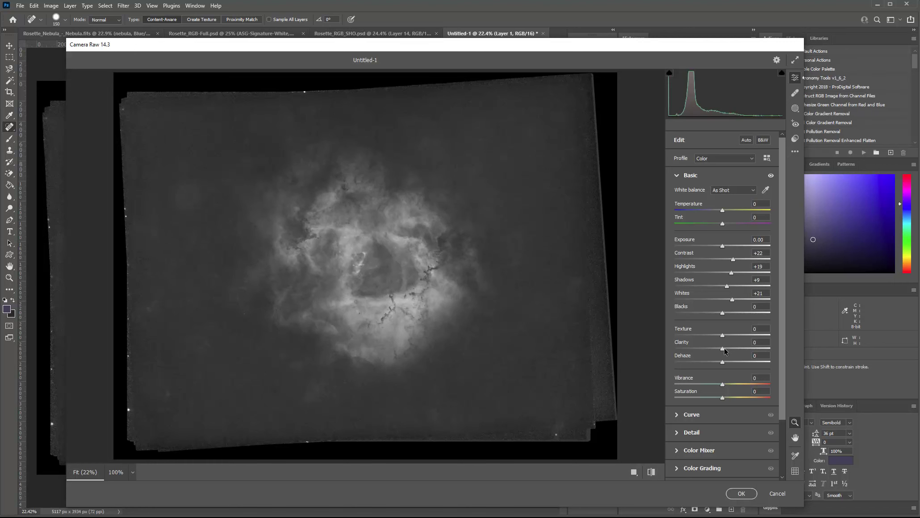
left_click(382, 271)
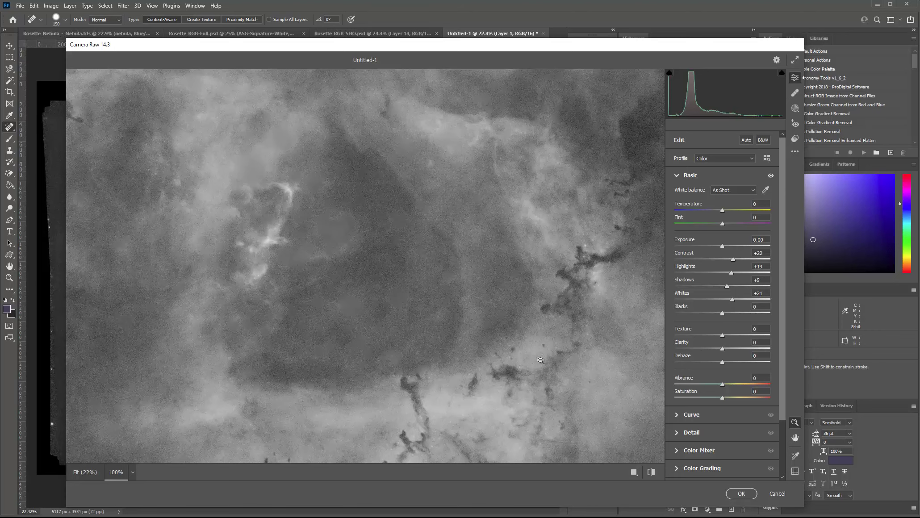
left_click(478, 302)
left_click(441, 267)
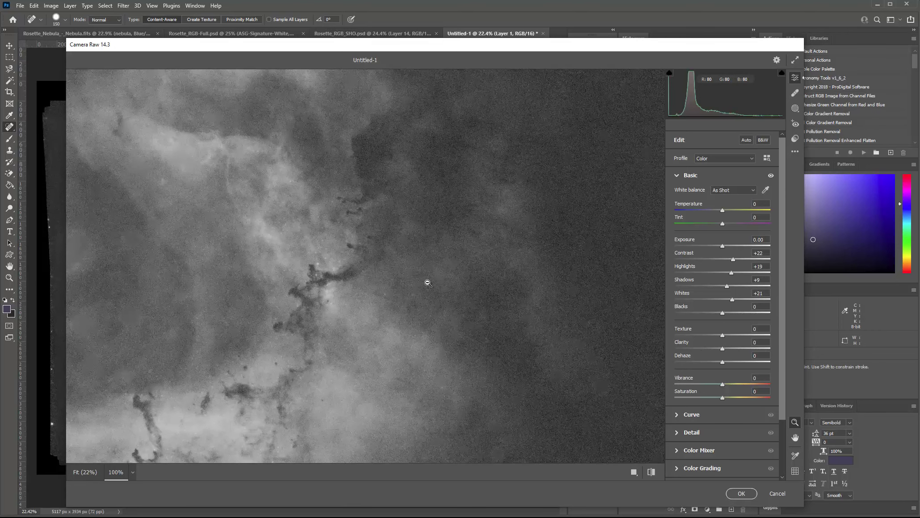
left_click(427, 283)
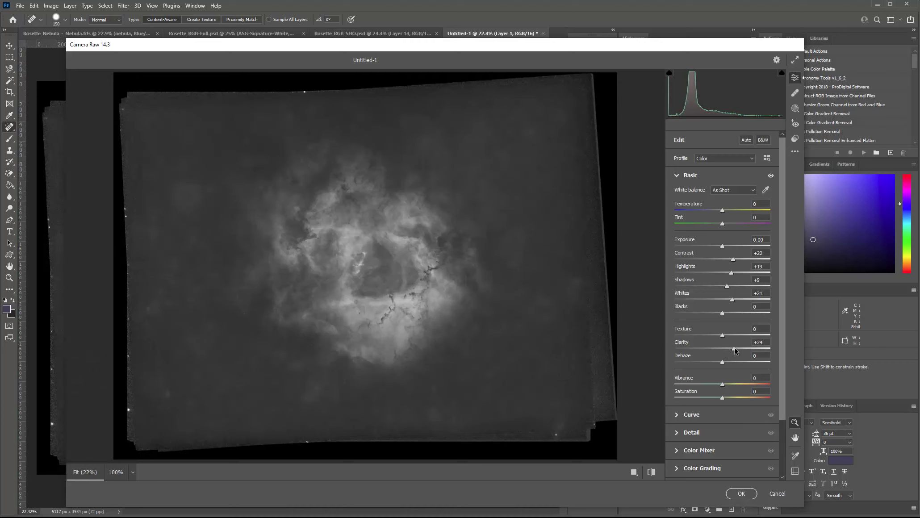
Try Clarity at +95 and -100, and settle on +12.
left_click_drag(751, 348, 767, 356)
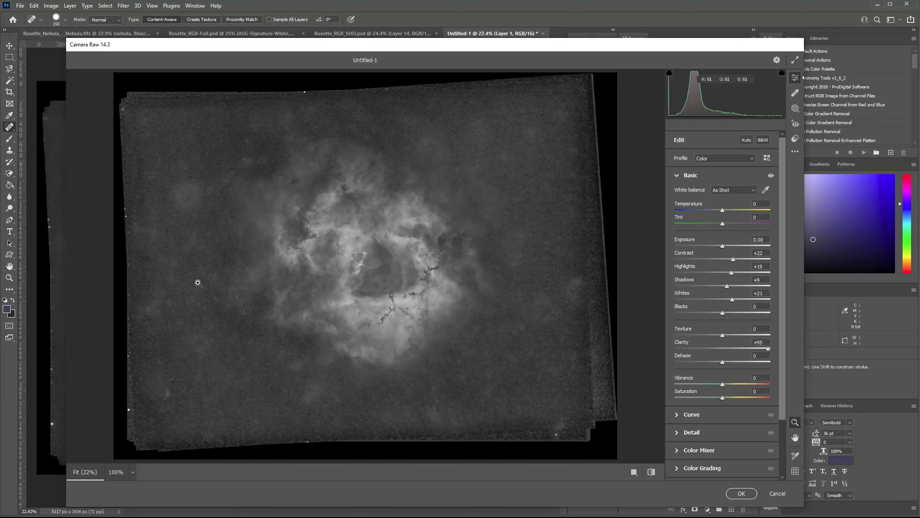
left_click_drag(769, 351, 657, 345)
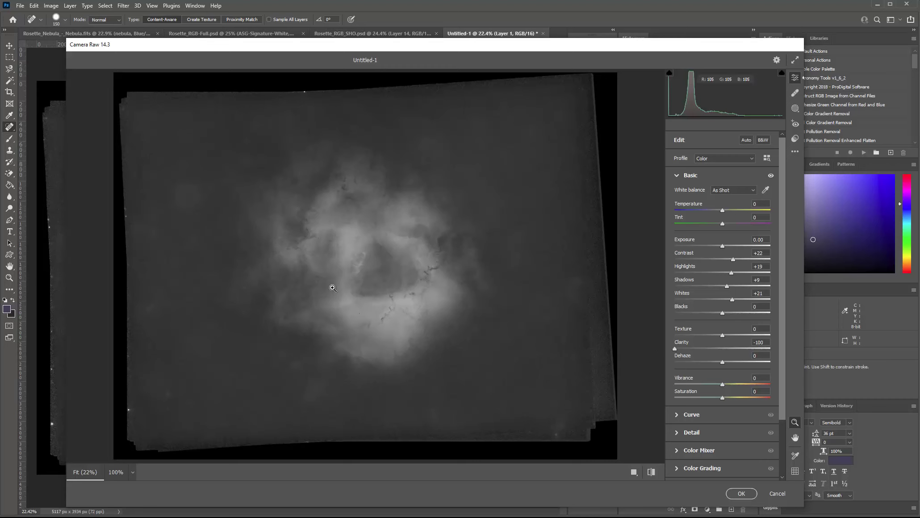
left_click_drag(675, 352, 728, 351)
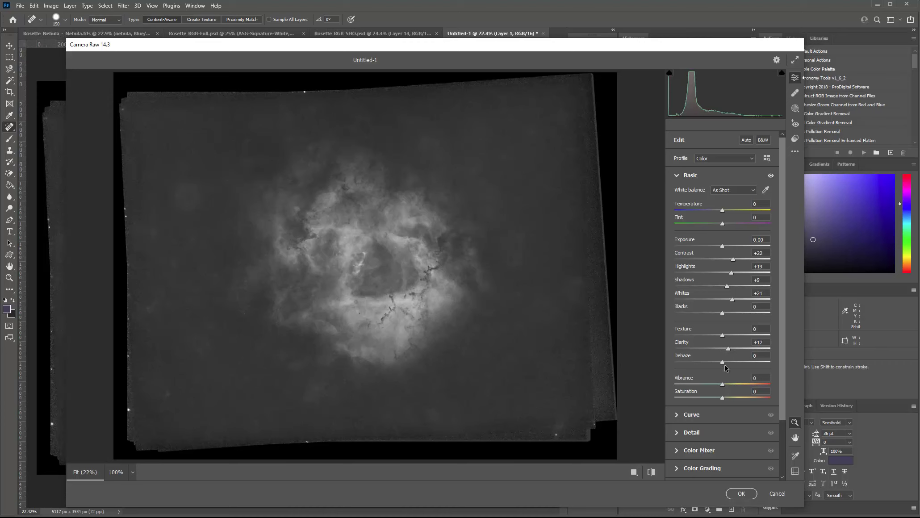
Set Dehaze to +11 and compare the result with the default settings.
mouse_move(724, 365)
left_mouse_down()
mouse_move(738, 363)
mouse_move(717, 362)
mouse_move(786, 369)
mouse_move(692, 365)
mouse_move(728, 371)
left_mouse_up()
left_click_drag(725, 365, 727, 366)
left_click(651, 474)
left_click(651, 472)
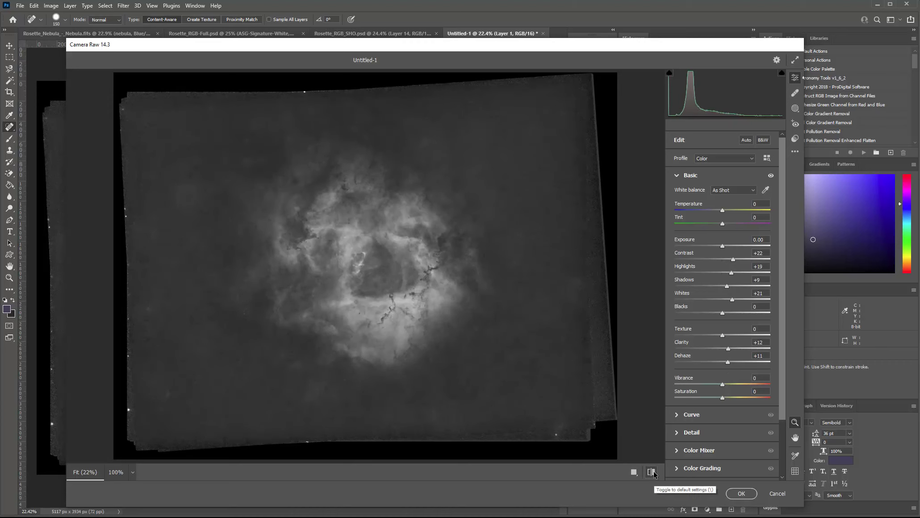
left_click(651, 472)
left_click(651, 473)
left_click(652, 473)
left_click(652, 472)
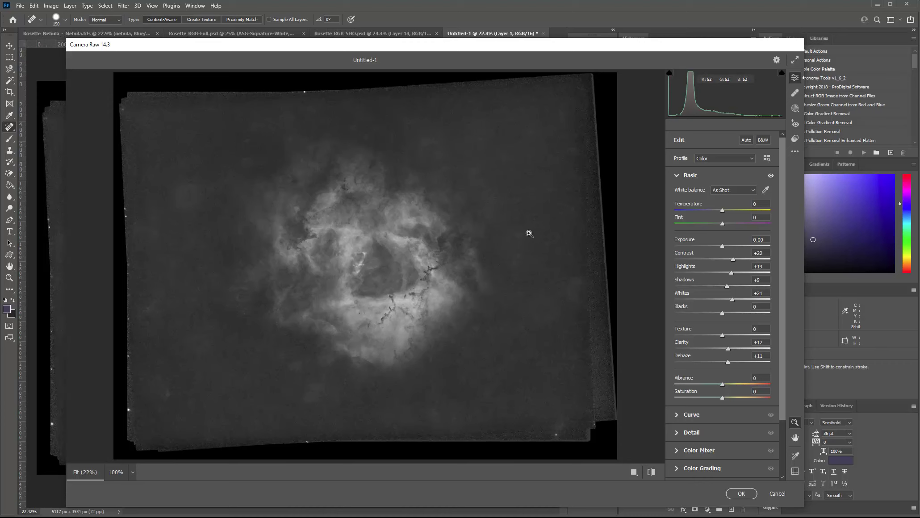
Expand the Detail adjustments and set Noise Reduction to 21 while checking the nebula at 100% zoom.
left_click(676, 433)
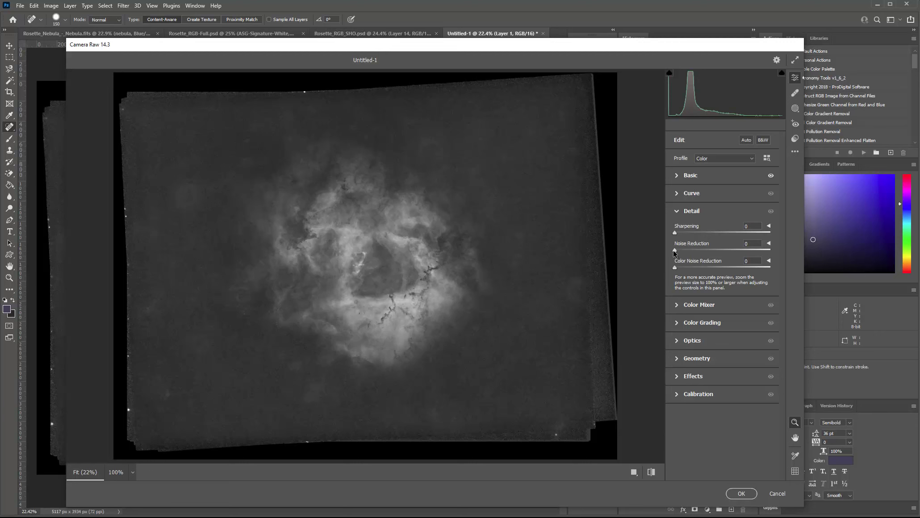
left_click(442, 230)
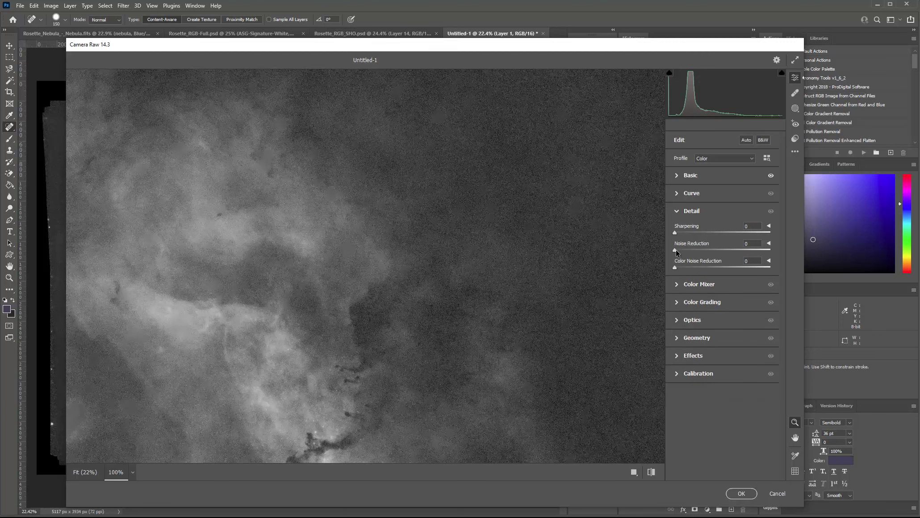
left_click_drag(680, 253, 760, 263)
left_click_drag(700, 252, 694, 252)
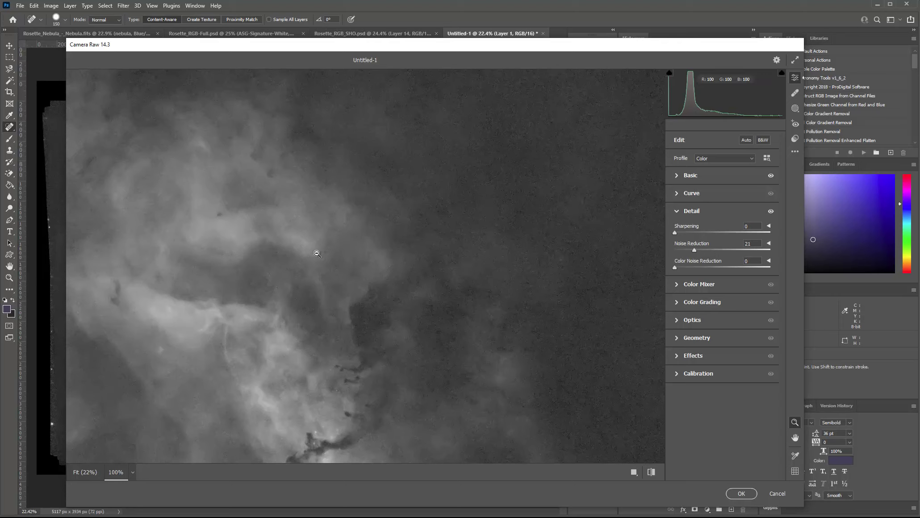
left_click(317, 254)
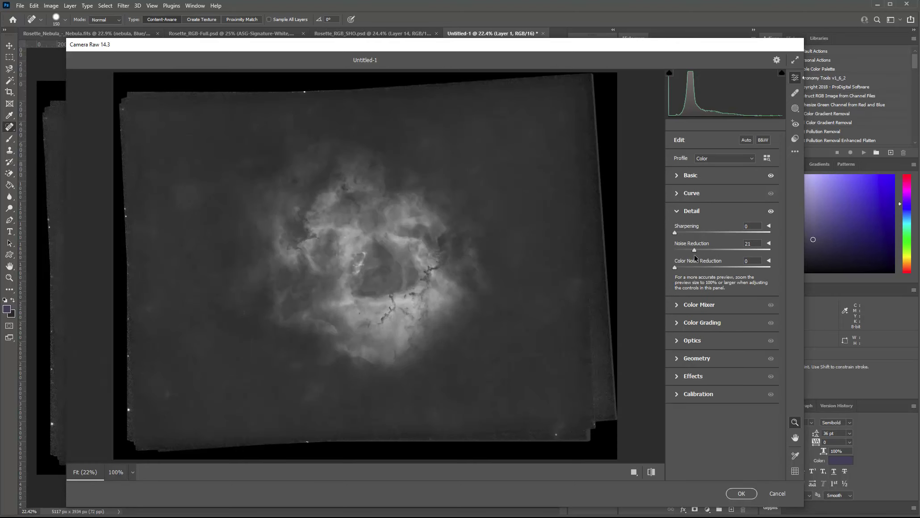
Try Noise Reduction at 100 and at its minimum while inspecting the nebula's fine detail up close.
left_click_drag(692, 251, 701, 252)
left_click(316, 249)
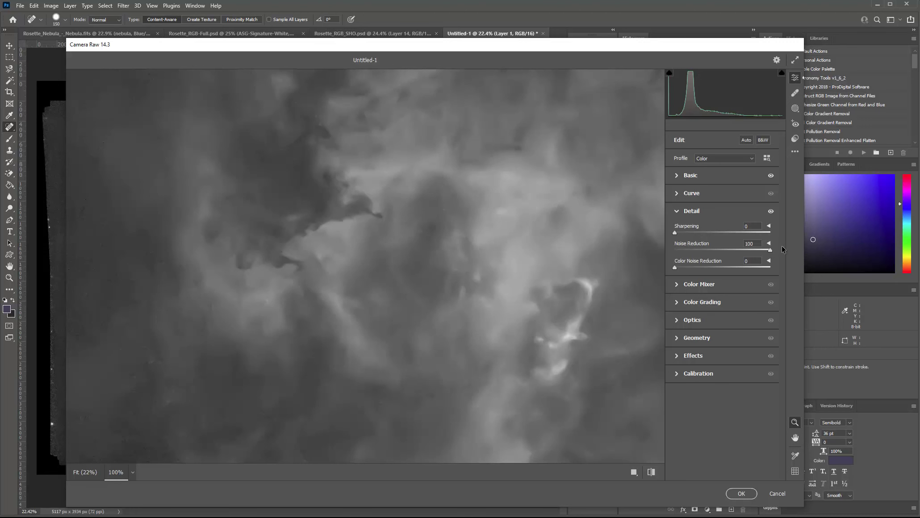
left_click_drag(676, 250, 666, 248)
left_click_drag(589, 274, 562, 291)
left_click(561, 291)
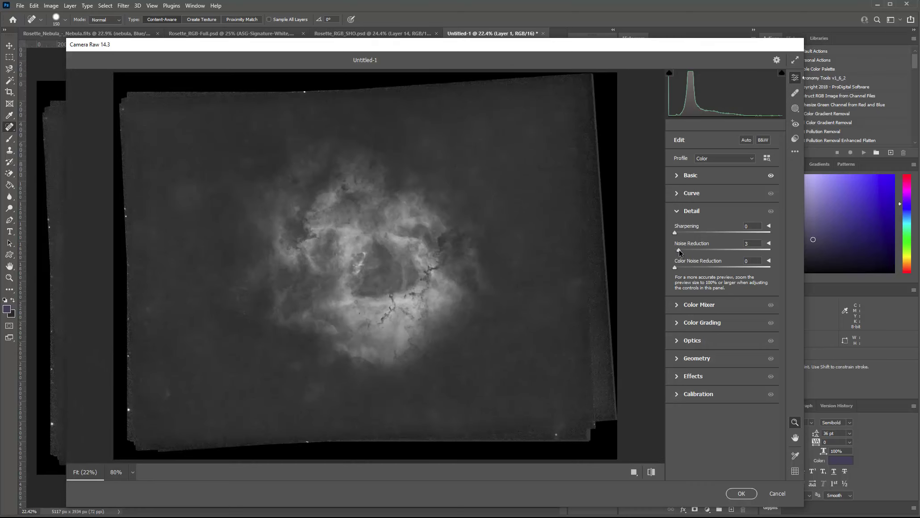
Set Noise Reduction to 19 and apply the Camera Raw adjustments to the layer.
left_click_drag(683, 253, 688, 253)
left_click(651, 472)
left_click(651, 473)
left_click(651, 473)
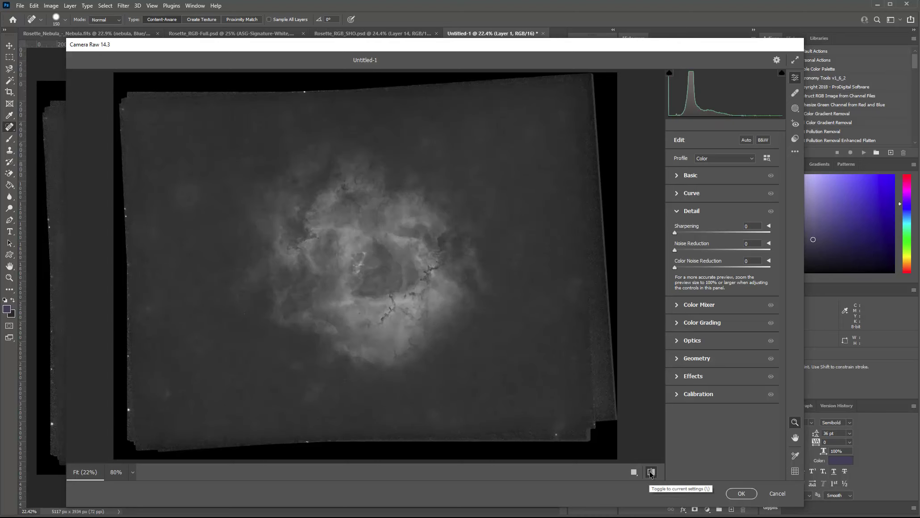
left_click(651, 473)
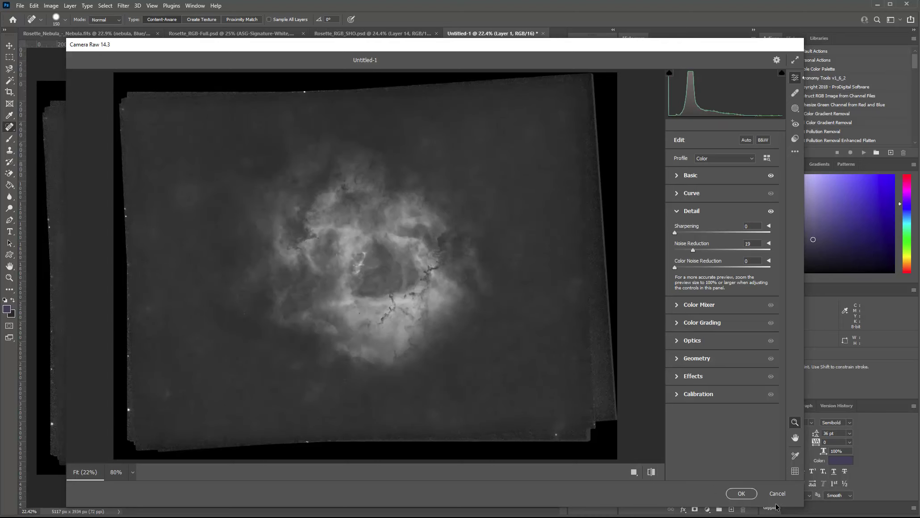
left_click(741, 493)
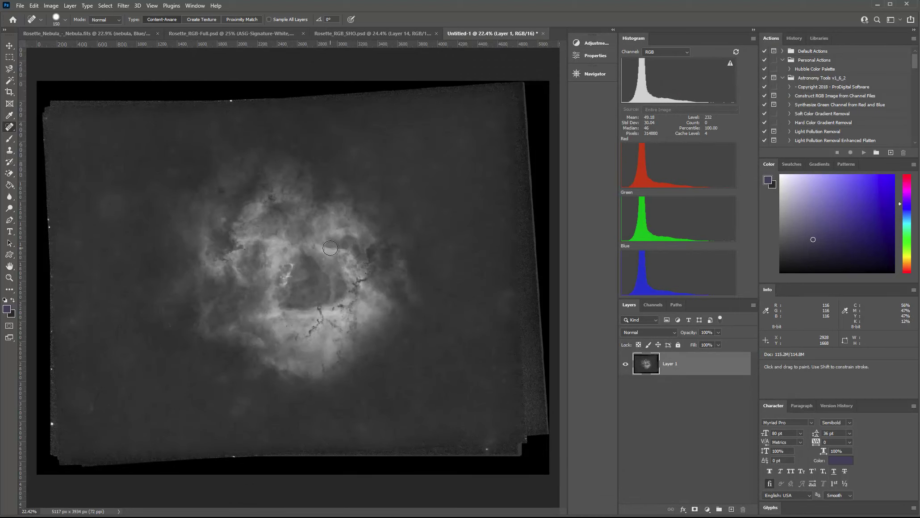
Copy the enhanced image into the Blue channel of the Rosette nebula document's nebula layer and preview the colour composite.
key("ctrl+a")
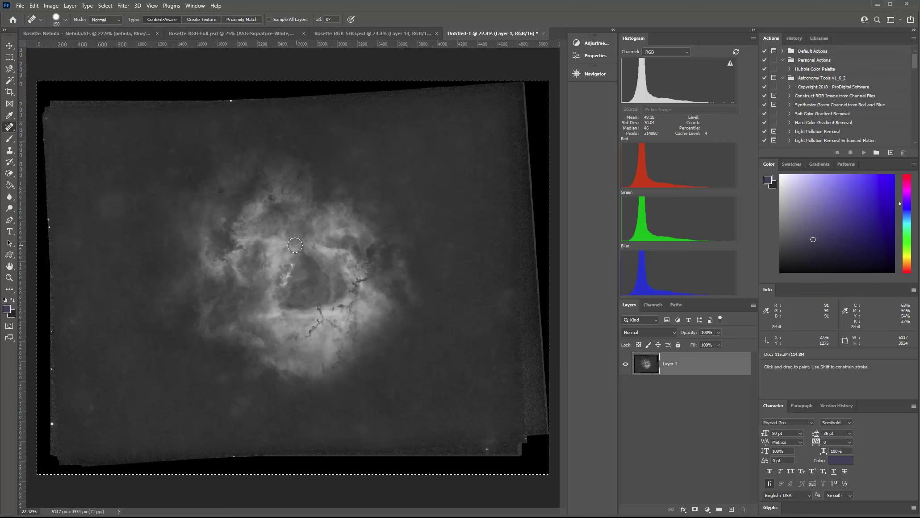
left_click(66, 33)
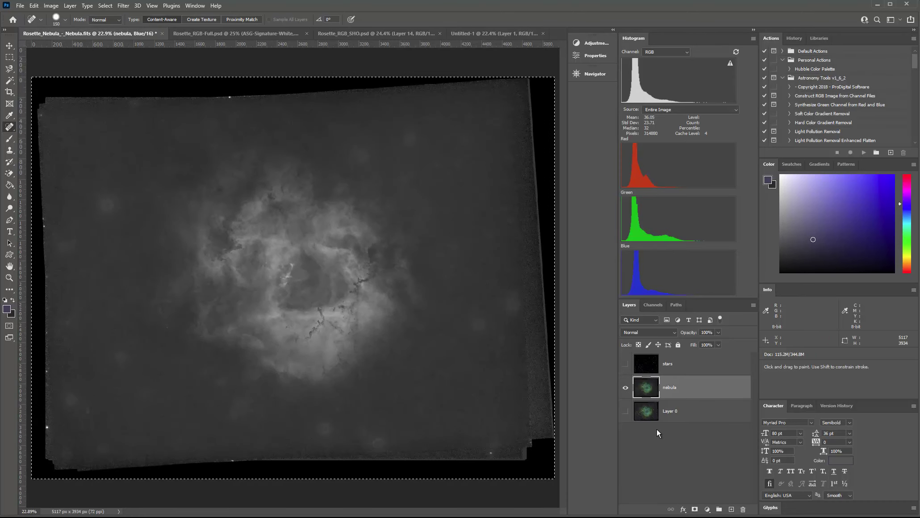
left_click(650, 305)
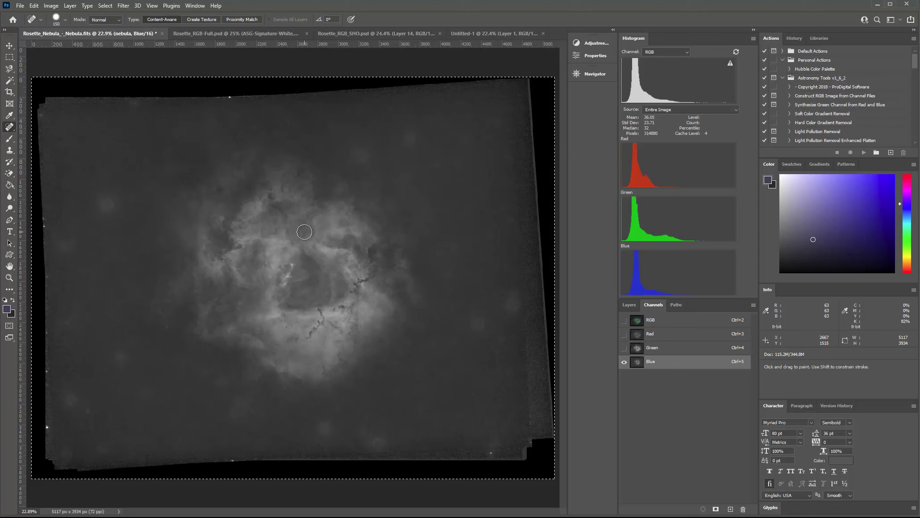
left_click(662, 367)
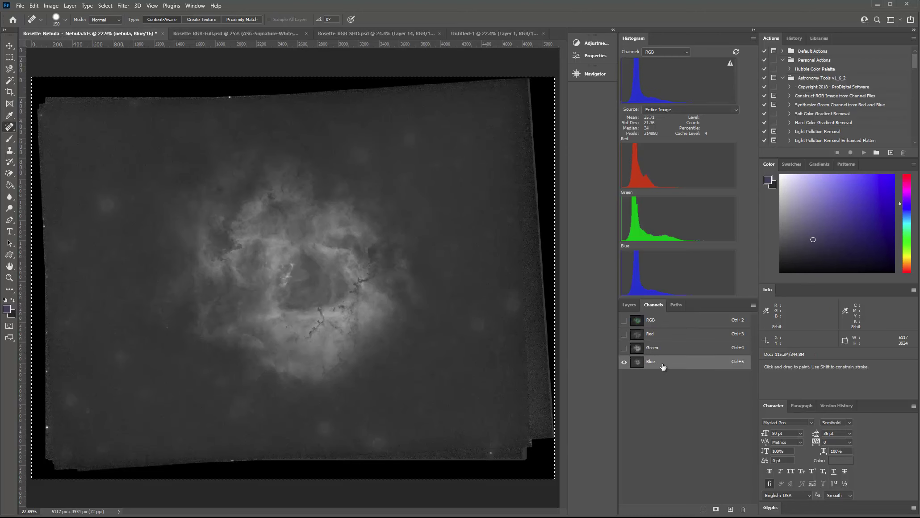
left_click_drag(663, 367, 664, 368)
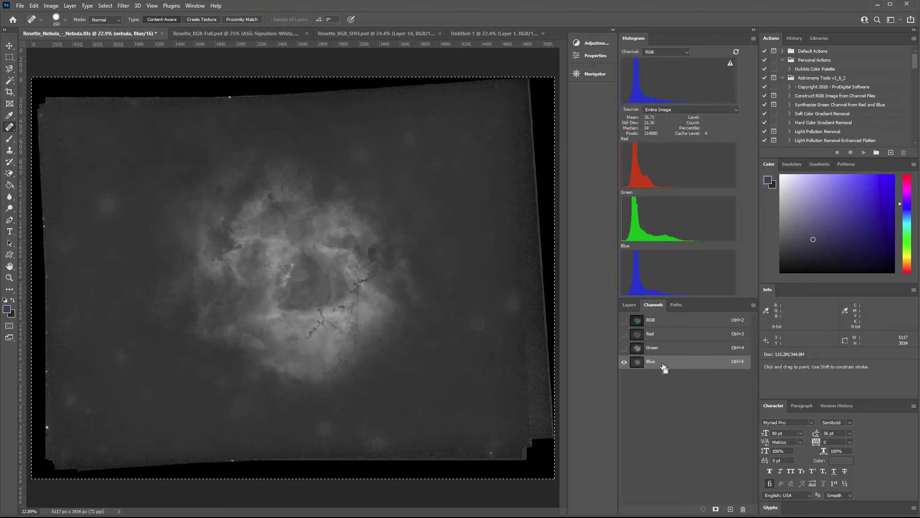
key("ctrl+v")
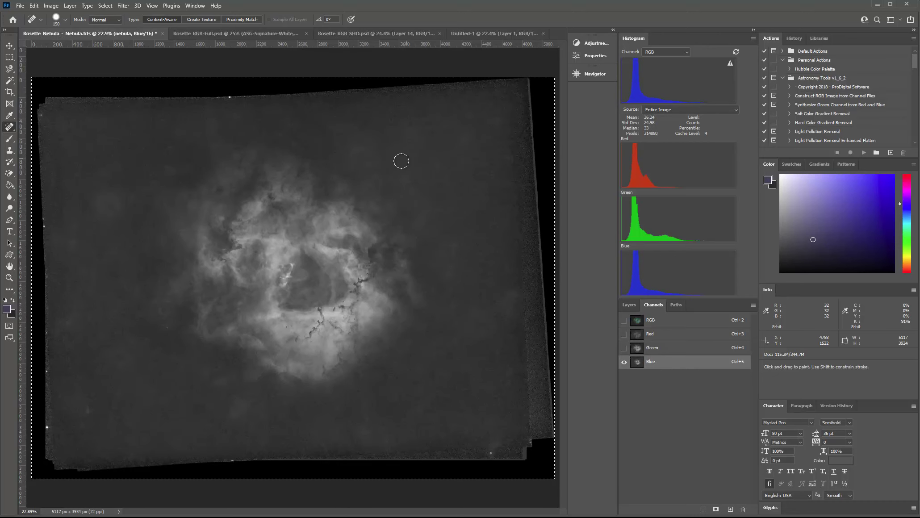
left_click(623, 321)
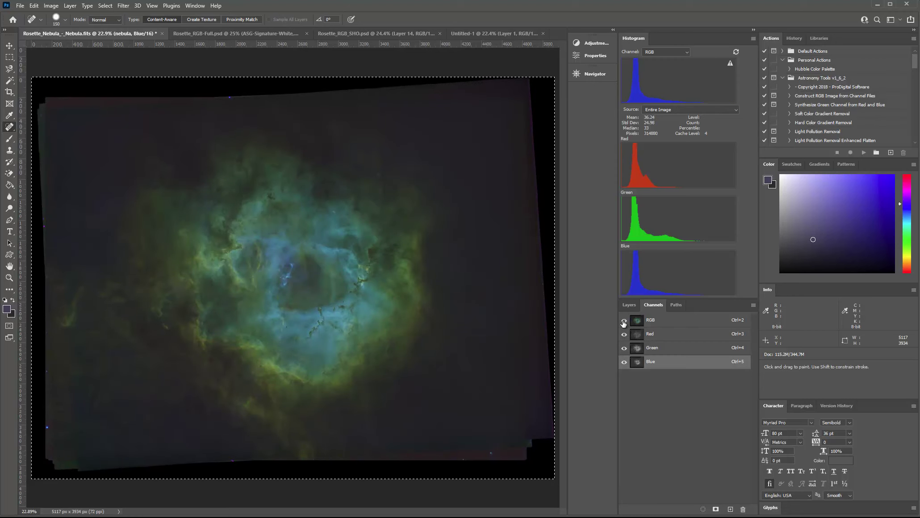
left_click(624, 361)
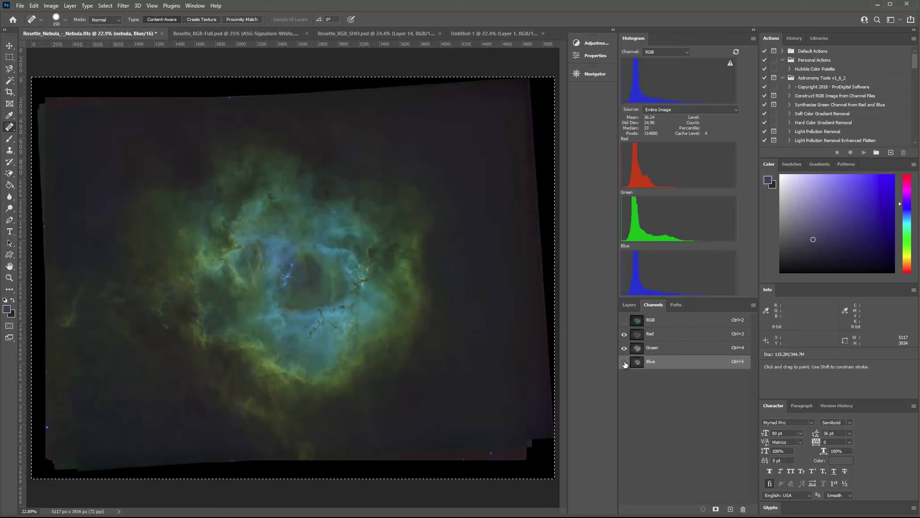
Copy the Green channel on its own and paste it as a new layer above Layer 1 in Untitled-1.
left_click(653, 351)
left_click(624, 334)
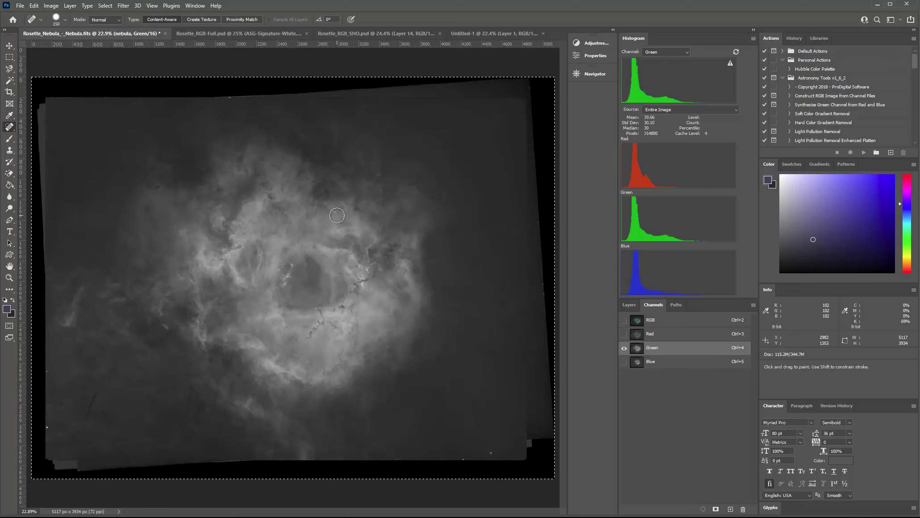
left_click(480, 34)
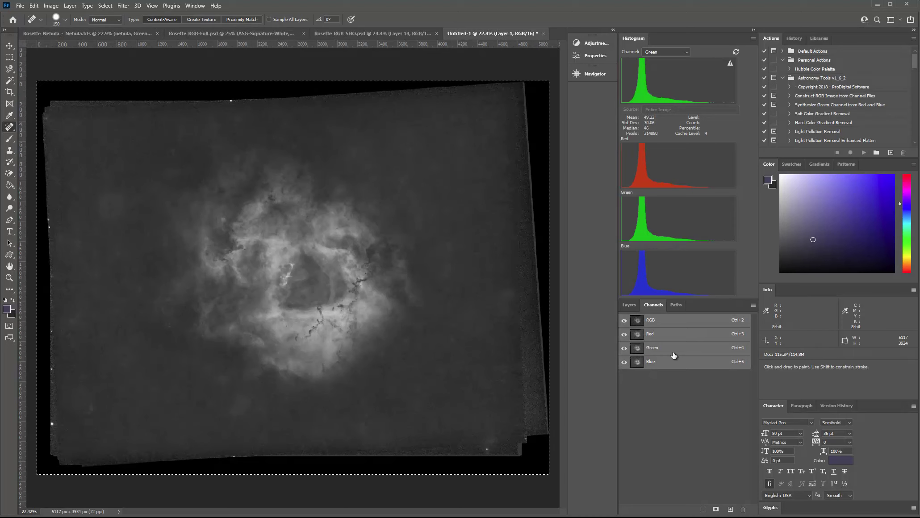
left_click(629, 305)
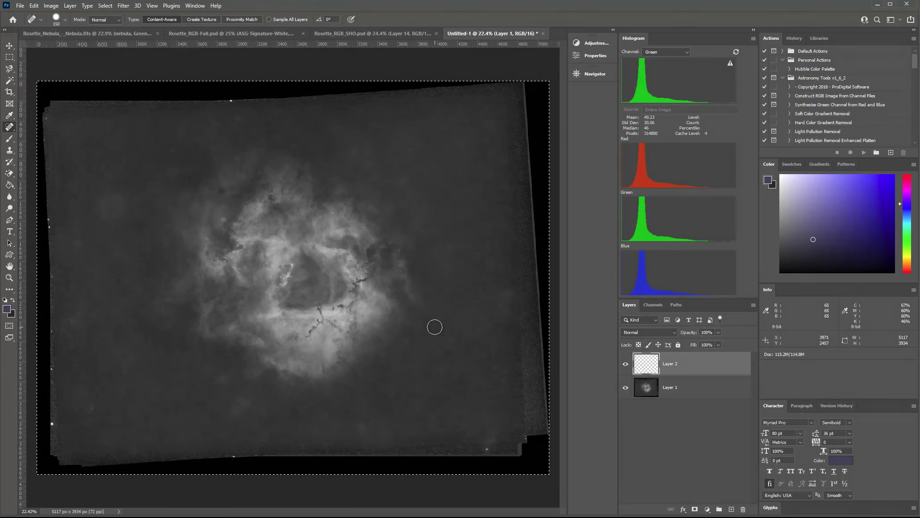
key("ctrl+v")
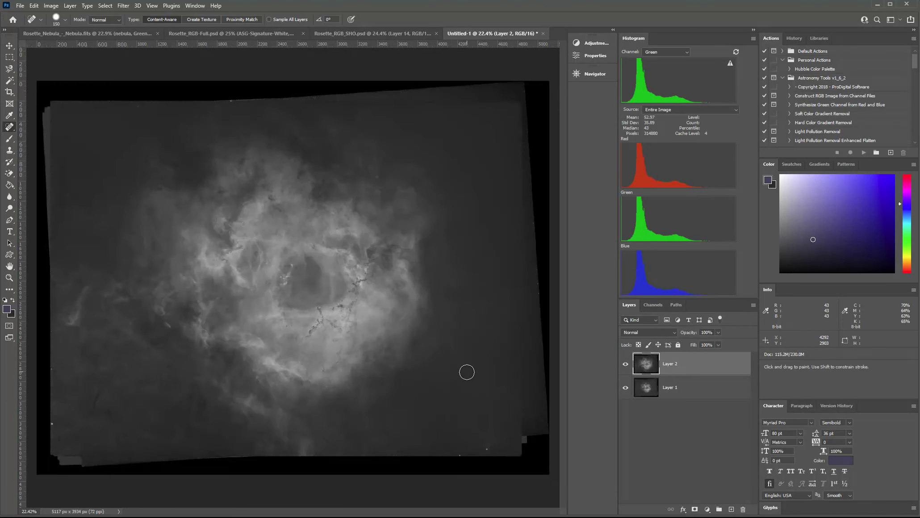
Compare the noise in the pasted Green layer with the Blue layer beneath it up close, and return to the full view.
scroll(275, 290, "up", 5)
scroll(274, 289, "down", 2)
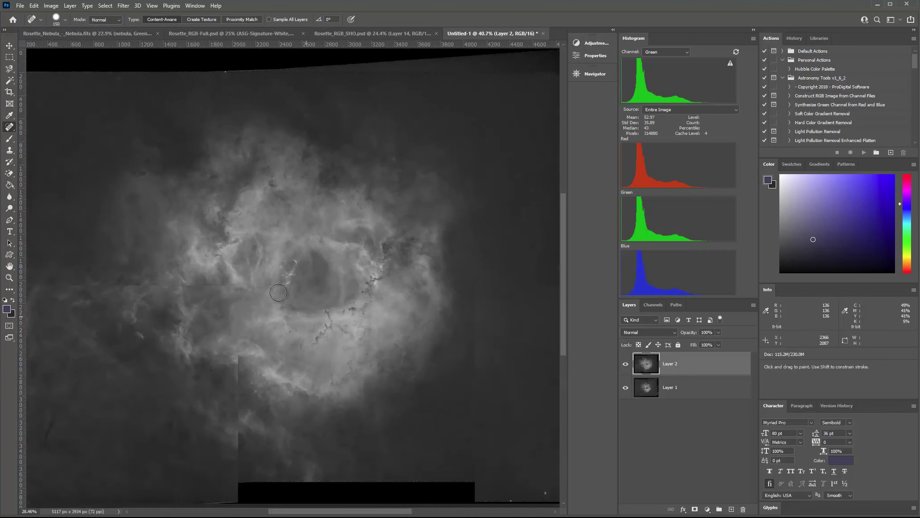
scroll(313, 339, "down", 2)
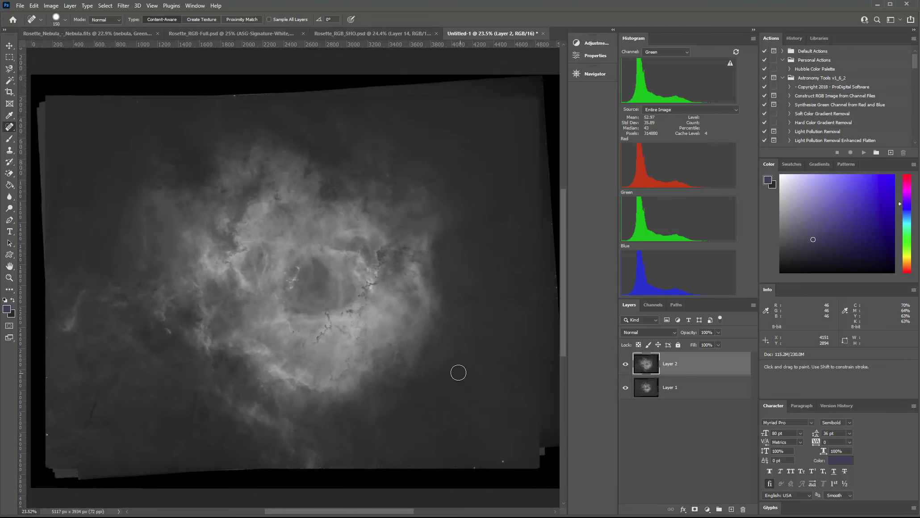
scroll(446, 357, "up", 8)
scroll(452, 356, "up", 2)
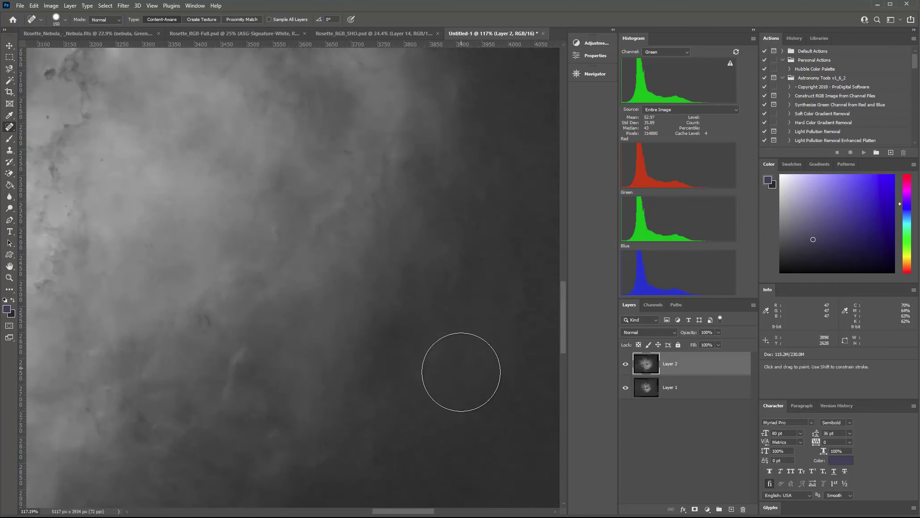
left_click(625, 364)
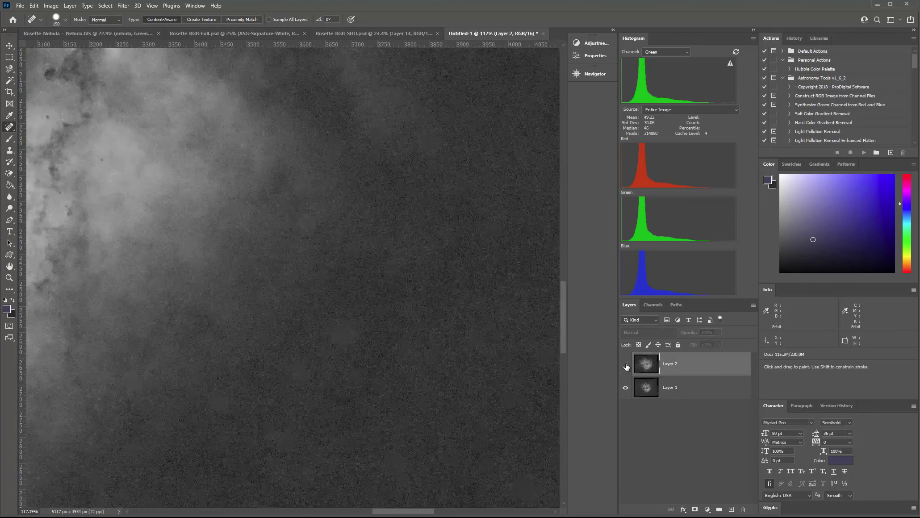
left_click(625, 364)
left_click(625, 364)
left_click(625, 364)
scroll(335, 382, "down", 3)
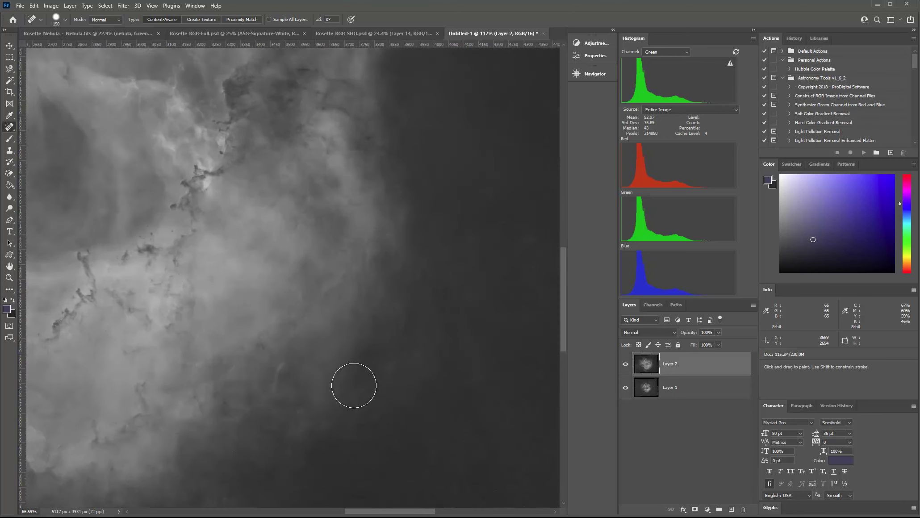
scroll(362, 389, "down", 4)
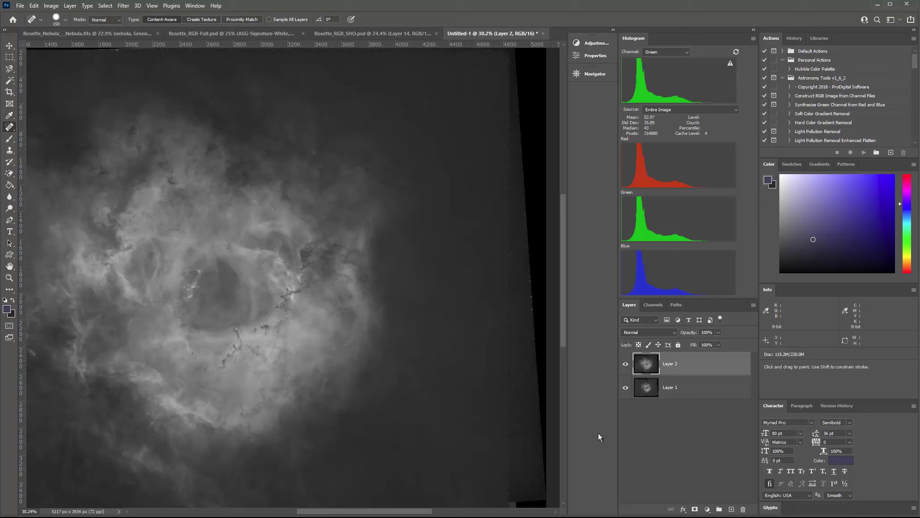
mouse_move(565, 300)
left_mouse_down()
mouse_move(564, 269)
mouse_move(563, 296)
left_mouse_up()
mouse_move(420, 512)
left_mouse_down()
mouse_move(389, 513)
mouse_move(422, 513)
left_mouse_up()
key("ctrl+0")
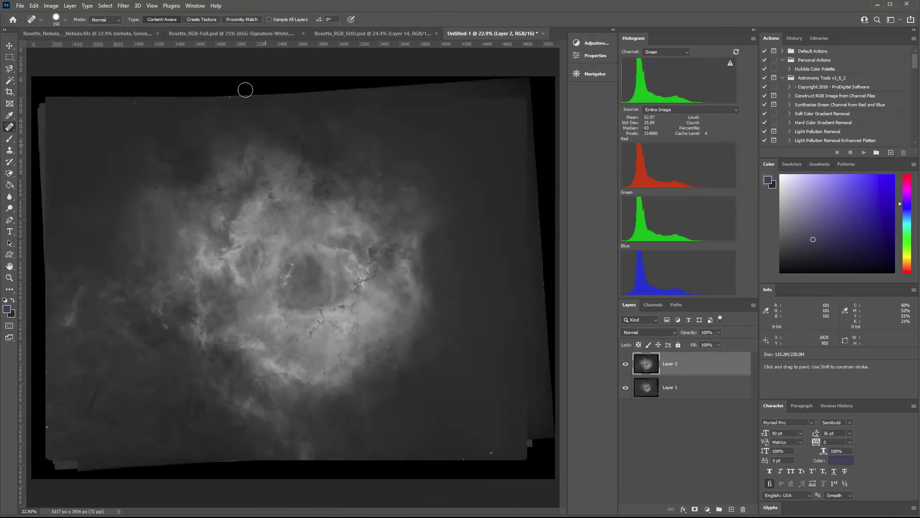
Open the Green layer in the Camera Raw Filter and set Contrast +10, Highlights +19, Shadows +7 and Whites +20.
left_click(123, 9)
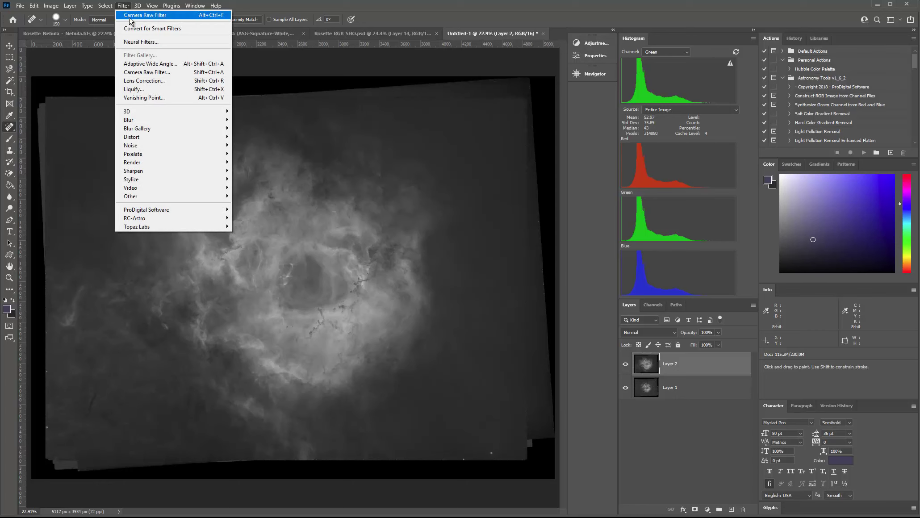
left_click(137, 73)
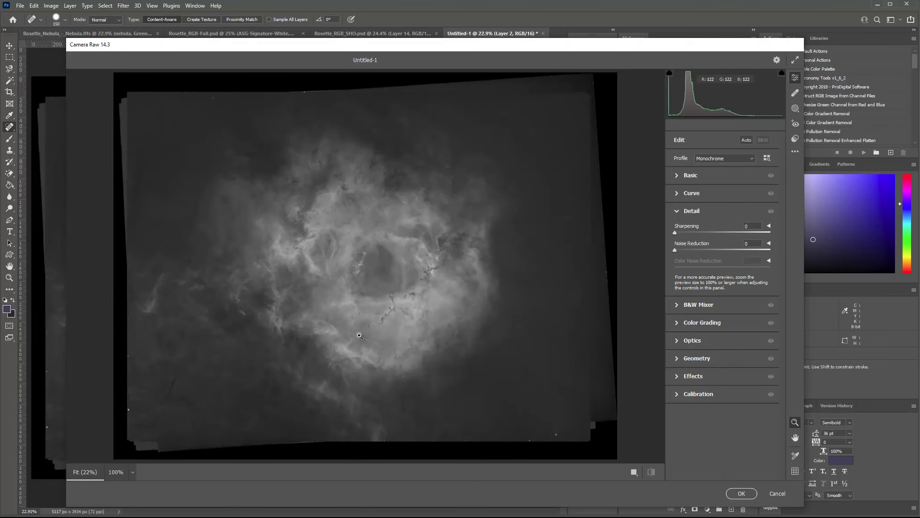
left_click(677, 176)
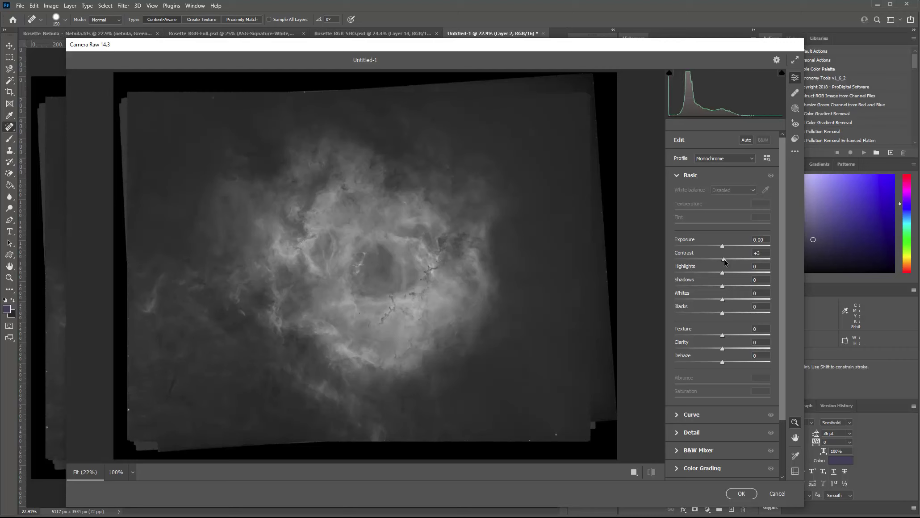
left_click_drag(727, 261, 762, 259)
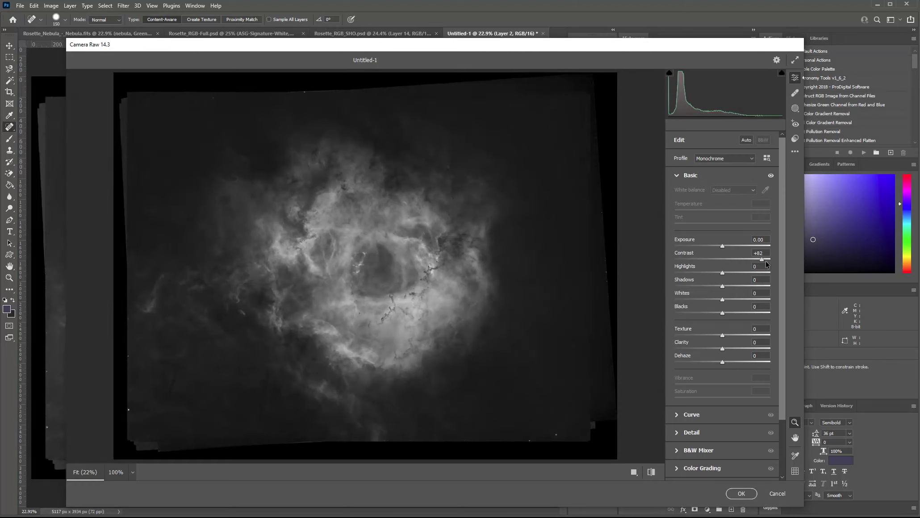
left_click_drag(761, 260, 729, 259)
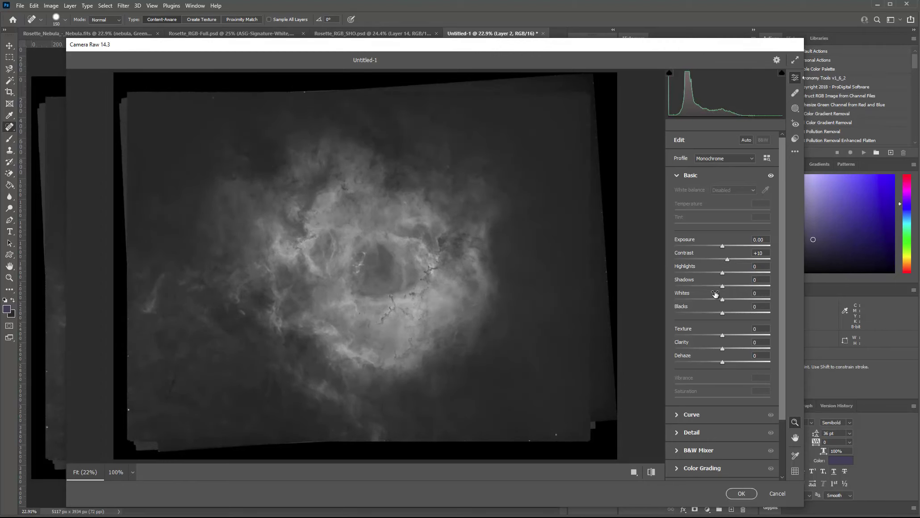
left_click_drag(731, 276, 728, 296)
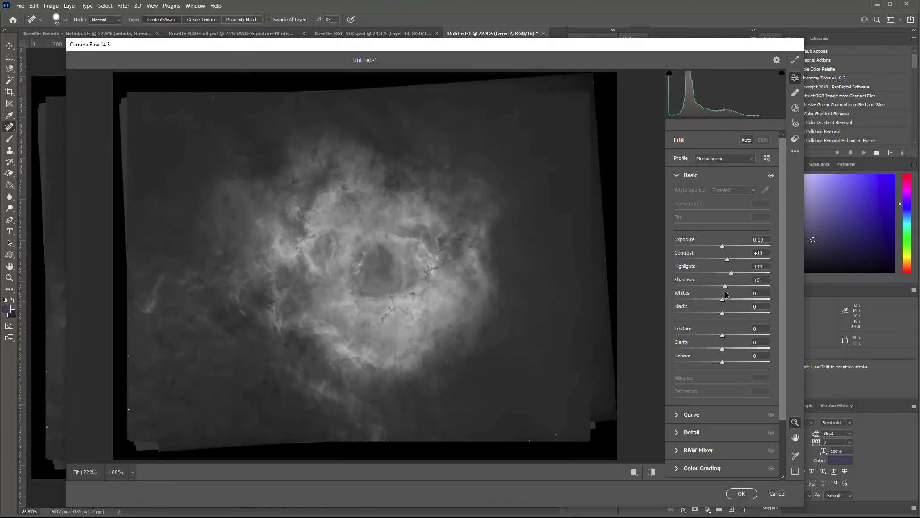
mouse_move(726, 298)
left_mouse_down()
mouse_move(742, 299)
mouse_move(732, 300)
left_mouse_up()
Try Clarity at +100 and +60, inspect the nebula and background at 100% zoom, and set Clarity to +17.
left_click_drag(722, 351, 768, 355)
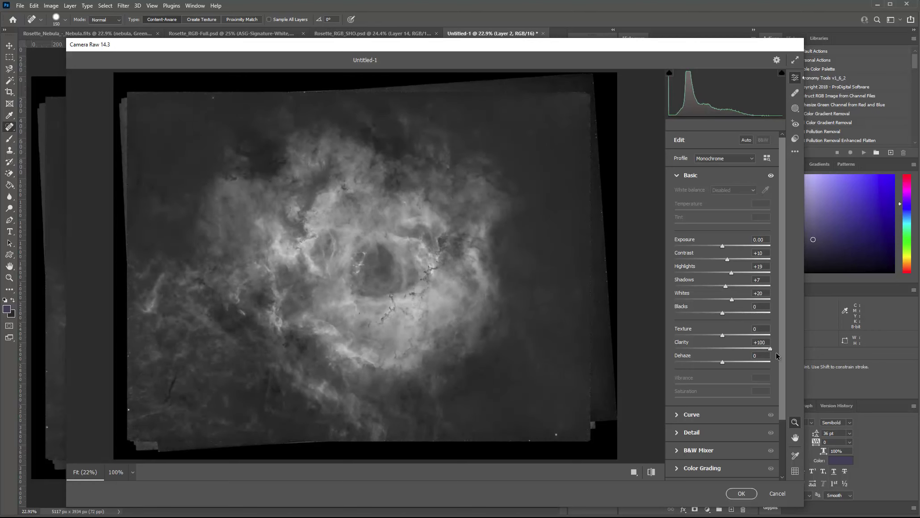
left_click_drag(773, 353, 750, 352)
left_click(462, 258)
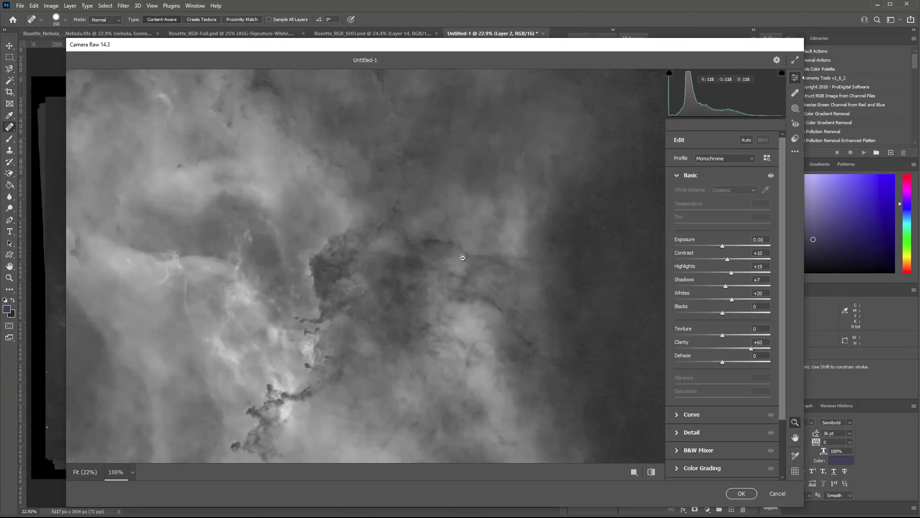
left_click(544, 281)
left_click(247, 159)
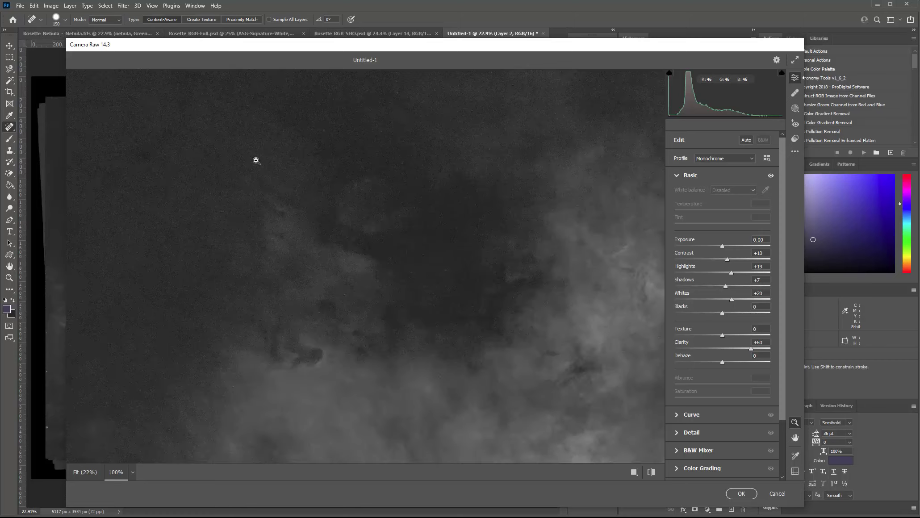
left_click(441, 262)
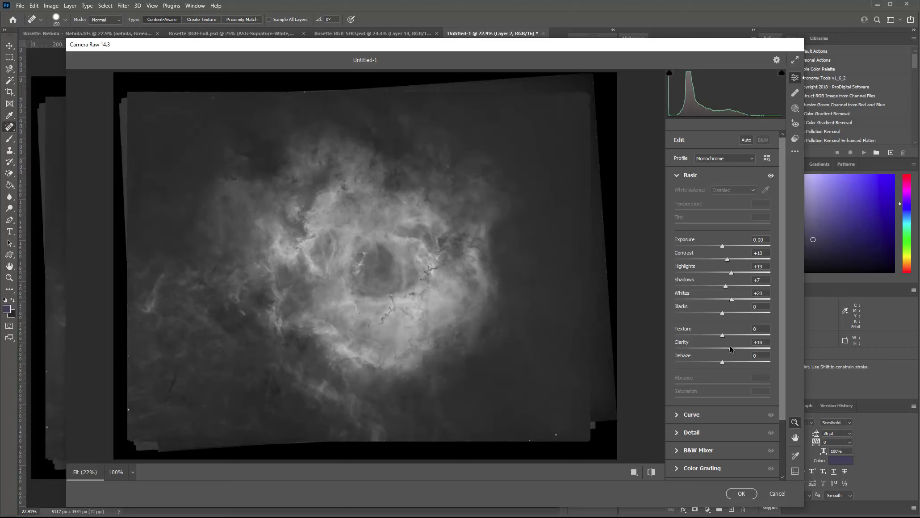
Try Dehaze at +100, set it to +12, and compare the result with the default settings.
mouse_move(724, 362)
left_mouse_down()
mouse_move(742, 365)
mouse_move(729, 365)
left_mouse_up()
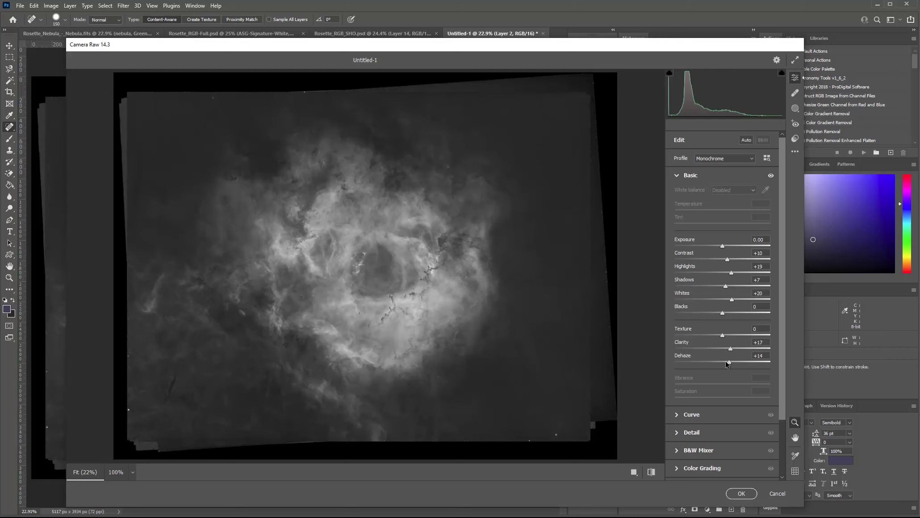
left_click_drag(734, 363, 775, 370)
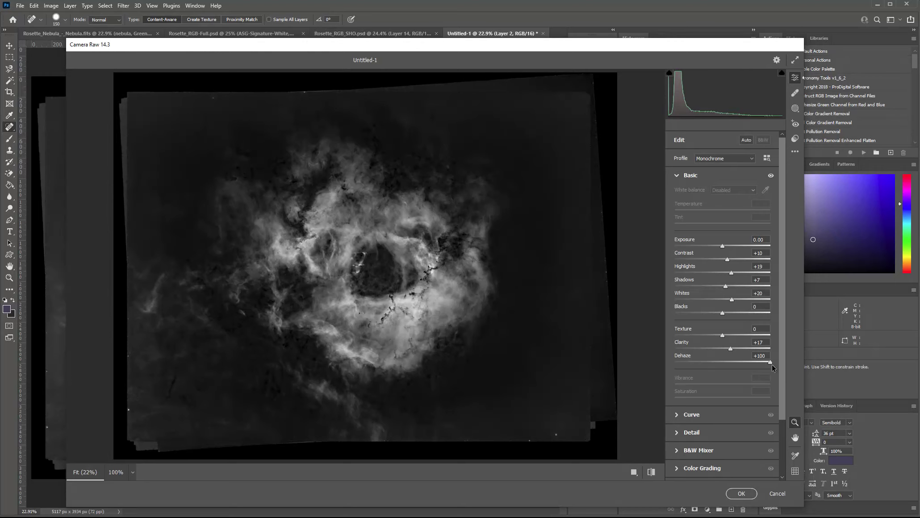
left_click_drag(771, 362, 723, 370)
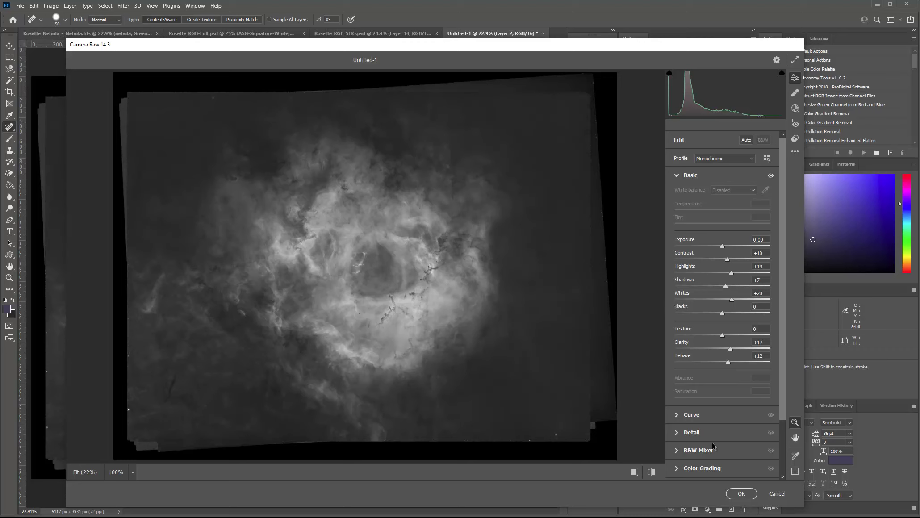
left_click(652, 474)
left_click(651, 474)
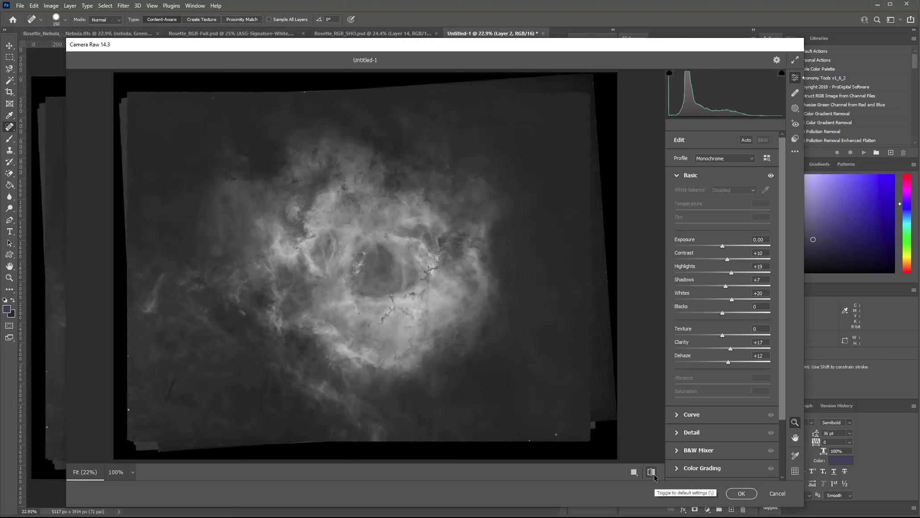
left_click(652, 473)
left_click(651, 473)
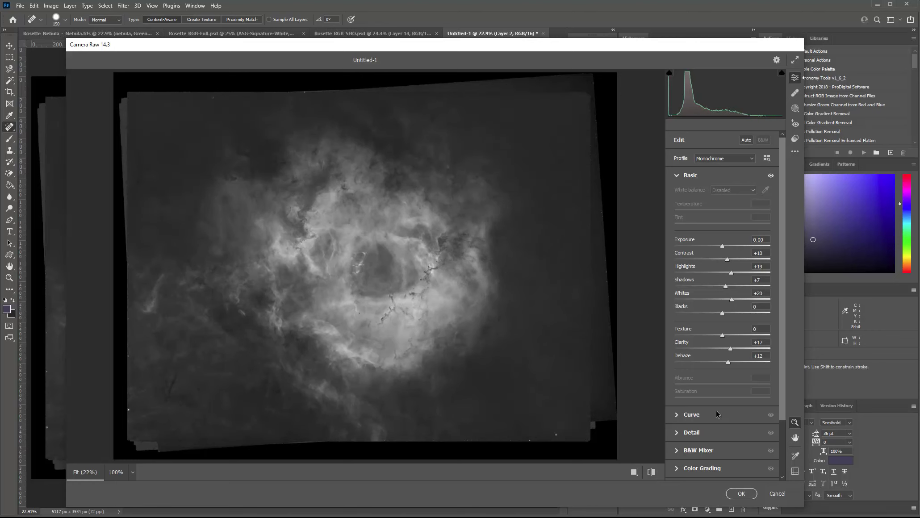
Set Noise Reduction to 13, check the background at 100% zoom, and compare the result with the default settings.
left_click(678, 433)
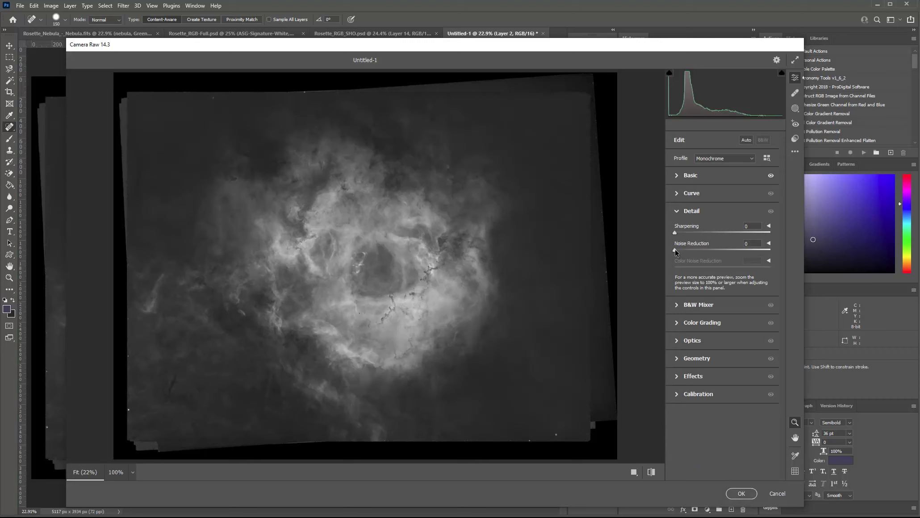
left_click_drag(675, 249, 677, 251)
left_click(520, 257)
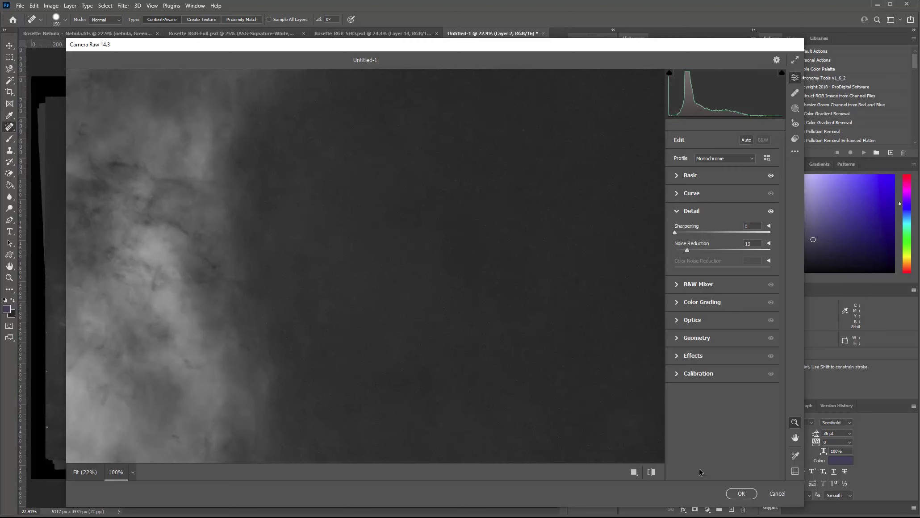
left_click(525, 345)
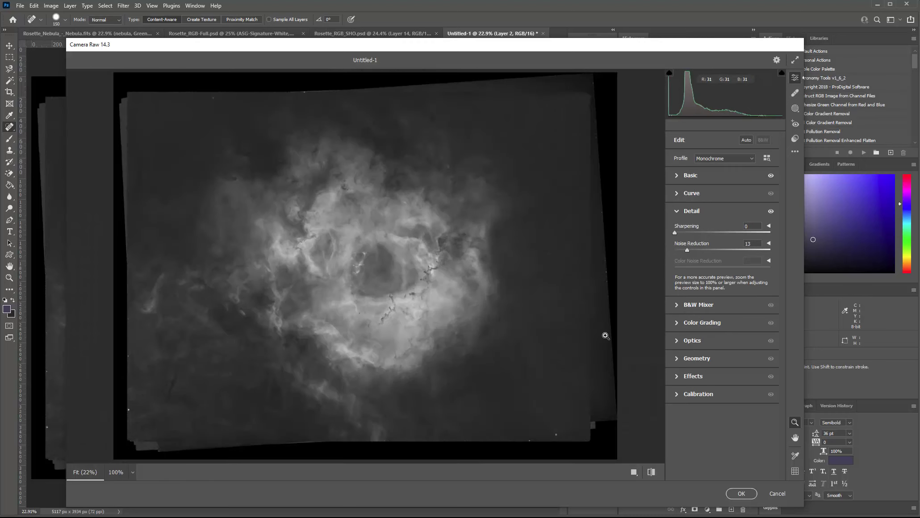
left_click(652, 472)
left_click(652, 473)
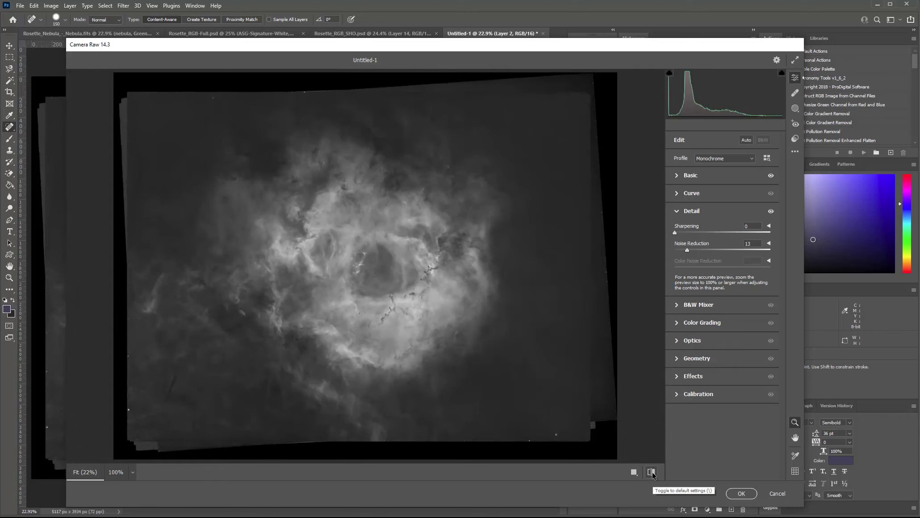
Try brightening the Green layer with a custom point curve, and remove the added curve points.
left_click(676, 176)
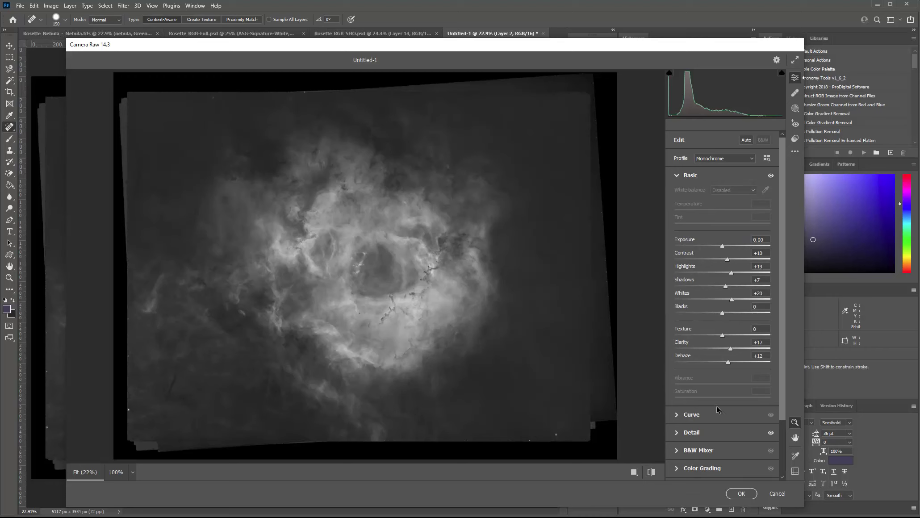
left_click(677, 176)
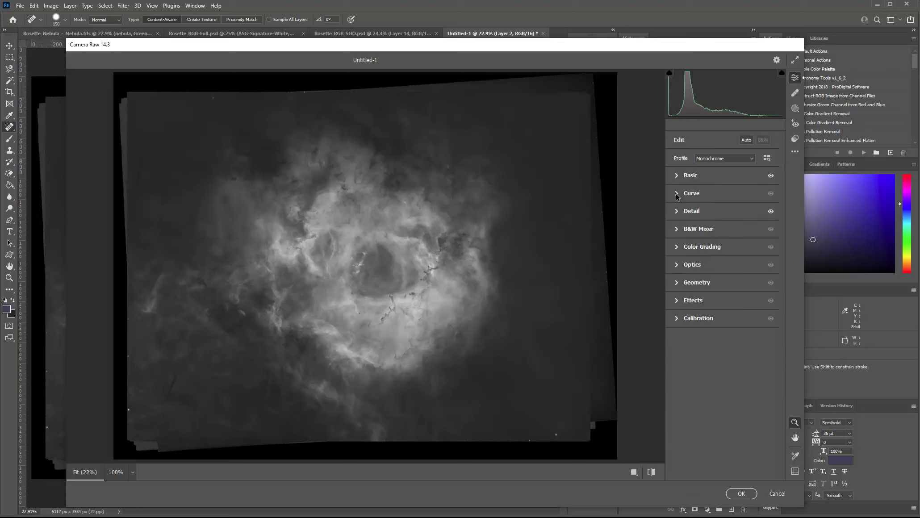
left_click(677, 194)
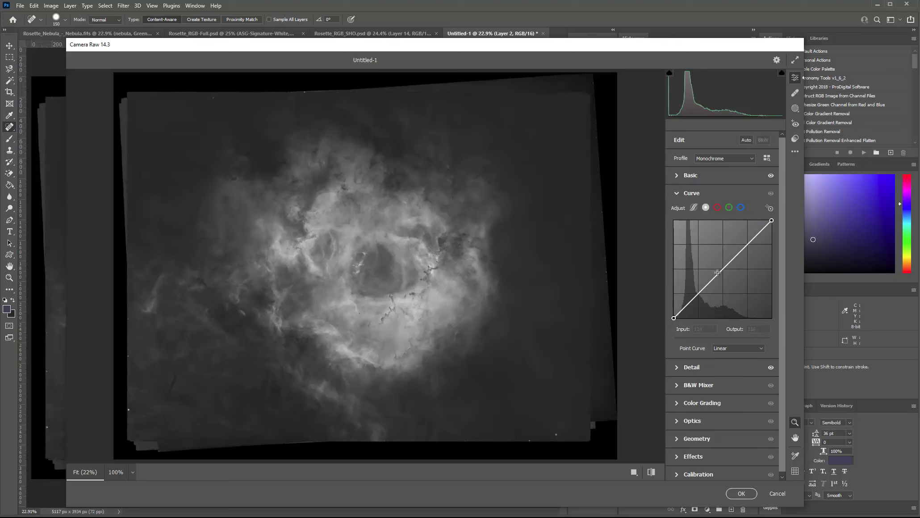
left_click_drag(716, 275, 736, 256)
mouse_move(696, 298)
left_mouse_down()
mouse_move(698, 309)
mouse_move(699, 291)
left_mouse_up()
left_click_drag(735, 256, 755, 229)
left_click_drag(699, 292, 744, 399)
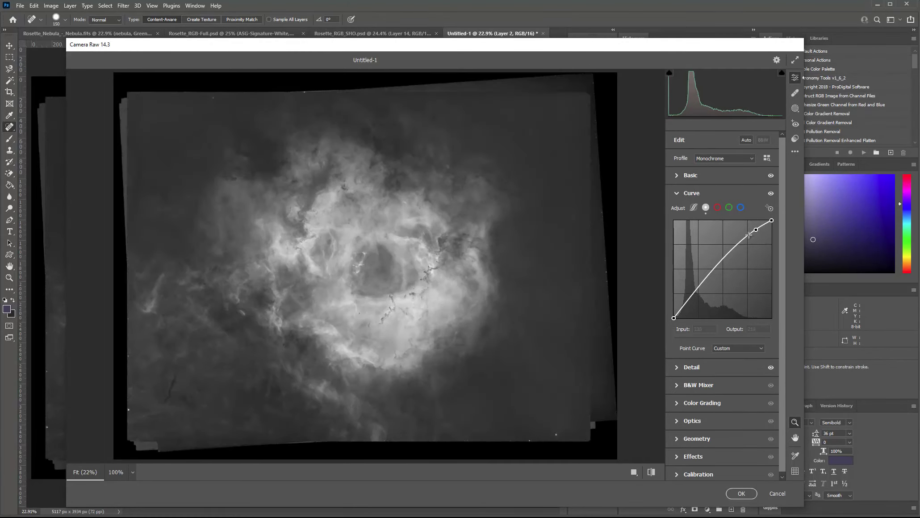
left_click_drag(755, 230, 759, 188)
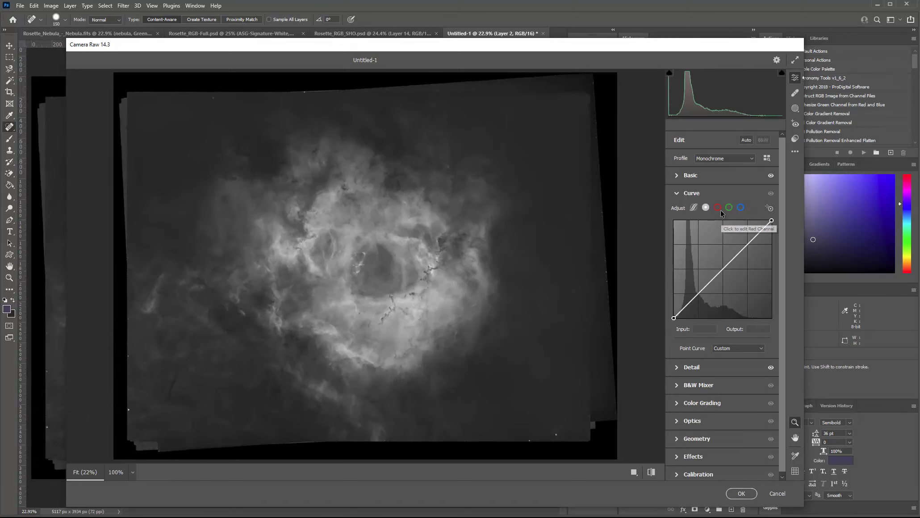
left_click(677, 193)
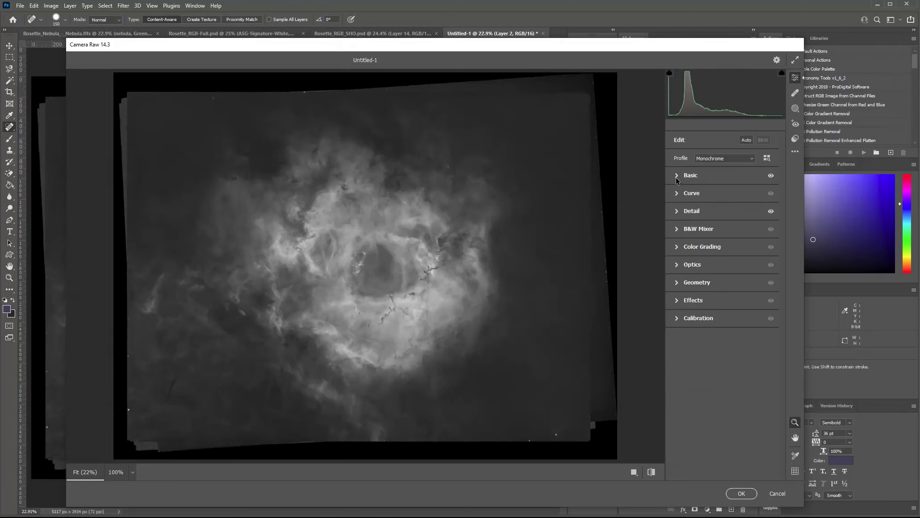
Review the Basic adjustments against the default settings and apply the Camera Raw Filter to the Green layer.
left_click(678, 176)
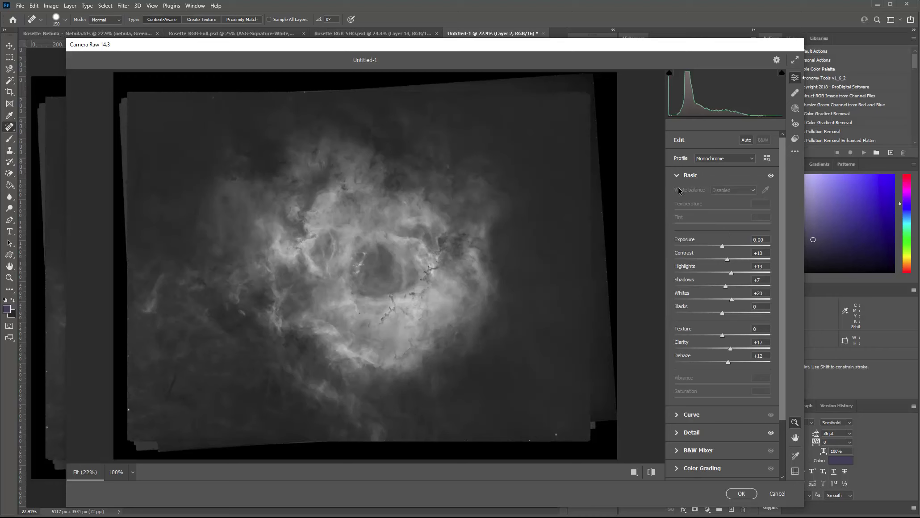
left_click(676, 175)
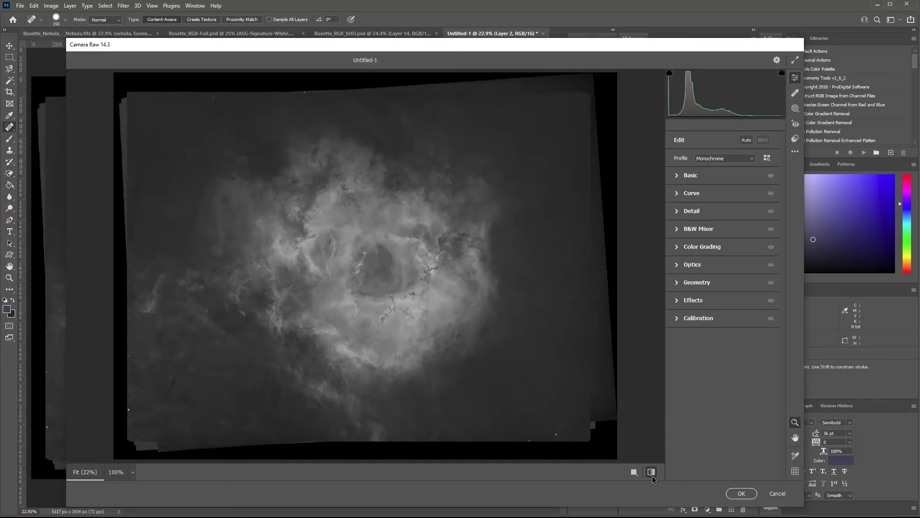
left_click(739, 493)
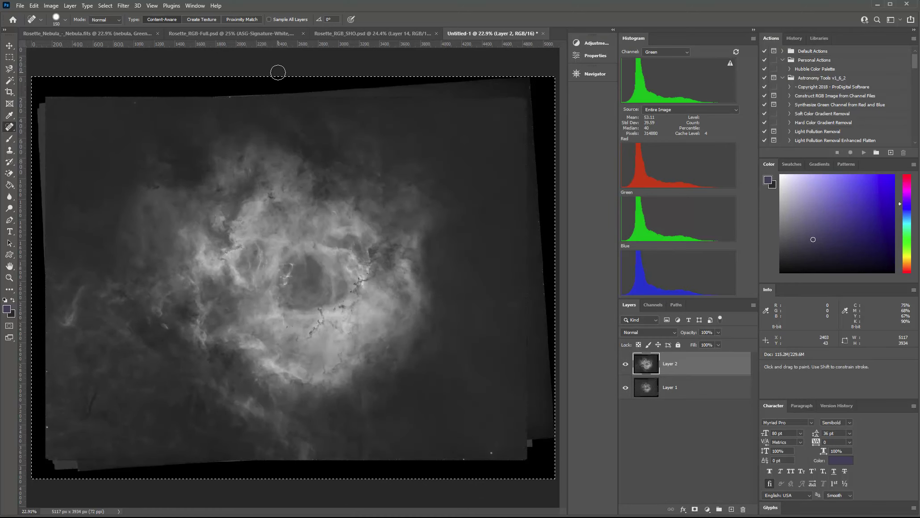
Copy the enhanced Green layer and paste it into the nebula layer's Green channel in the original FITS document.
left_click(104, 32)
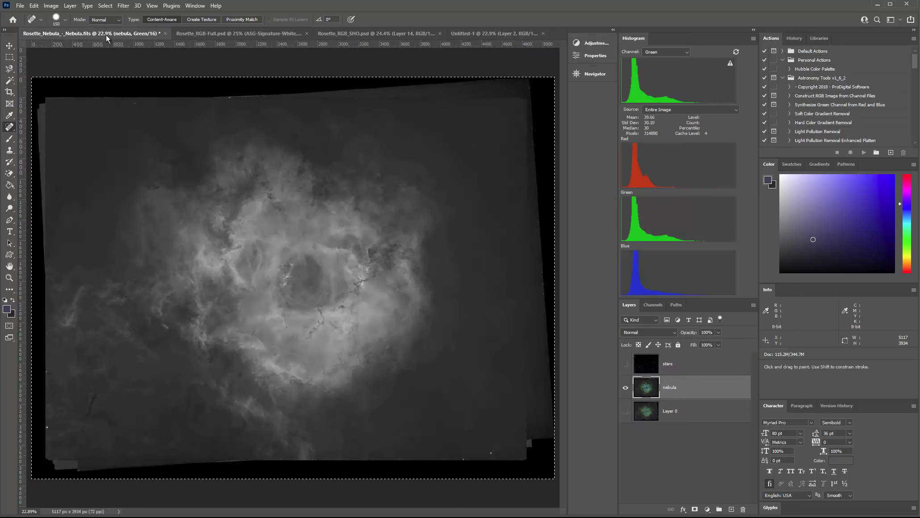
left_click(653, 305)
left_click_drag(653, 348, 655, 353)
key("ctrl+v")
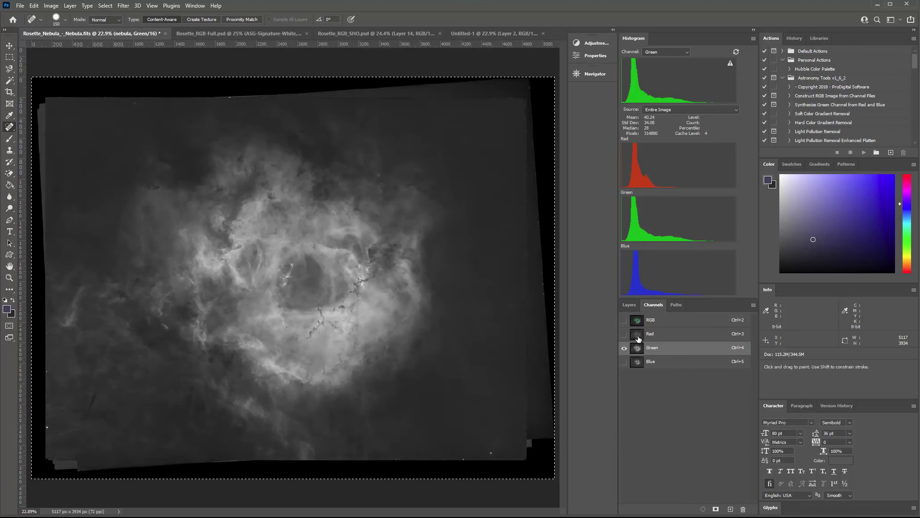
Copy the nebula layer's Red channel and paste it as a new layer above the Green layer in Untitled-1.
left_click(653, 340)
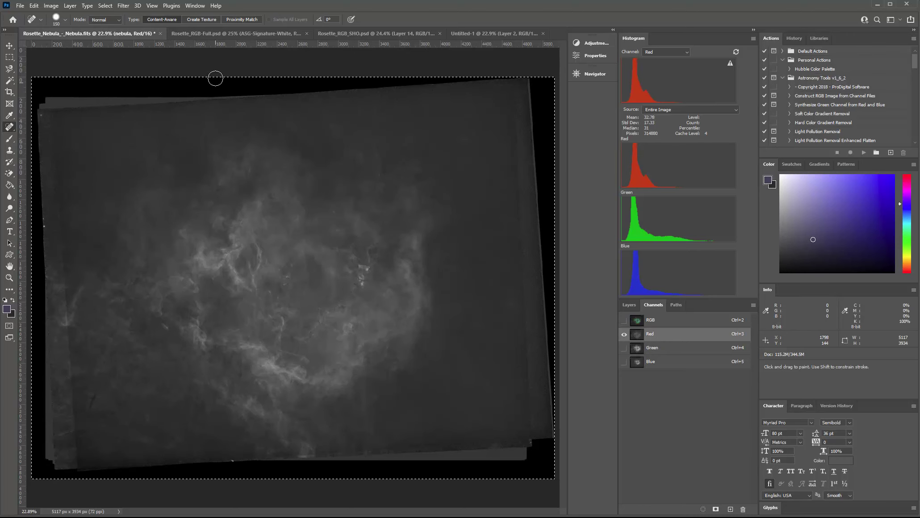
left_click(458, 36)
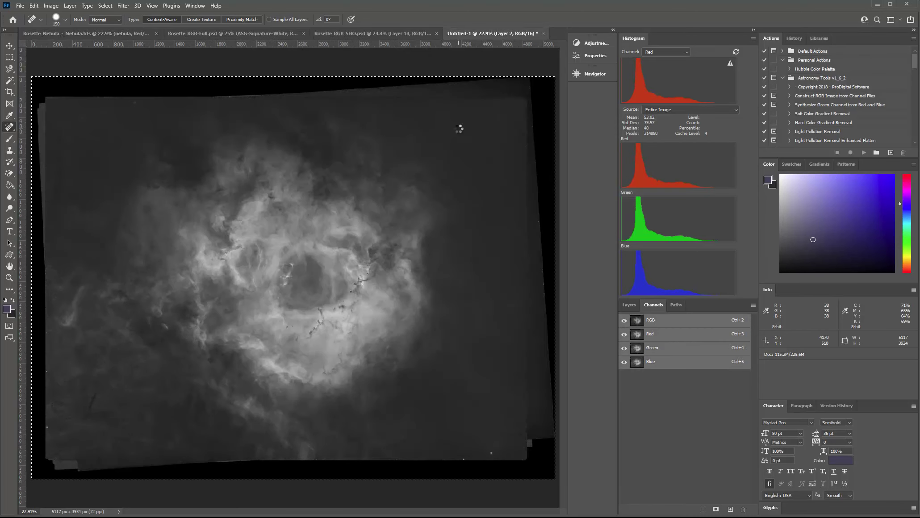
key("ctrl+v")
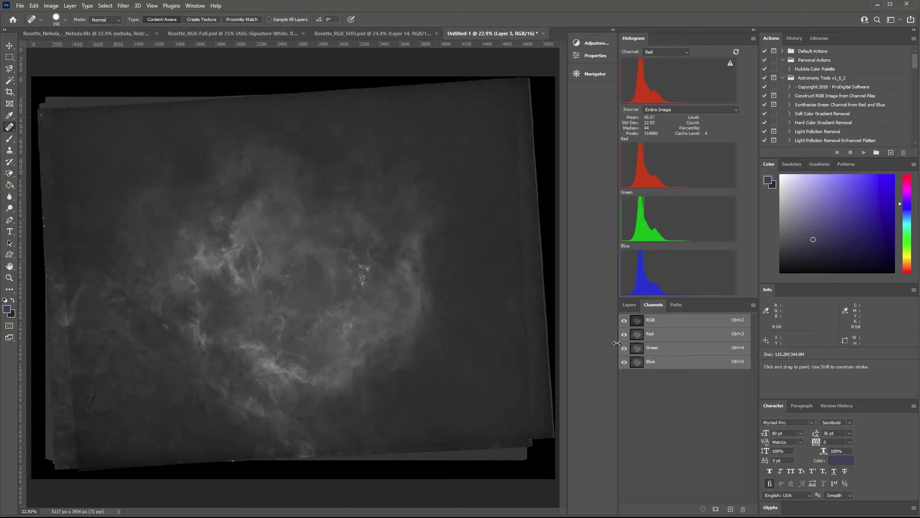
left_click(630, 305)
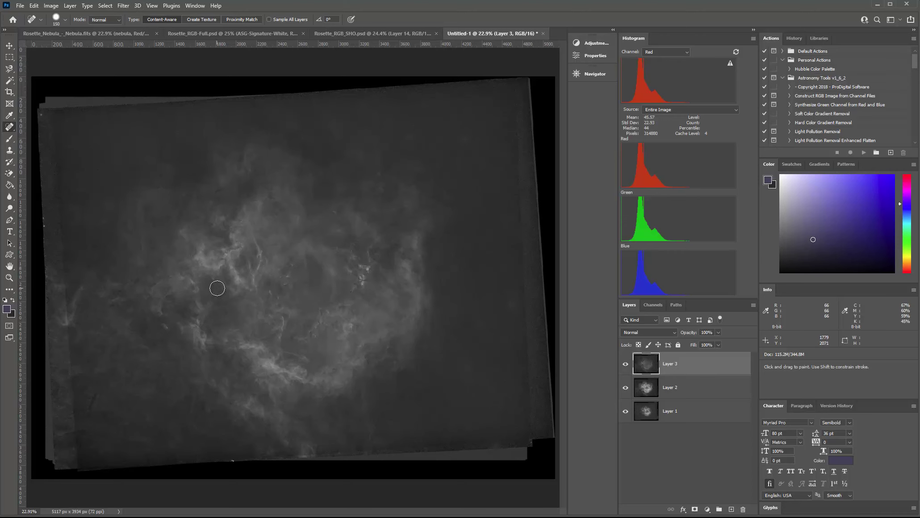
Heal two spots in the dark background to the right of the nebula on the Red layer, adjusting the brush size.
scroll(507, 330, "up", 3)
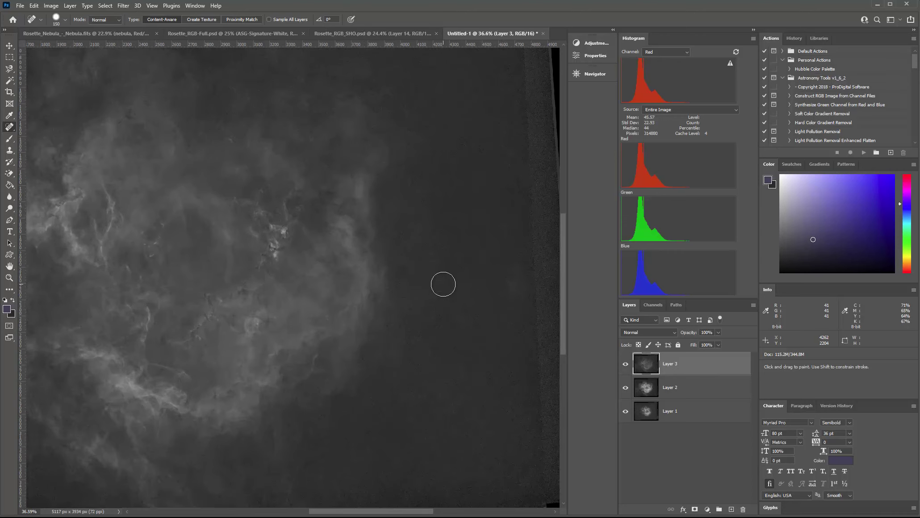
key("bracketright")
key("bracketright")
key("bracketright")
key("bracketright")
left_click(515, 285)
key("bracketleft")
key("bracketleft")
key("bracketleft")
left_click(460, 319)
scroll(488, 335, "up", 3)
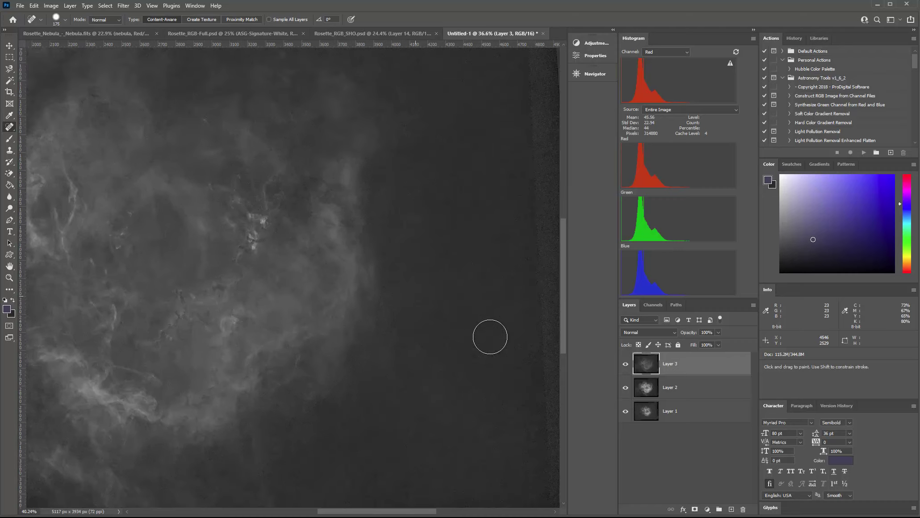
scroll(488, 336, "down", 5)
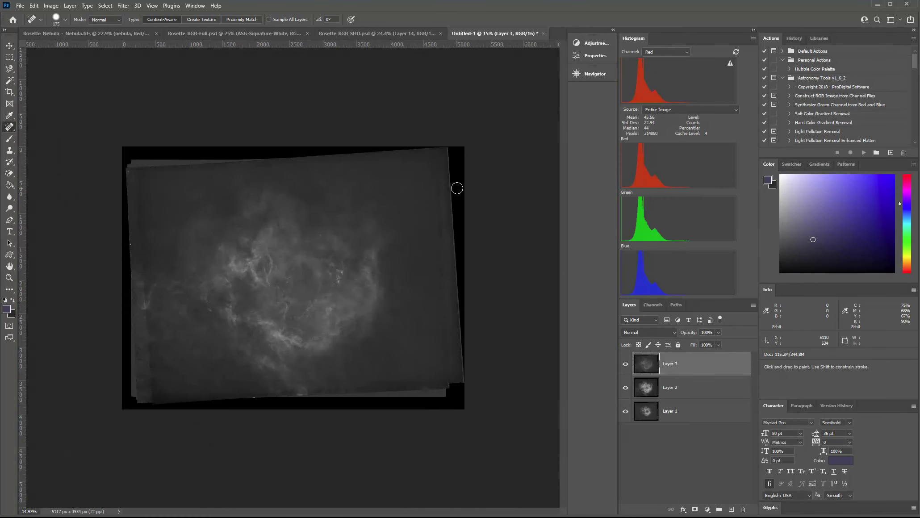
Heal two spots in the Red layer's upper right background with a smaller healing brush.
scroll(400, 177, "up", 3)
key("bracketleft")
key("bracketleft")
key("bracketleft")
left_click(401, 116)
left_click(504, 117)
key("bracketright")
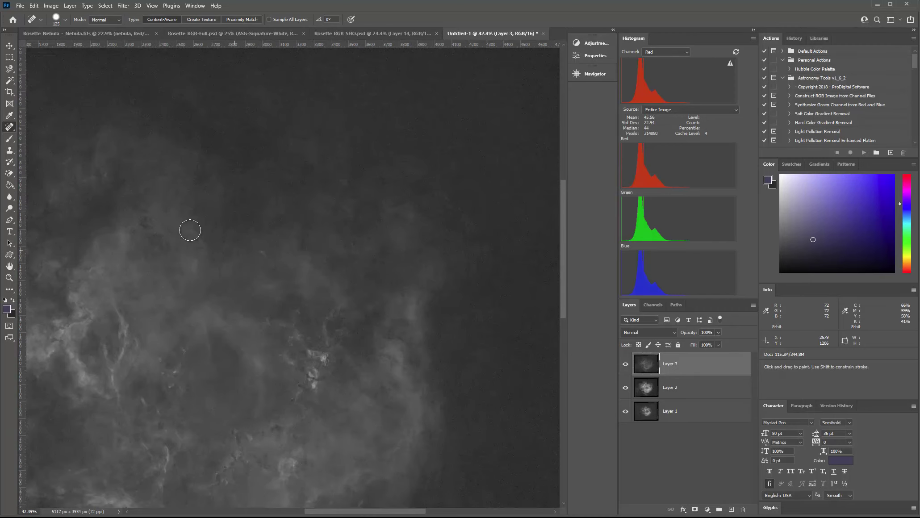
Heal a spot in the background left of the nebula with a 200 px brush, and check the lower right area.
scroll(190, 230, "down", 3)
scroll(129, 287, "down", 2)
scroll(127, 261, "up", 5)
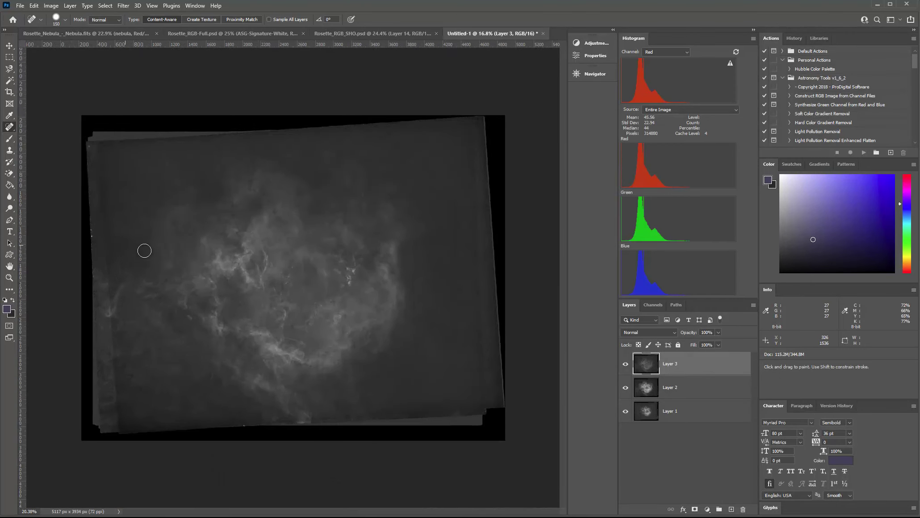
key("bracketright")
key("bracketright")
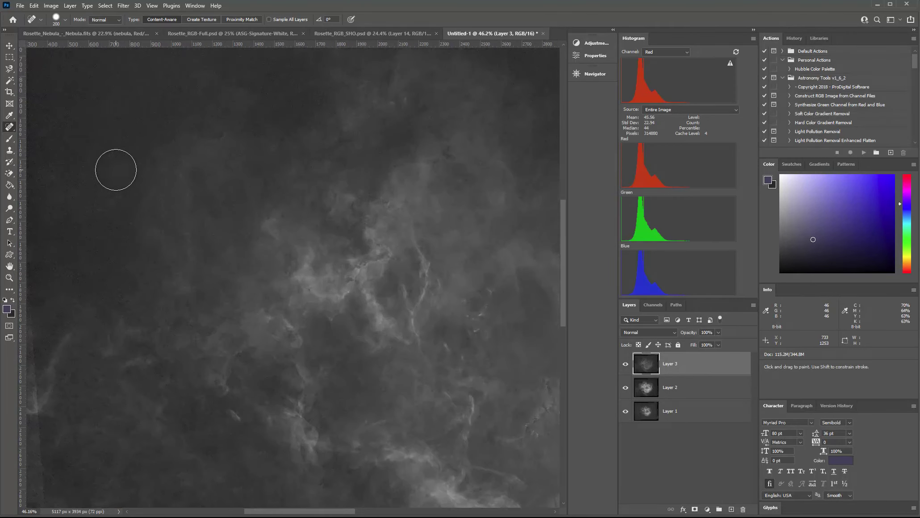
left_click(116, 170)
scroll(230, 377, "down", 4)
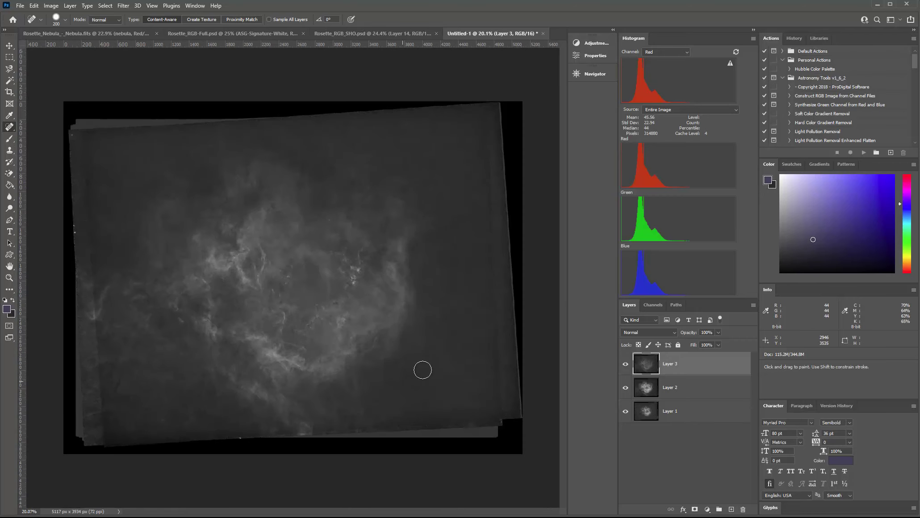
scroll(452, 351, "up", 1)
scroll(453, 351, "up", 4)
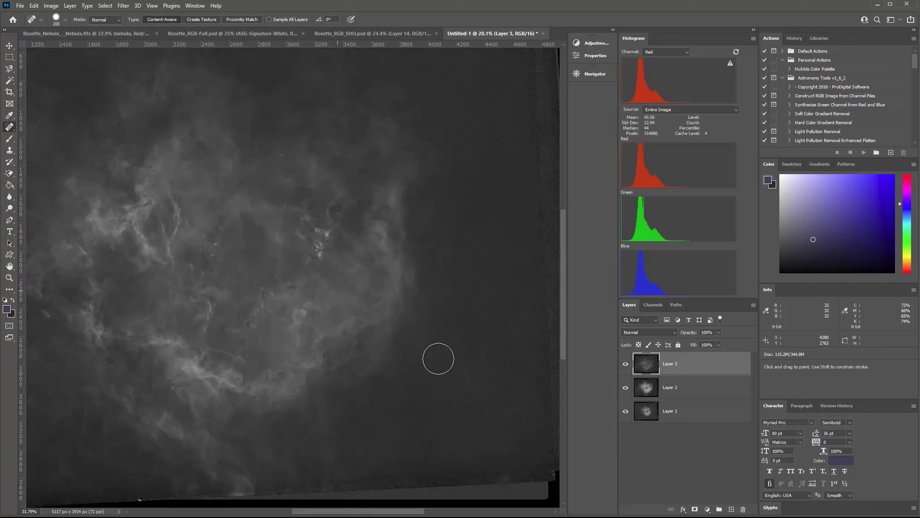
scroll(478, 439, "down", 3)
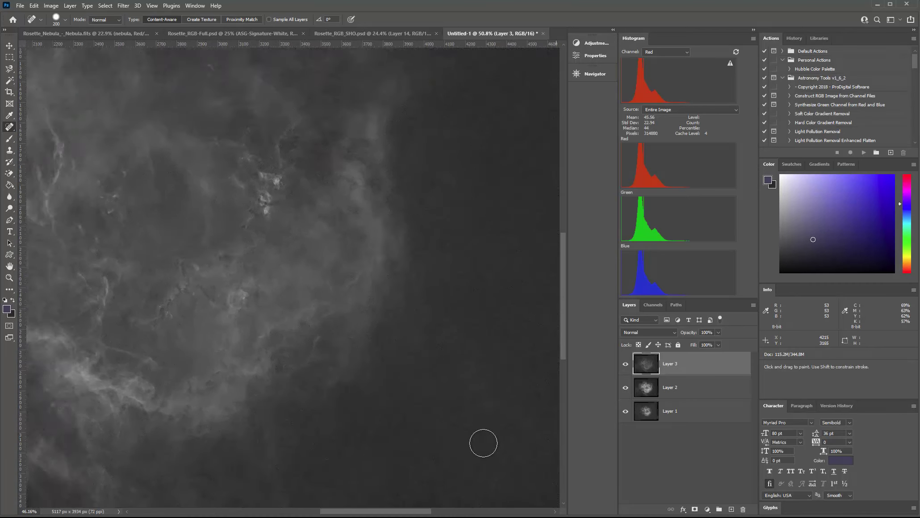
scroll(491, 415, "down", 3)
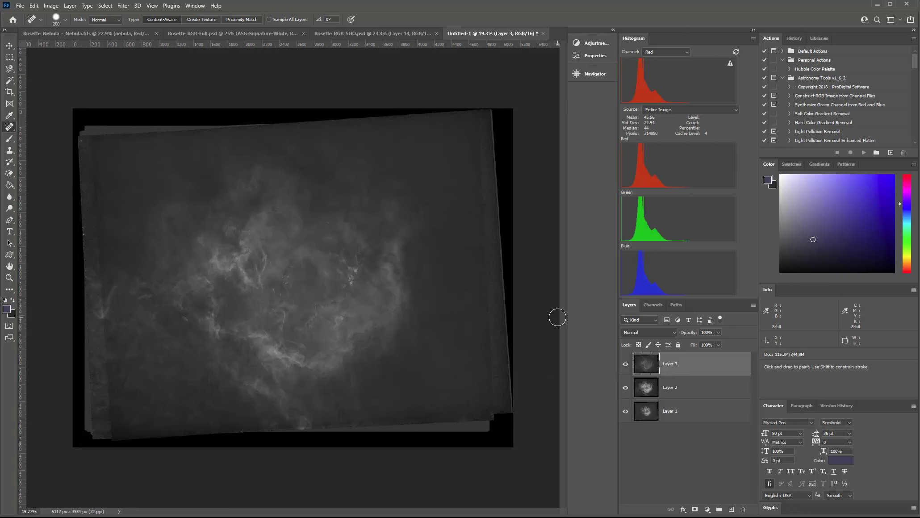
Open the Red layer in the Camera Raw Filter and set Contrast +18, Highlights +30, Shadows +13, Whites +33, Blacks +11 and Clarity +13.
left_click(123, 6)
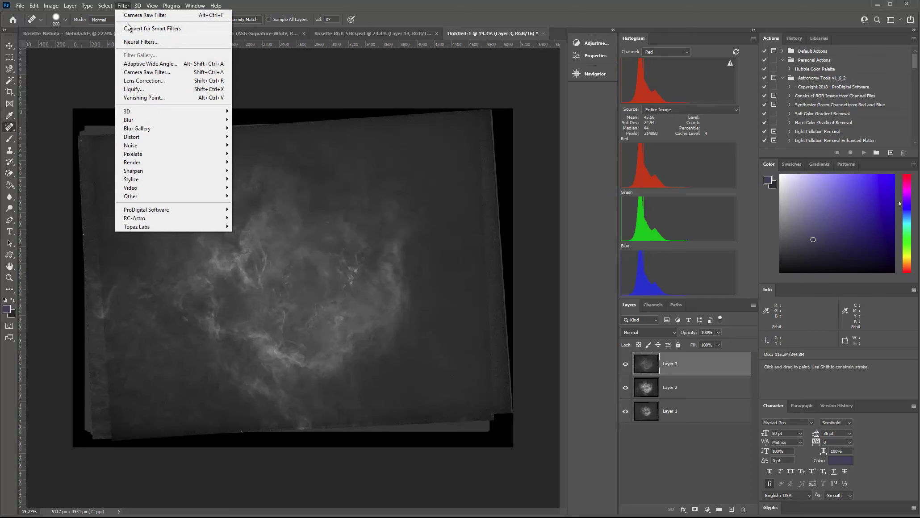
left_click(140, 73)
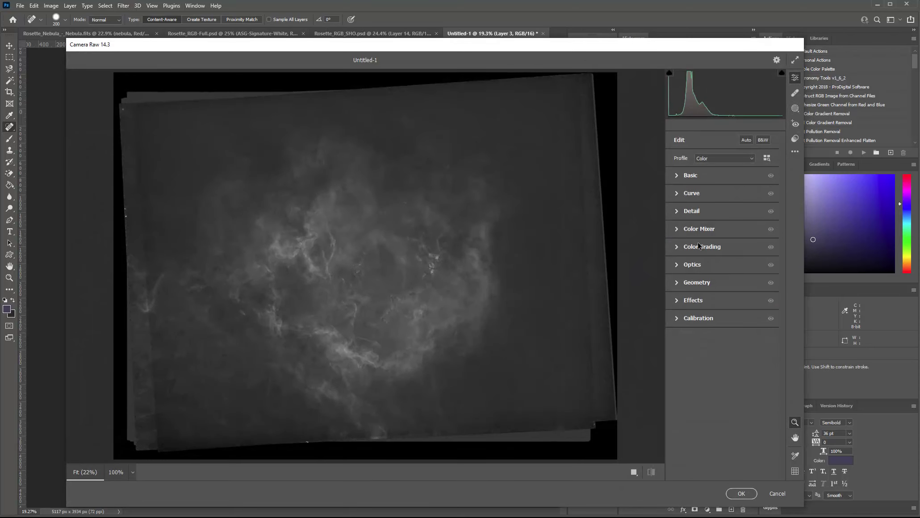
left_click(676, 181)
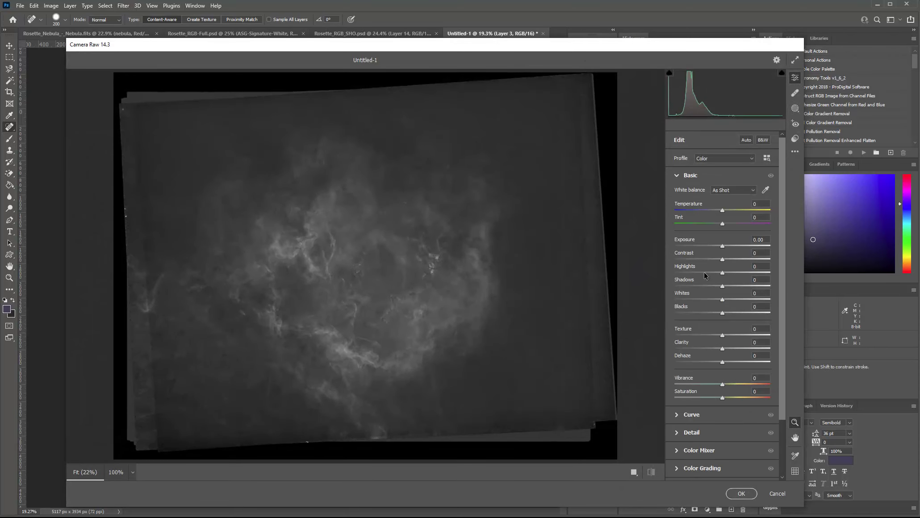
left_click_drag(722, 263, 740, 303)
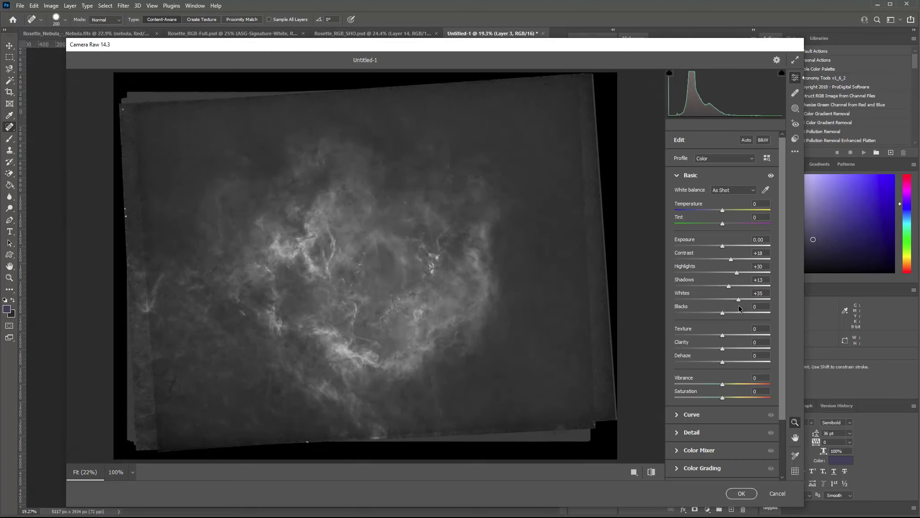
left_click_drag(729, 316, 729, 353)
Compare the Red layer's Basic adjustments repeatedly with the default settings.
left_click(651, 472)
left_click(651, 473)
left_click(651, 473)
left_click(651, 473)
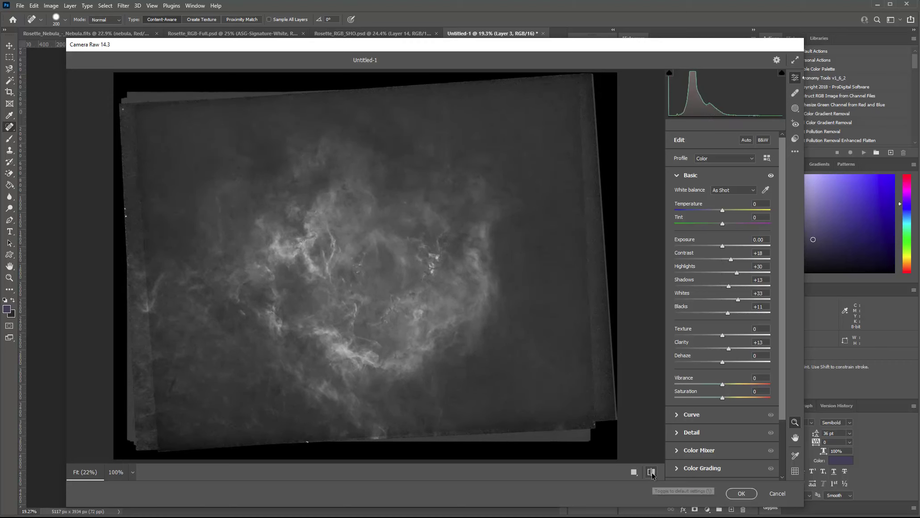
left_click(651, 472)
left_click(651, 473)
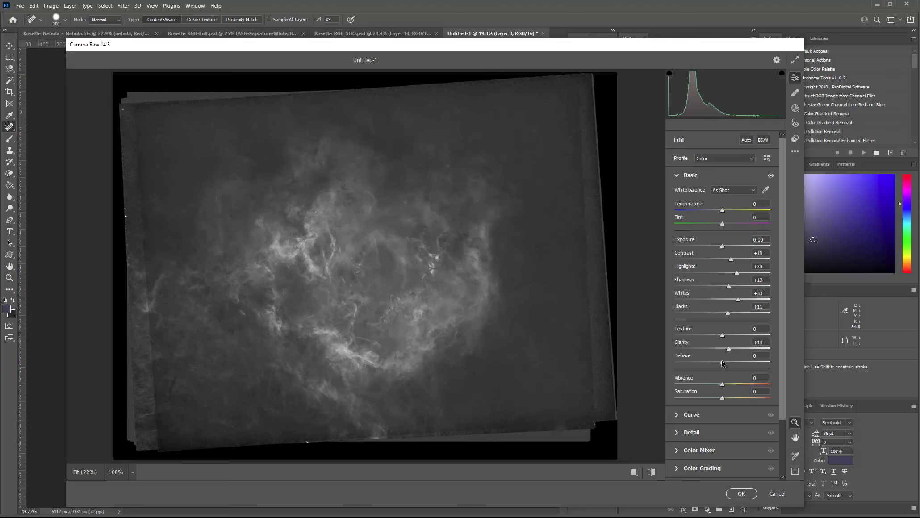
Adjust Dehaze slightly, inspect the background noise at 100% zoom, and raise Noise Reduction to 7.
left_click_drag(724, 364, 729, 366)
left_click(675, 434)
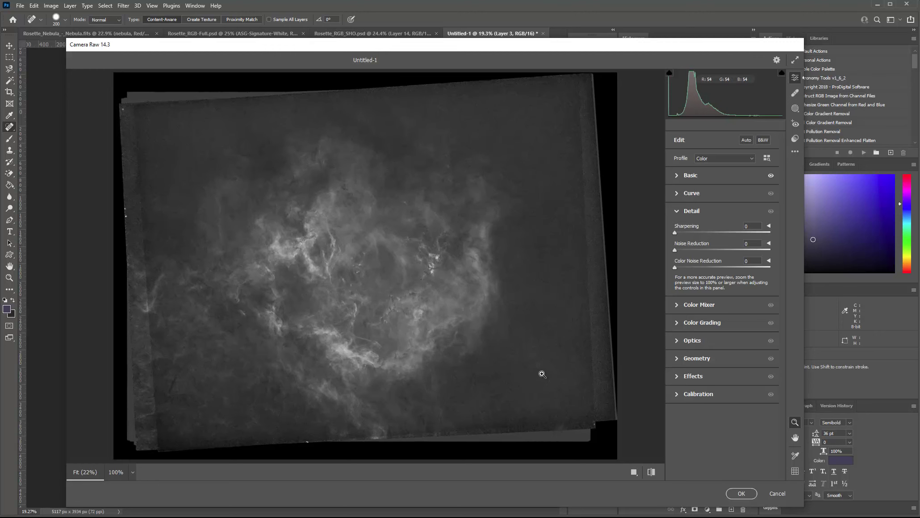
left_click(509, 250)
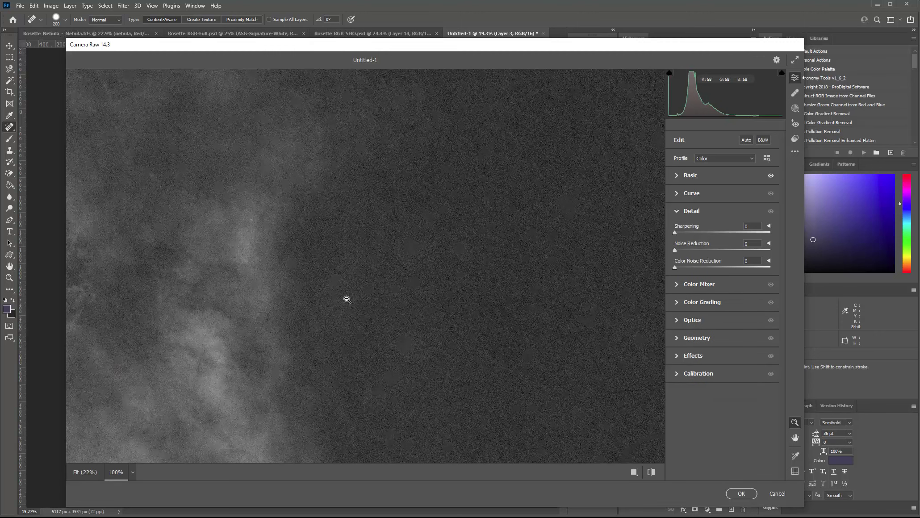
left_click(347, 299, "alt")
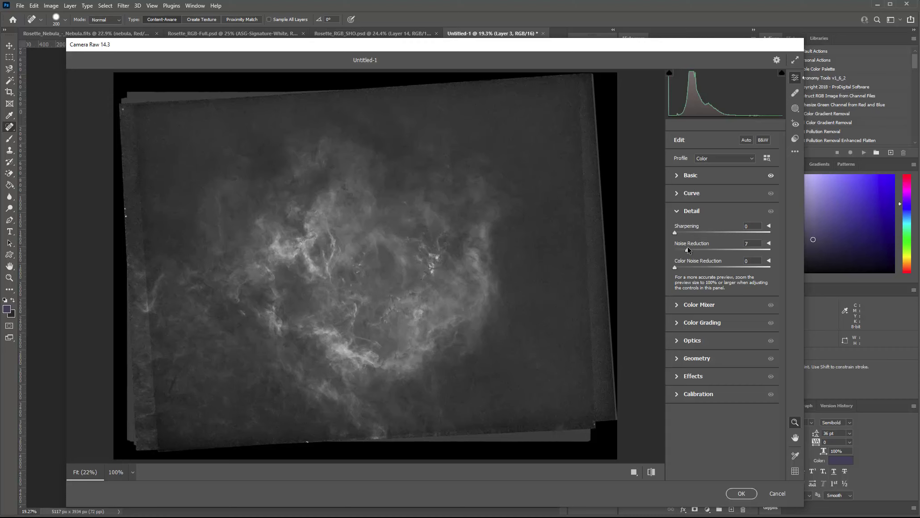
Apply Camera Raw noise reduction of 12 to Layer 3 of Untitled-1, checking the grain in the background and nebula.
left_click_drag(675, 250, 685, 250)
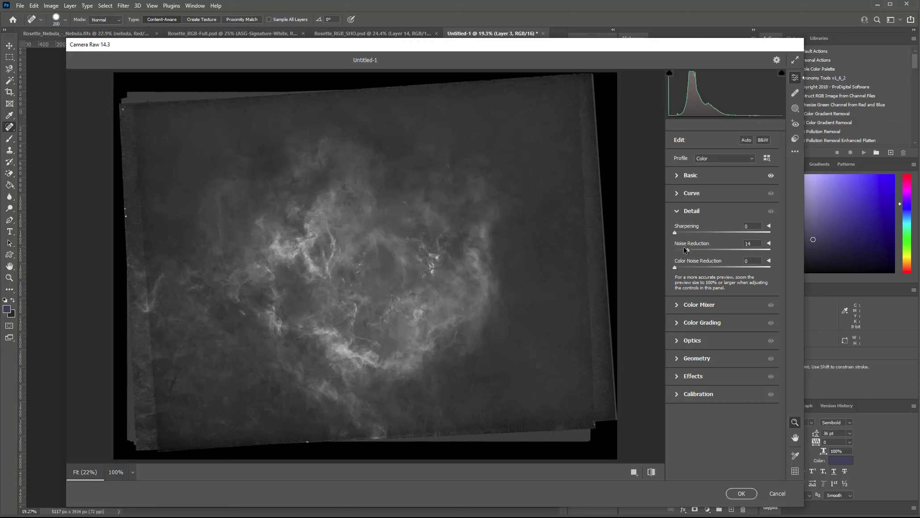
left_click(513, 255)
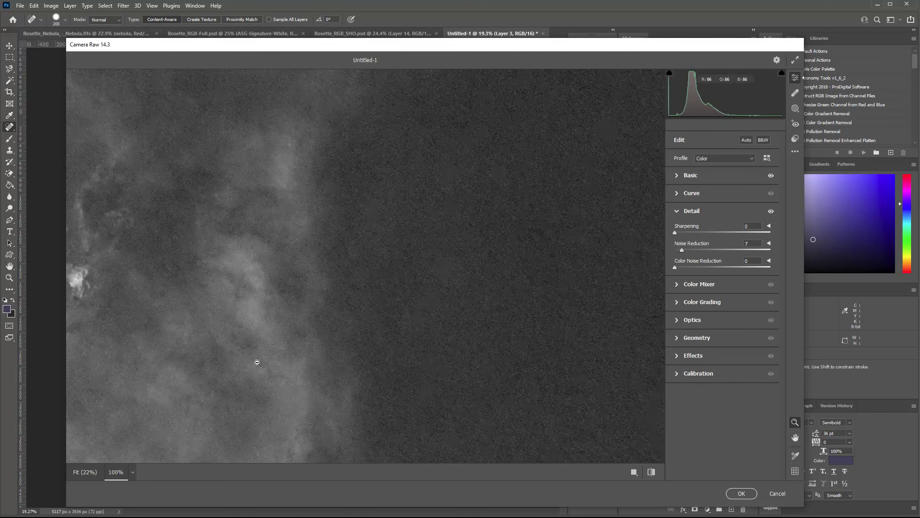
left_click(687, 250)
left_click(536, 304)
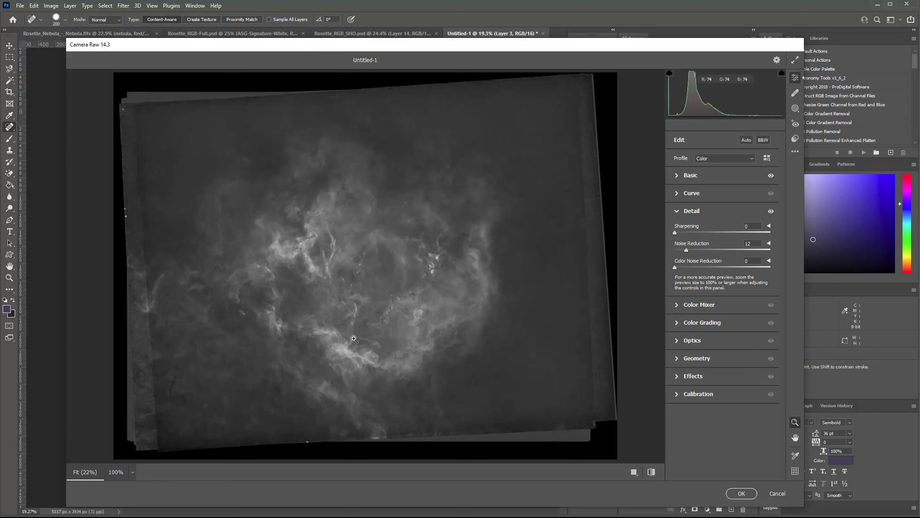
left_click(189, 169)
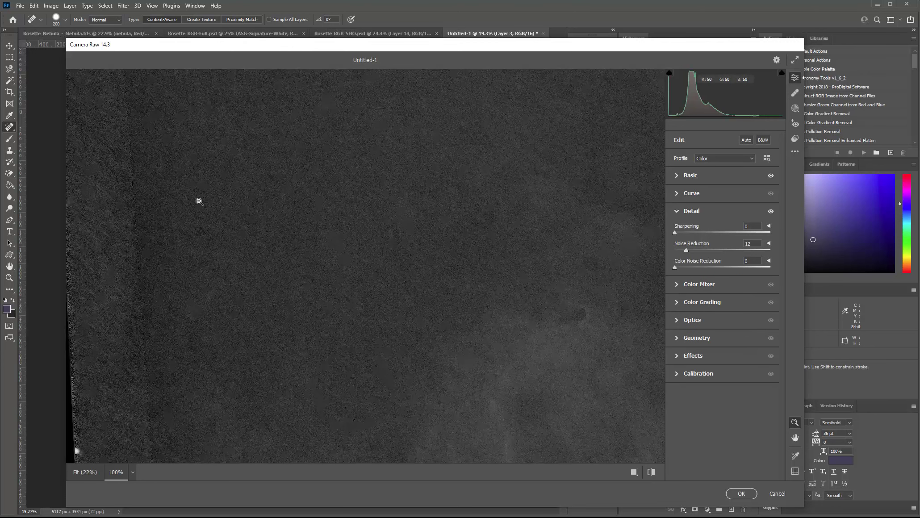
left_click(243, 254)
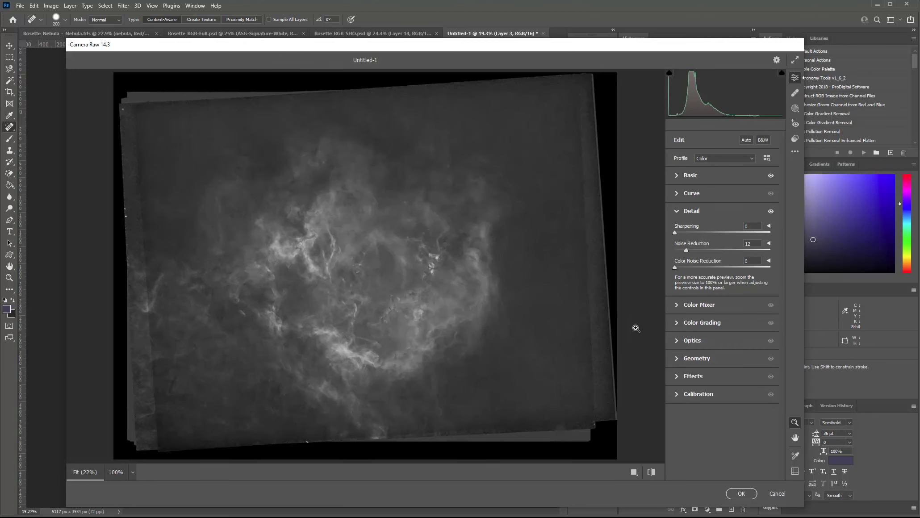
left_click(650, 472)
left_click(651, 473)
left_click(740, 494)
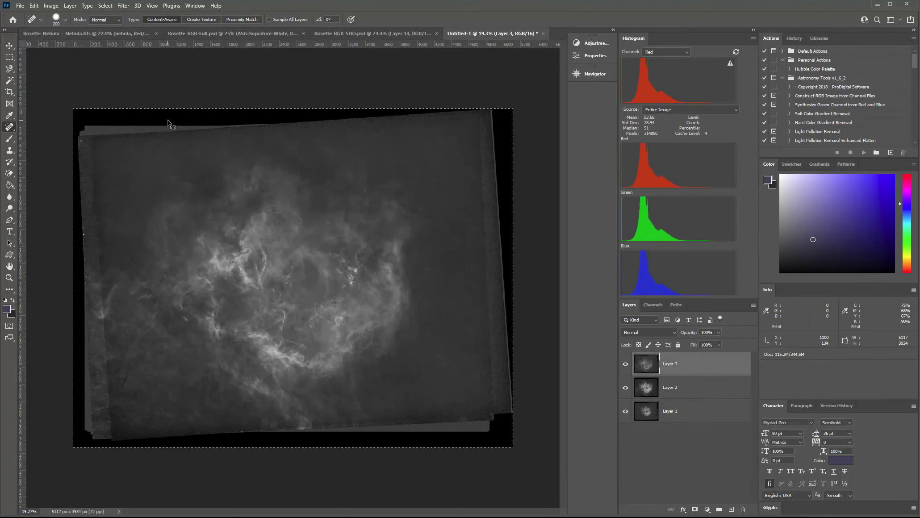
Paste the noise-reduced image into the nebula layer's Red channel in Rosette_Nebula_-_Nebula.fits and display the full RGB composite.
left_click(69, 33)
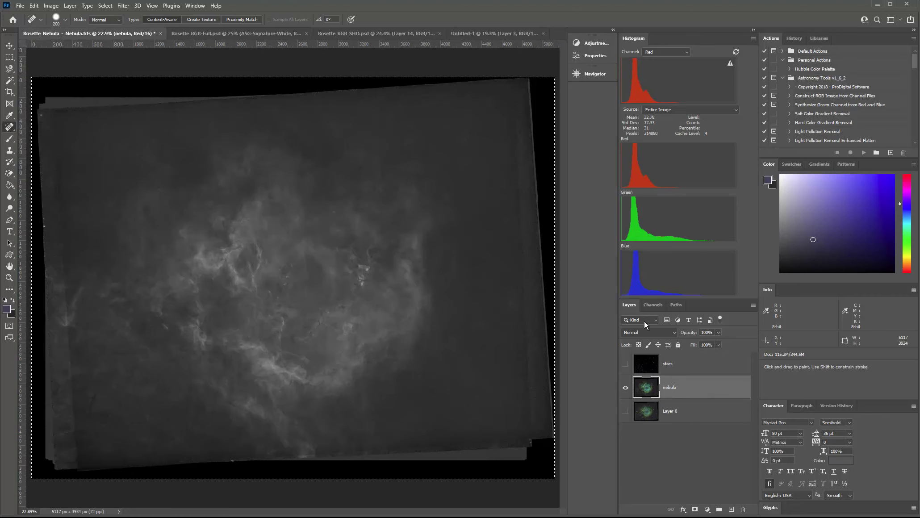
left_click(658, 304)
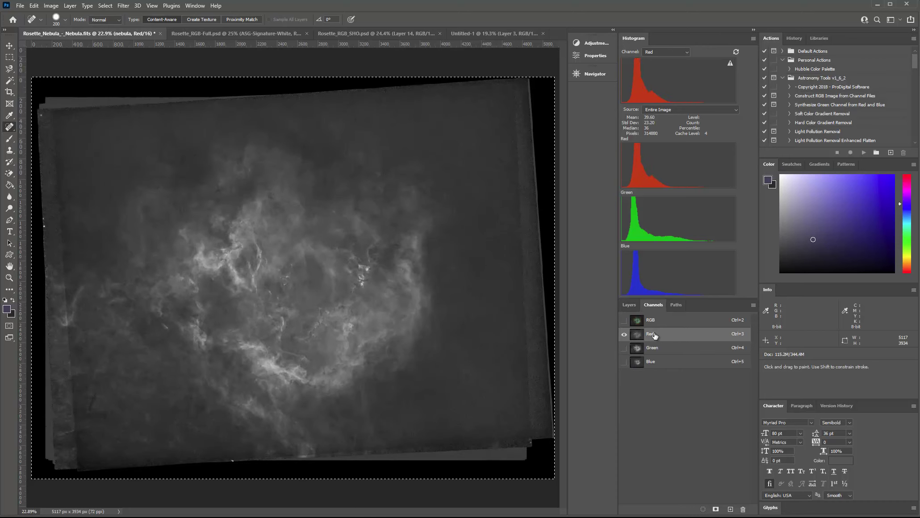
left_click(624, 320)
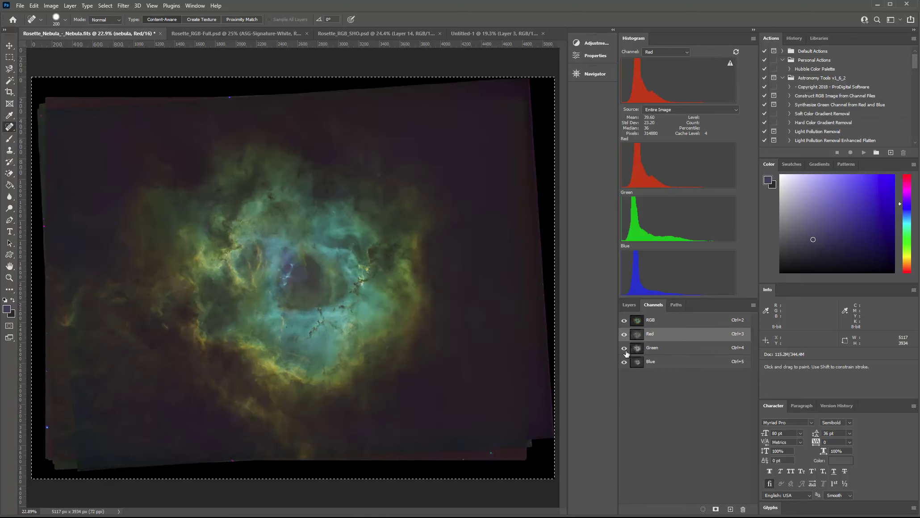
left_click(629, 305)
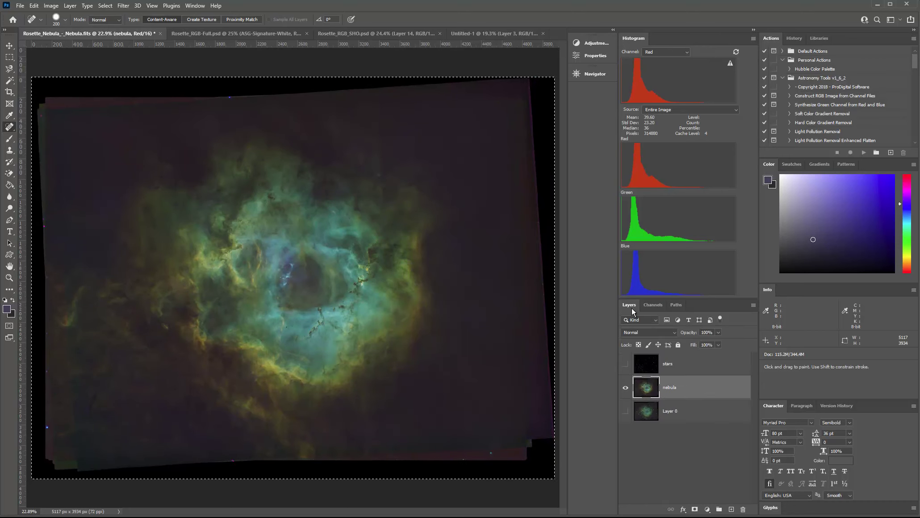
Compare the nebula layer with Layer 0 and the stars layer by toggling their visibility, leaving only nebula shown.
left_click(626, 390)
left_click(625, 410)
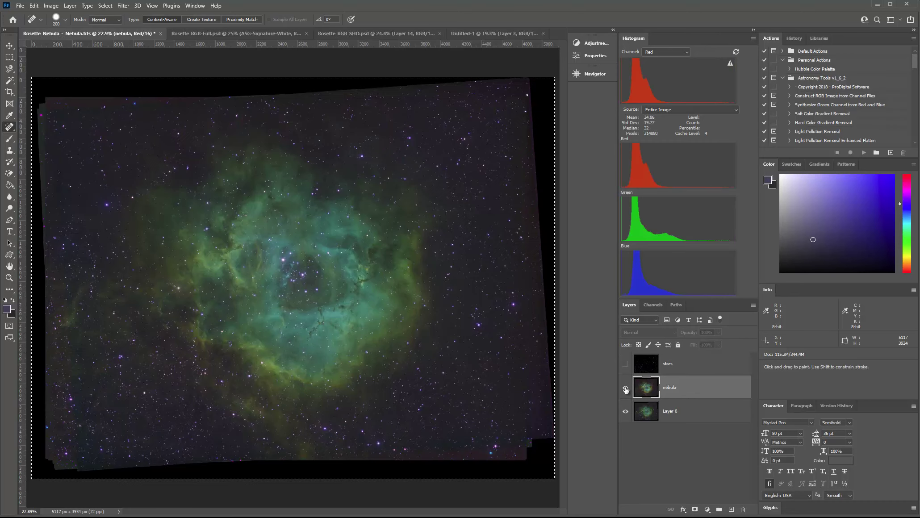
left_click(626, 388)
left_click(625, 389)
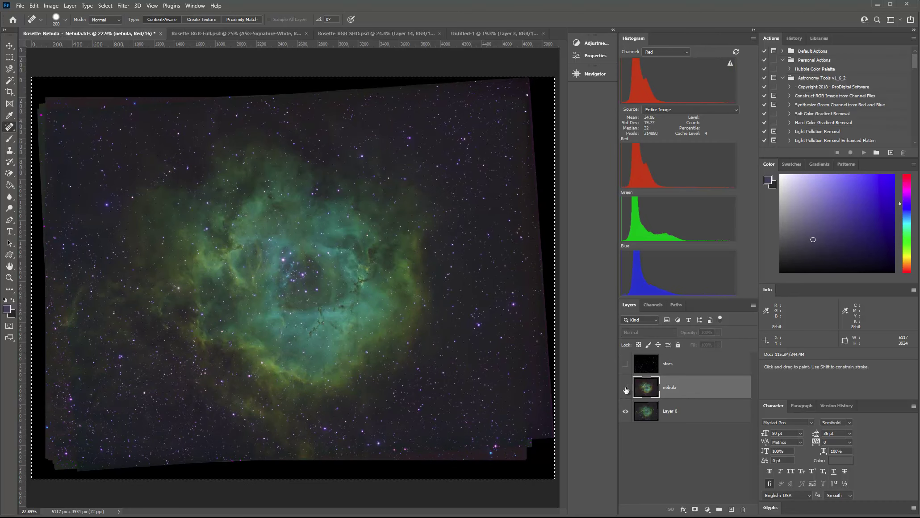
left_click(625, 389)
left_click(625, 364)
left_click(626, 387)
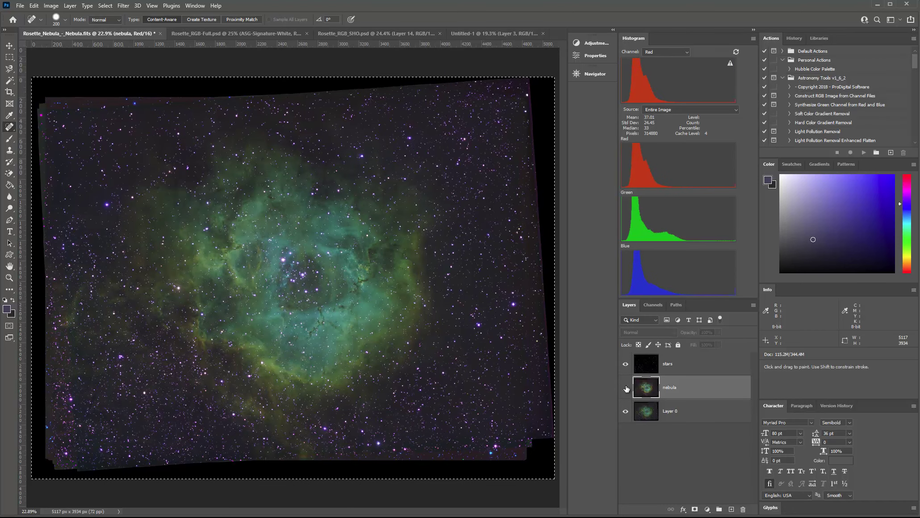
left_click(625, 388)
left_click(625, 388)
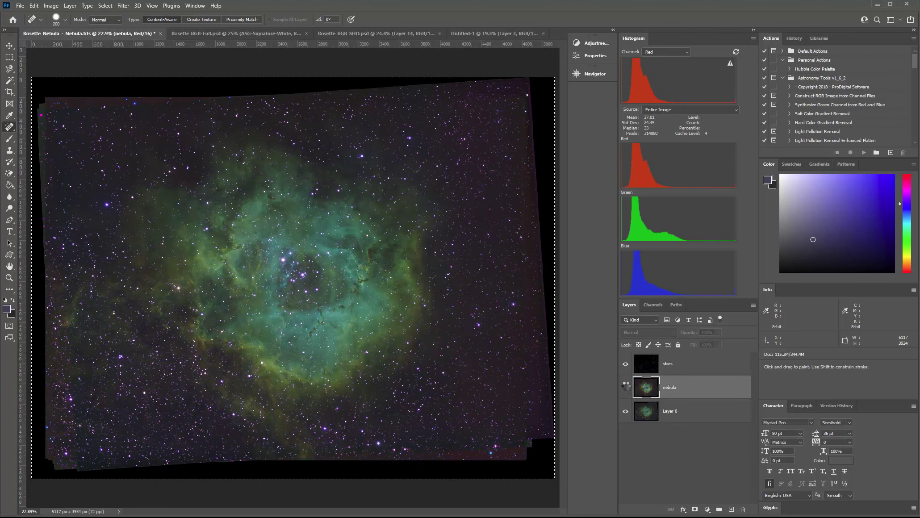
left_click(625, 388)
left_click(626, 365)
left_click(626, 388)
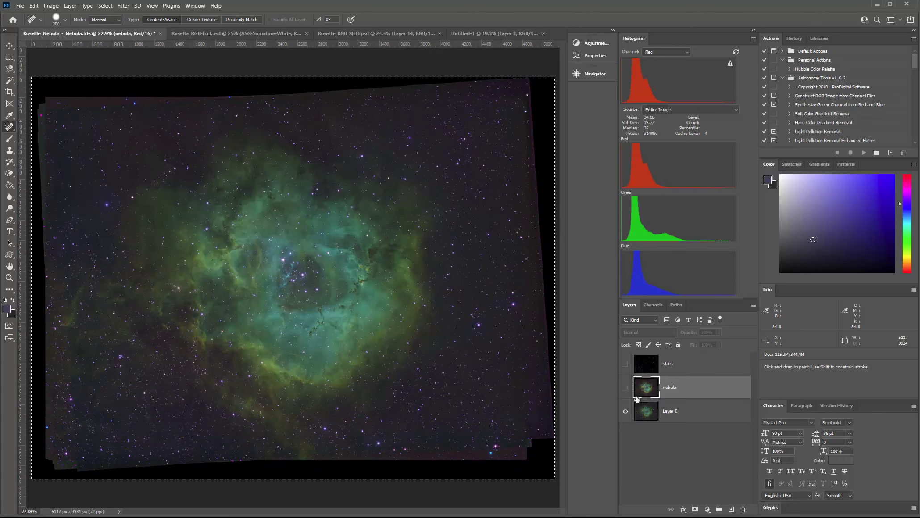
left_click(625, 388)
left_click(625, 412)
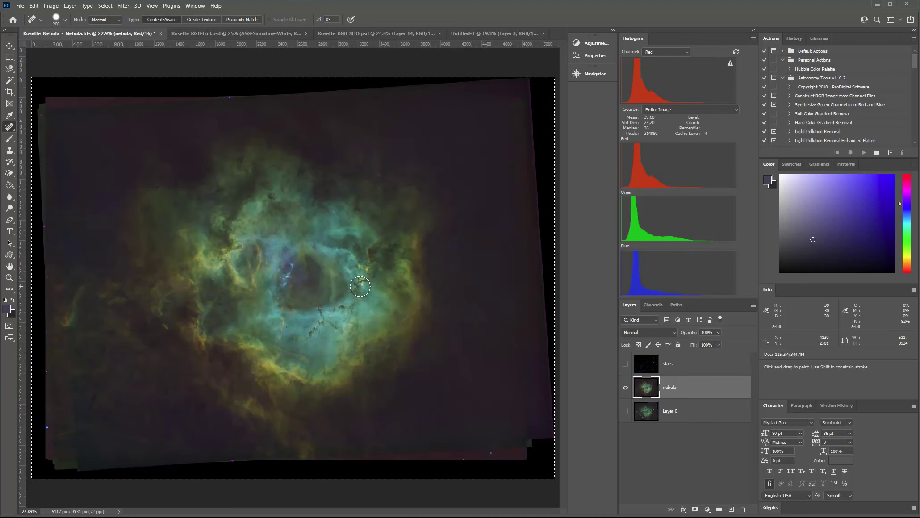
Examine the fine structure around the nebula's core and the dark background beside it up close.
scroll(427, 333, "up", 5)
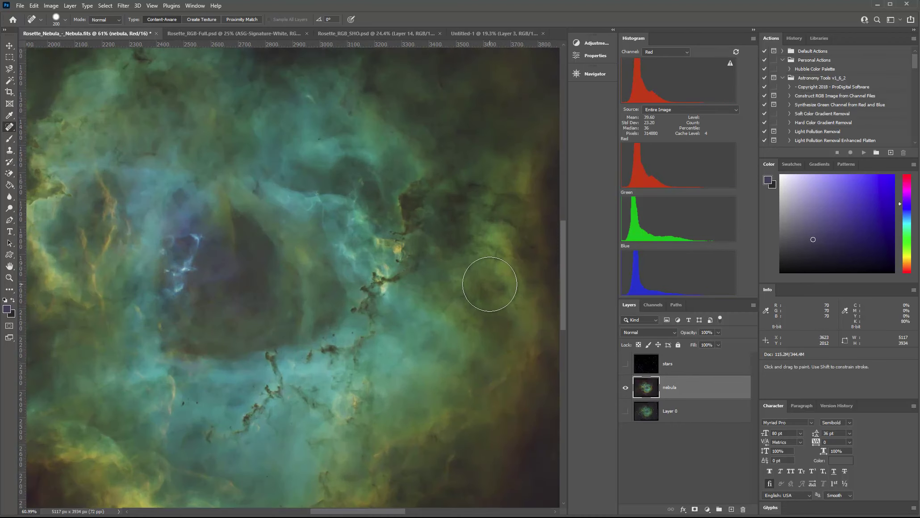
scroll(470, 277, "up", 4)
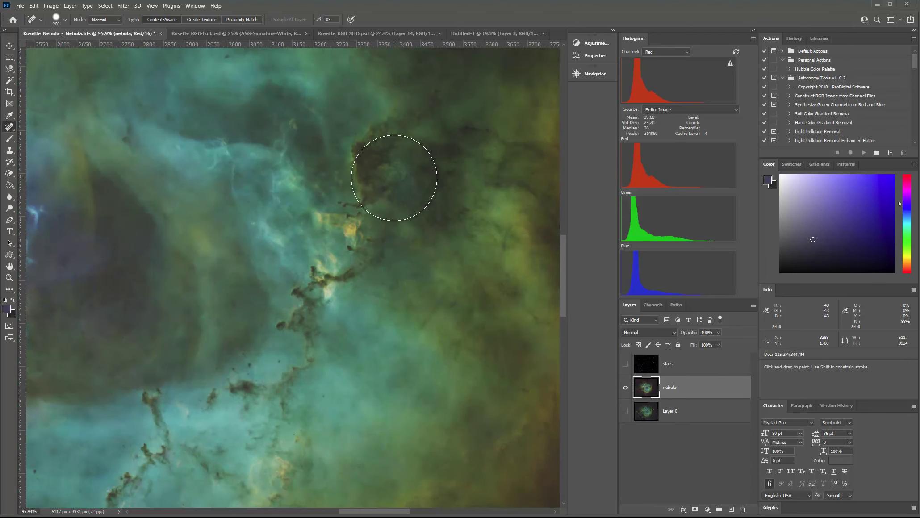
scroll(393, 179, "down", 3)
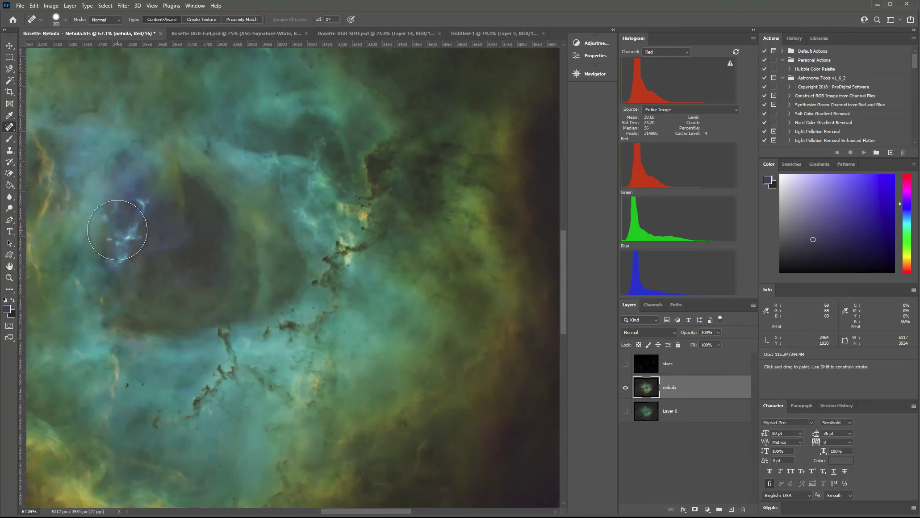
scroll(125, 224, "down", 4)
scroll(424, 259, "up", 5)
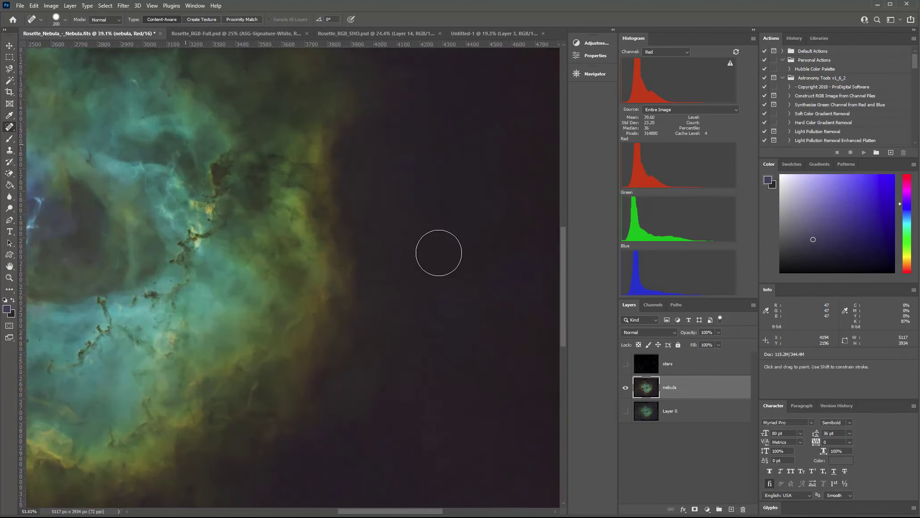
key("ctrl+0")
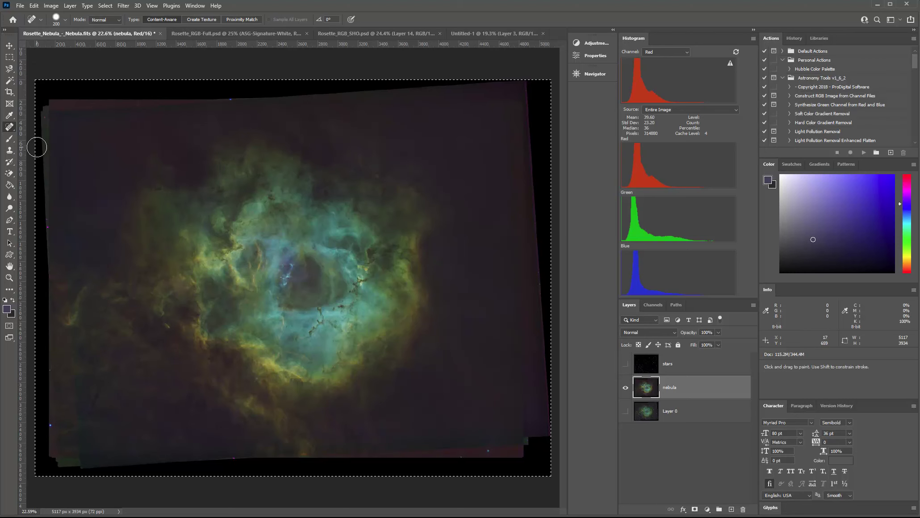
Set a crop frame of about 4612 x 3279 px inside the uneven stacking borders and rotate the image about 5.1°.
left_click(10, 92)
left_click_drag(38, 82, 46, 98)
left_click_drag(540, 457, 528, 444)
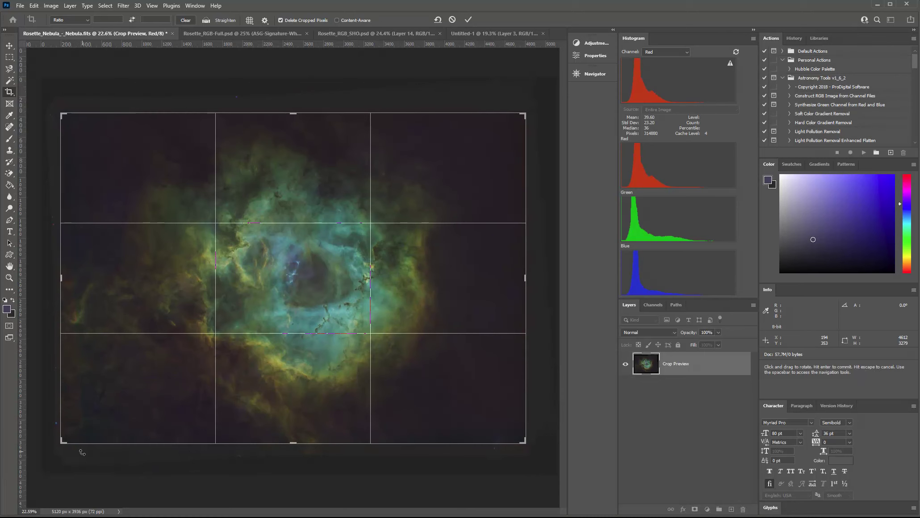
left_click_drag(541, 305, 549, 331)
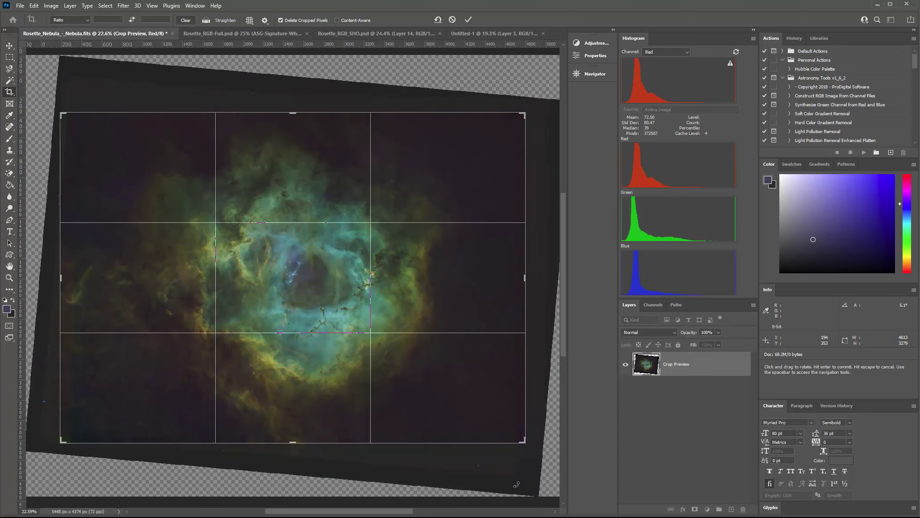
Narrow the crop's sides, extend its height slightly and apply it at about 4329 x 3341 px.
mouse_move(524, 278)
left_mouse_down()
mouse_move(508, 277)
mouse_move(517, 277)
left_mouse_up()
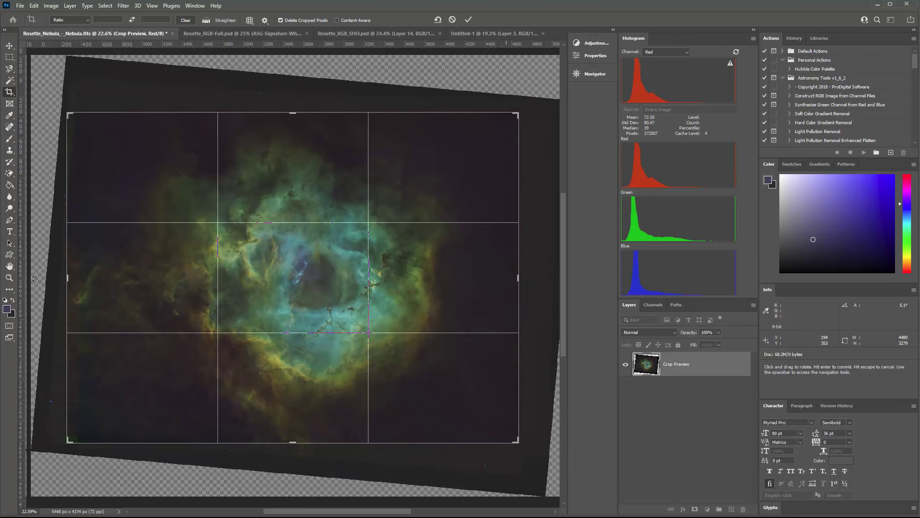
left_click_drag(67, 278, 75, 278)
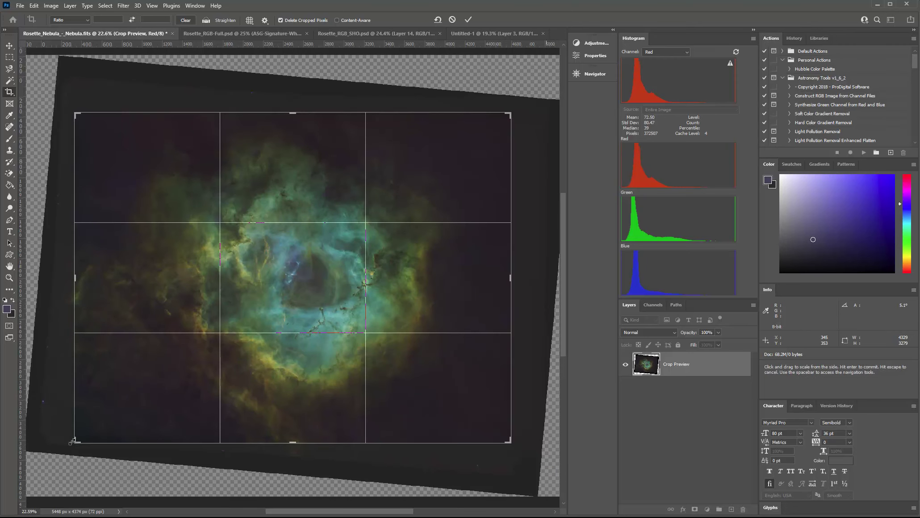
left_click_drag(295, 112, 295, 111)
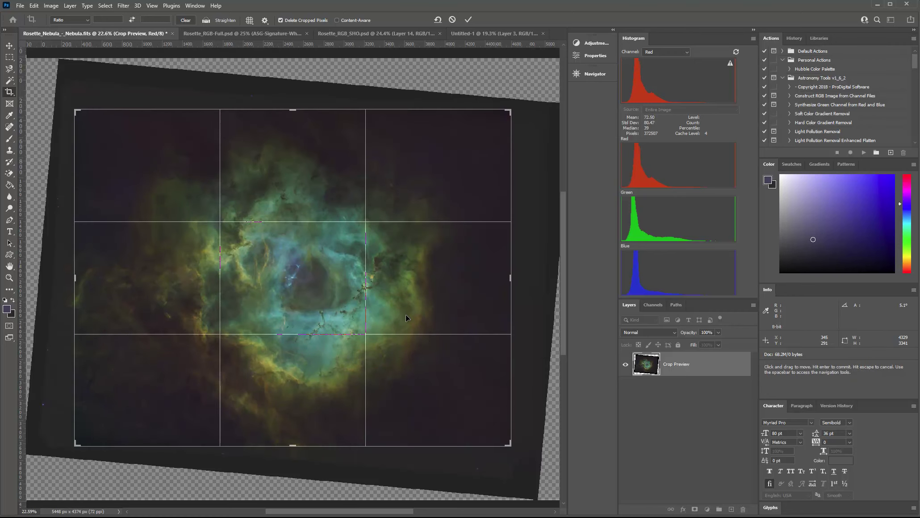
key("Return")
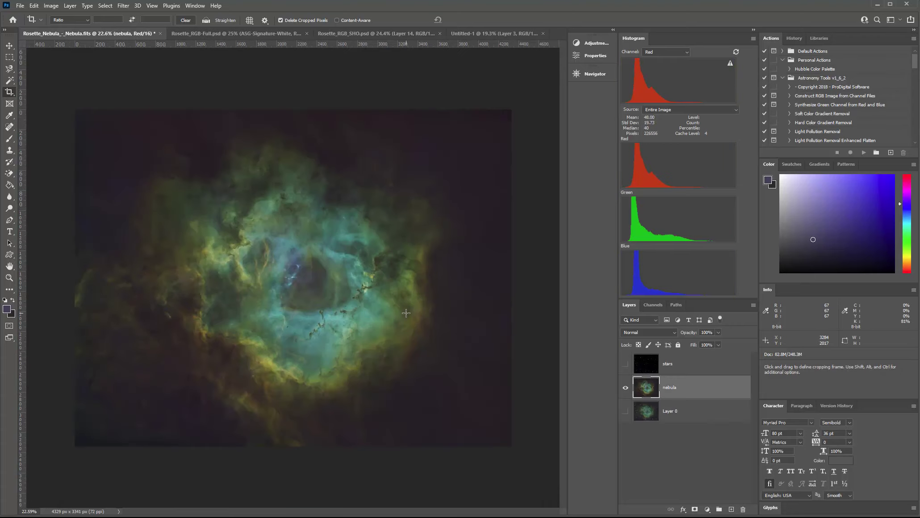
Stamp the visible image onto a new layer above the nebula layer, and compare the new layer on and off.
left_click(625, 364)
left_click(625, 364)
left_click(700, 364)
left_click(679, 388)
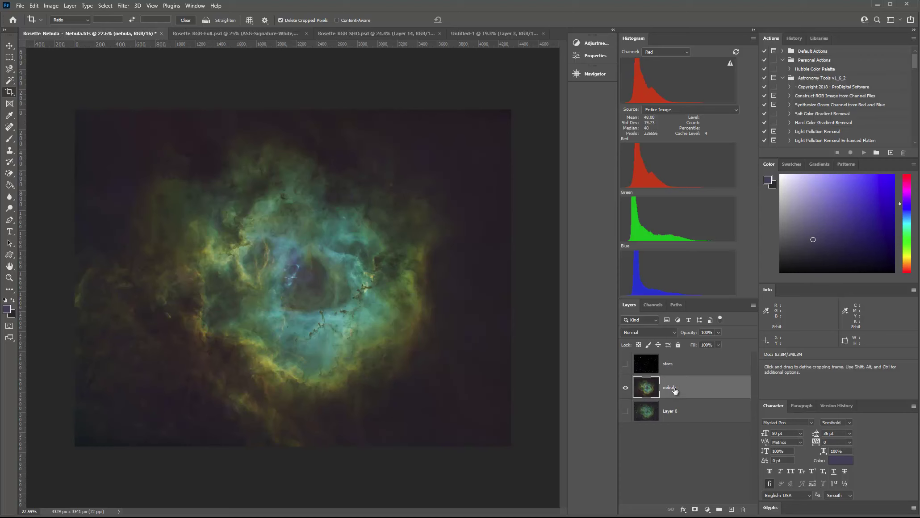
key("ctrl+shift+alt+n")
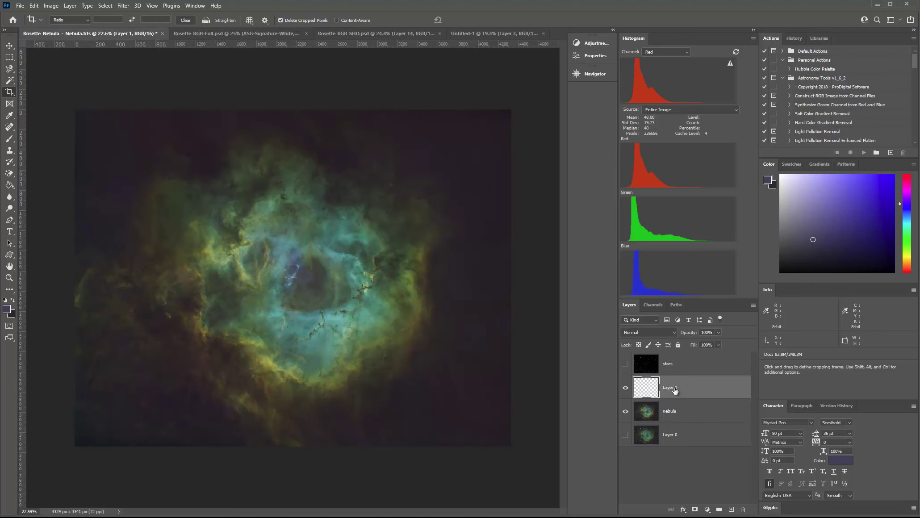
key("ctrl+shift+alt+e")
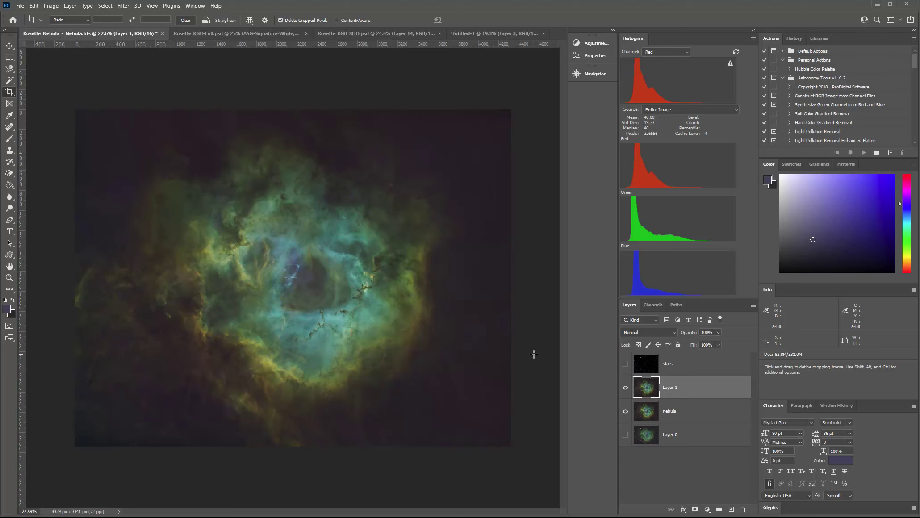
left_click(626, 388)
left_click(626, 389)
left_click(625, 387)
left_click(625, 388)
Activate the Eyedropper tool and set the histogram's channel display to Colors.
left_click(10, 116)
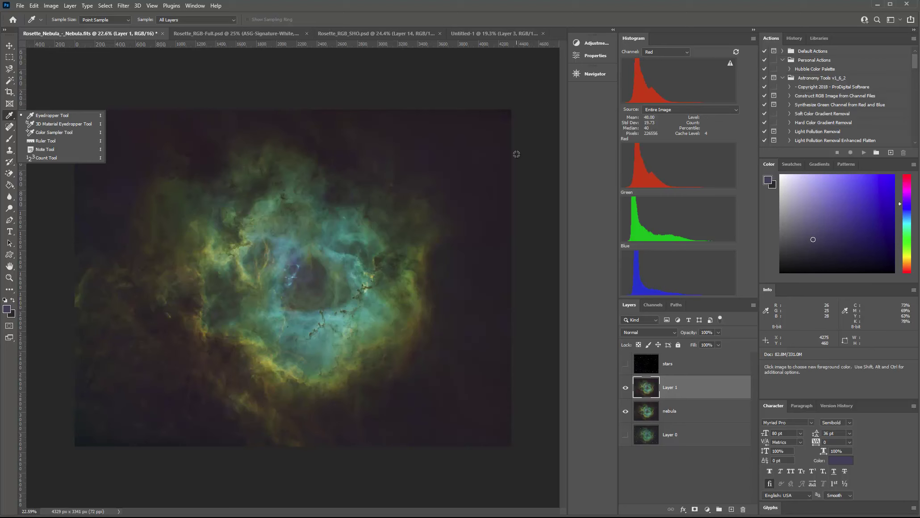
left_click(653, 304)
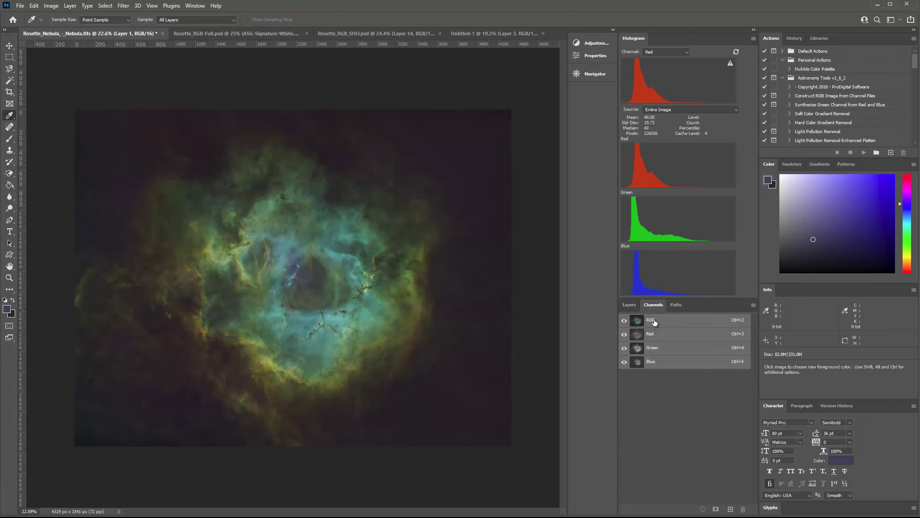
left_click(628, 304)
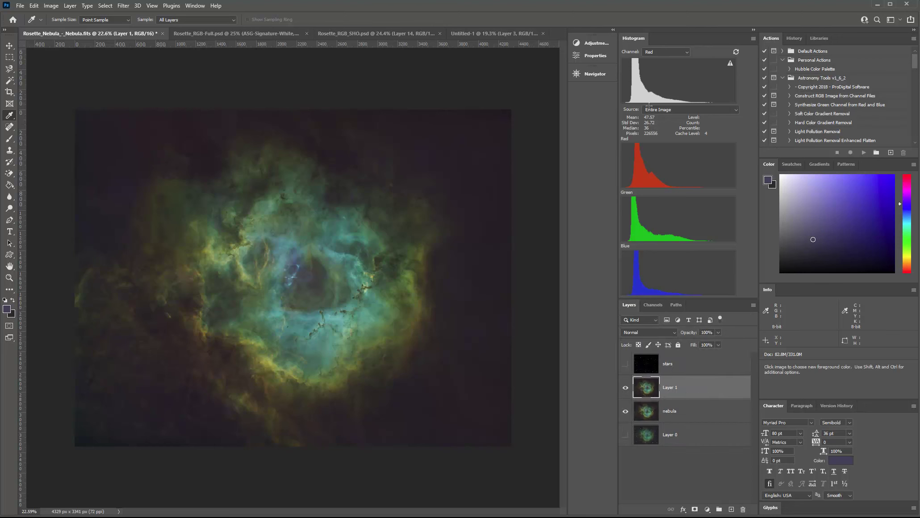
left_click(686, 53)
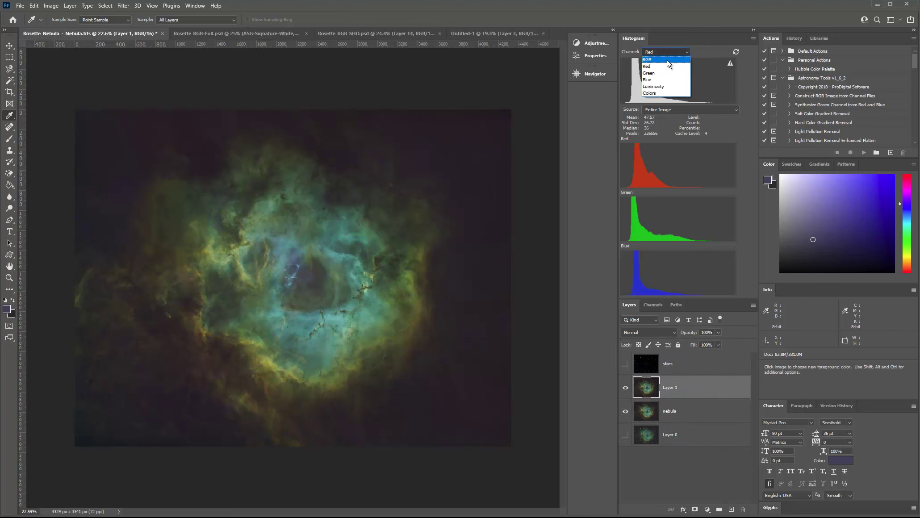
left_click(658, 57)
left_click(669, 51)
left_click(655, 93)
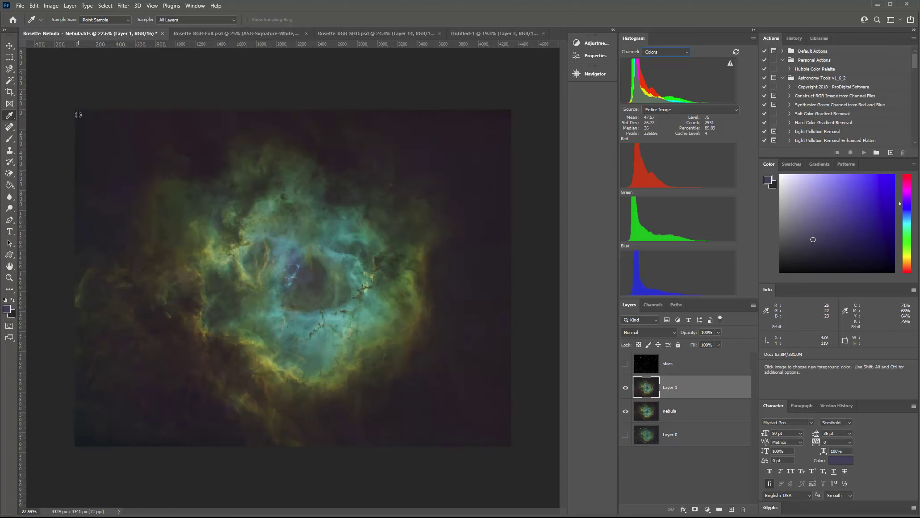
Place two Color Sampler points on the dark background, near the image's upper-right and lower-right corners.
left_click(9, 116)
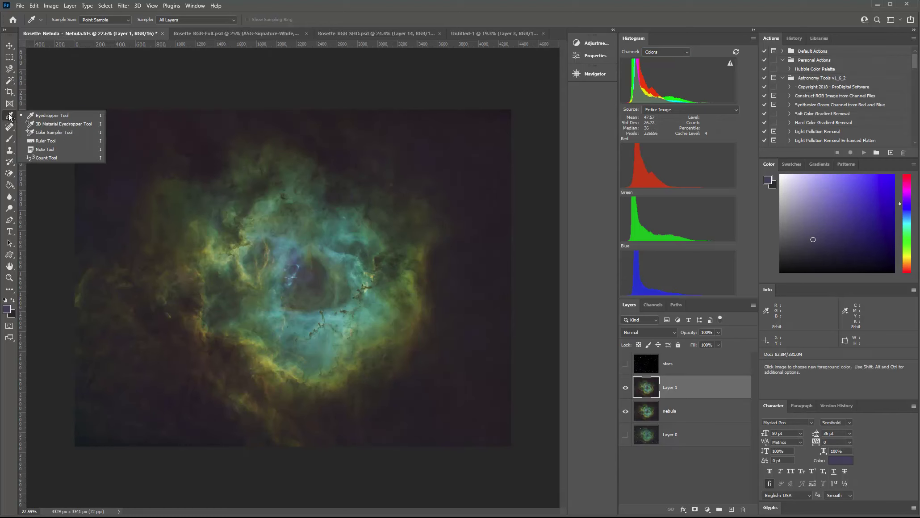
left_click(43, 133)
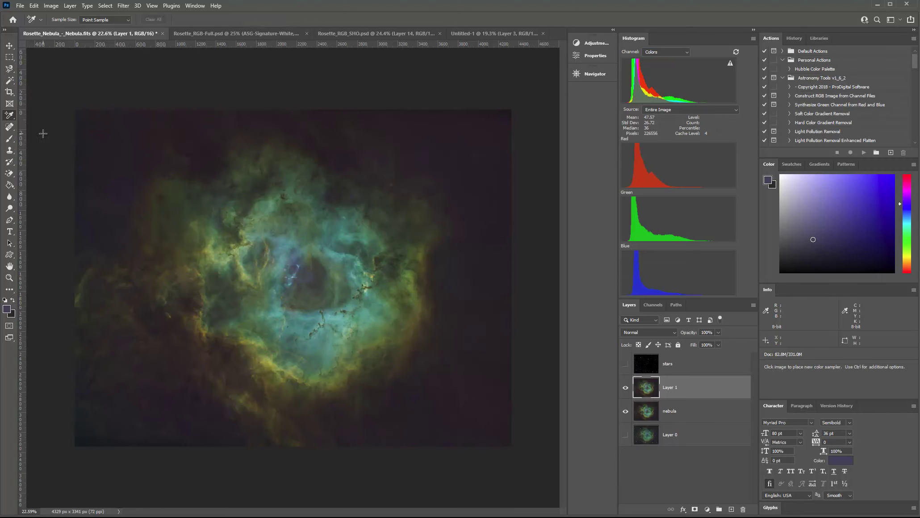
left_click_drag(481, 131, 484, 141)
mouse_move(583, 233)
left_mouse_down()
mouse_move(520, 107)
mouse_move(499, 136)
mouse_move(479, 141)
mouse_move(495, 128)
left_mouse_up()
left_click(498, 127)
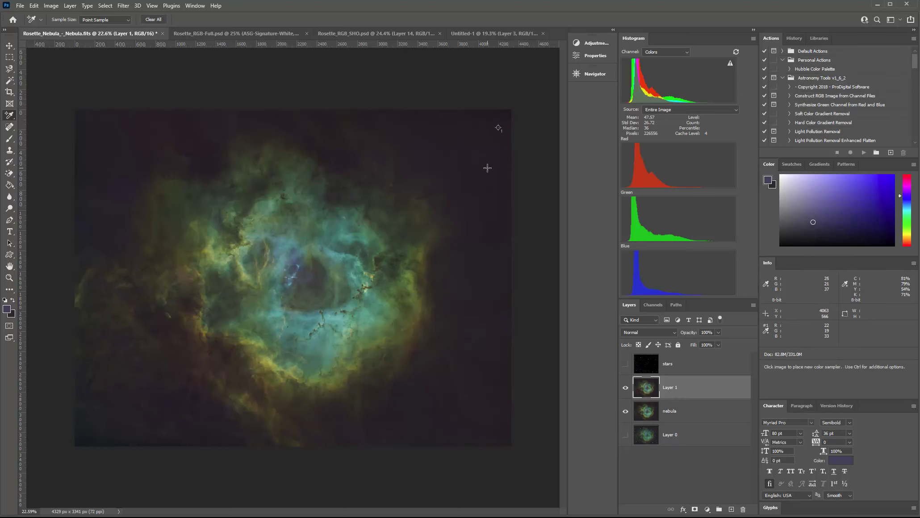
left_click(485, 425)
left_click(492, 426)
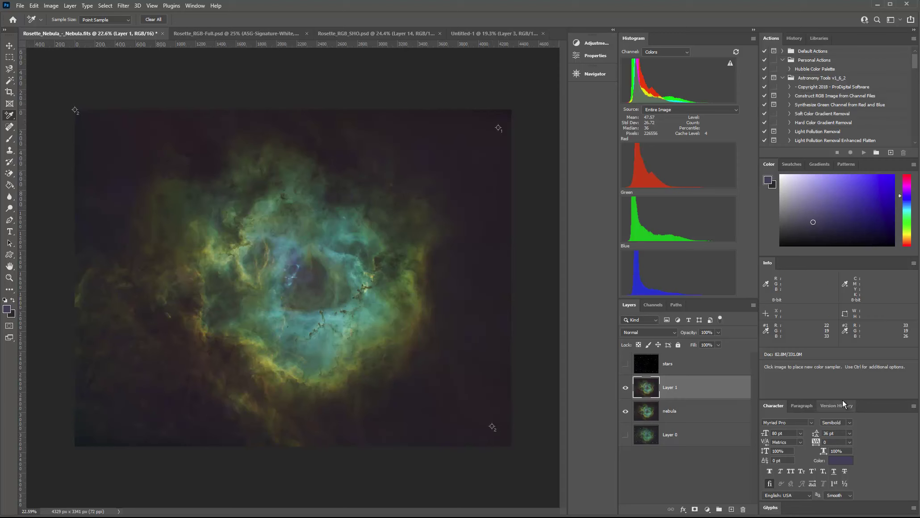
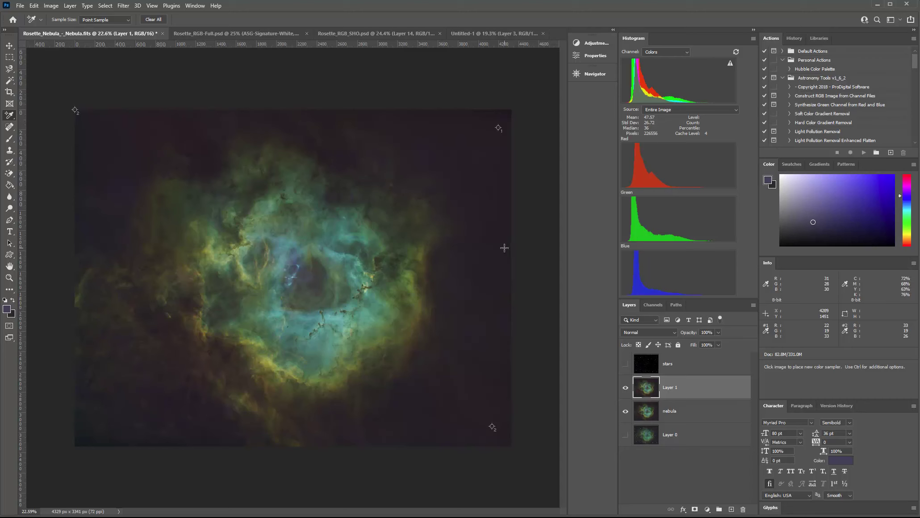
Open Levels for Layer 1 and compare the histograms of the combined RGB and the red channel.
left_click(9, 45)
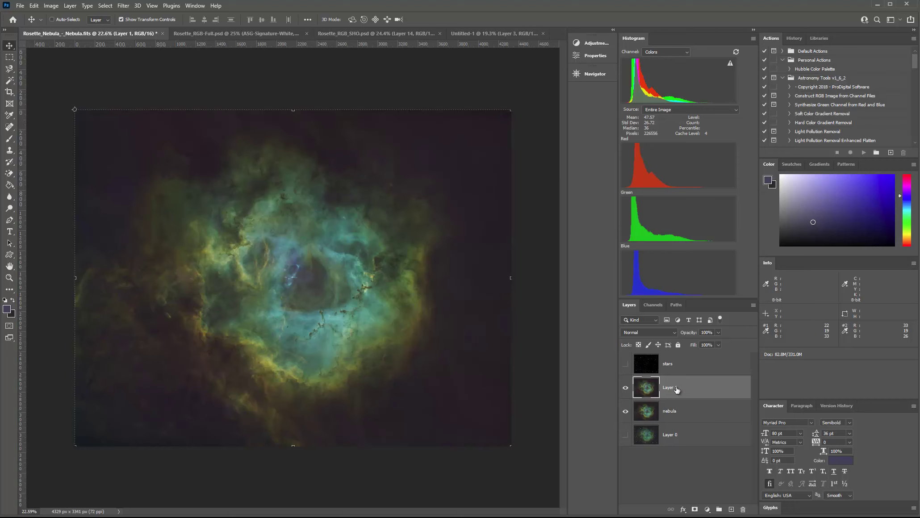
key("ctrl+l")
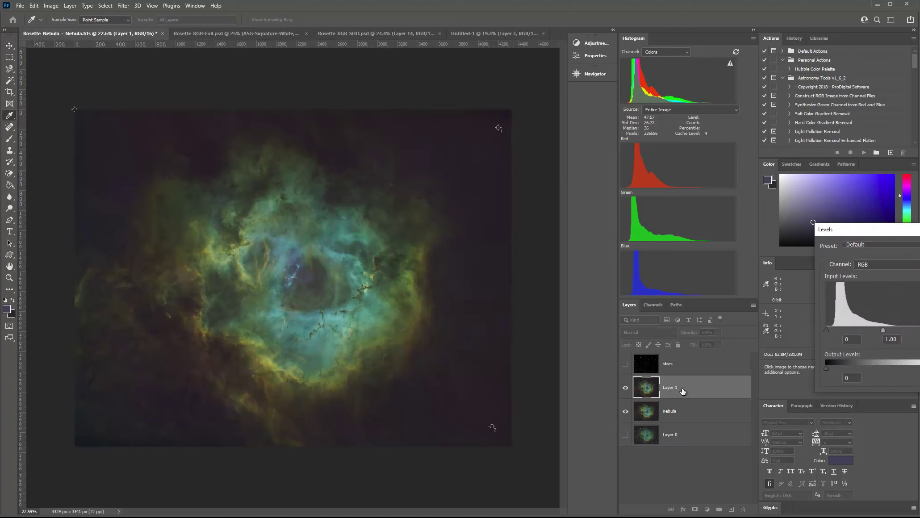
left_click_drag(889, 233, 599, 143)
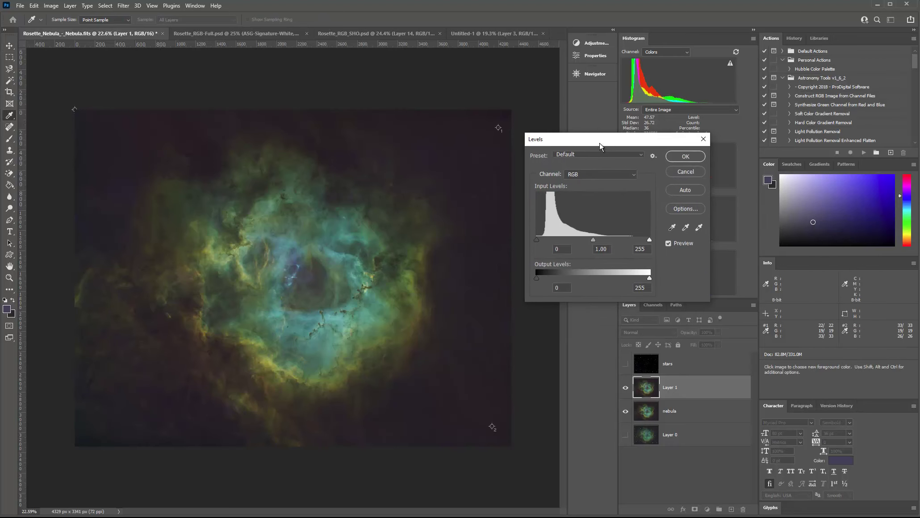
left_click(590, 174)
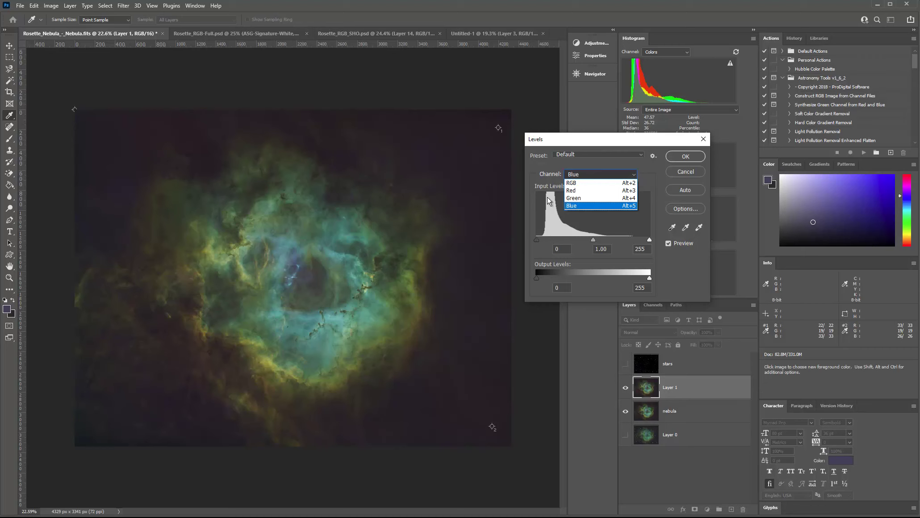
left_click(580, 183)
left_click(577, 174)
left_click(574, 190)
left_click(575, 175)
left_click(577, 183)
Raise the red channel's black input level to 4.
left_click(579, 174)
left_click(579, 191)
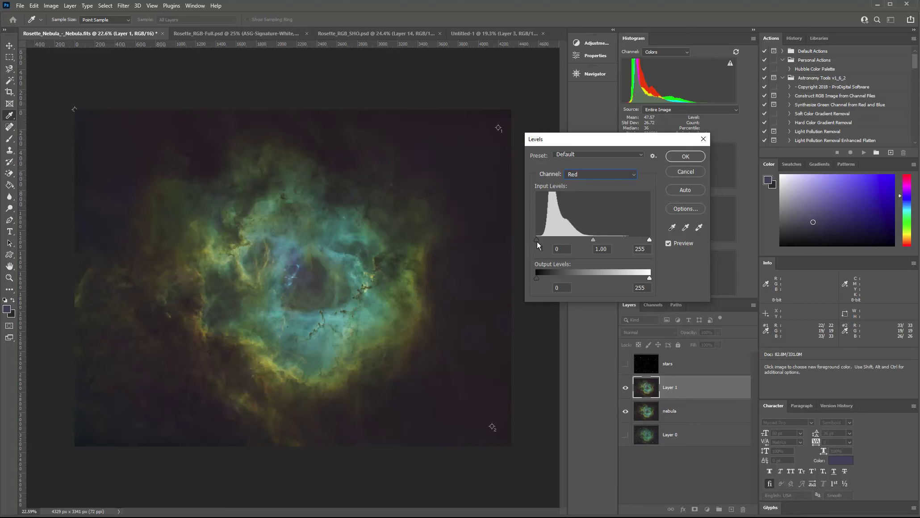
left_click_drag(536, 238, 537, 240)
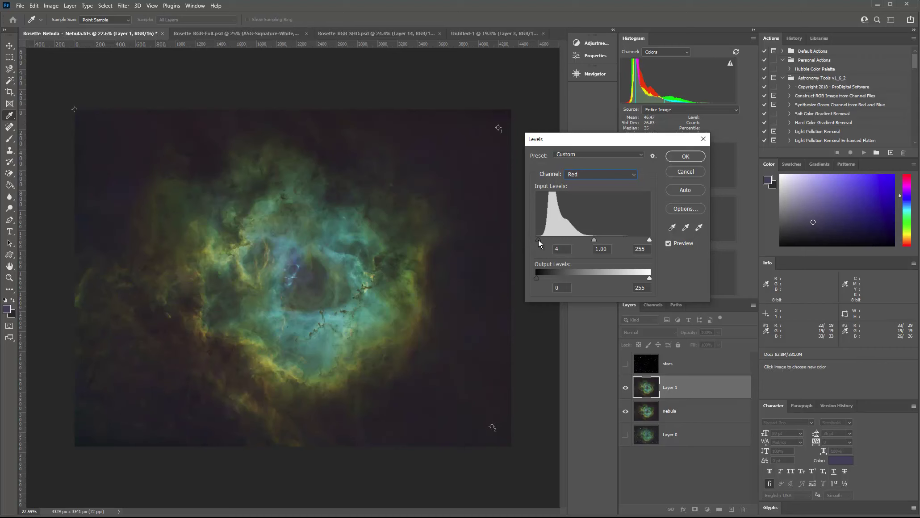
left_click(539, 240)
Raise the blue channel's black input level to about 7 and apply the Levels adjustment.
left_click(582, 176)
left_click(581, 207)
left_click_drag(537, 239, 539, 238)
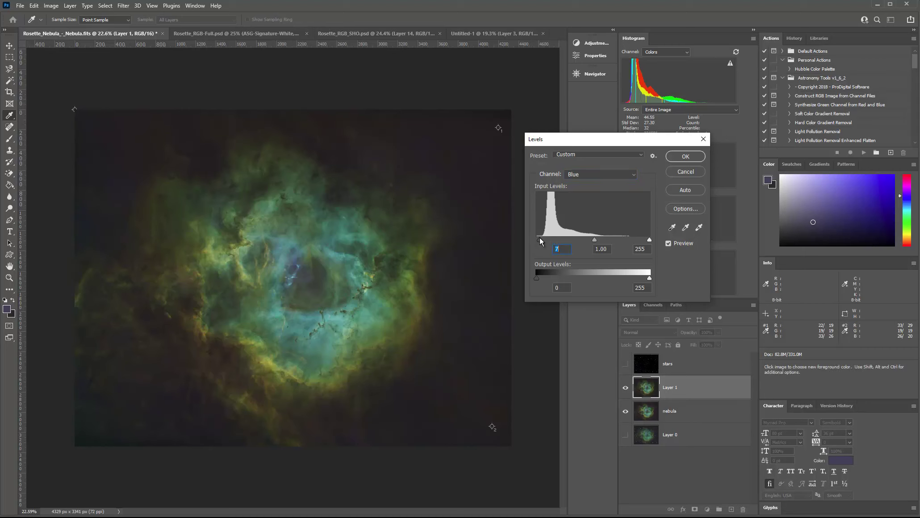
left_click(539, 240)
left_click(679, 157)
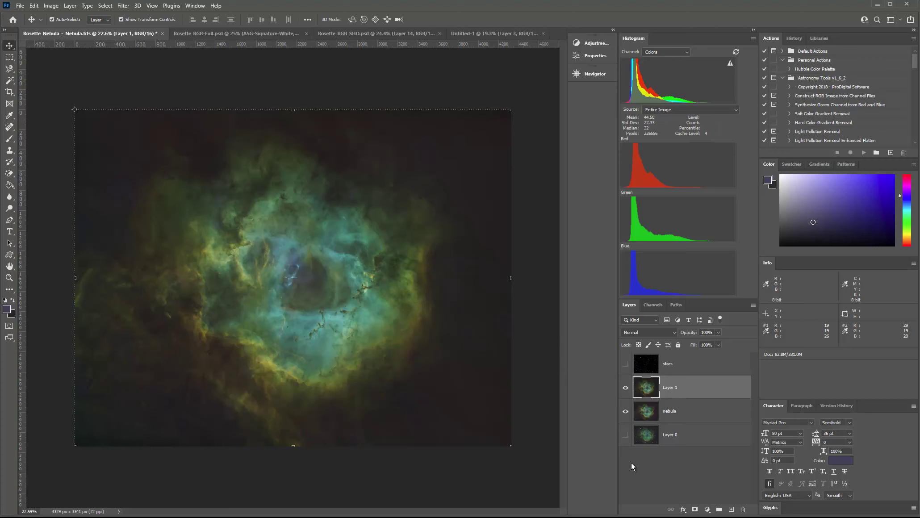
Stamp the visible image onto a new layer above Layer 1 and open it in the Camera Raw Filter.
key("ctrl+shift+alt+e")
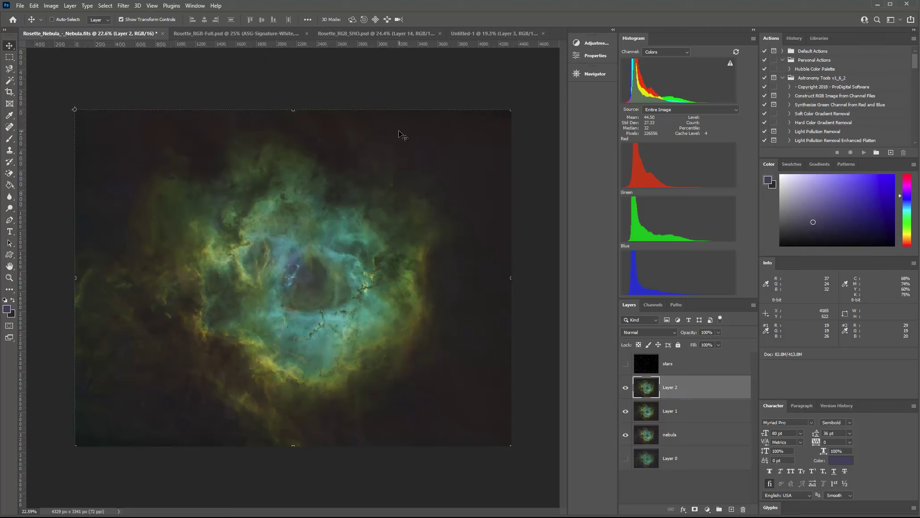
left_click(132, 6)
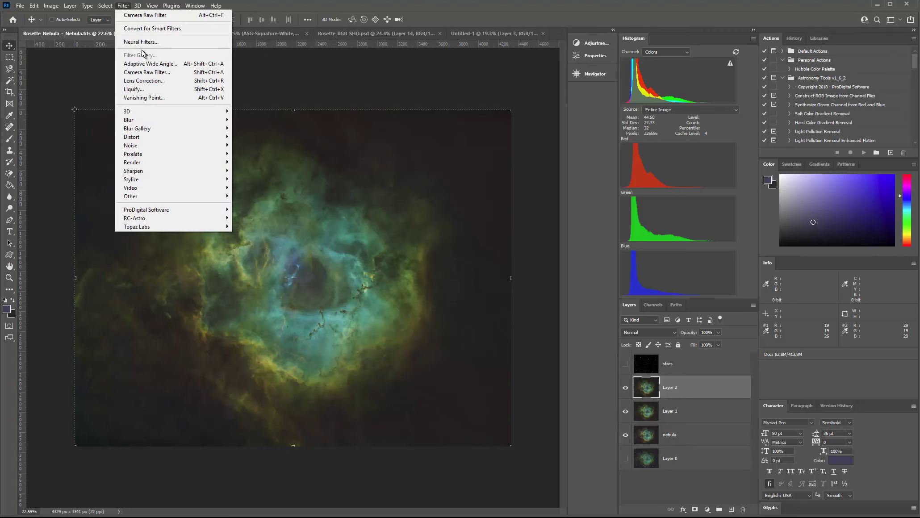
left_click(148, 73)
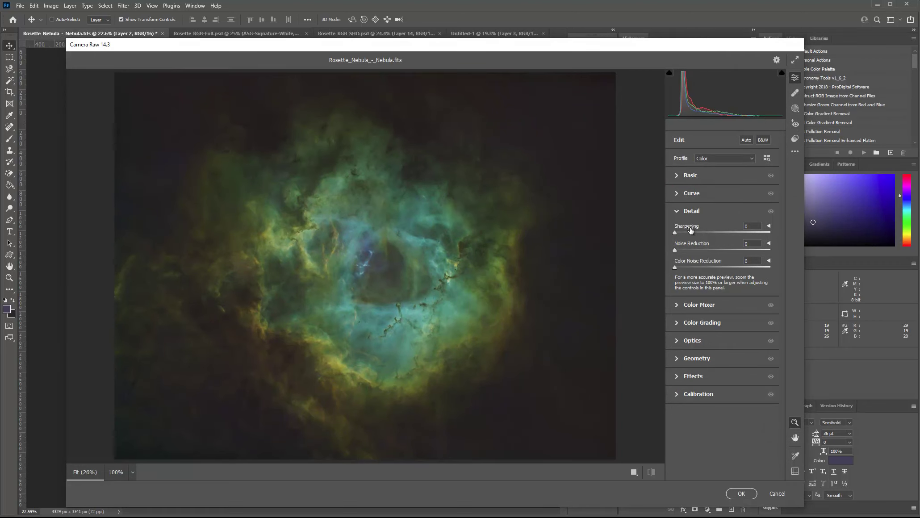
Test a strongly cooler white balance, and set the Temperature to -4.
left_click(676, 175)
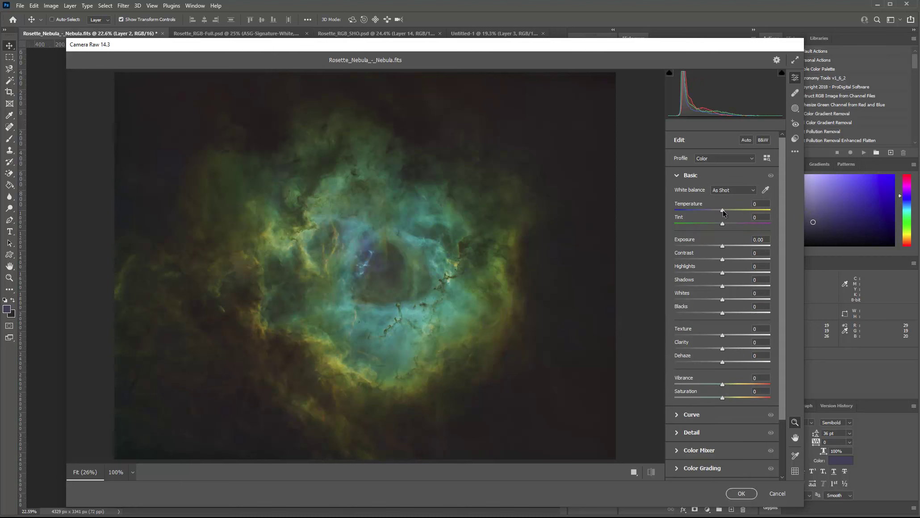
left_click_drag(722, 210, 698, 209)
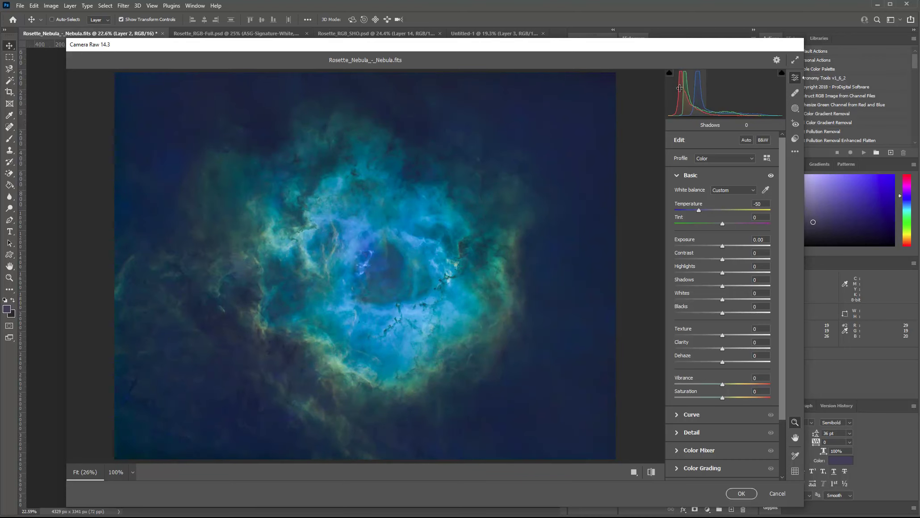
left_click(700, 211)
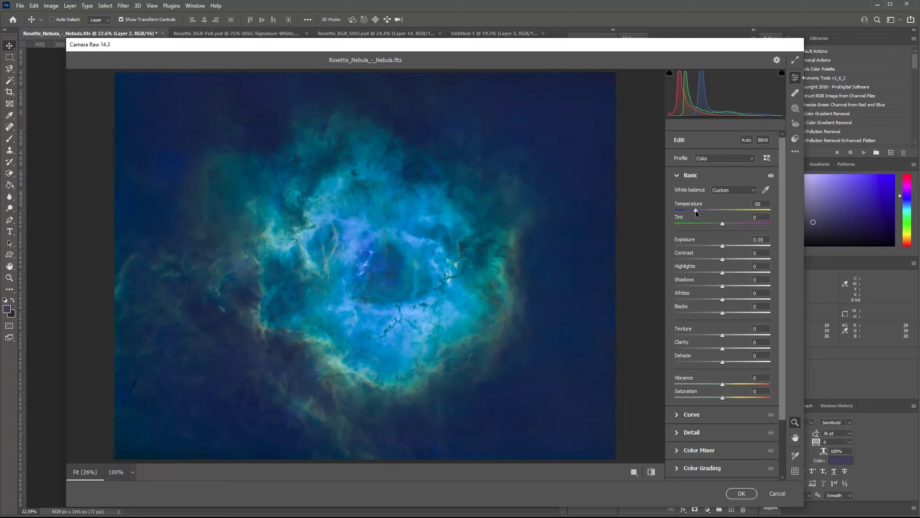
left_click_drag(699, 212, 720, 213)
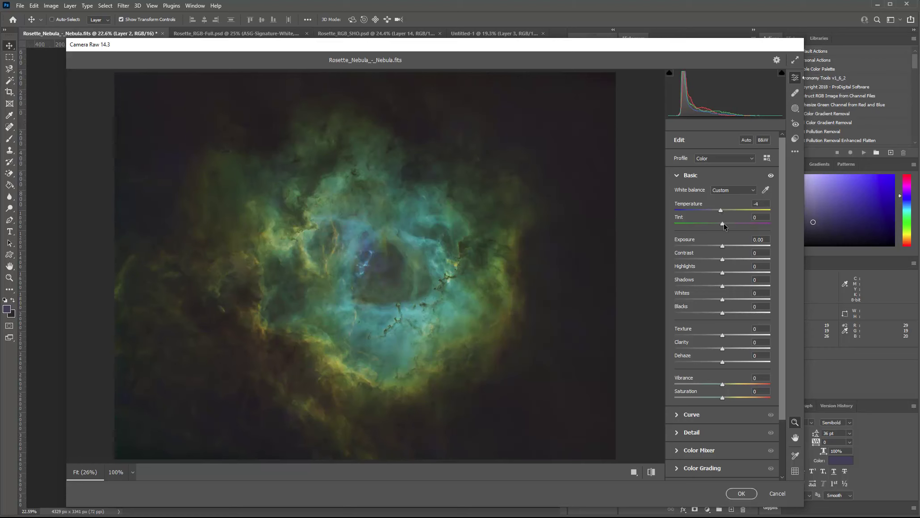
Set the Tint to +30 and compare the preview with the original image.
left_click_drag(723, 223, 724, 224)
mouse_move(725, 224)
left_mouse_down()
mouse_move(744, 225)
mouse_move(736, 225)
left_mouse_up()
left_click(651, 473)
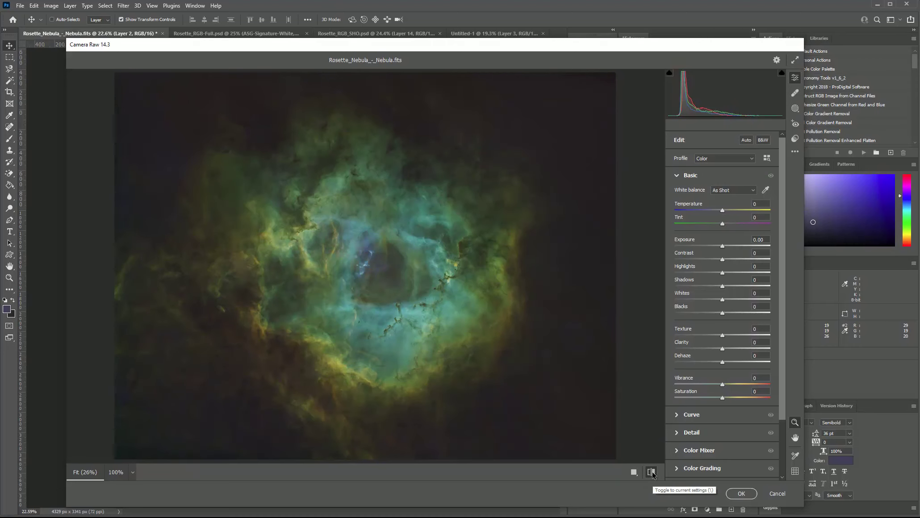
left_click(651, 473)
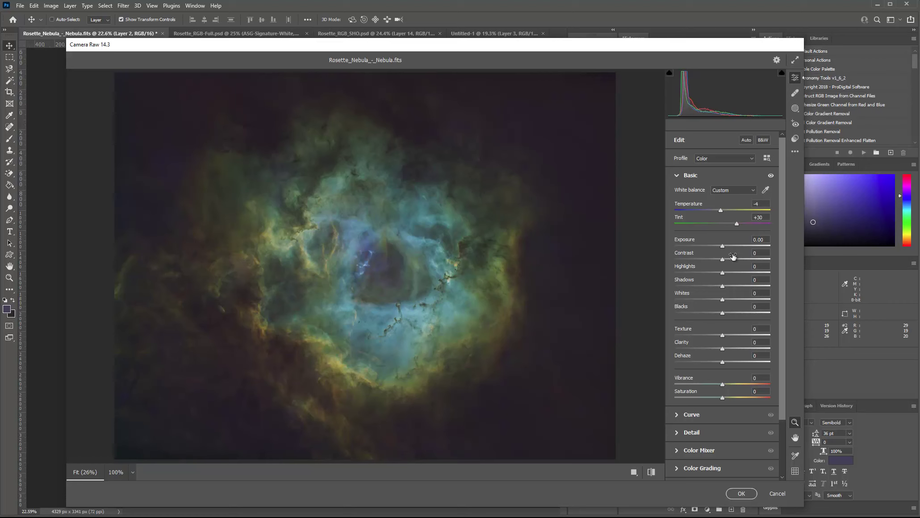
Set Contrast to +6, Highlights to +14, Shadows to +13, Whites to +22 and Blacks to +6.
left_click_drag(723, 261, 673, 283)
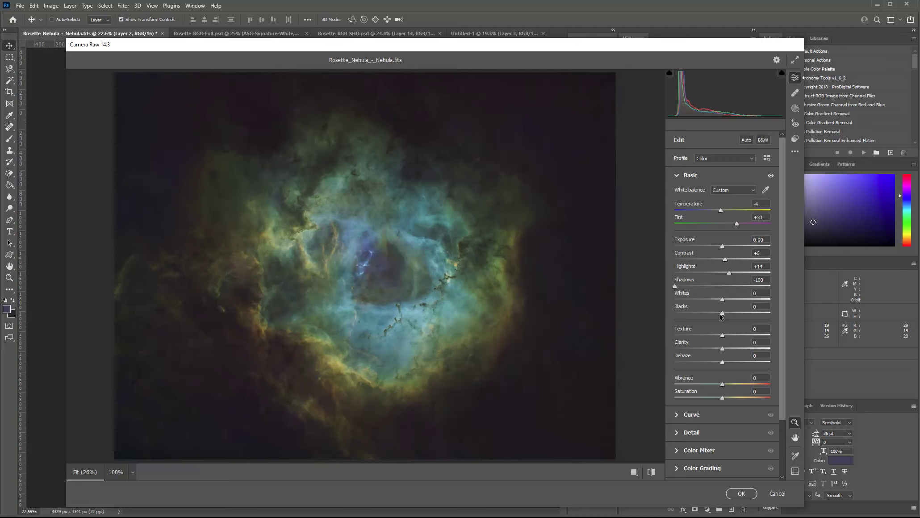
mouse_move(722, 313)
left_mouse_down()
mouse_move(682, 309)
mouse_move(725, 308)
left_mouse_up()
left_click_drag(675, 286, 737, 296)
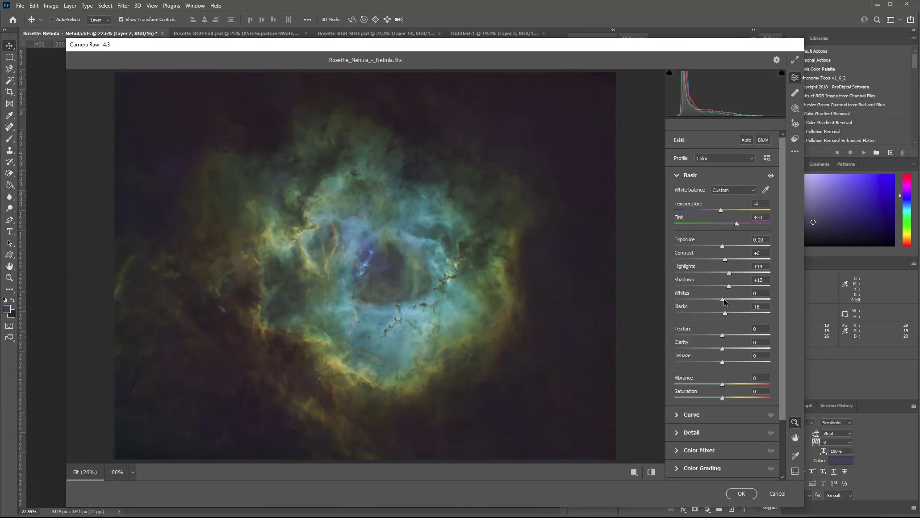
mouse_move(721, 298)
left_mouse_down()
mouse_move(761, 305)
mouse_move(731, 303)
left_mouse_up()
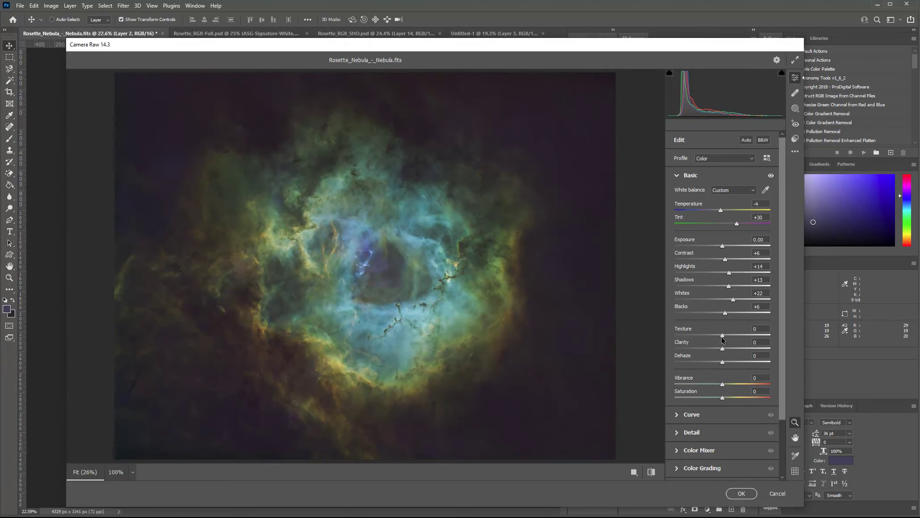
Set Clarity to +23 after trying +100 and inspecting the nebula's edge at 100%.
left_click_drag(722, 350, 766, 356)
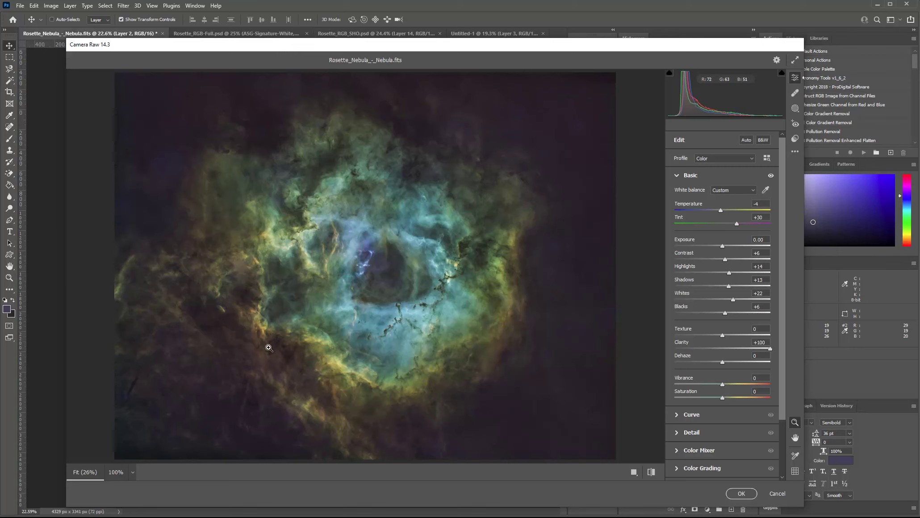
left_click(292, 341)
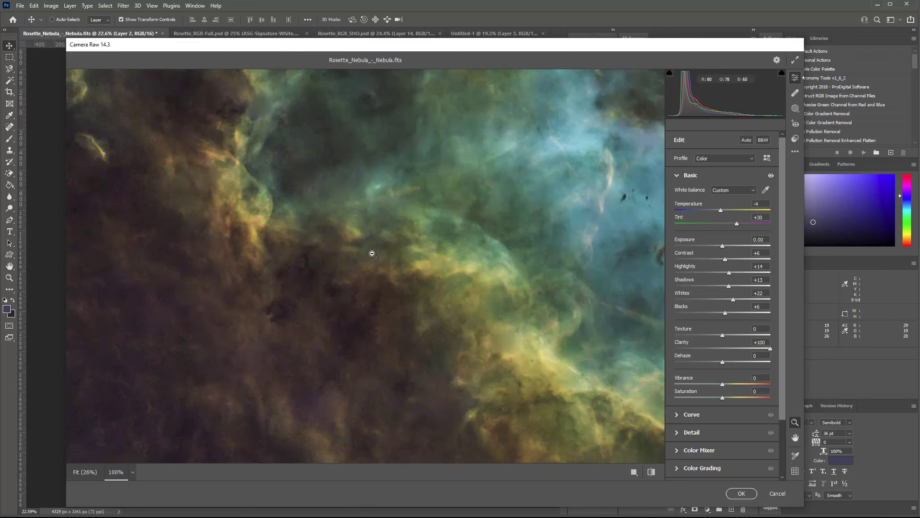
left_click(501, 371)
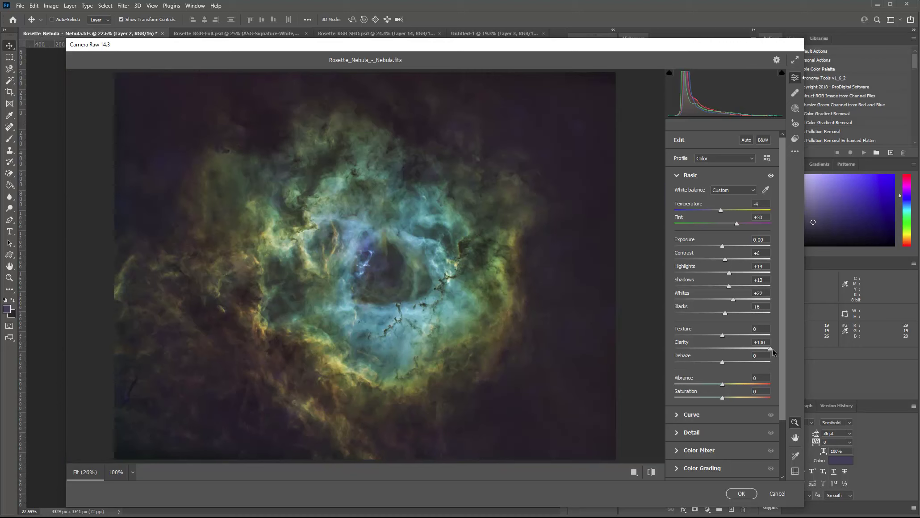
left_click_drag(763, 351, 731, 354)
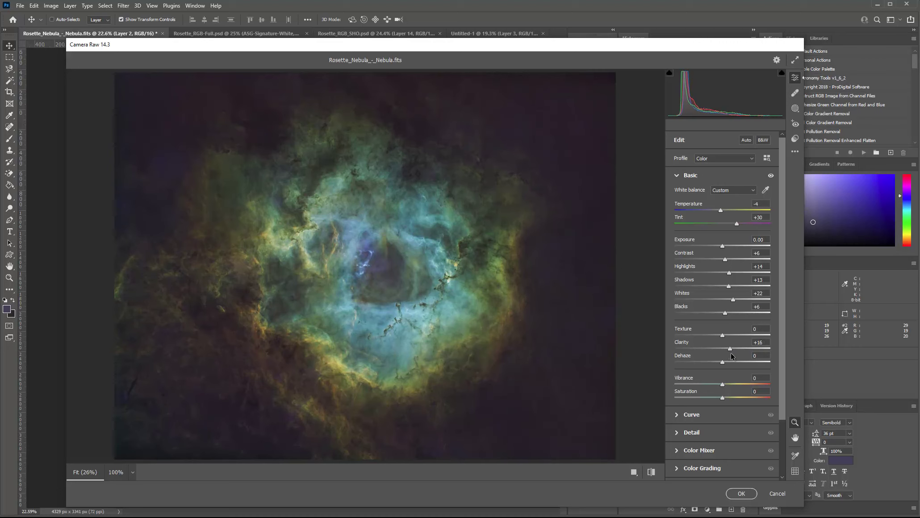
left_click_drag(734, 353, 733, 353)
Set Texture to +20, checking the dark dust lanes up close, and compare the result with the original image.
left_click_drag(729, 339, 735, 337)
left_click(432, 277)
mouse_move(735, 335)
left_mouse_down()
mouse_move(789, 336)
mouse_move(737, 338)
left_mouse_up()
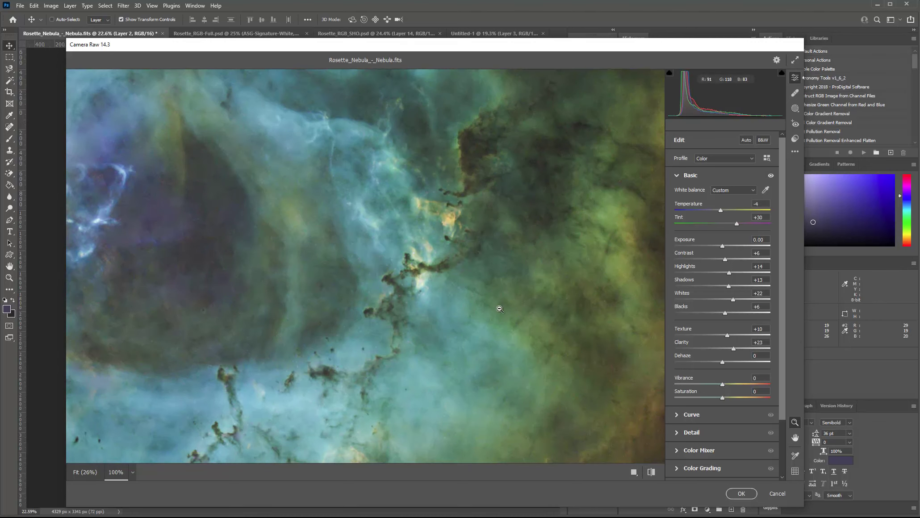
left_click(606, 378)
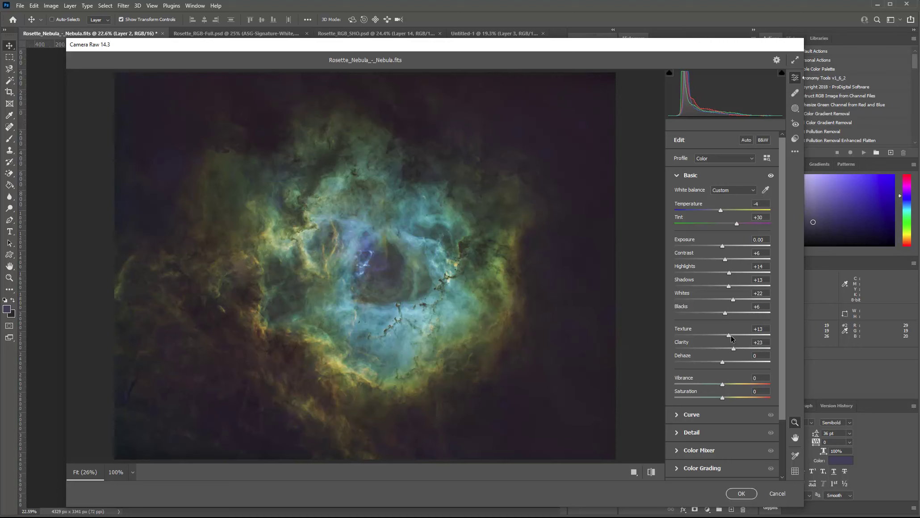
left_click_drag(729, 337, 734, 338)
left_click(651, 472)
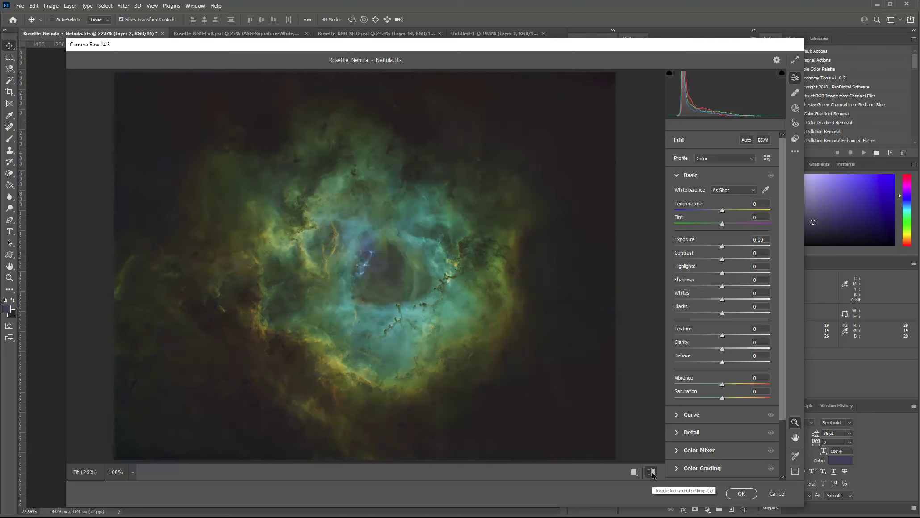
left_click(651, 473)
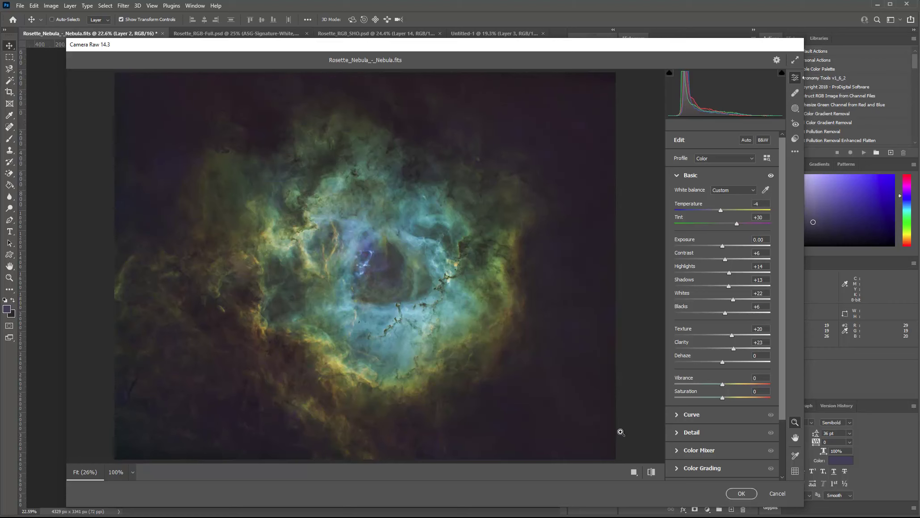
Set Noise Reduction to 12 and inspect the nebula's core at 100%.
left_click_drag(781, 382, 786, 424)
left_click_drag(782, 356, 783, 369)
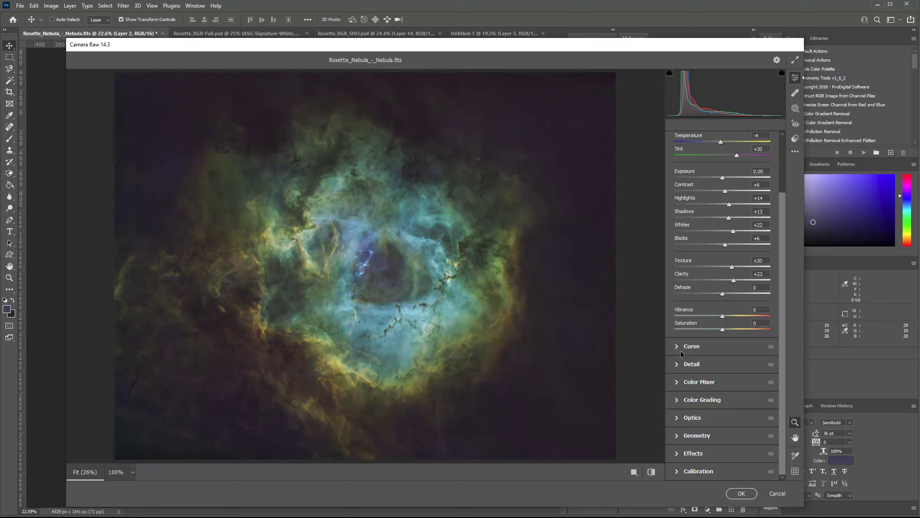
left_click(680, 364)
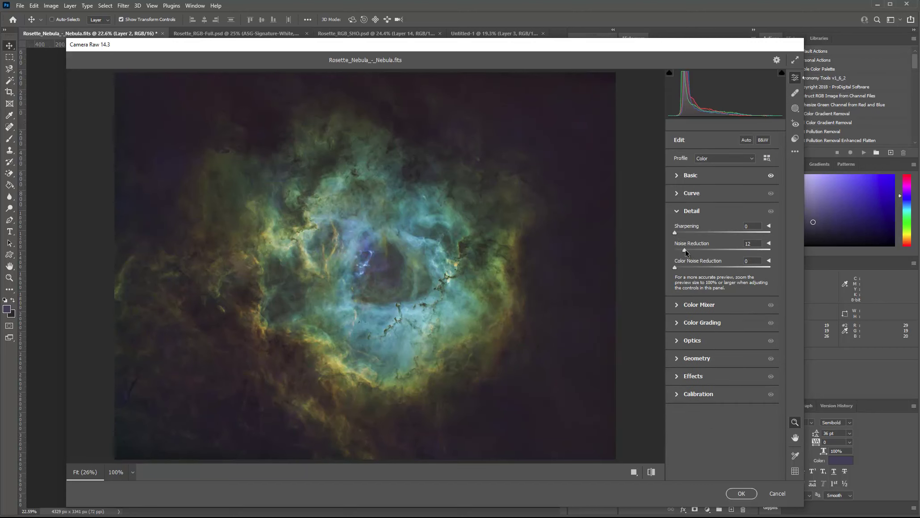
left_click(533, 271)
left_click(364, 290)
left_click(676, 211)
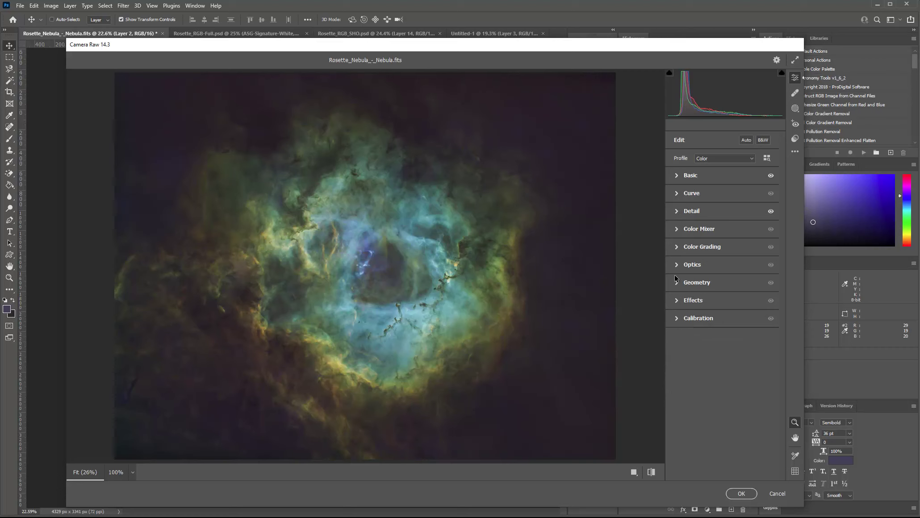
Try Color Mixer luminance values of +11 for Yellows and +41 for Blues.
left_click(676, 318)
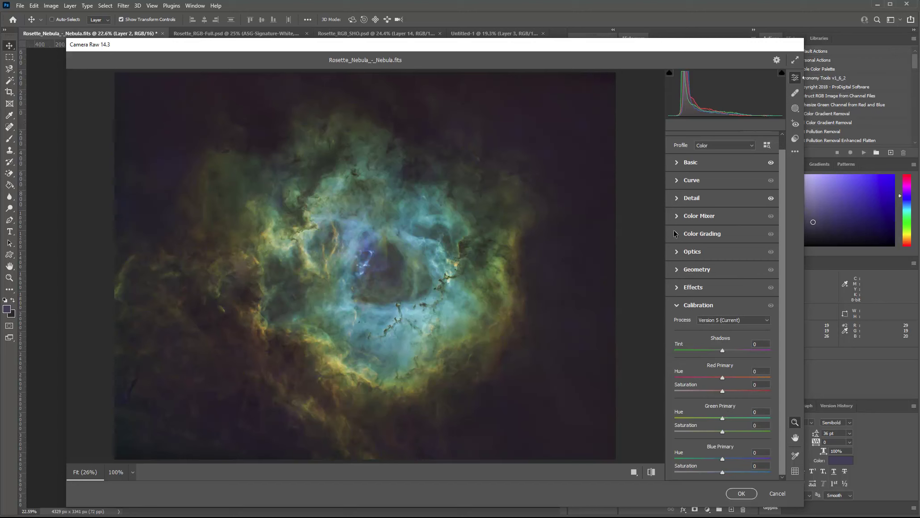
left_click(675, 217)
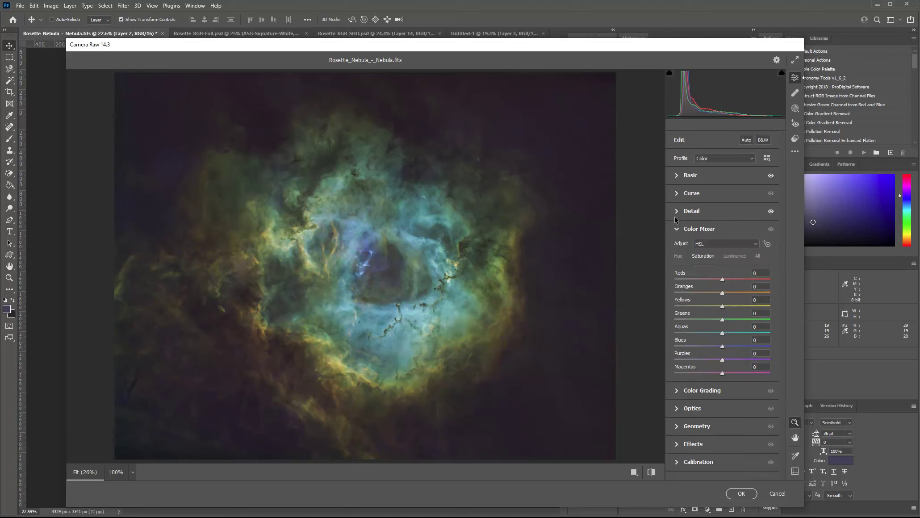
left_click(677, 256)
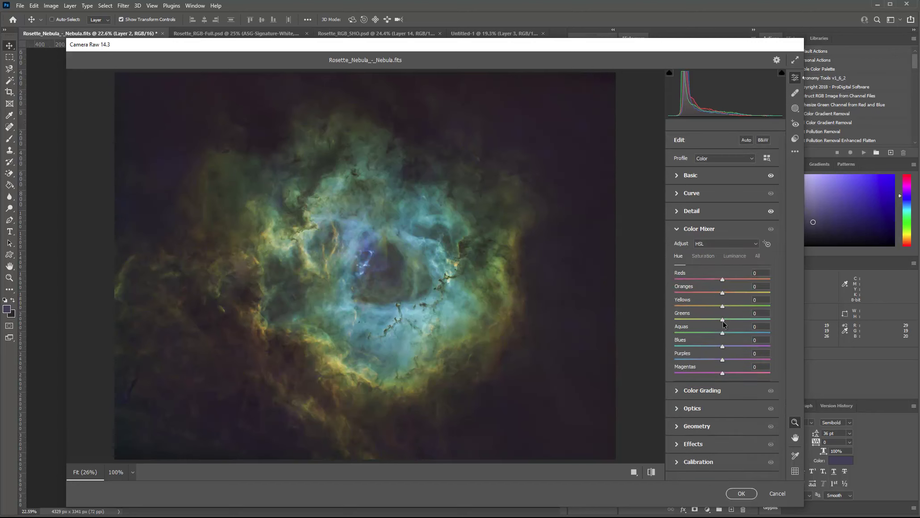
left_click_drag(769, 326, 723, 336)
left_click(730, 257)
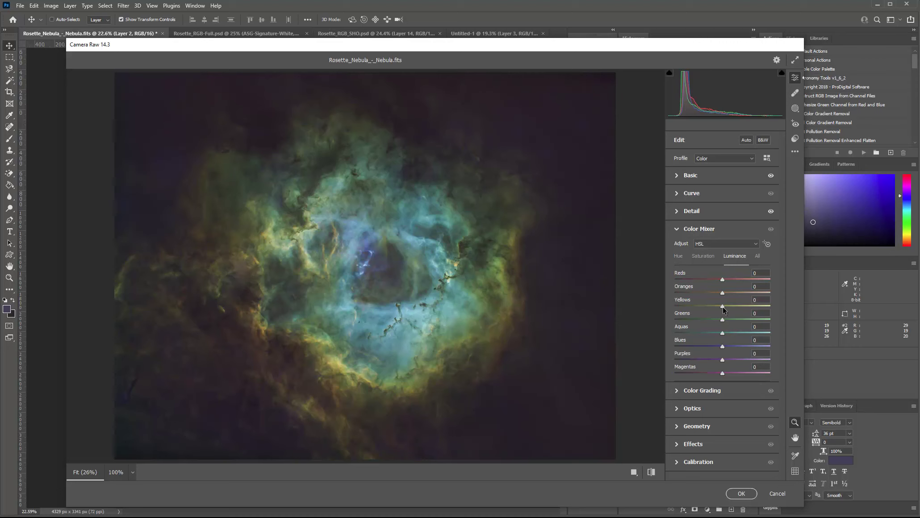
mouse_move(723, 307)
left_mouse_down()
mouse_move(784, 320)
mouse_move(649, 310)
mouse_move(749, 317)
mouse_move(729, 312)
left_mouse_up()
left_click_drag(721, 347, 741, 353)
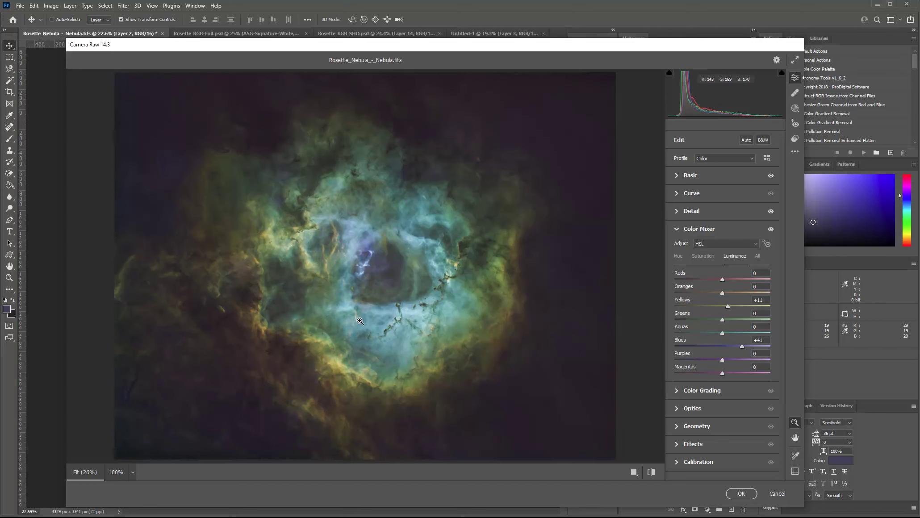
Check the nebula's core at 100%, lower the Blues luminance to +1 and reduce the Yellows luminance slightly.
left_click(344, 302)
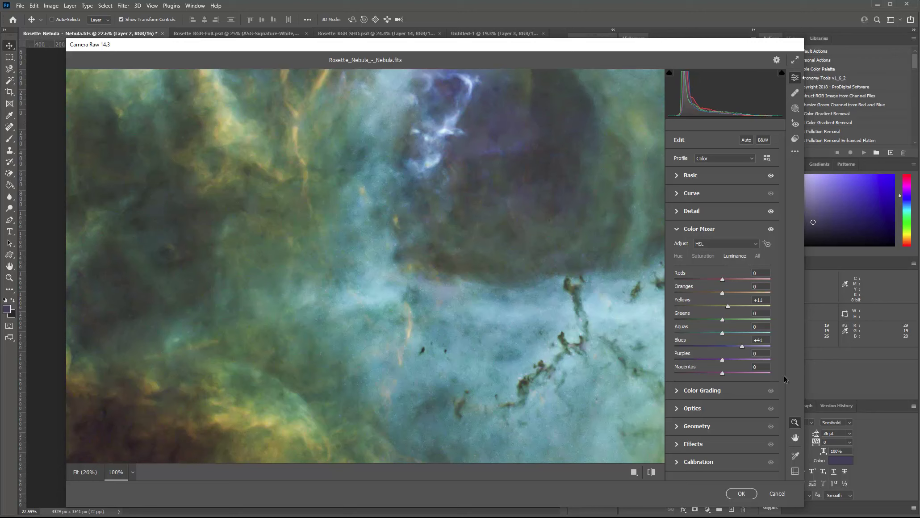
left_click_drag(742, 347, 724, 350)
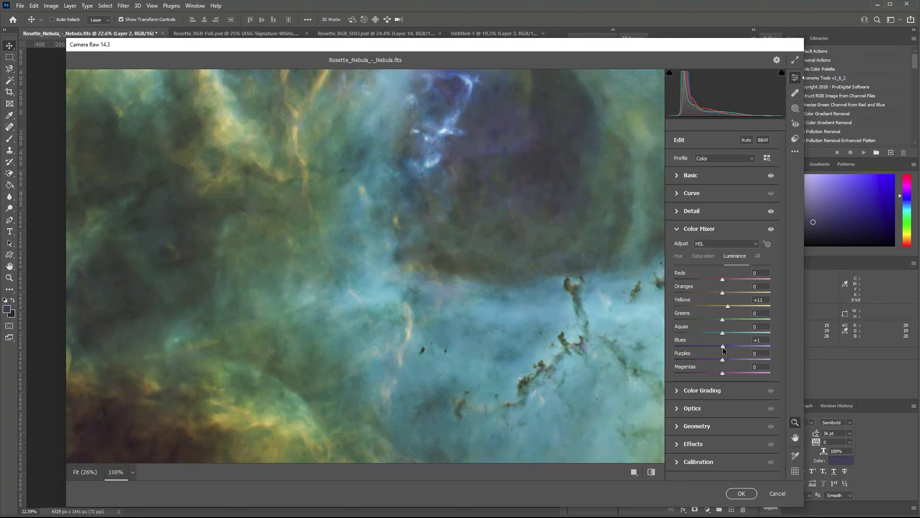
left_click_drag(727, 307, 724, 307)
left_click(677, 257)
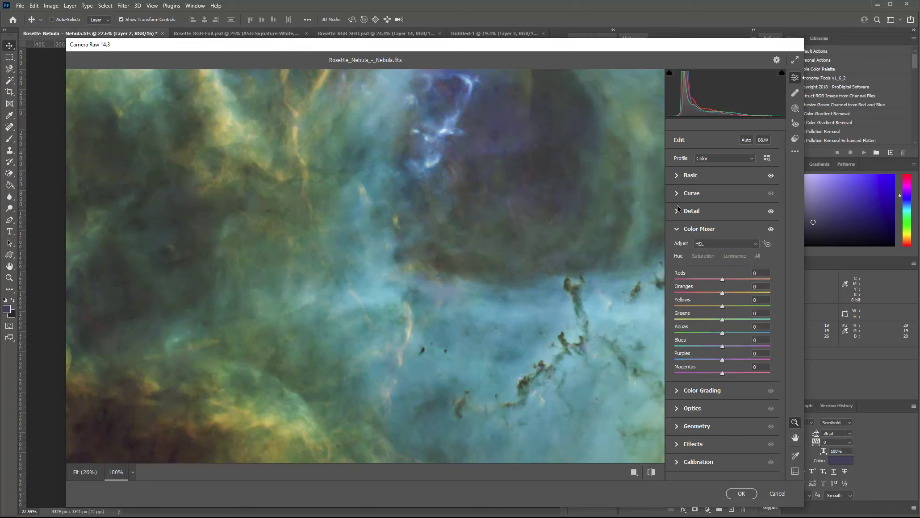
Compare the whole nebula with its original version and apply the Camera Raw adjustments.
left_click(676, 178)
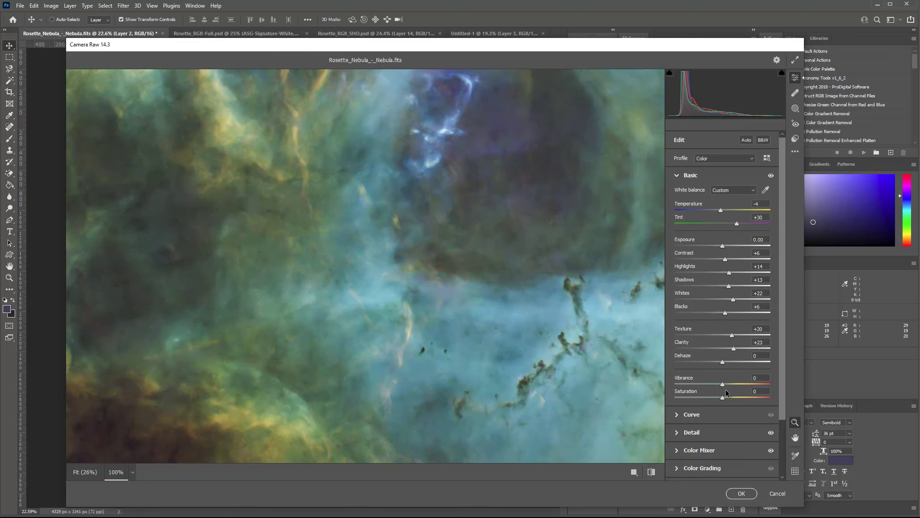
left_click(509, 285)
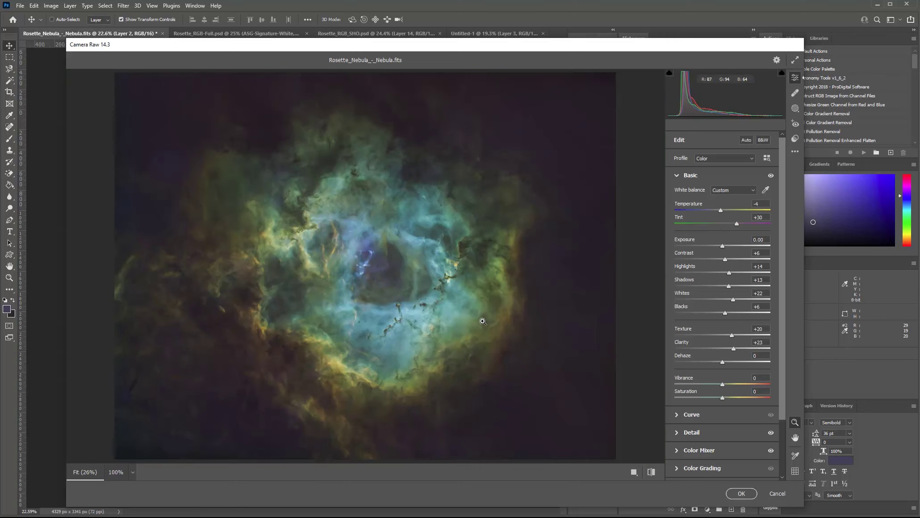
left_click(651, 472)
left_click(652, 473)
left_click(741, 493)
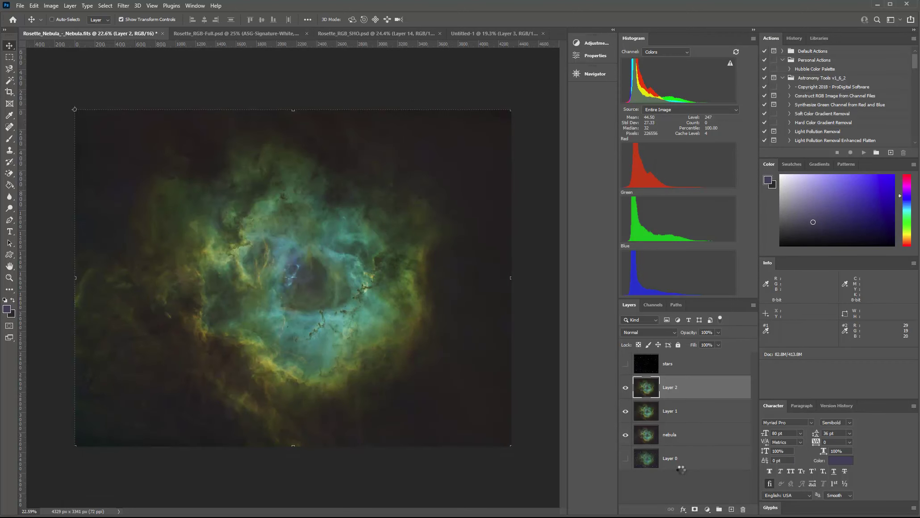
Toggle Layer 2 and the stars layer to check them, and stamp the visible layers into a new layer below the stars.
left_click(625, 388)
left_click(626, 388)
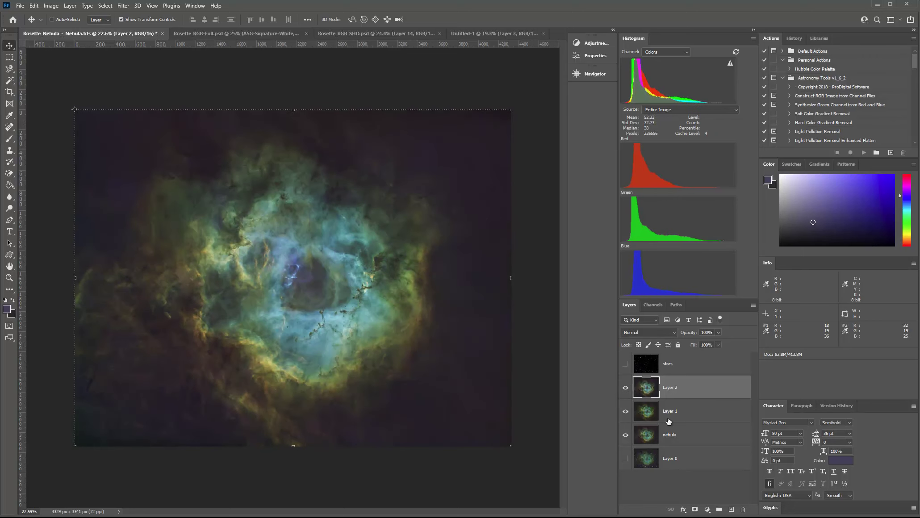
left_click(626, 364)
left_click(626, 364)
key("ctrl+shift+alt+e")
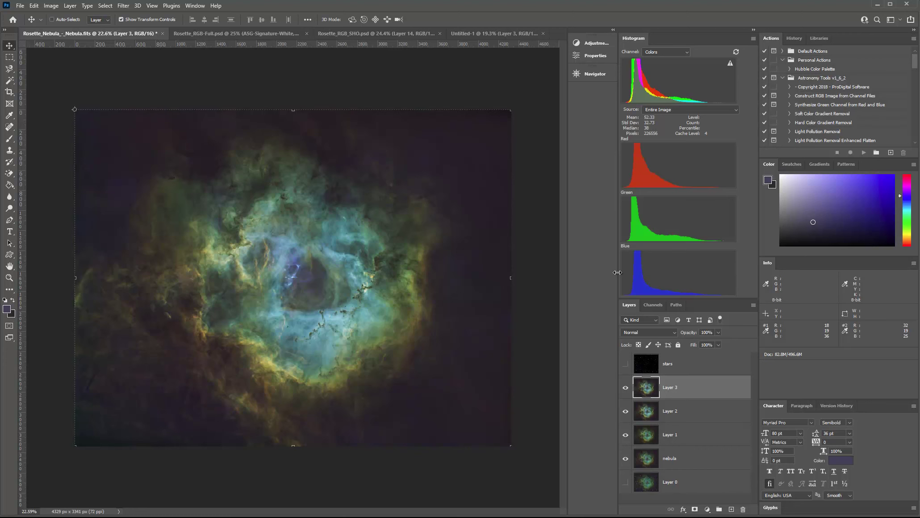
Apply a High Pass filter to the stamped layer with a radius of about 5.0 pixels, after trying 37.4 pixels.
scroll(361, 321, "up", 2)
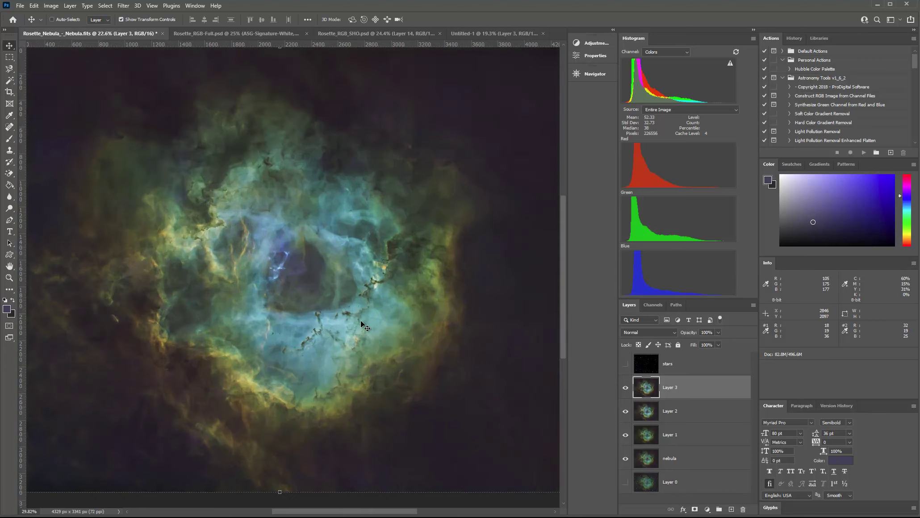
scroll(361, 321, "up", 2)
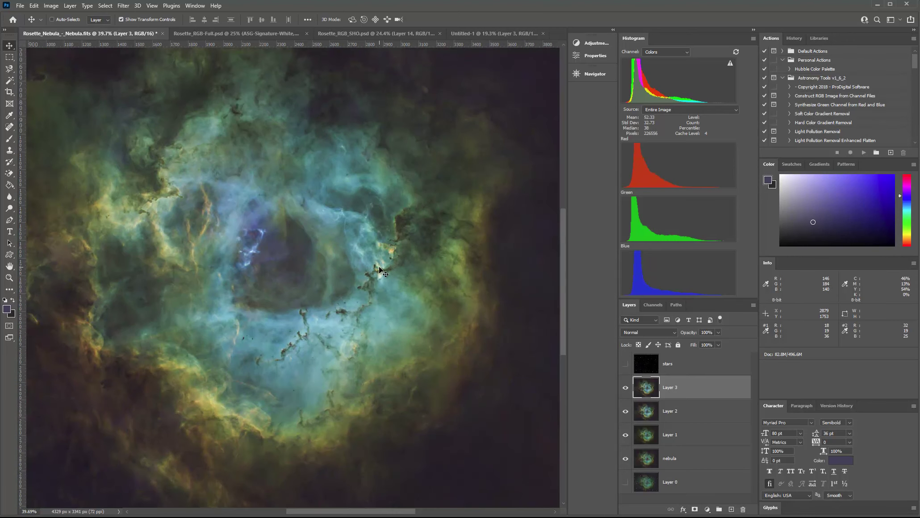
scroll(367, 314, "down", 2)
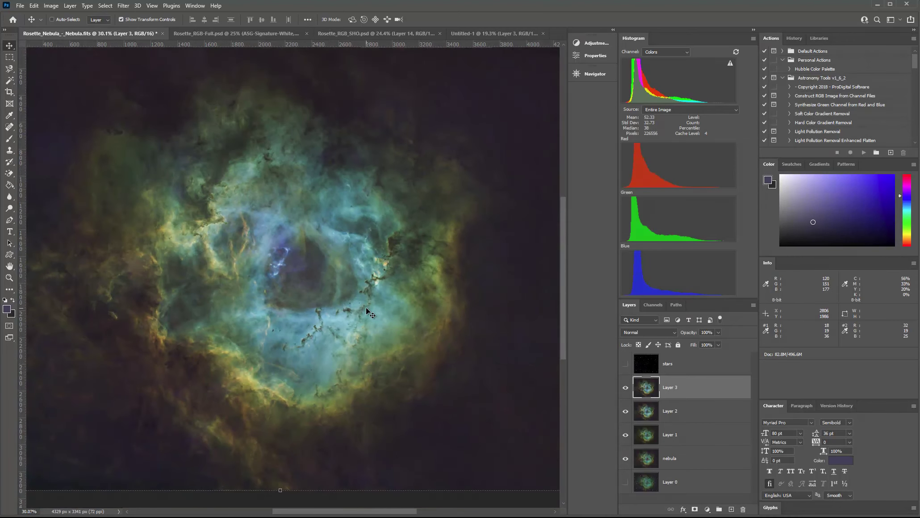
scroll(303, 264, "down", 1)
scroll(330, 325, "up", 3)
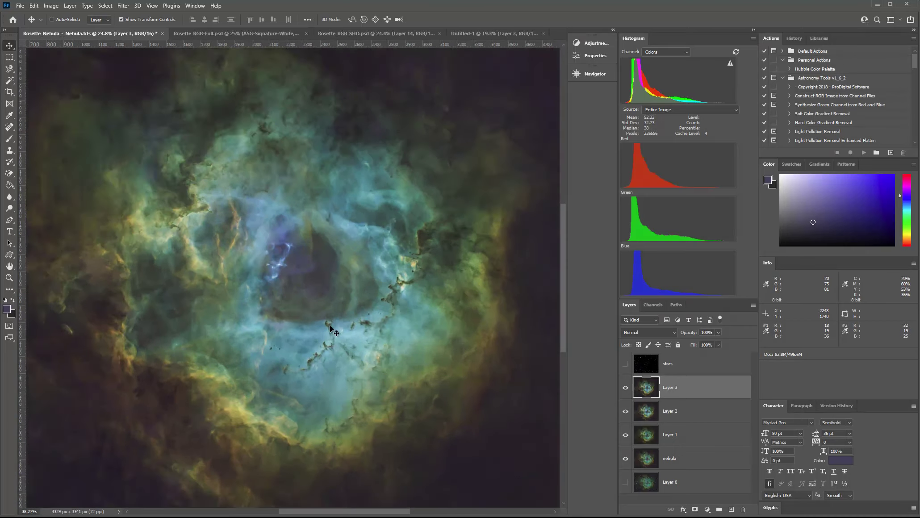
scroll(342, 371, "up", 2)
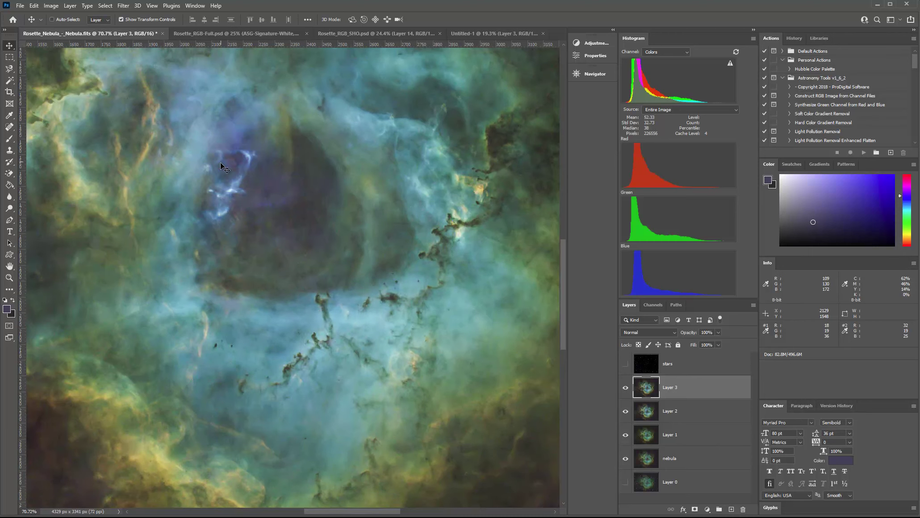
left_click(121, 7)
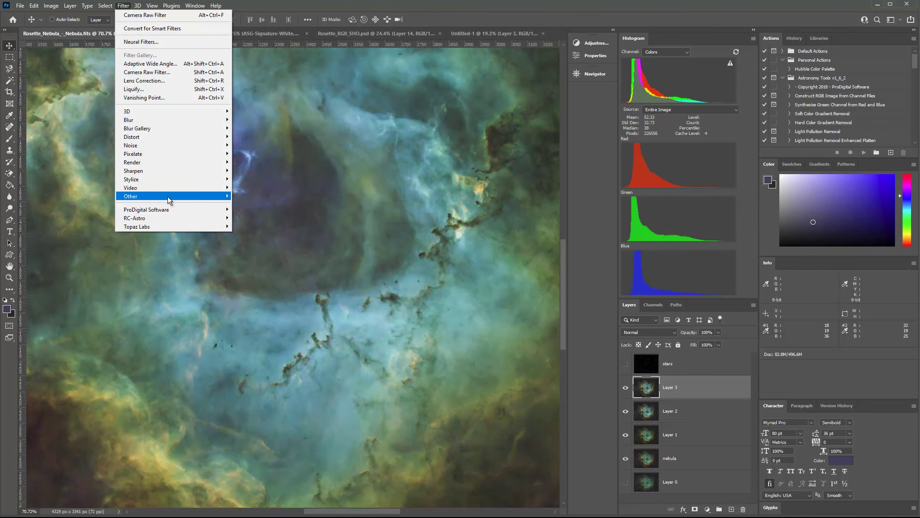
mouse_move(175, 197)
left_click(252, 204)
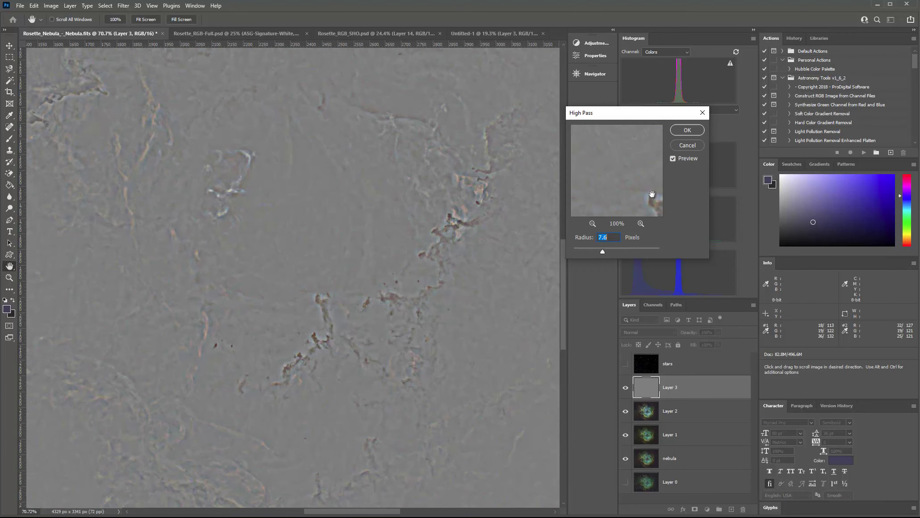
left_click_drag(599, 252, 617, 249)
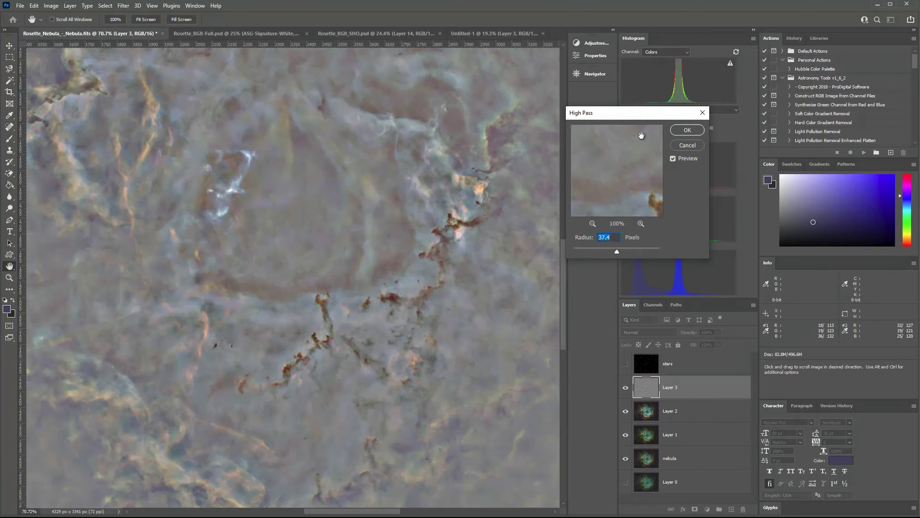
left_click_drag(616, 251, 593, 250)
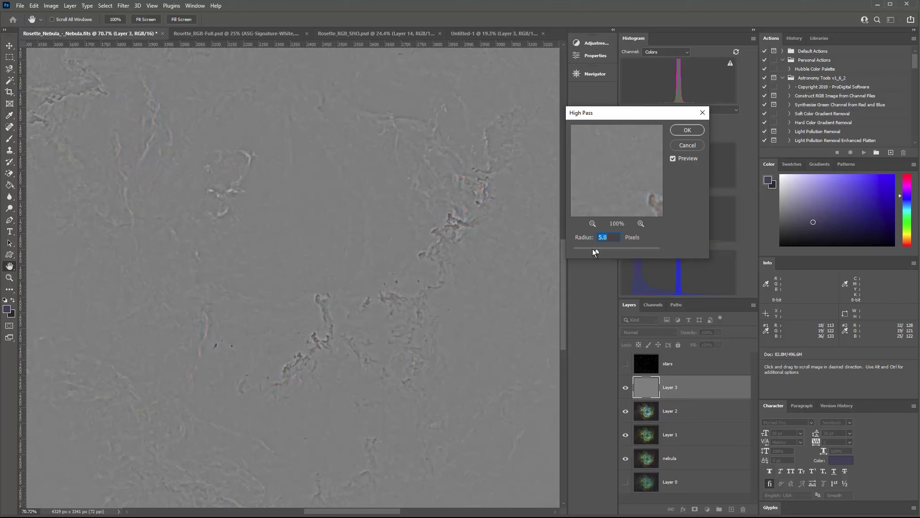
left_click_drag(596, 252, 596, 251)
left_click(680, 132)
Fully desaturate the high-pass layer with Hue/Saturation.
key("v")
key("ctrl+0")
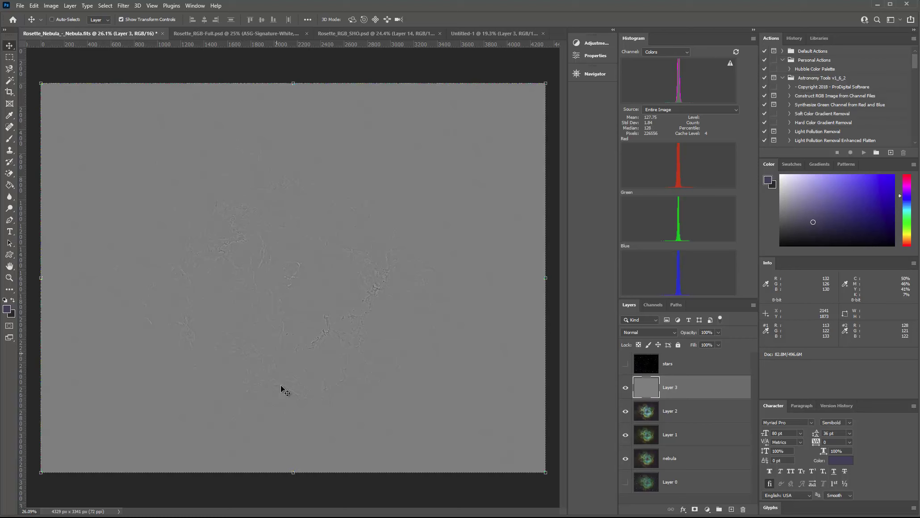
right_click(314, 306)
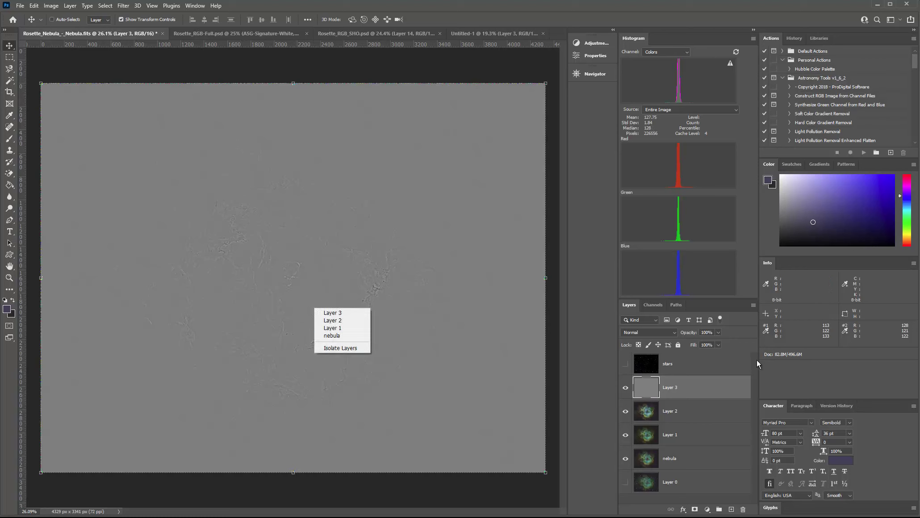
left_click(707, 395)
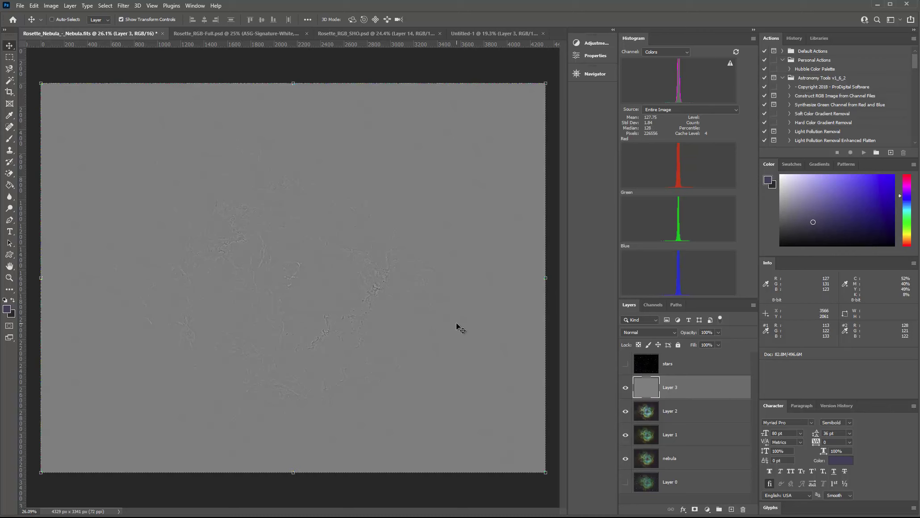
key("ctrl+u")
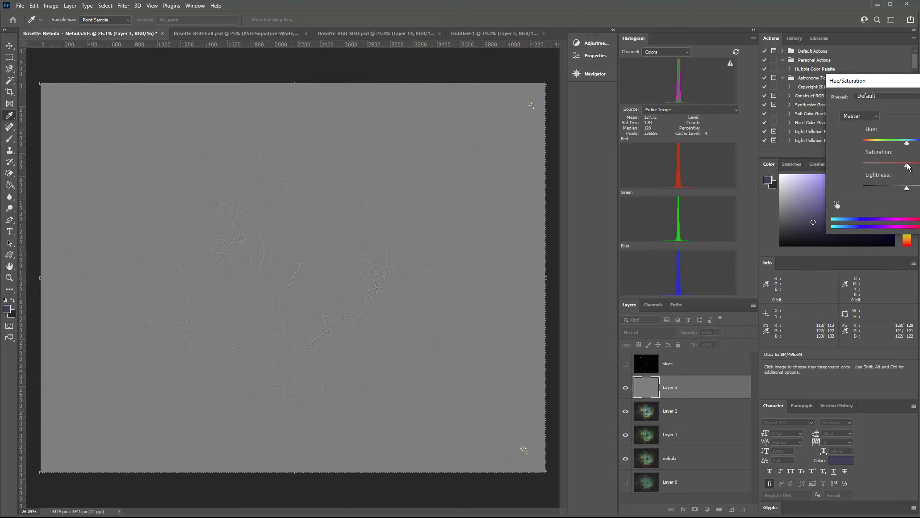
left_click_drag(906, 166, 860, 165)
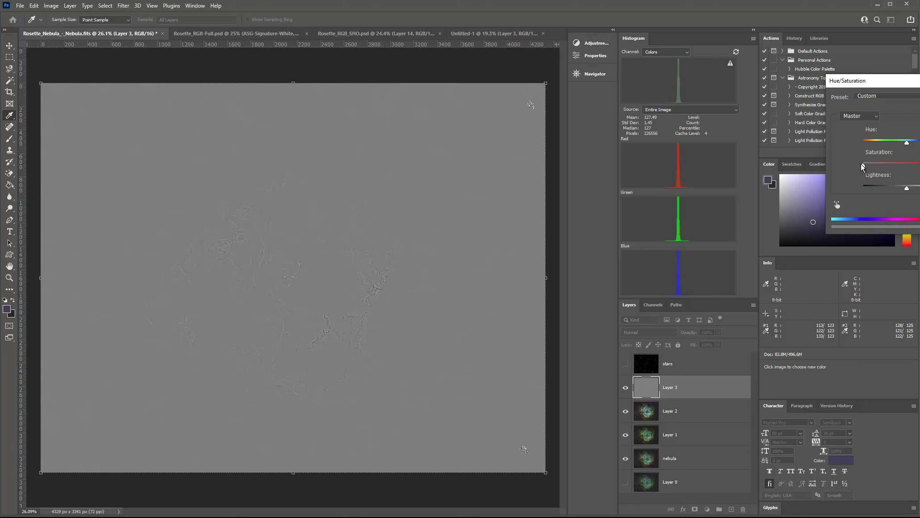
key("Return")
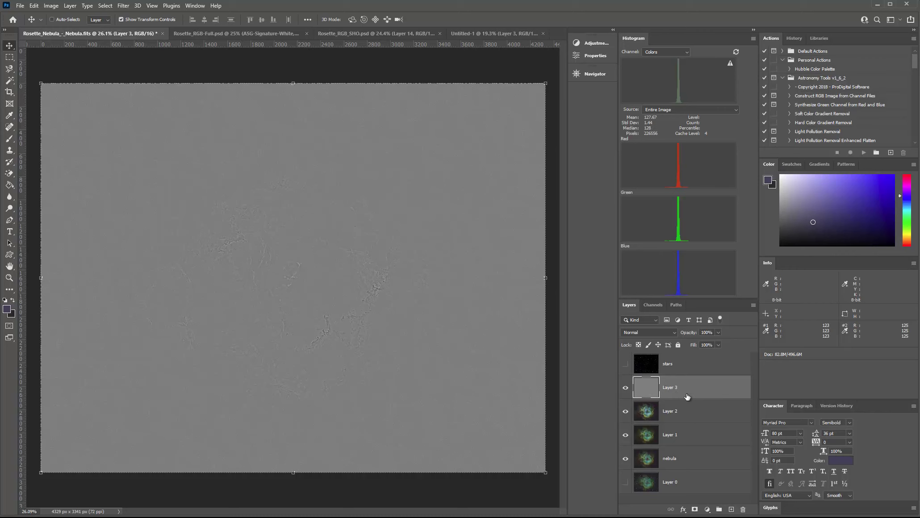
Set the high-pass layer's blend mode to Overlay after previewing stronger light modes such as Hard Light.
left_click(674, 332)
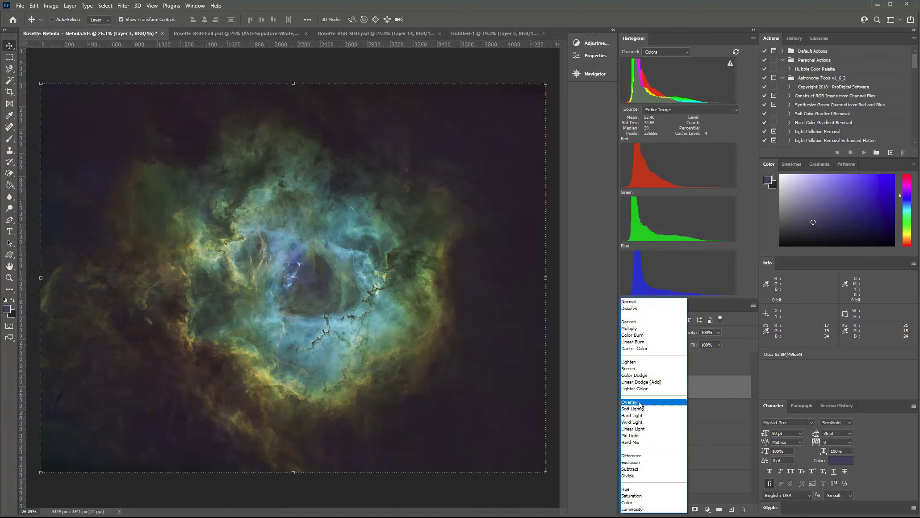
left_click(639, 403)
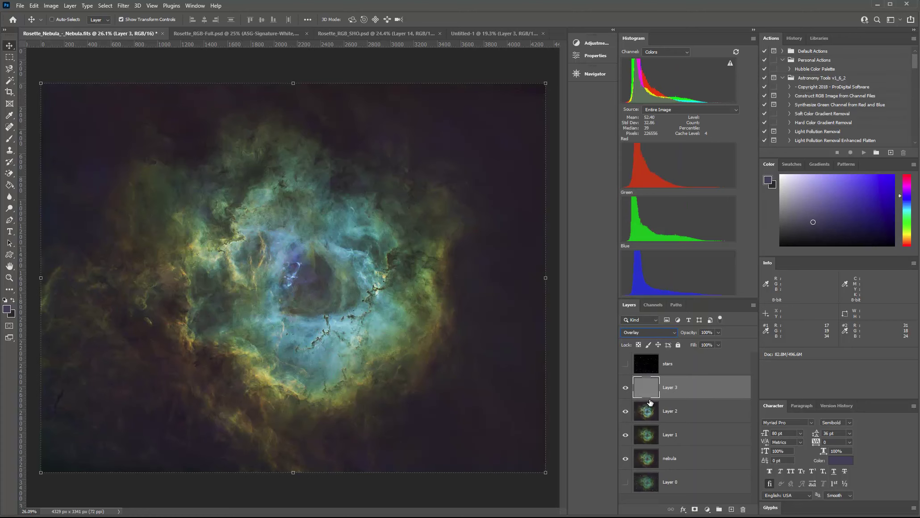
left_click(675, 332)
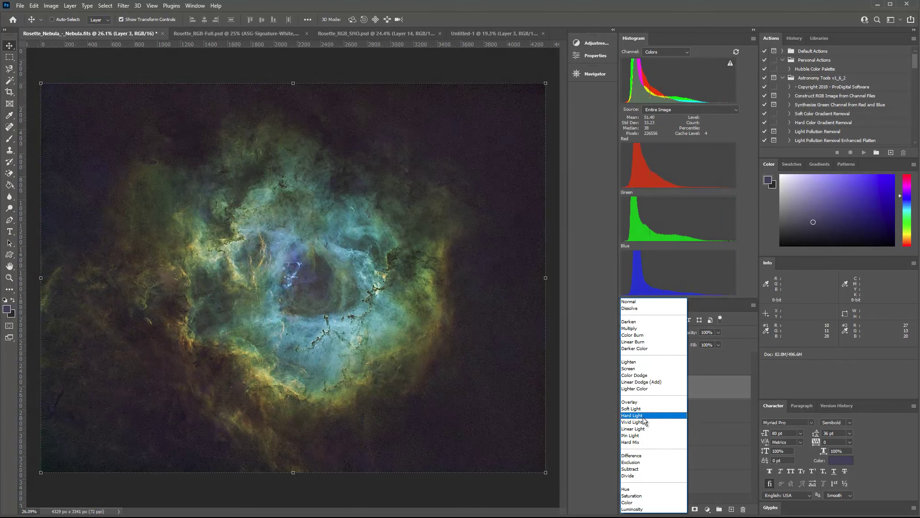
left_click(642, 403)
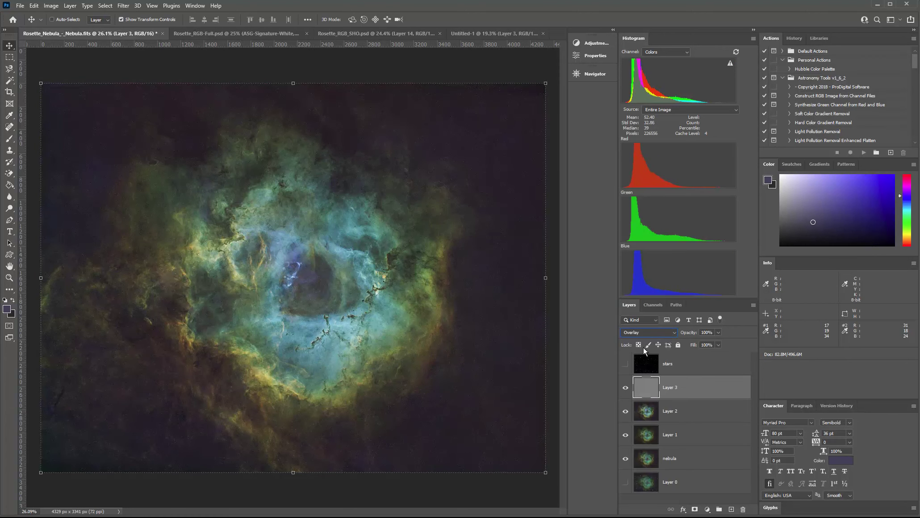
Compare the nebula's core with the high-pass overlay layer hidden and shown.
left_click(625, 388)
left_click(625, 388)
scroll(372, 300, "up", 3)
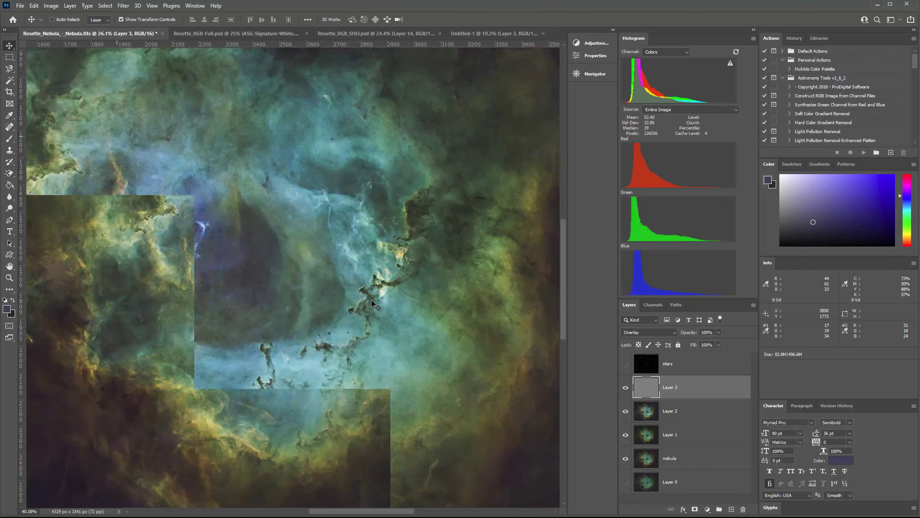
scroll(372, 304, "up", 2)
left_click(625, 389)
left_click(625, 392)
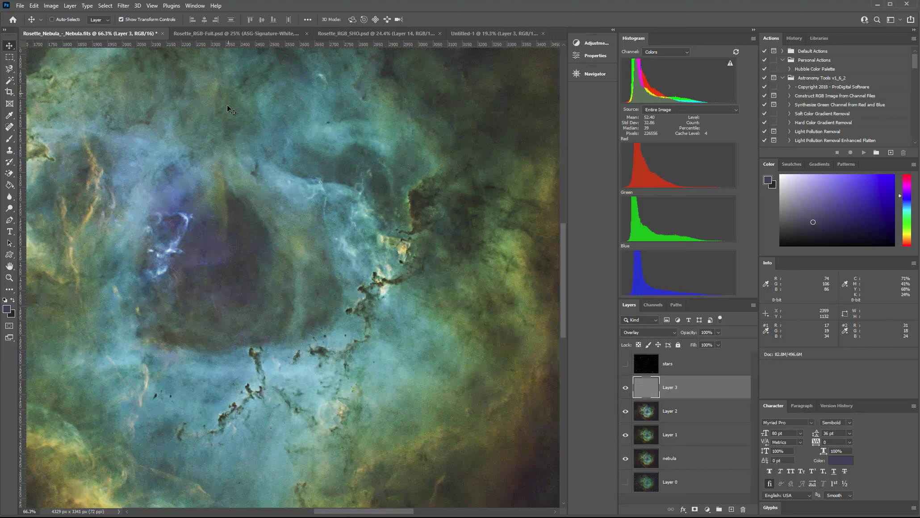
left_click(625, 390)
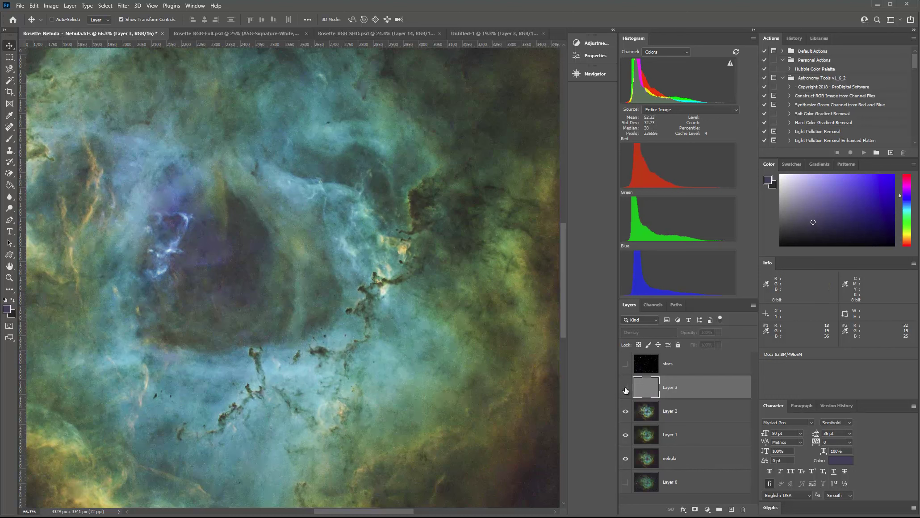
left_click(625, 390)
left_click(625, 391)
left_click(626, 390)
left_click(626, 388)
Add a layer mask to the high-pass layer, invert it to black, and toggle the layer to check it.
left_click(696, 508)
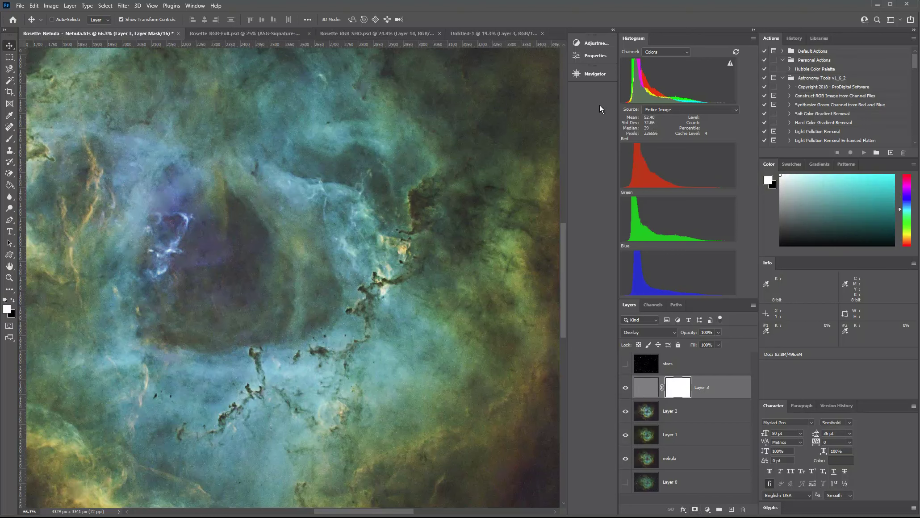
left_click(593, 56)
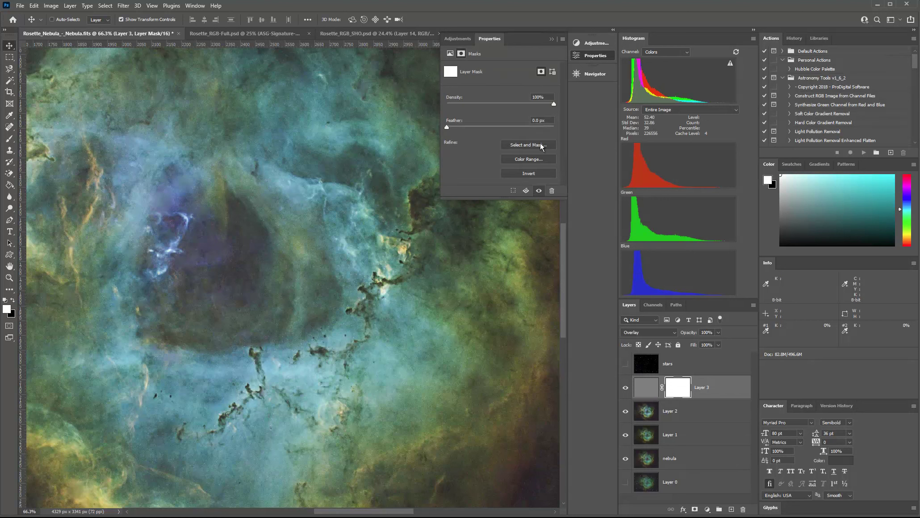
left_click(528, 173)
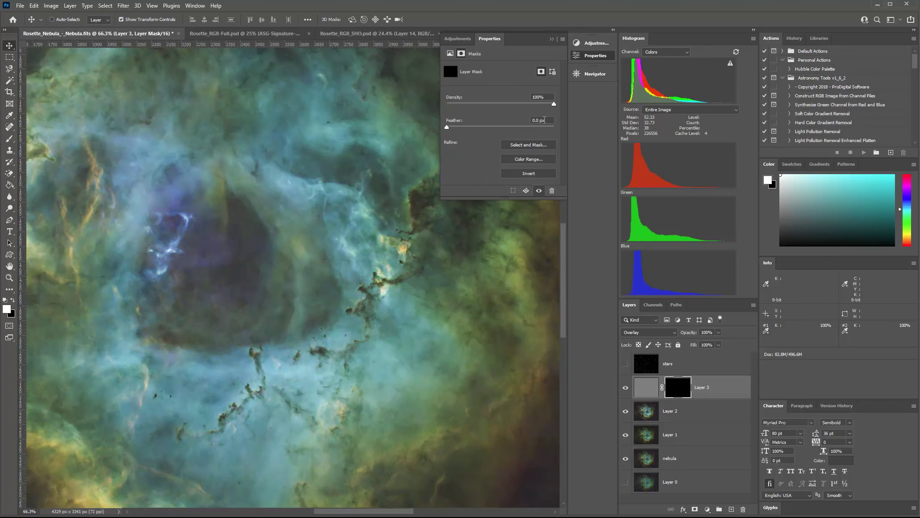
left_click(551, 39)
left_click(625, 388)
left_click(626, 389)
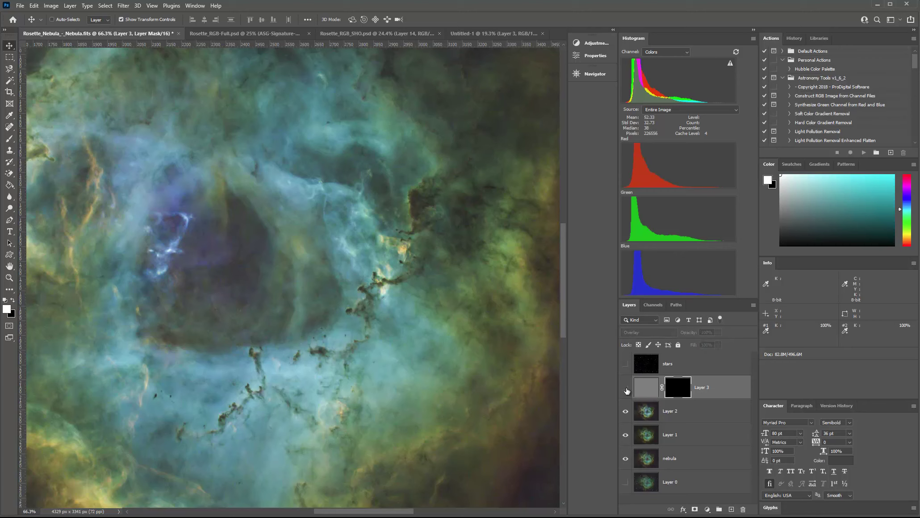
left_click(626, 389)
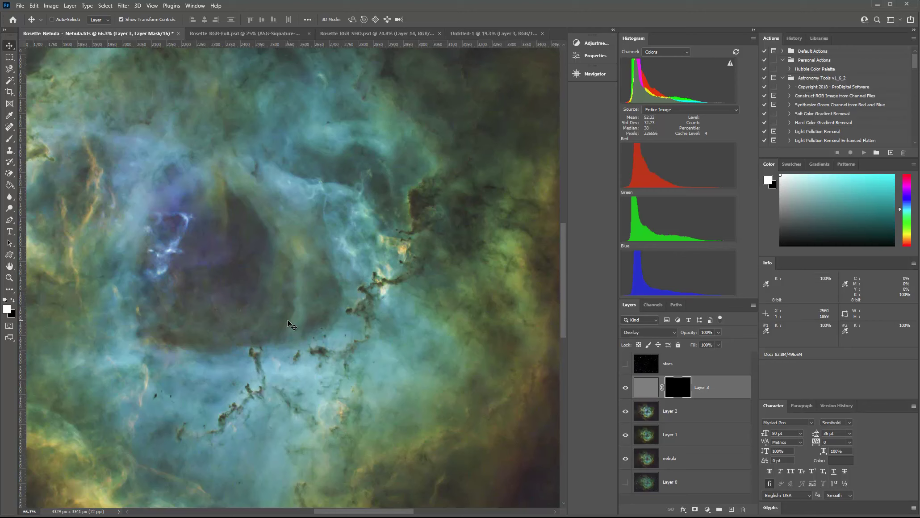
Set up a Soft Round brush for painting on the mask, with 40% opacity and 43% flow.
left_click(9, 140)
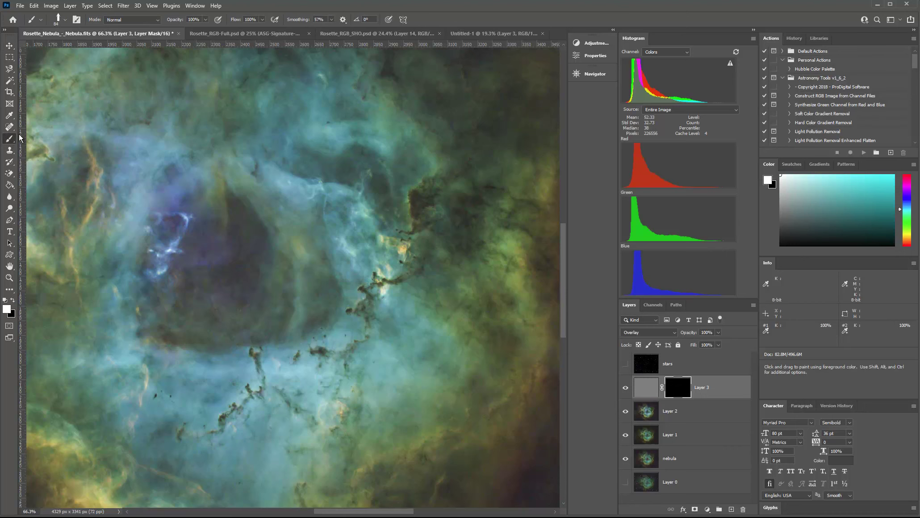
left_click(65, 21)
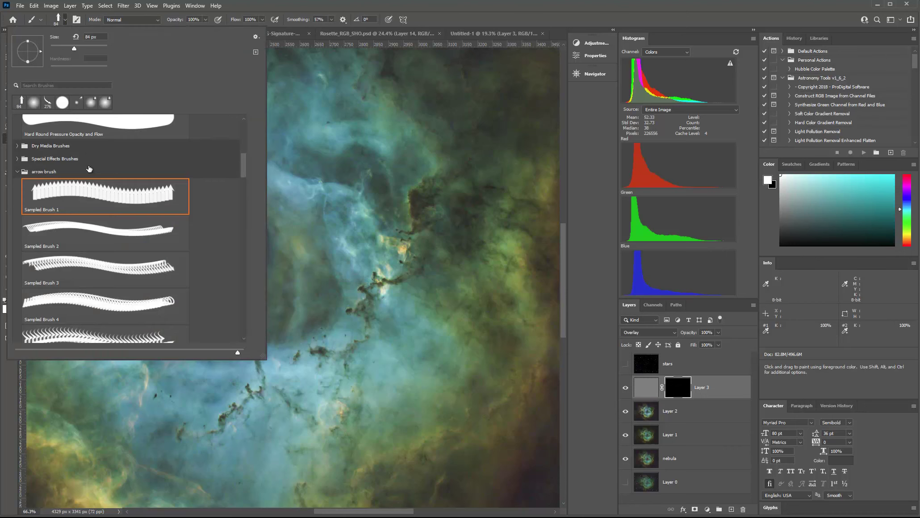
scroll(136, 194, "up", 5)
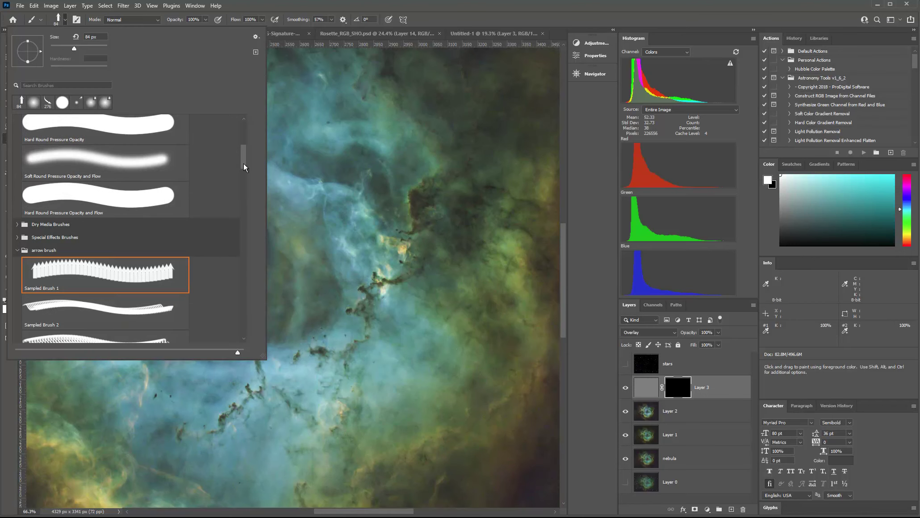
left_click_drag(244, 163, 247, 122)
left_click(121, 157)
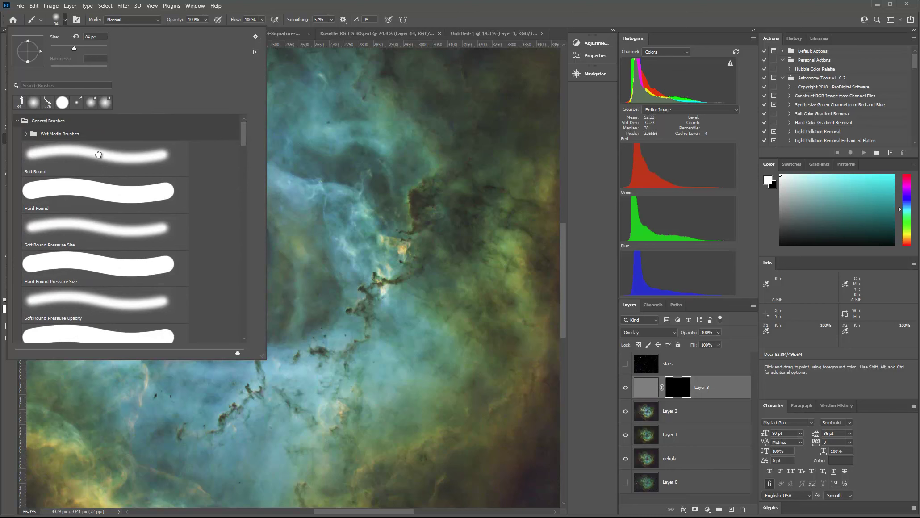
left_click(205, 19)
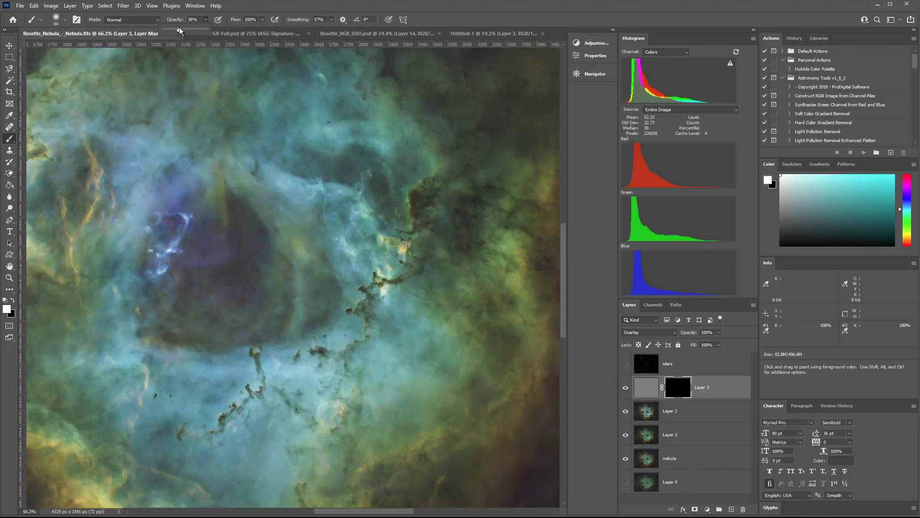
left_click(262, 19)
left_click_drag(263, 28, 261, 29)
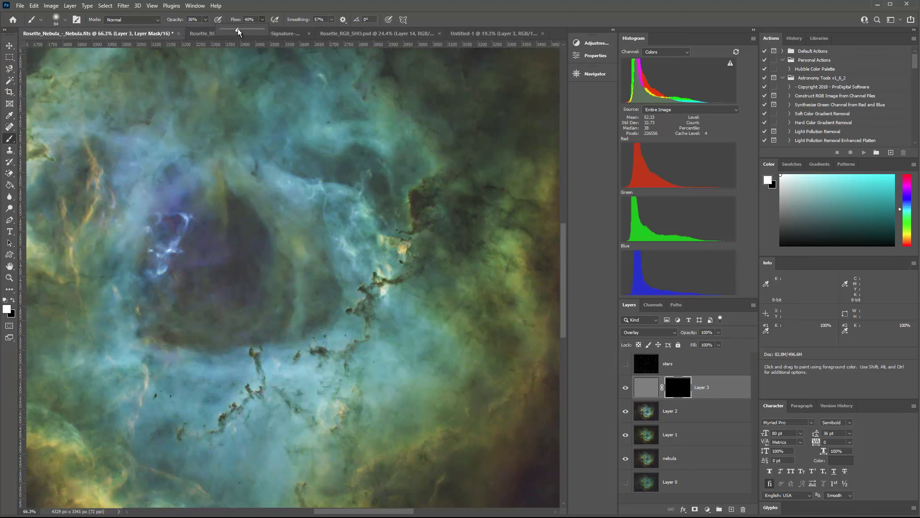
left_click(206, 19)
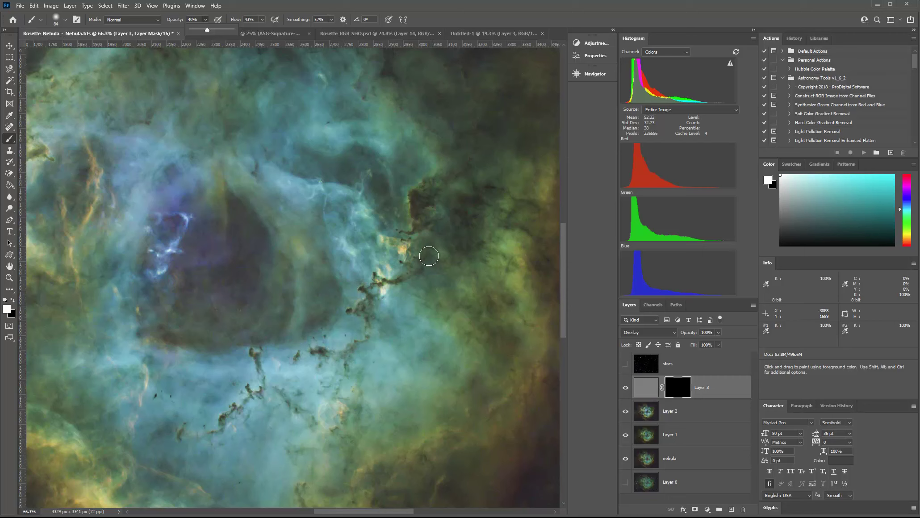
Paint white on the high-pass layer's mask along the dark dust lanes beside and below the core, using a brush of about 70 px.
key("bracketright")
key("bracketright")
key("bracketright")
key("bracketright")
key("bracketleft")
key("bracketleft")
key("bracketleft")
key("bracketleft")
key("bracketleft")
key("bracketleft")
key("bracketleft")
key("bracketleft")
key("bracketleft")
key("bracketleft")
key("bracketleft")
key("bracketleft")
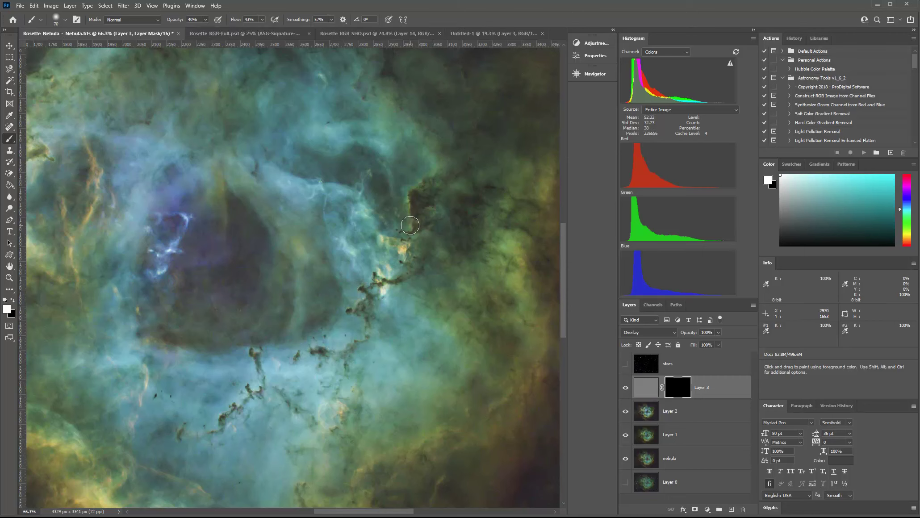
left_click_drag(412, 214, 412, 216)
mouse_move(412, 197)
left_mouse_down()
mouse_move(409, 267)
mouse_move(377, 274)
left_mouse_up()
mouse_move(255, 352)
left_mouse_down()
mouse_move(264, 379)
mouse_move(261, 350)
mouse_move(255, 394)
left_mouse_up()
mouse_move(255, 393)
left_mouse_down()
mouse_move(252, 351)
mouse_move(284, 413)
mouse_move(247, 386)
mouse_move(252, 403)
mouse_move(219, 419)
mouse_move(216, 433)
mouse_move(249, 383)
left_mouse_up()
mouse_move(321, 348)
left_mouse_down()
mouse_move(326, 358)
mouse_move(358, 345)
mouse_move(338, 376)
left_mouse_up()
Enlarge the brush to 100 px, reveal sharpening on more detail below the core, and toggle the high-pass layer to compare.
key("bracketright")
key("bracketright")
key("bracketright")
left_click(313, 422)
left_click(171, 399)
left_click(626, 389)
left_click(625, 388)
left_click(625, 389)
scroll(329, 303, "down", 5)
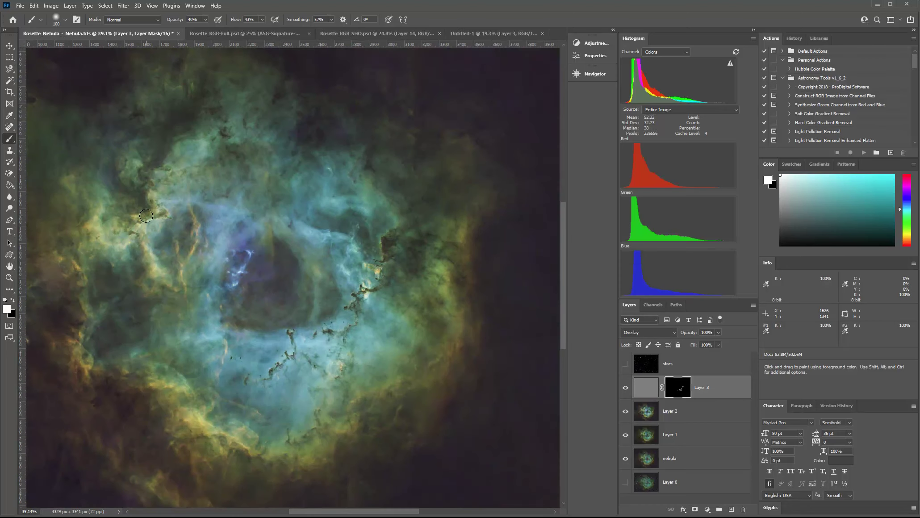
Paint the mask over the dust edge and filaments on the core's left side, and compare the high-pass layer on and off.
scroll(172, 219, "up", 8)
mouse_move(173, 219)
left_mouse_down()
mouse_move(188, 219)
mouse_move(168, 212)
mouse_move(104, 224)
mouse_move(119, 225)
mouse_move(93, 247)
mouse_move(106, 270)
mouse_move(83, 251)
mouse_move(109, 279)
mouse_move(87, 248)
mouse_move(163, 217)
mouse_move(201, 230)
left_mouse_up()
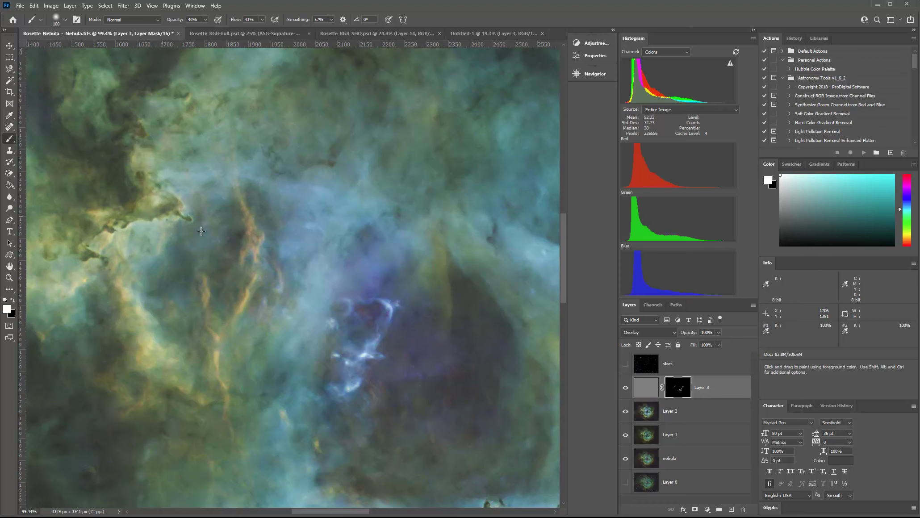
scroll(270, 189, "up", 2)
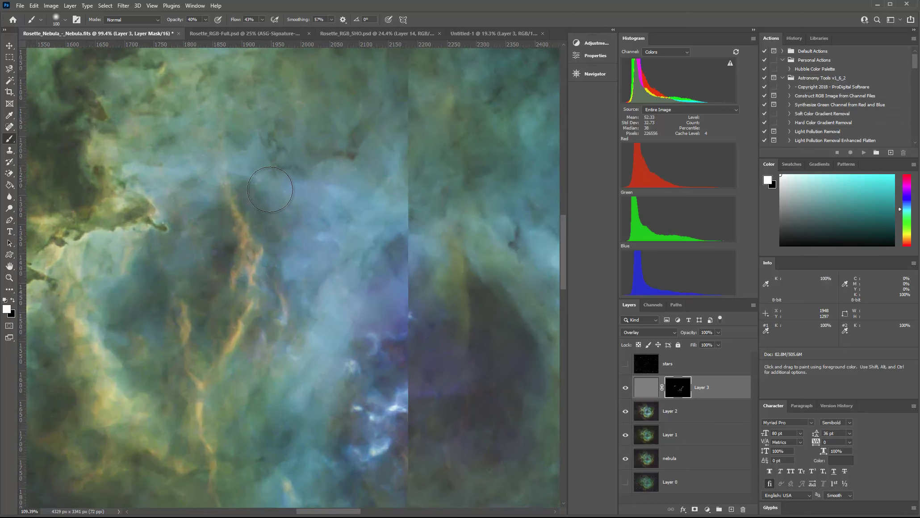
scroll(270, 190, "down", 4)
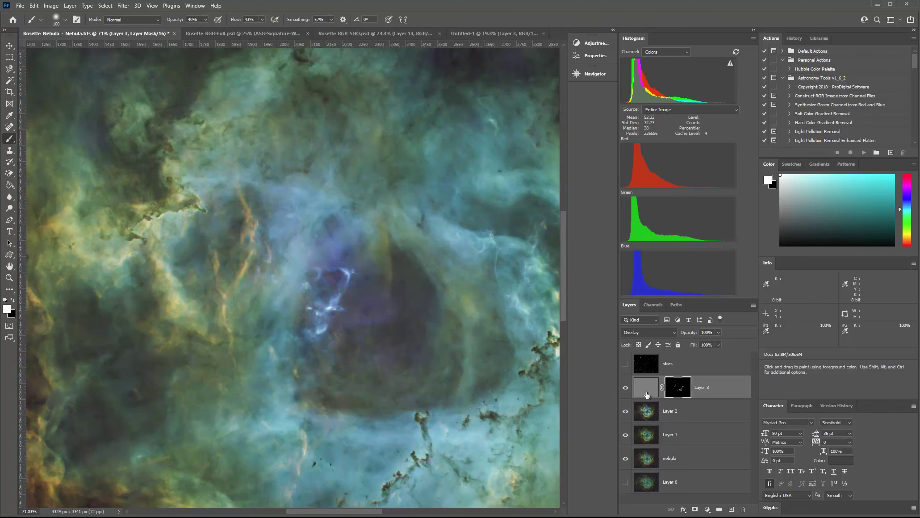
left_click(626, 388)
left_click(625, 388)
left_click(626, 388)
left_click(625, 388)
left_click(121, 6)
mouse_move(190, 197)
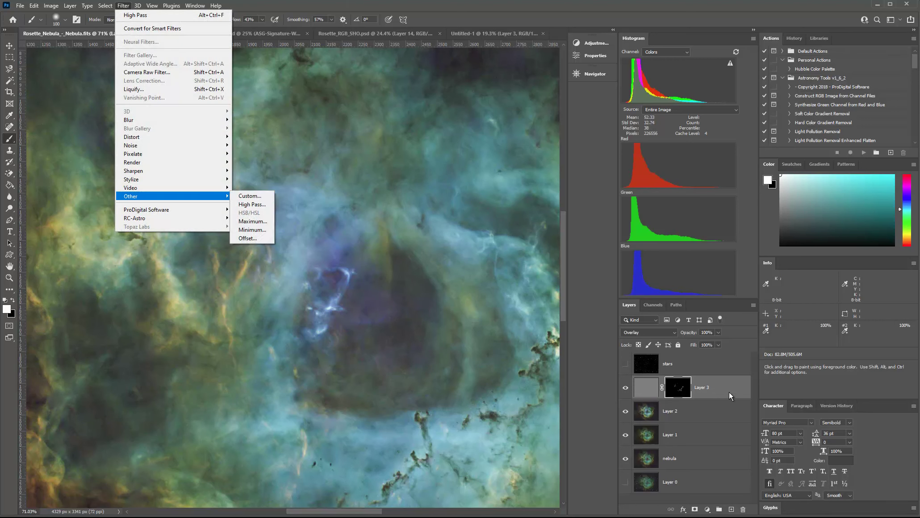
Stamp the visible layers into a new layer above the masked high-pass layer and toggle it to check.
left_click(650, 396)
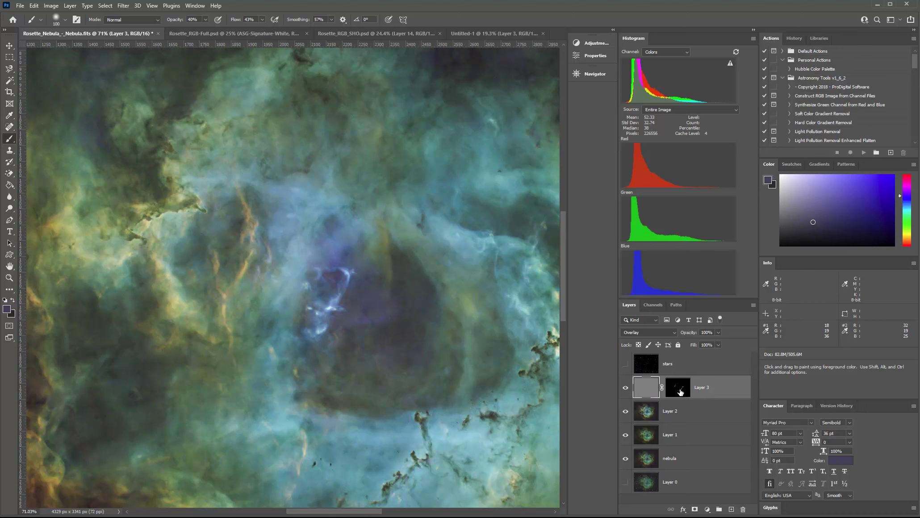
scroll(379, 307, "down", 5)
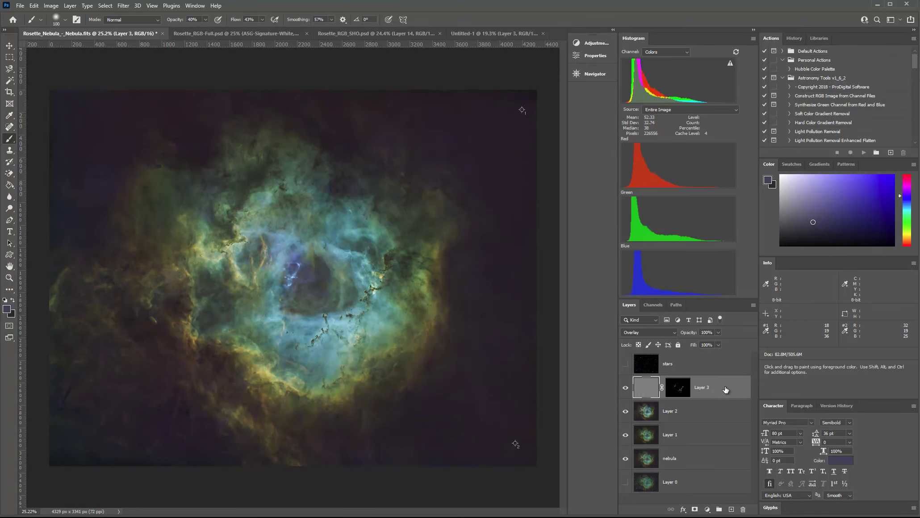
key("ctrl+shift+alt+n")
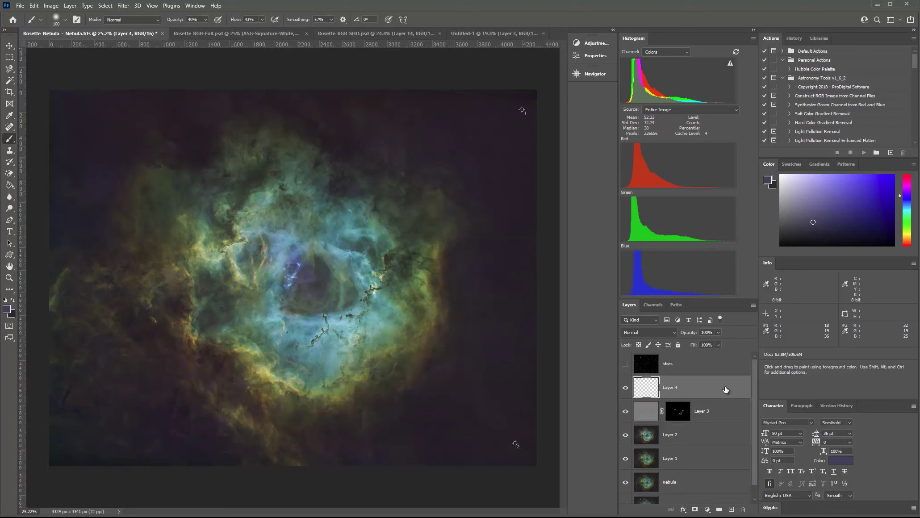
key("ctrl+shift+alt+e")
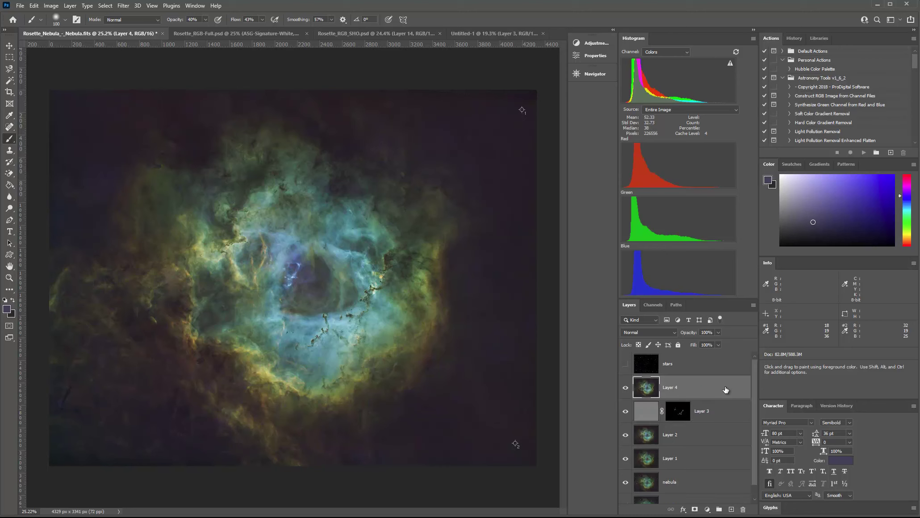
left_click(625, 388)
left_click(625, 389)
Hide Layers 1, 2 and 3 and toggle Layer 4 to compare it with the nebula layer.
scroll(666, 438, "down", 1)
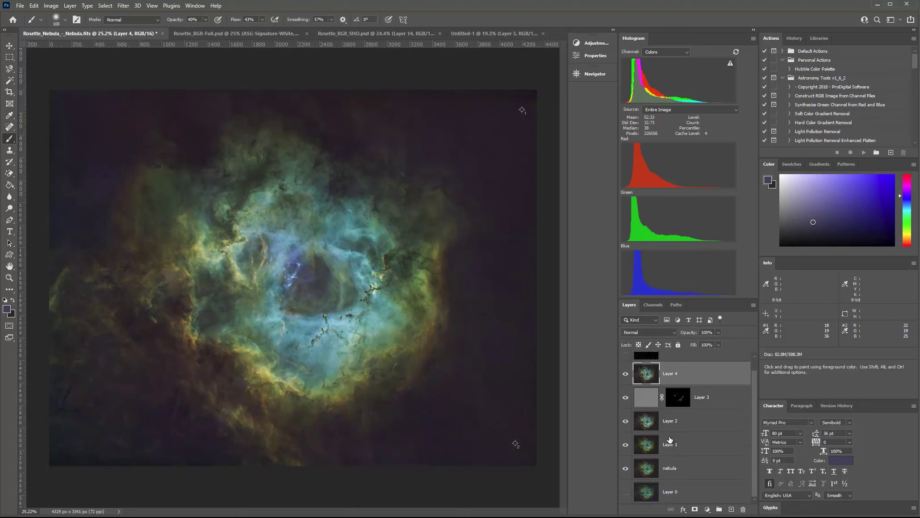
left_click_drag(624, 447, 624, 401)
left_click(625, 375)
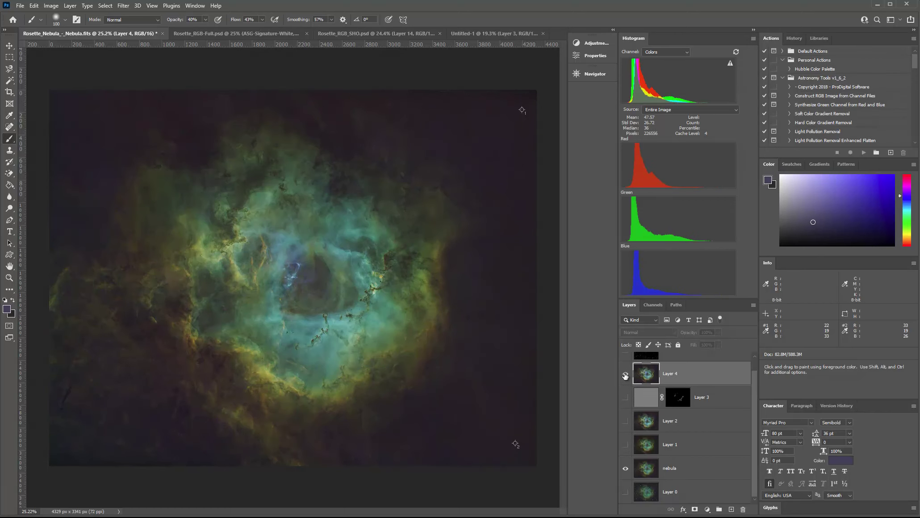
left_click(625, 375)
left_click(625, 375)
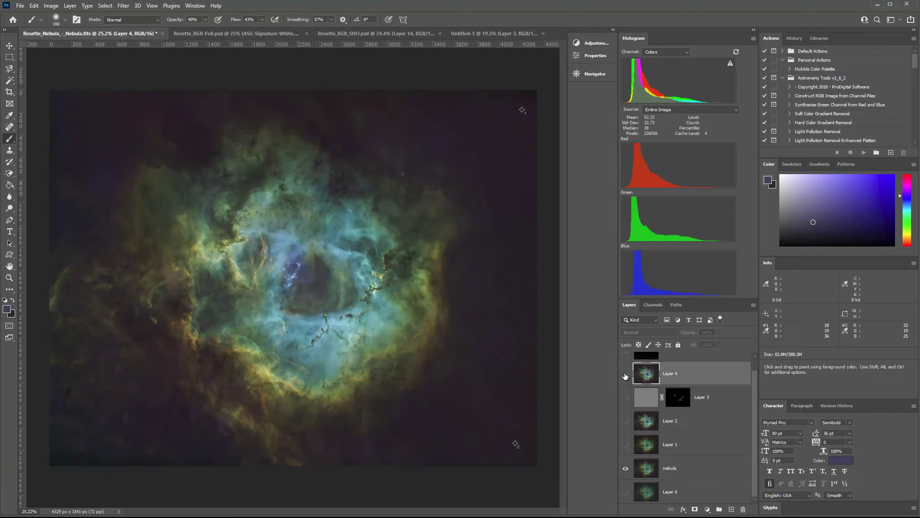
left_click(625, 375)
scroll(656, 384, "up", 1)
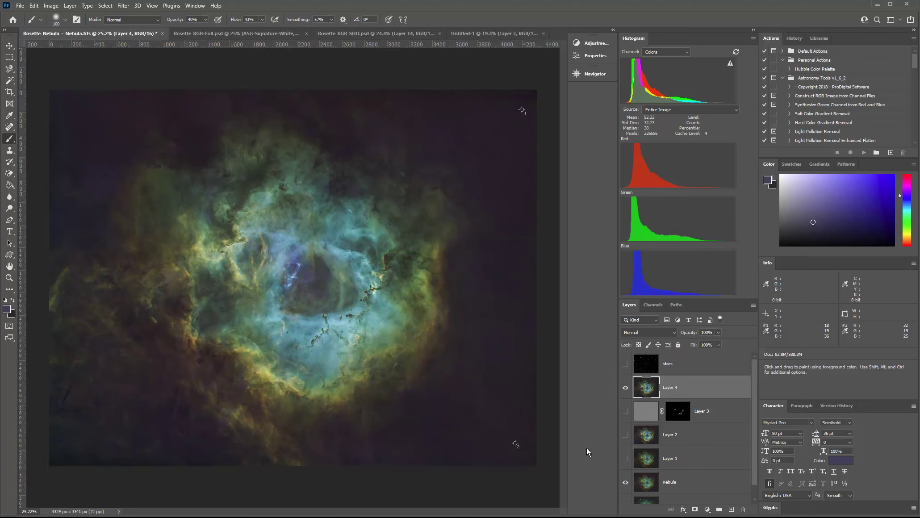
Inspect the red, green and blue channels of the stamped layer individually, and return to the RGB composite and the layer list.
left_click(653, 305)
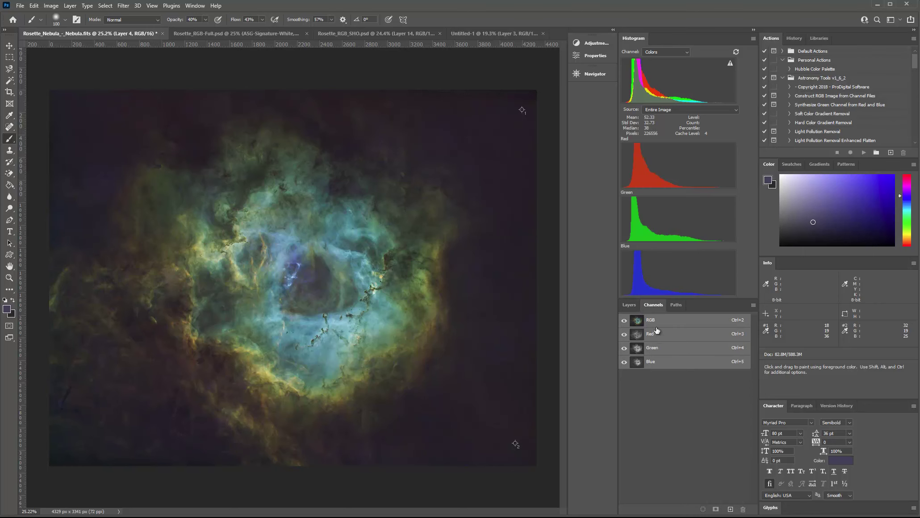
left_click(651, 335)
left_click(655, 351)
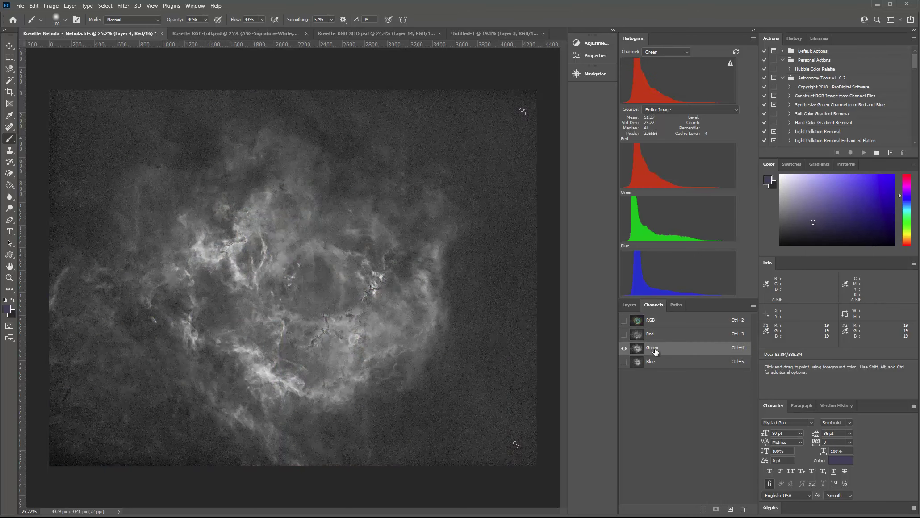
left_click(657, 362)
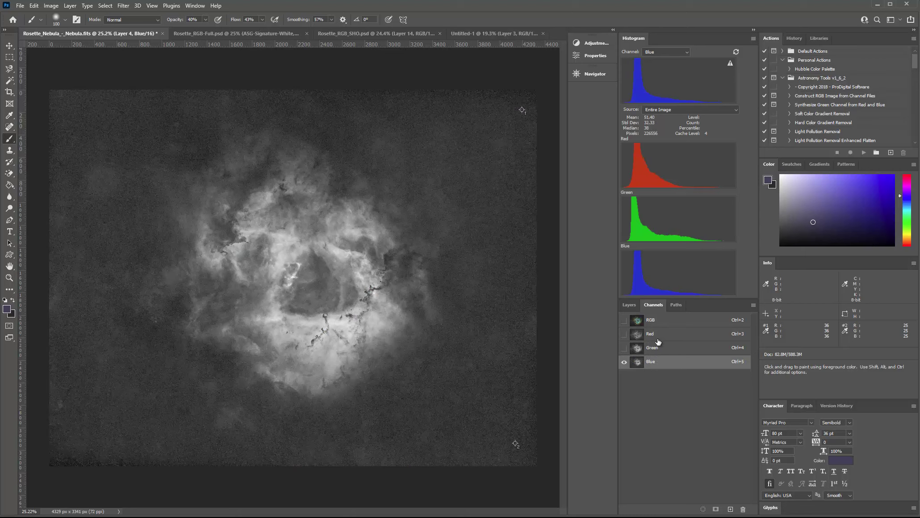
left_click(656, 335)
left_click(655, 320)
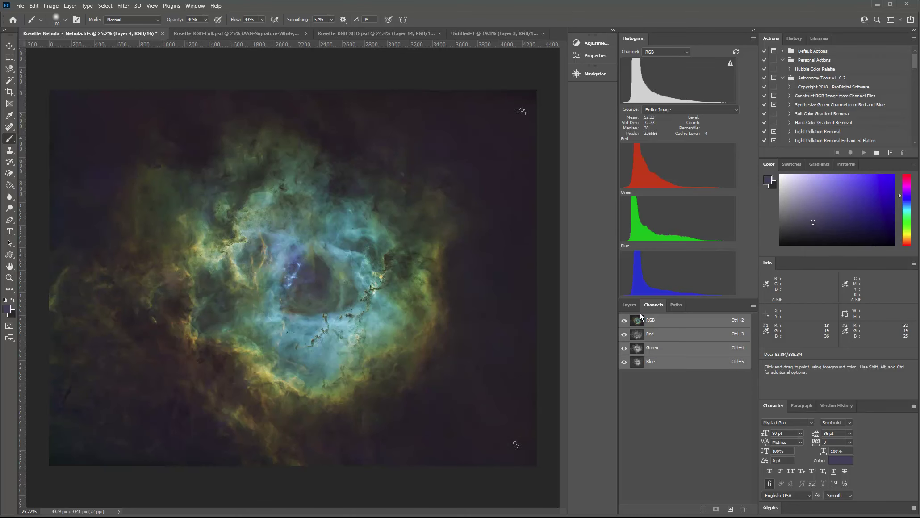
left_click(629, 305)
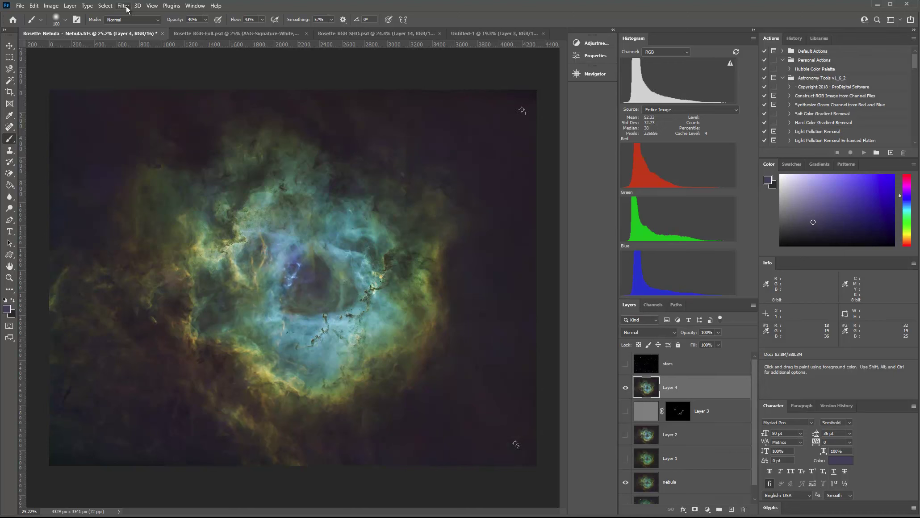
left_click(674, 461)
left_click(676, 368)
left_click(678, 390)
left_click(652, 305)
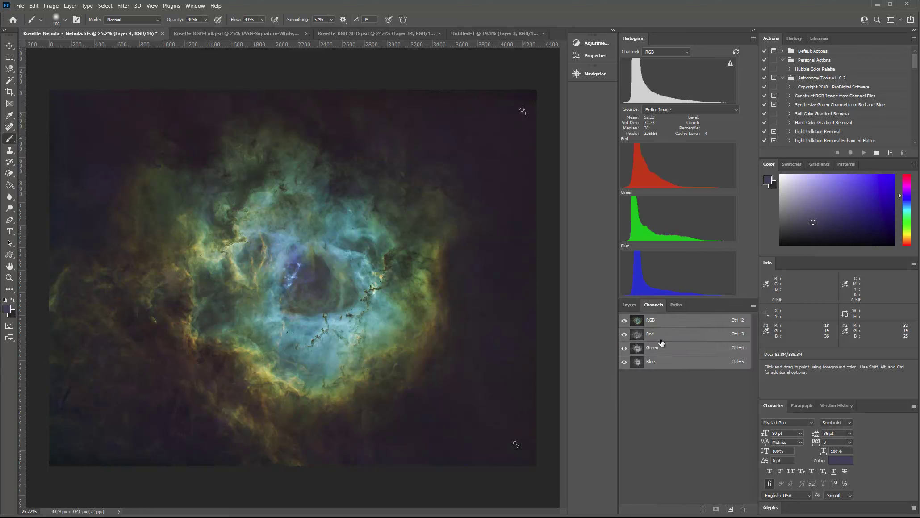
left_click(629, 305)
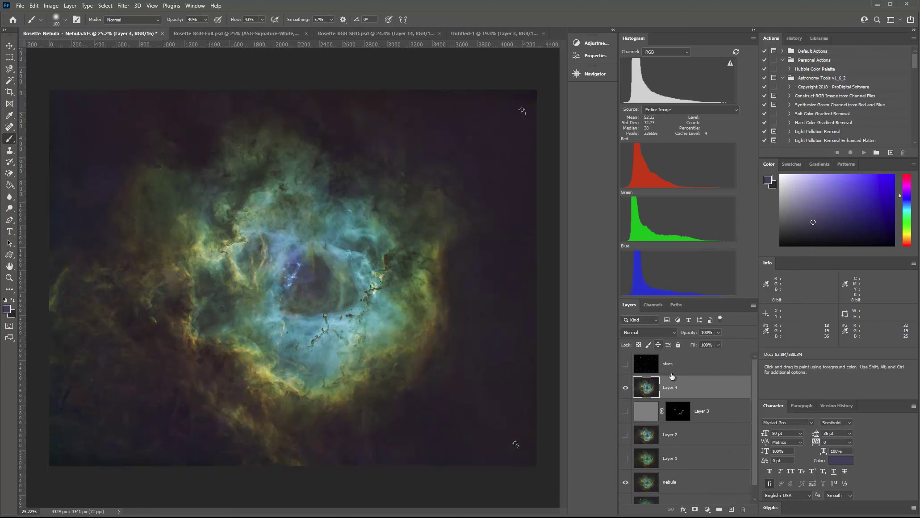
left_click(715, 410)
left_click(700, 393)
key("ctrl+l")
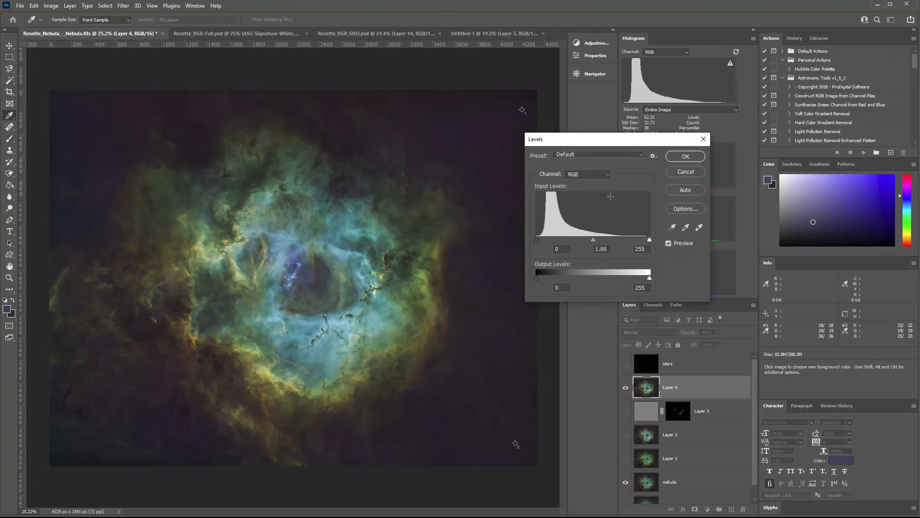
left_click_drag(607, 144, 475, 155)
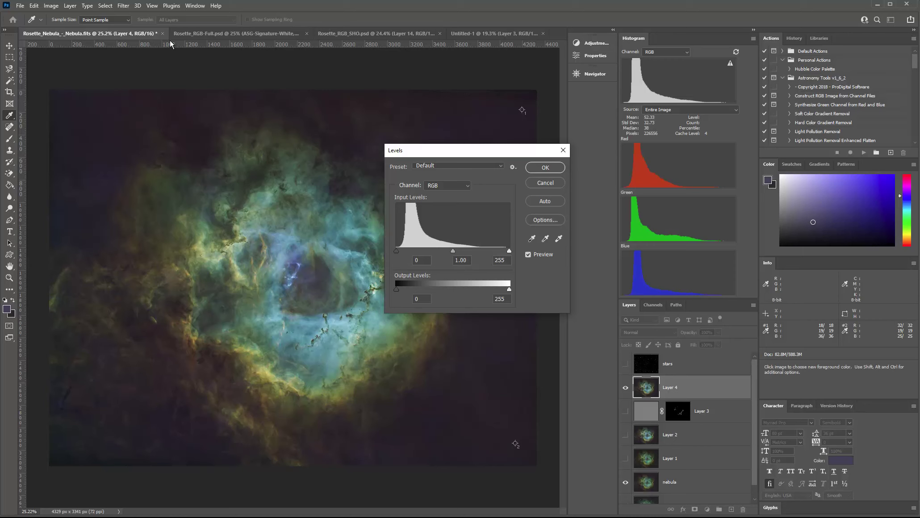
left_click(51, 6)
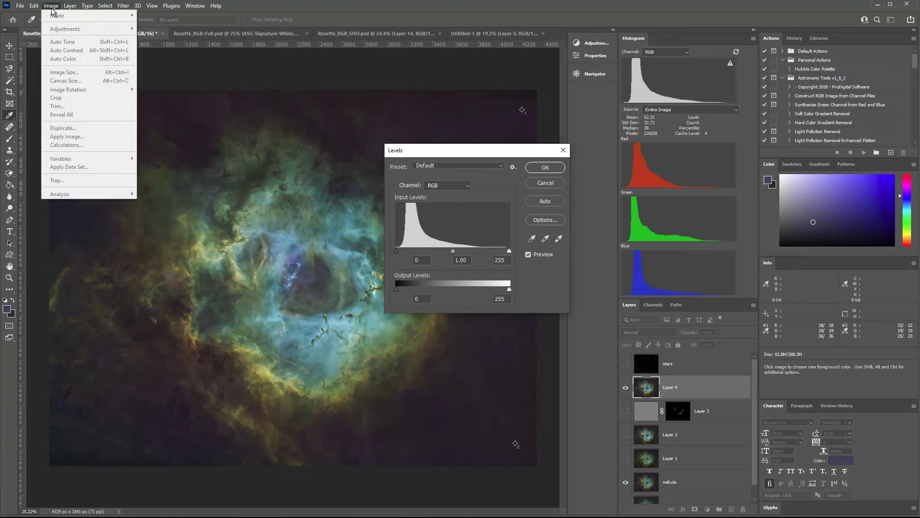
left_click(549, 182)
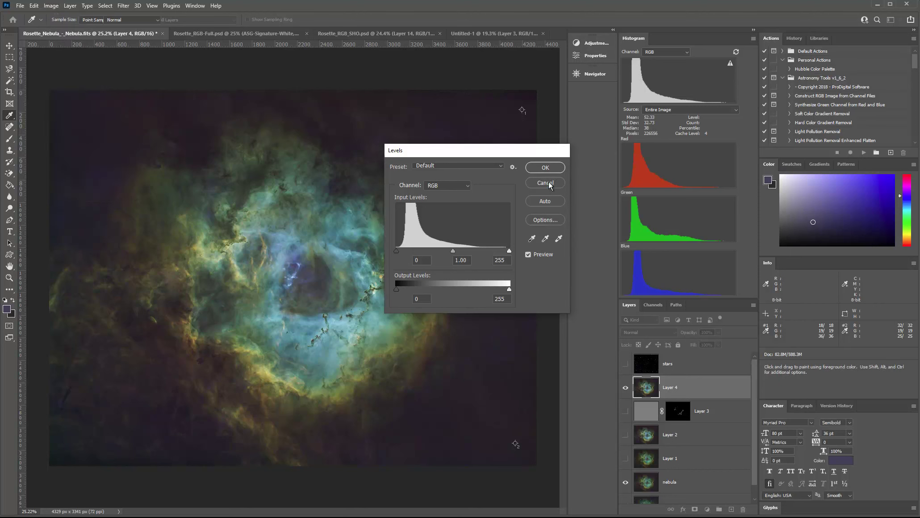
left_click(548, 181)
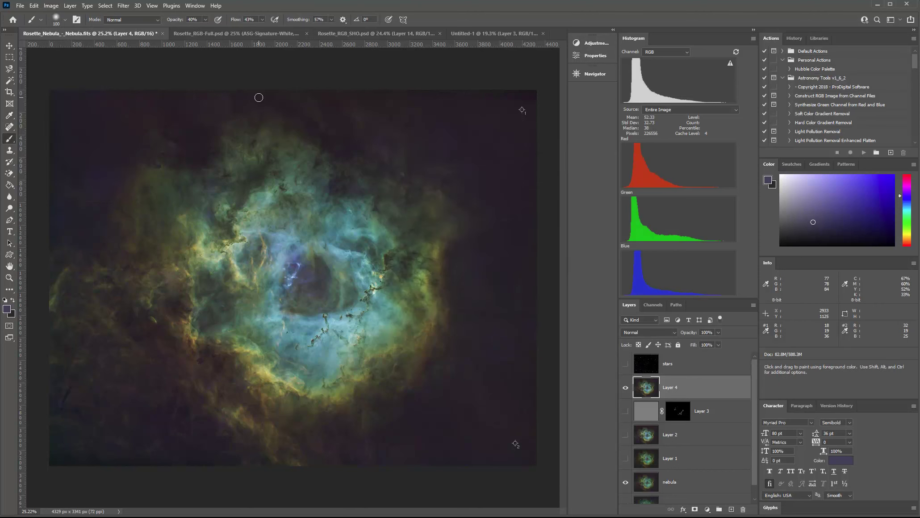
left_click(123, 6)
left_click(154, 71)
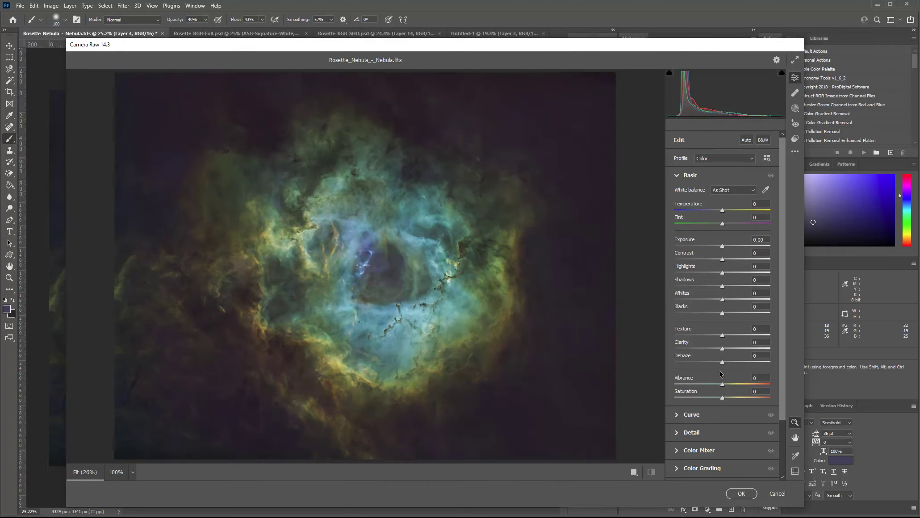
left_click(678, 416)
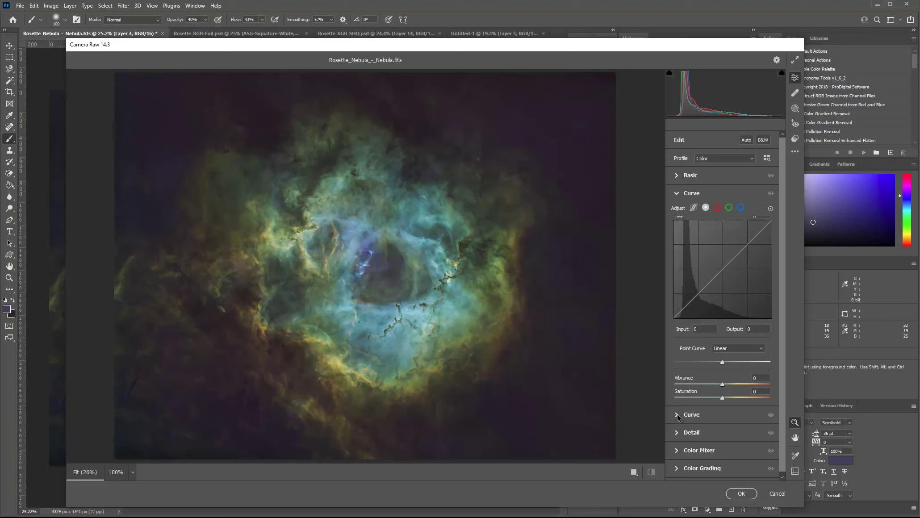
left_click(677, 193)
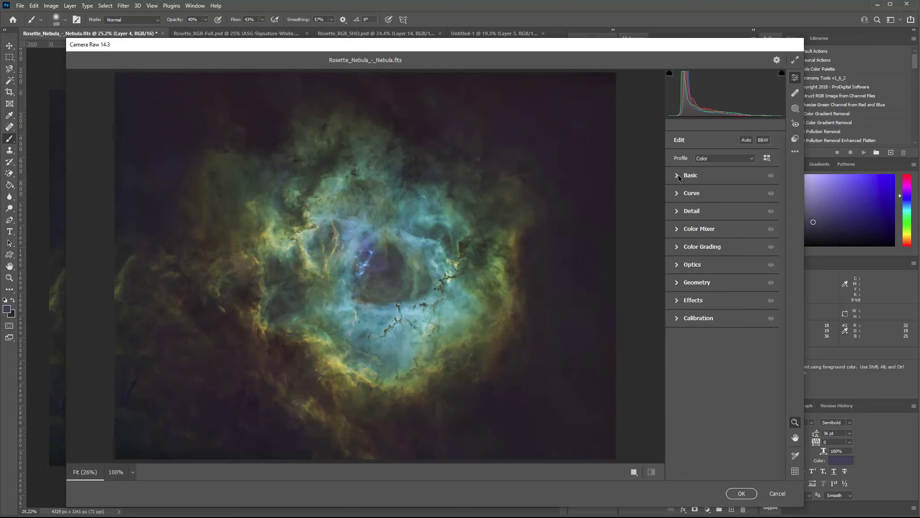
left_click(777, 493)
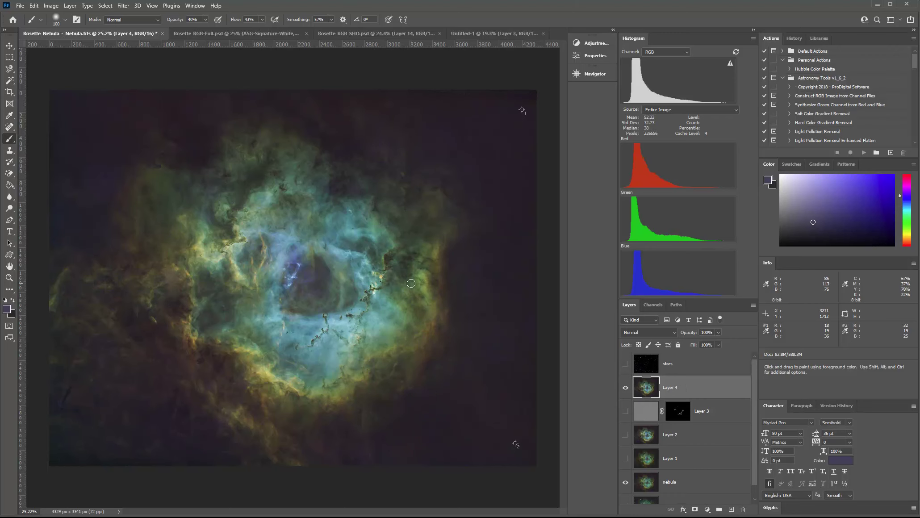
Show the stars layer over Layer 4 and check the combined nebula and star field.
scroll(138, 288, "up", 3)
scroll(182, 286, "up", 2)
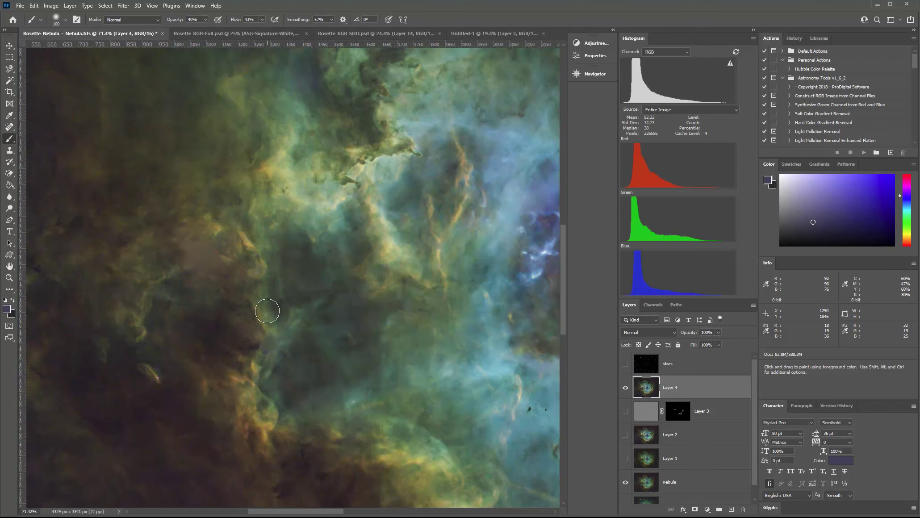
scroll(277, 314, "down", 3)
scroll(271, 315, "down", 2)
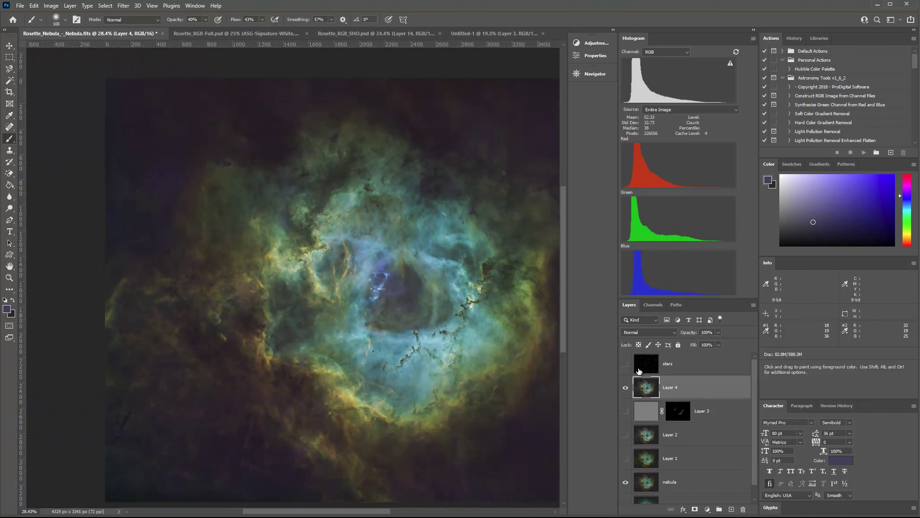
left_click(625, 364)
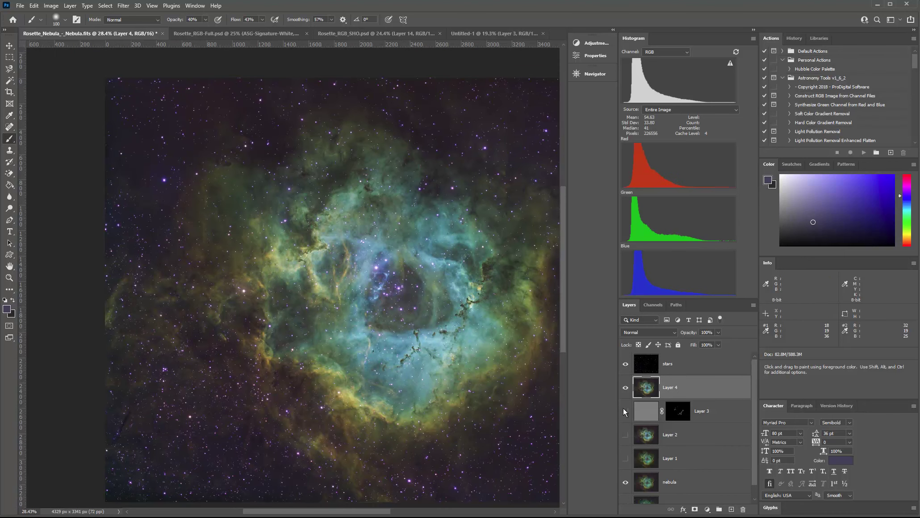
scroll(410, 404, "down", 1)
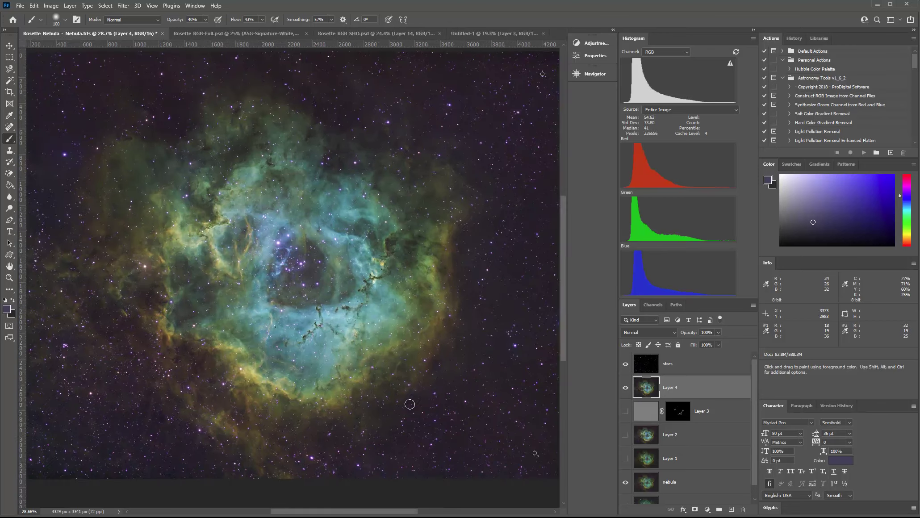
scroll(412, 405, "down", 1)
scroll(413, 404, "up", 1)
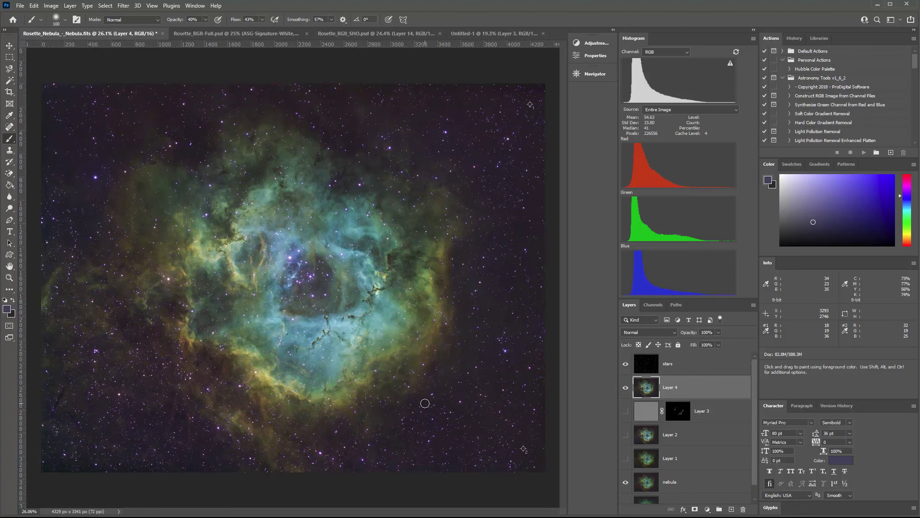
Isolate the stars layer by hiding Layer 4 and the nebula layer, and stamp it into a new layer above.
left_click(683, 369)
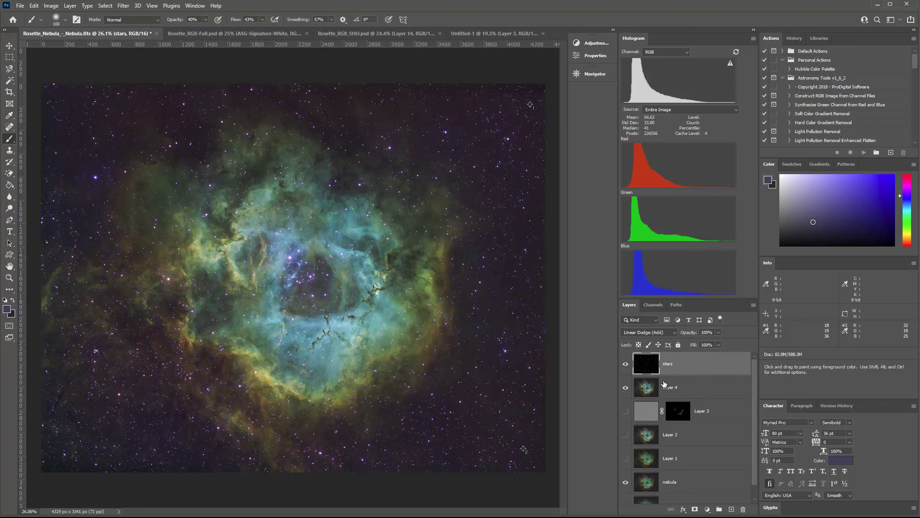
left_click(625, 387)
left_click(629, 484)
scroll(648, 447, "down", 1)
scroll(647, 446, "up", 1)
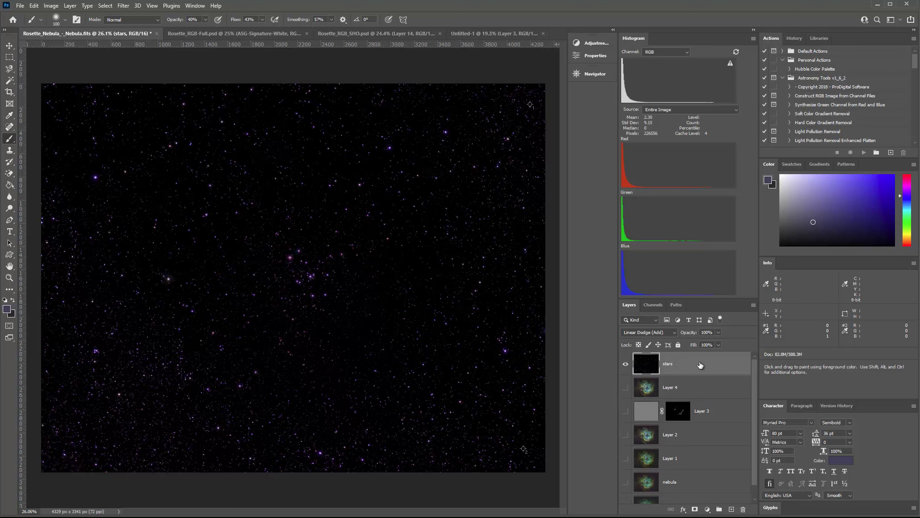
key("ctrl+shift+alt+n")
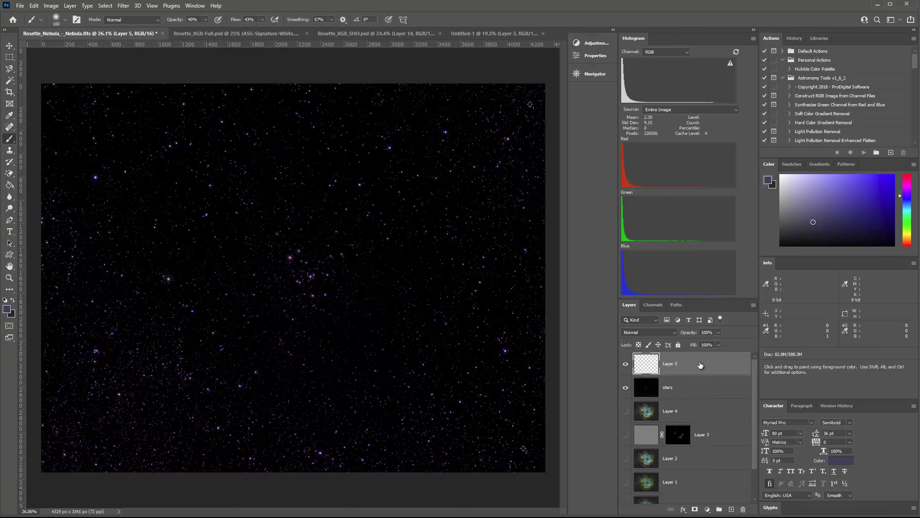
key("ctrl+shift+alt+e")
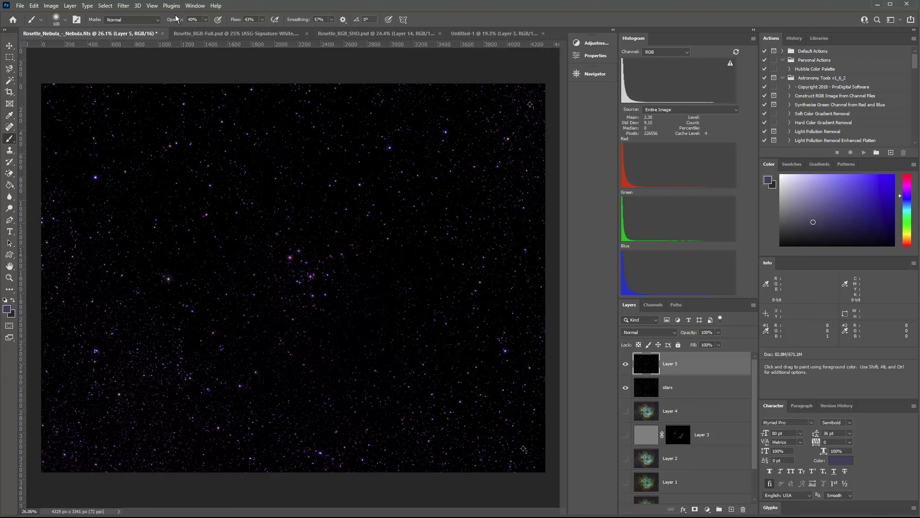
Defringe the stamped stars layer in the Camera Raw Filter with Purple Amount 5 and Purple Hue 34/70.
left_click(136, 6)
mouse_move(122, 7)
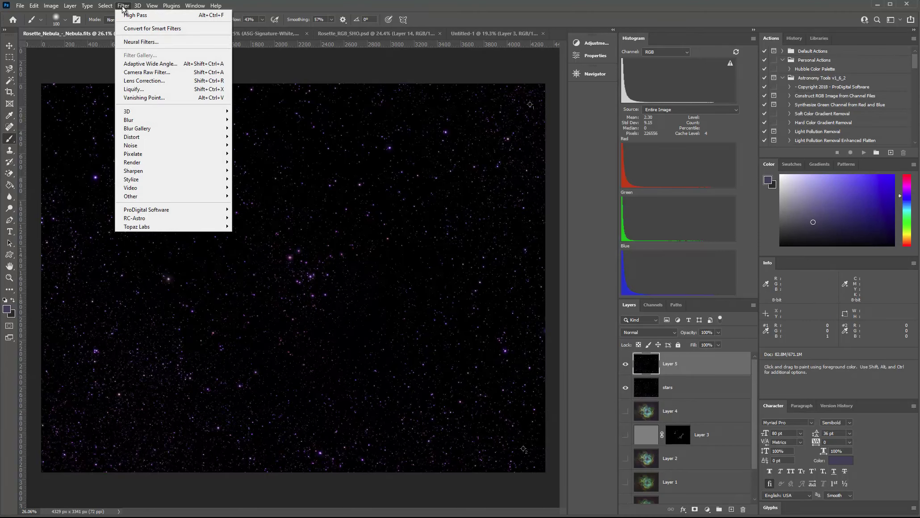
left_click(140, 73)
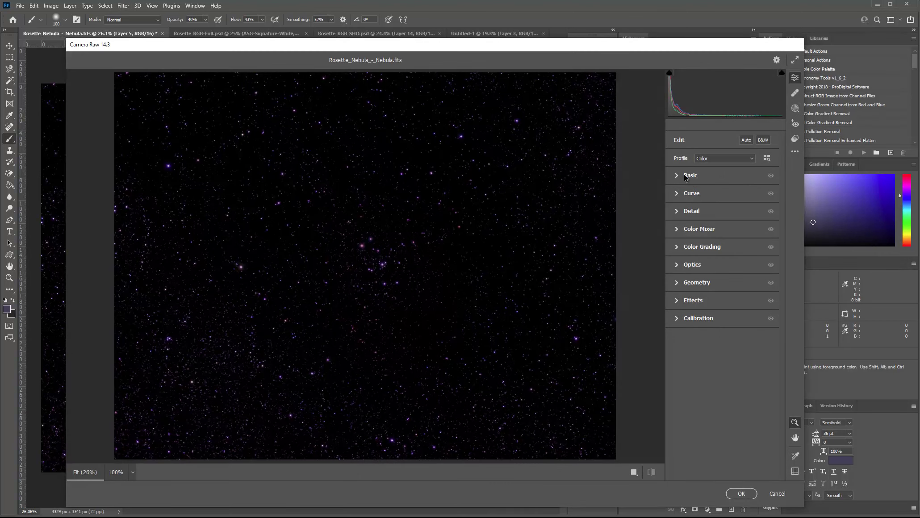
left_click(675, 265)
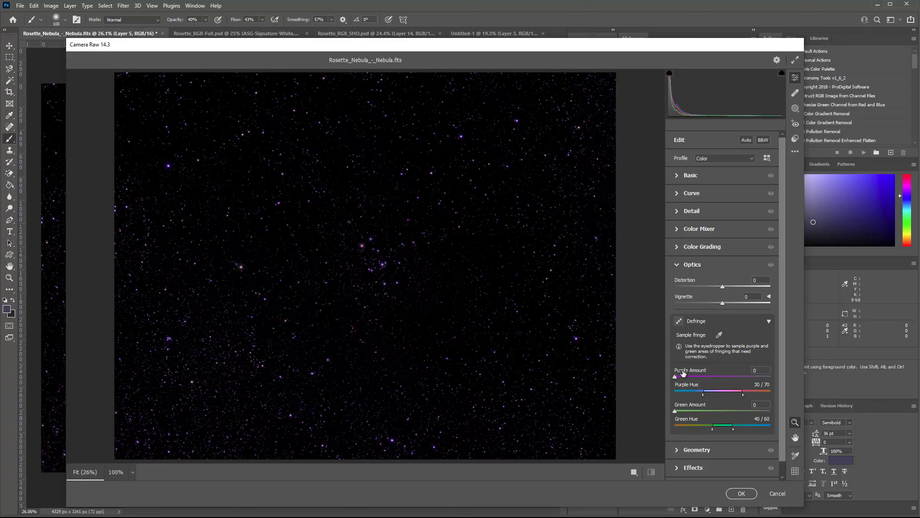
left_click_drag(676, 380, 754, 380)
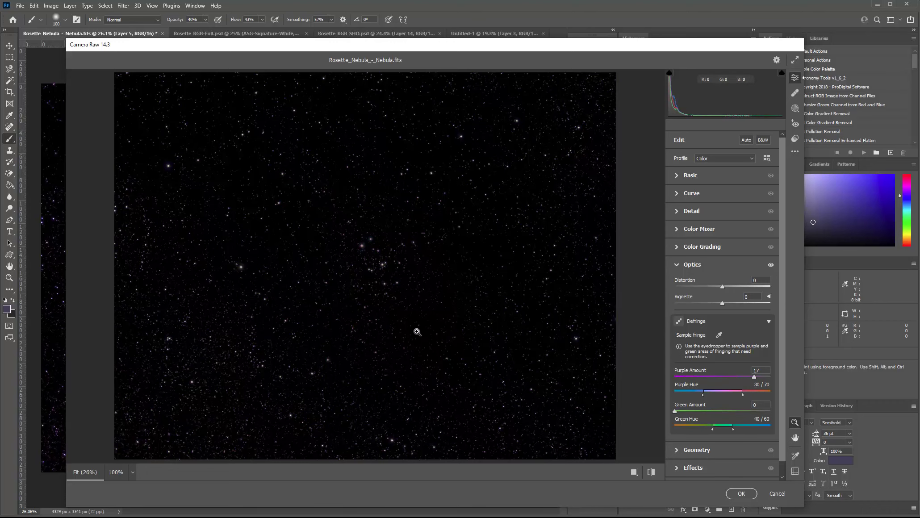
left_click(366, 246)
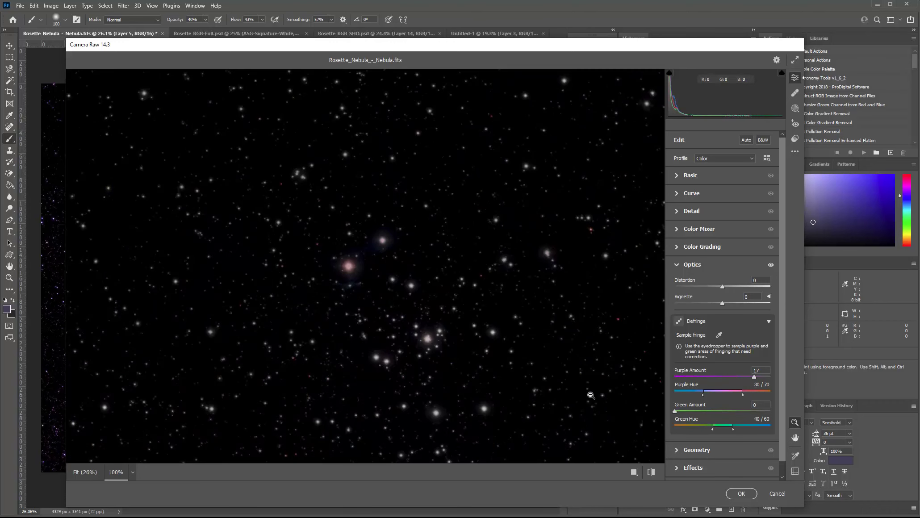
left_click_drag(755, 379, 652, 380)
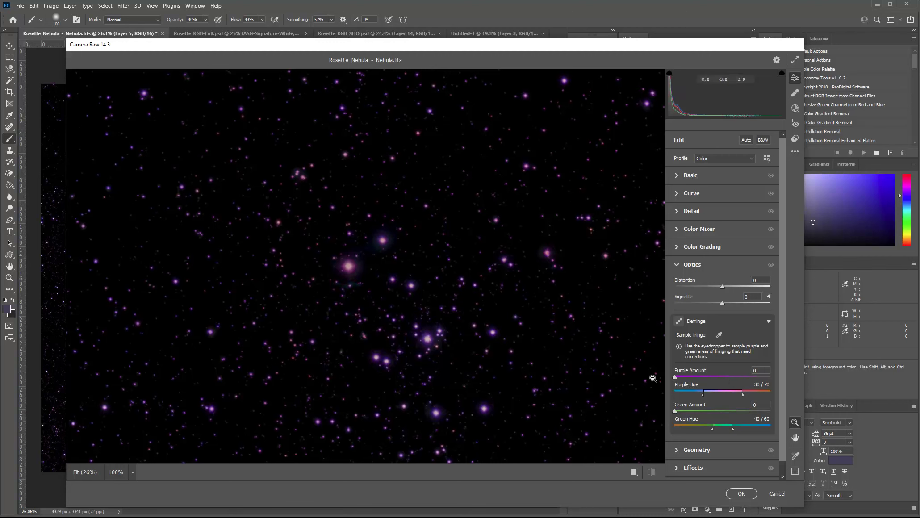
left_click_drag(674, 378, 697, 381)
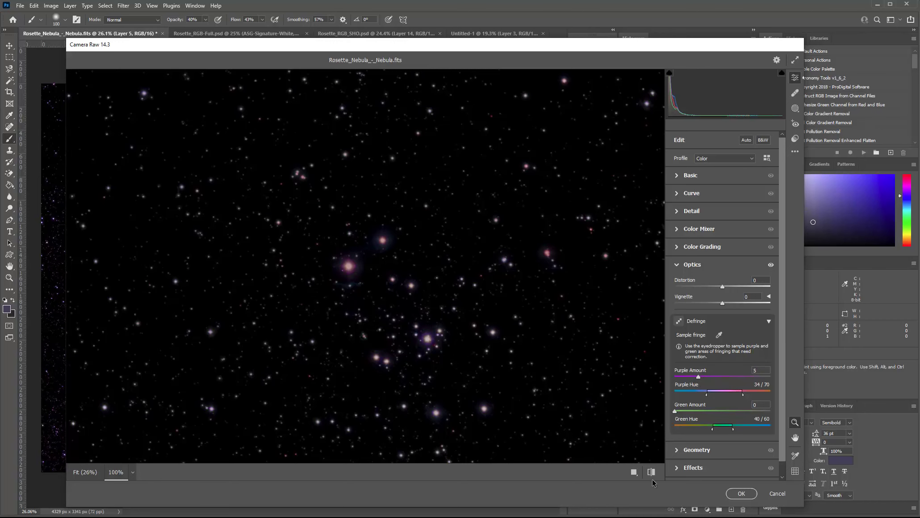
Compare the whole star field before and after the purple defringe.
left_click(494, 368)
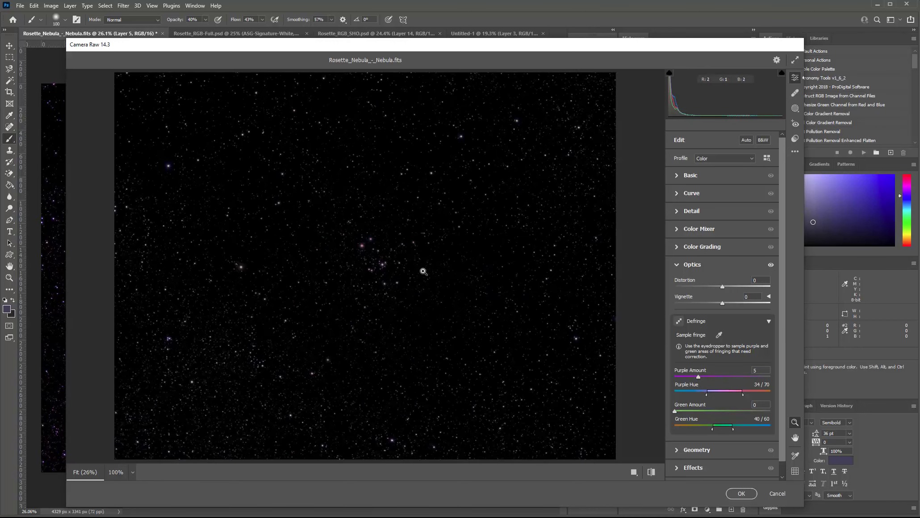
left_click(651, 473)
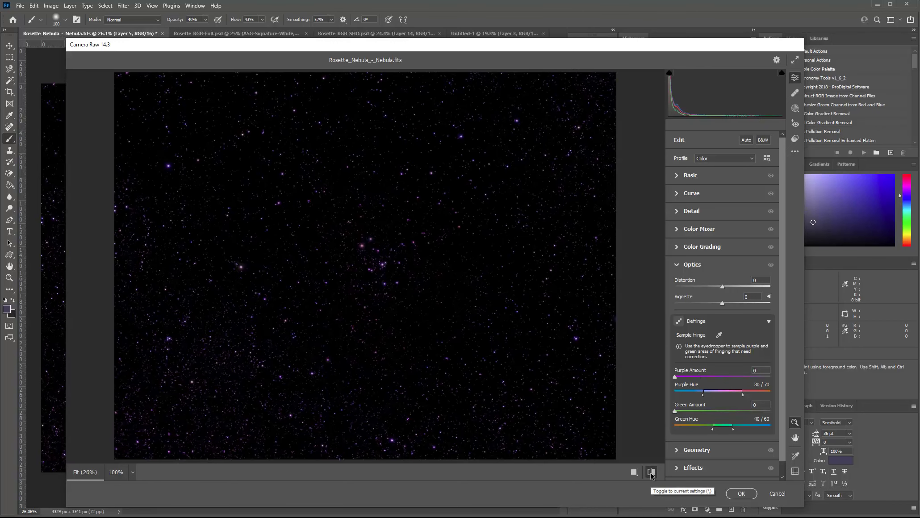
left_click(651, 472)
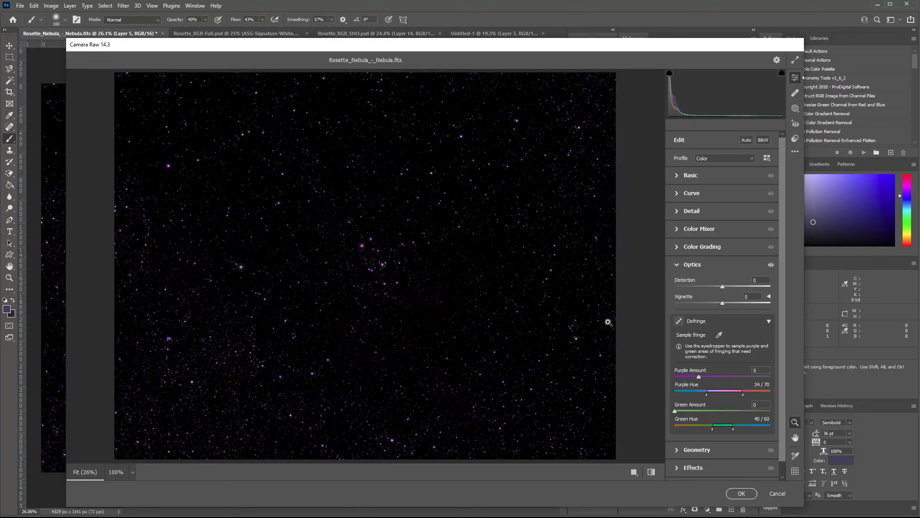
left_click(650, 476)
left_click(650, 476)
Examine the defringed star layer up close around the central cluster, the surrounding field and the bright blue star.
left_click(678, 176)
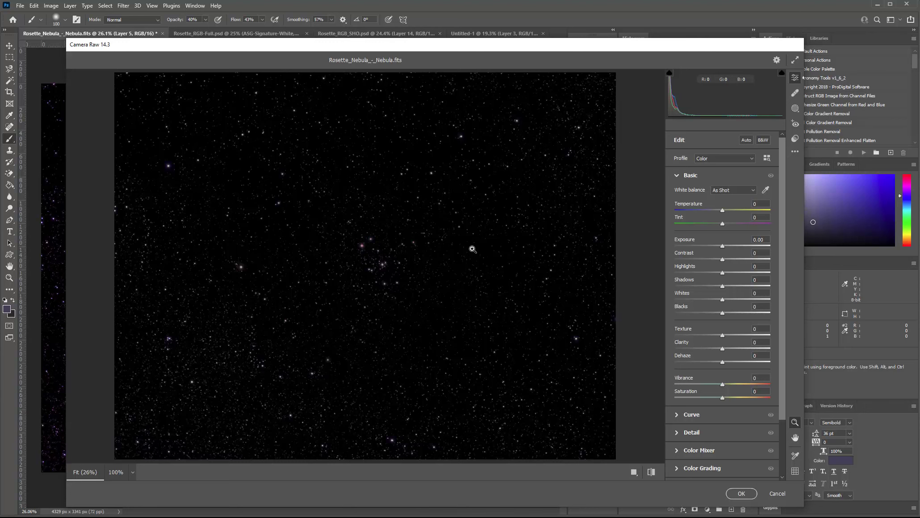
left_click(366, 262)
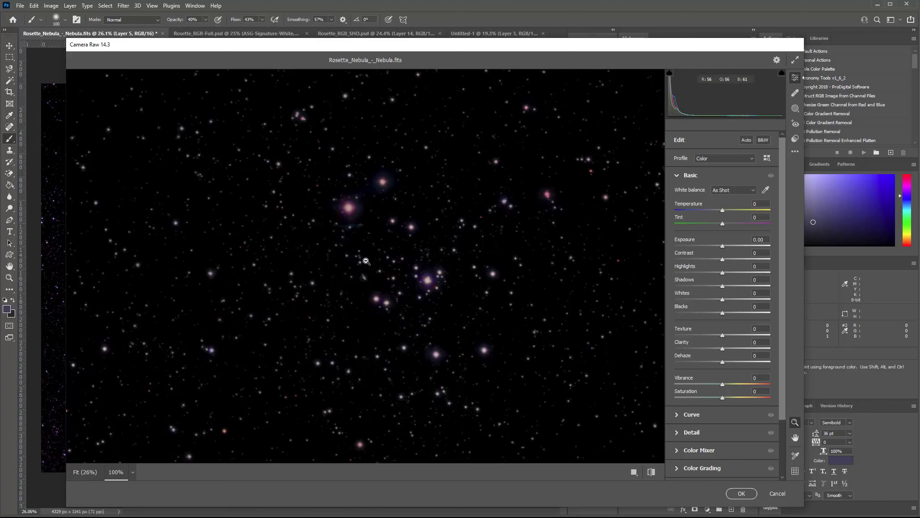
left_click(350, 233)
left_click(359, 286)
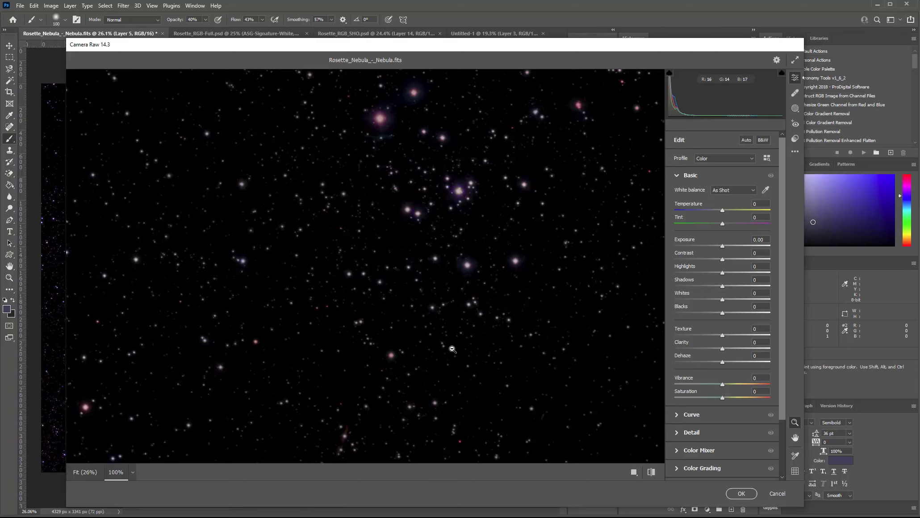
scroll(450, 350, "down", 1)
scroll(449, 351, "up", 2)
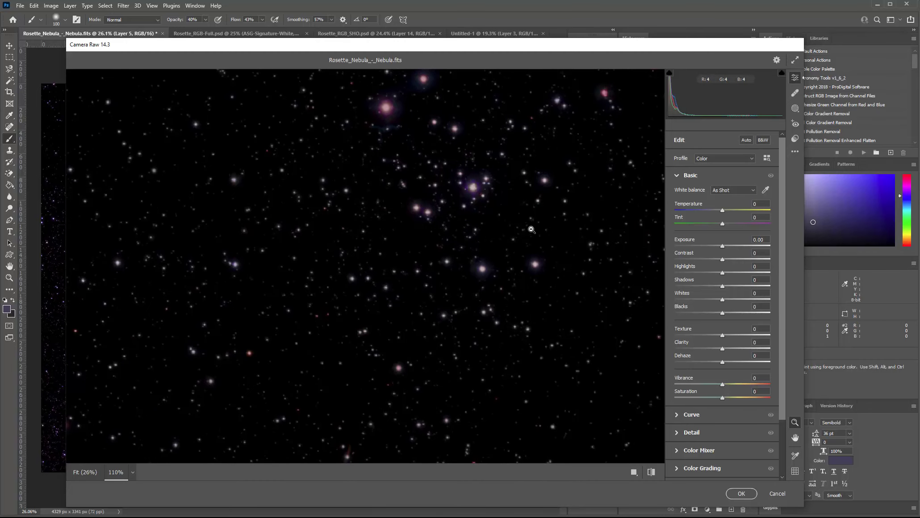
scroll(625, 242, "down", 2)
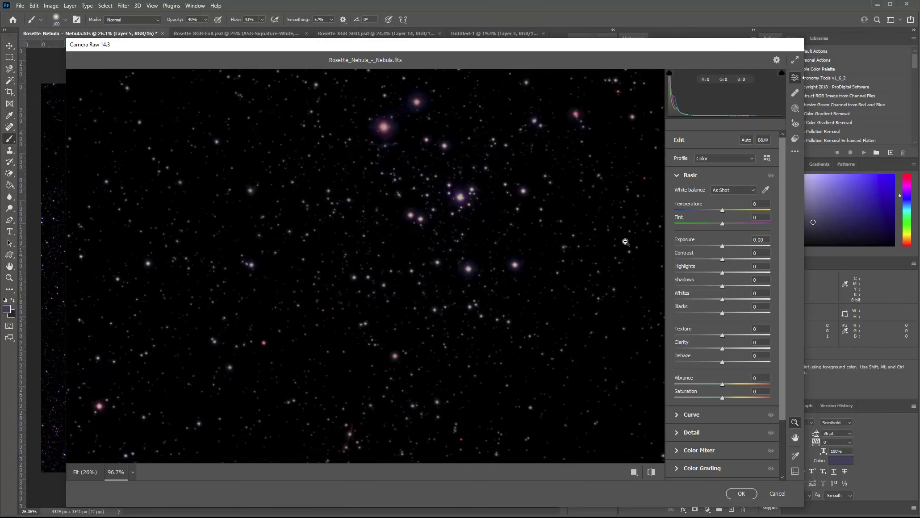
scroll(625, 242, "down", 1)
scroll(625, 242, "down", 2)
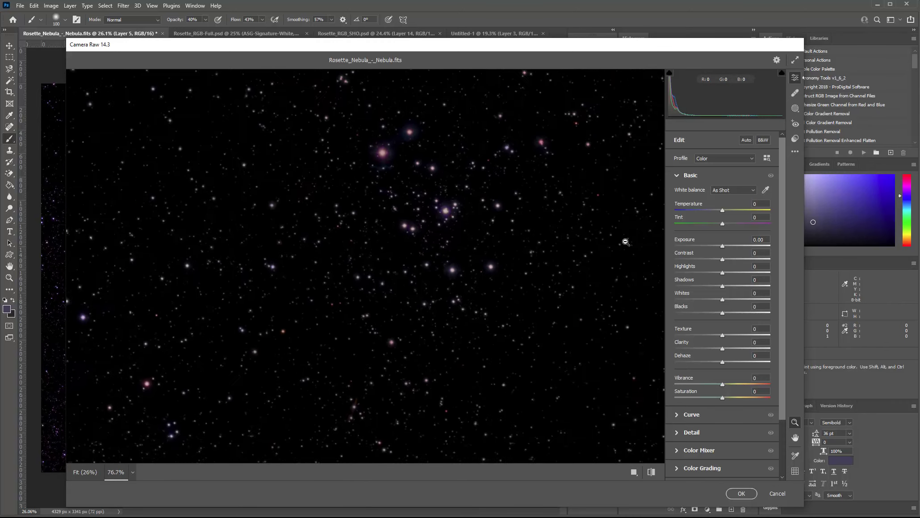
scroll(625, 242, "down", 1)
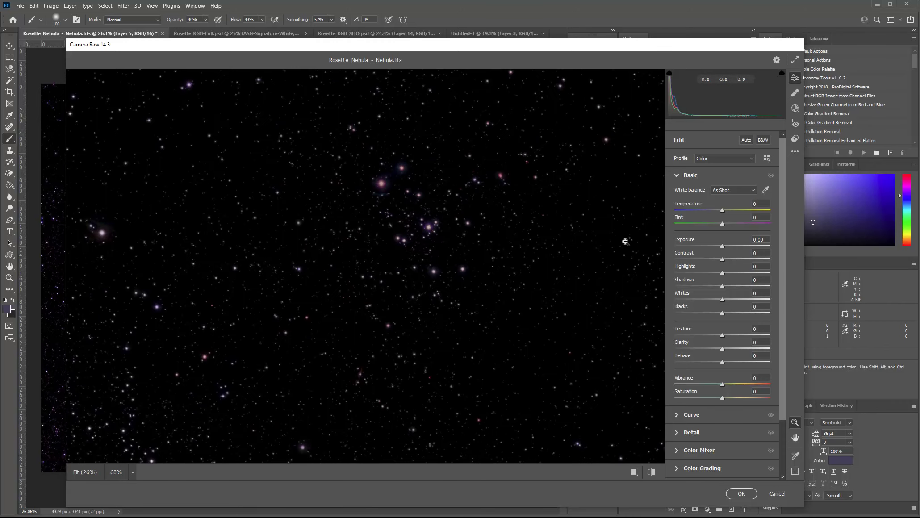
scroll(625, 242, "down", 2)
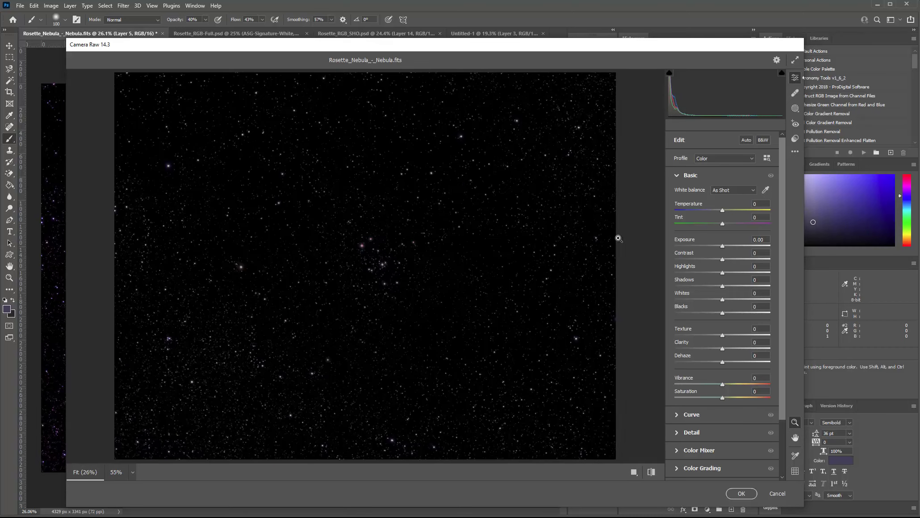
left_click(195, 161)
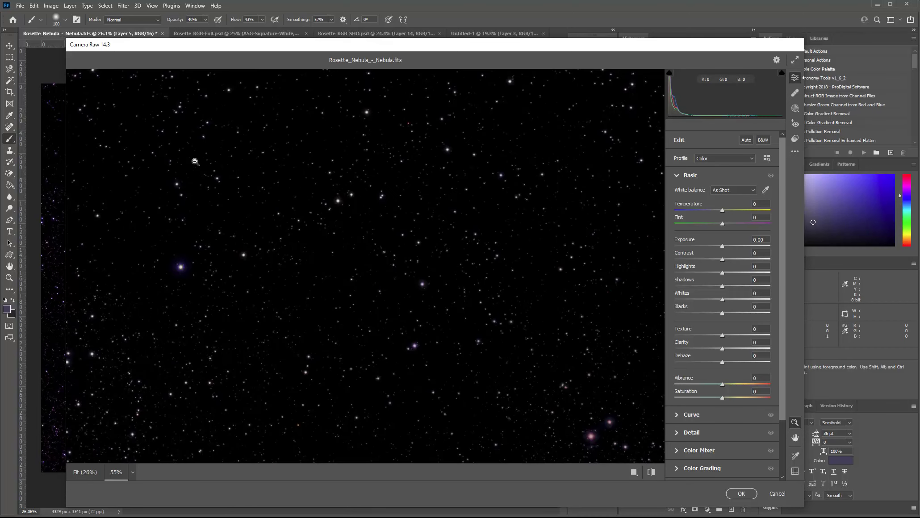
left_click(196, 163)
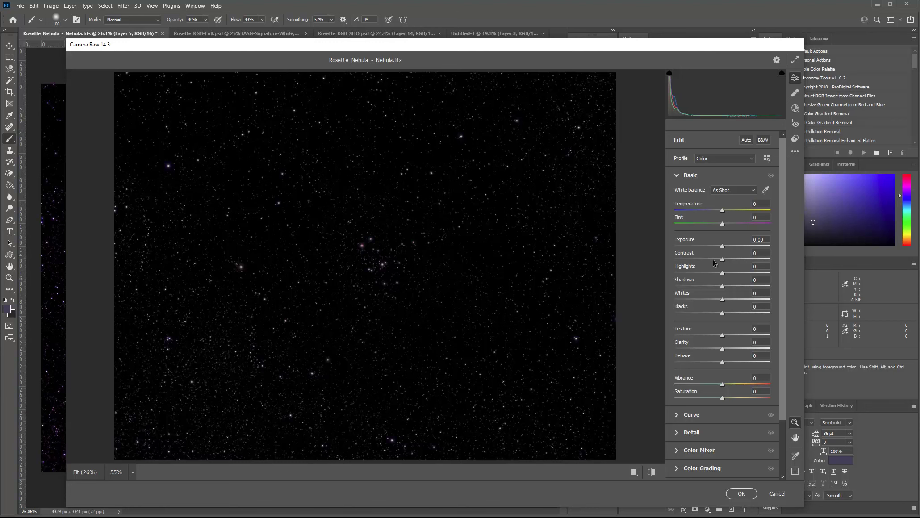
Reduce the defringe Purple Amount in the Optics settings, check the central stars up close, and apply the filter.
scroll(680, 443, "down", 3)
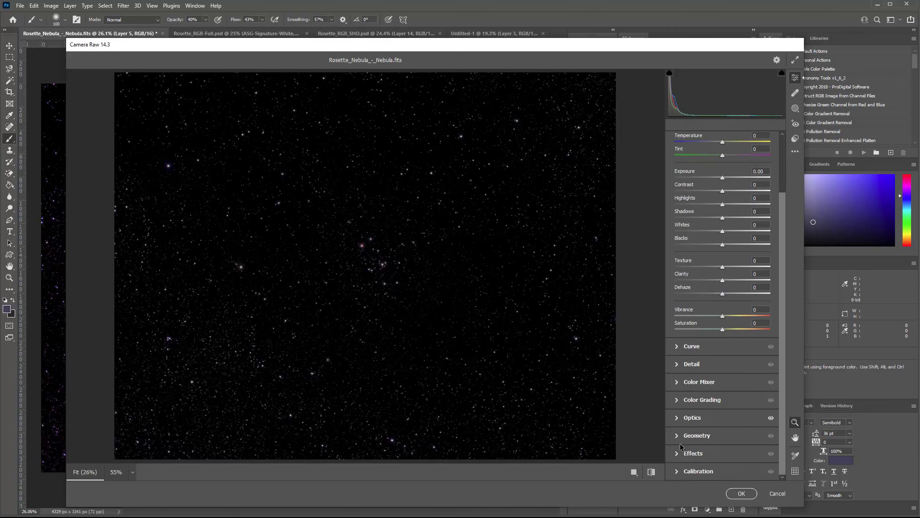
left_click(677, 418)
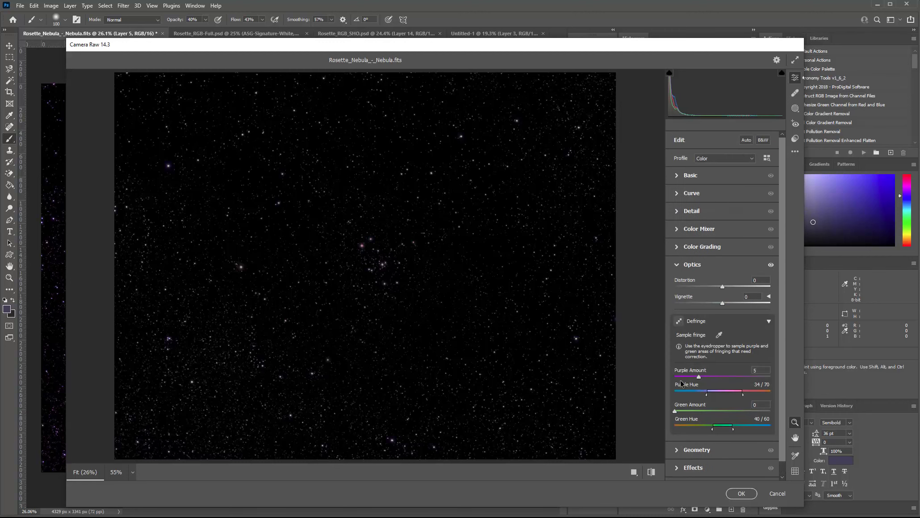
left_click_drag(699, 377, 688, 377)
left_click_drag(686, 378, 683, 378)
left_click(375, 258)
left_click(383, 276)
left_click(740, 493)
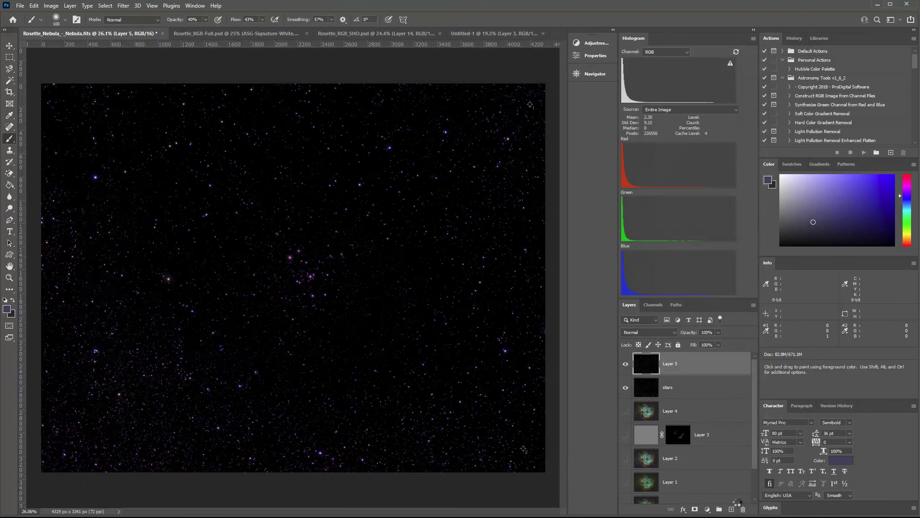
Hide the original stars layer and rename the defringed layer as new stars.
left_click(625, 388)
double_click(670, 367)
type("new stars")
key("Return")
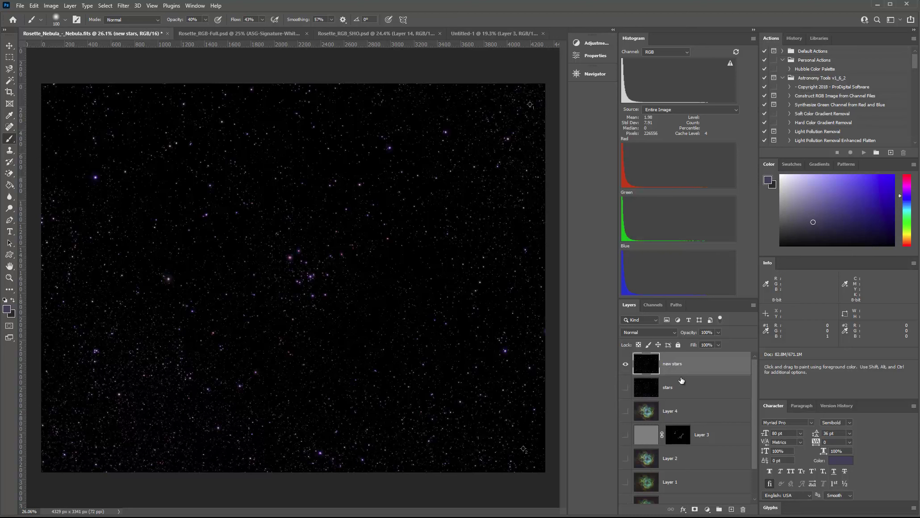
Show Layer 4 beneath the stars and set the new stars layer's blend mode to Linear Dodge (Add).
left_click(626, 411)
left_click(679, 416)
left_click(678, 368)
left_click(674, 332)
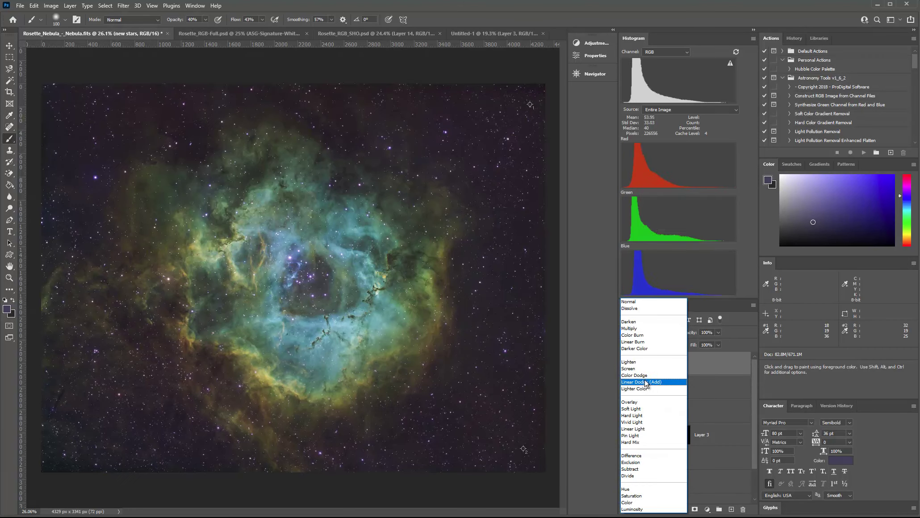
left_click(650, 382)
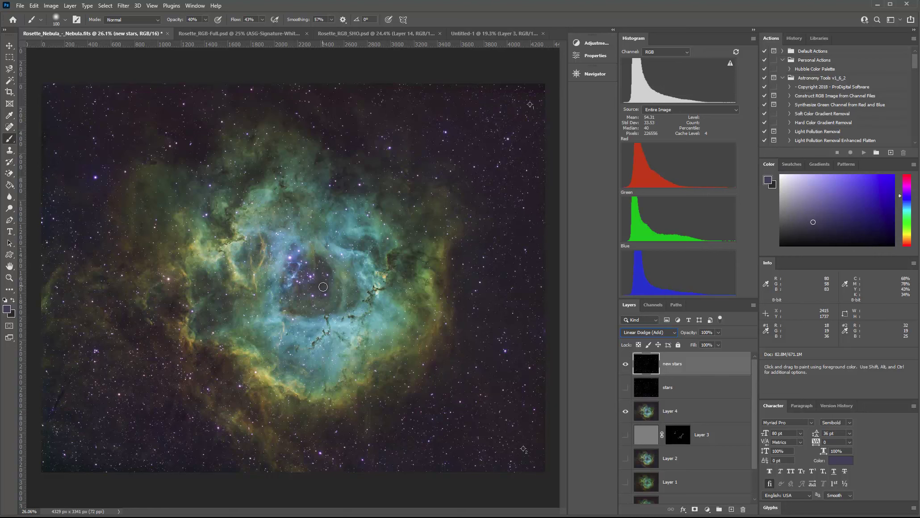
Compare the original stars layer with the new stars layer over the nebula.
left_click(626, 365)
left_click(627, 390)
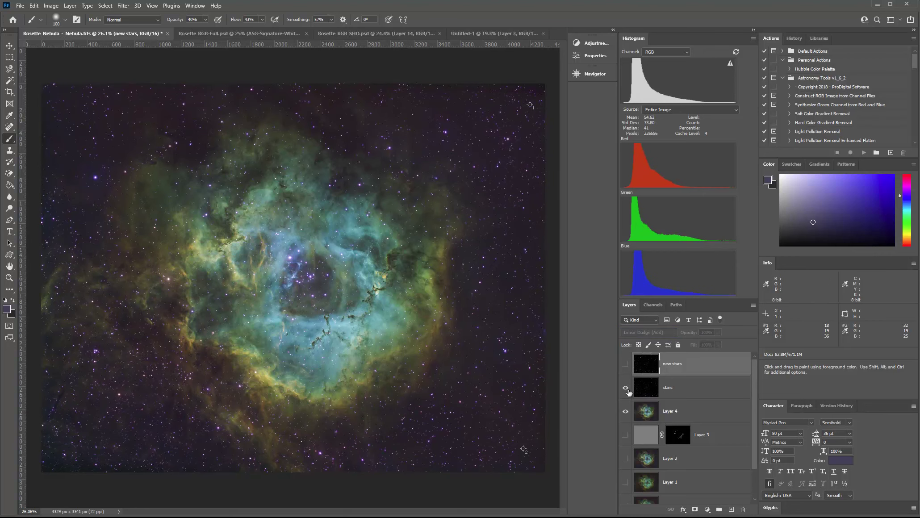
left_click(626, 387)
left_click(624, 368)
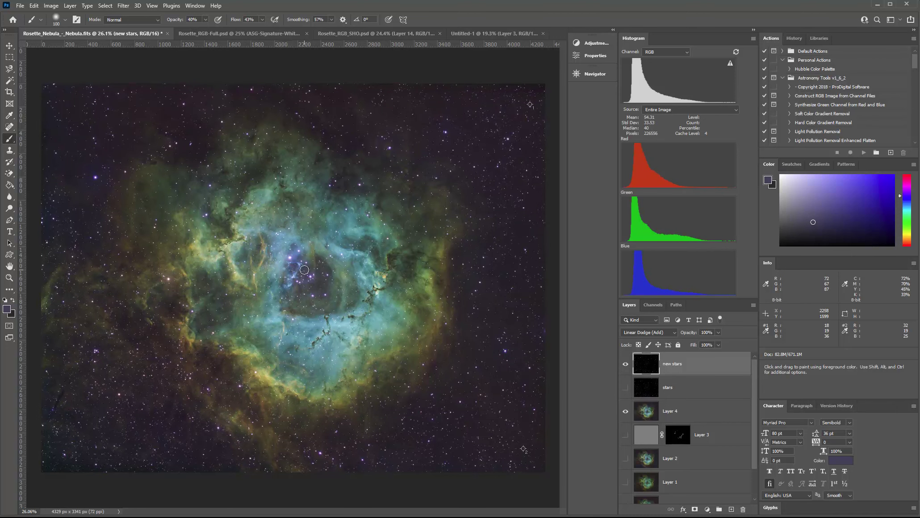
Examine the star cluster in the nebula's core up close, and check the whole image.
scroll(304, 270, "up", 2)
scroll(304, 270, "up", 8)
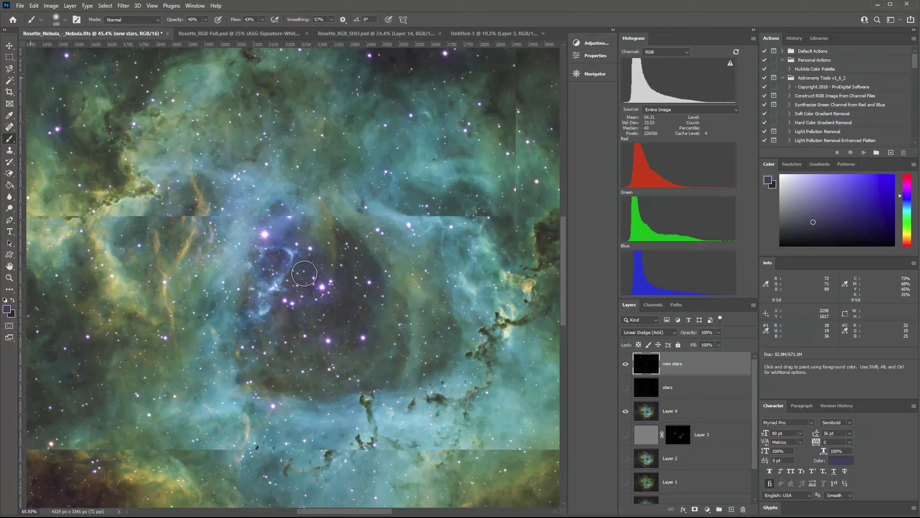
scroll(304, 273, "up", 1)
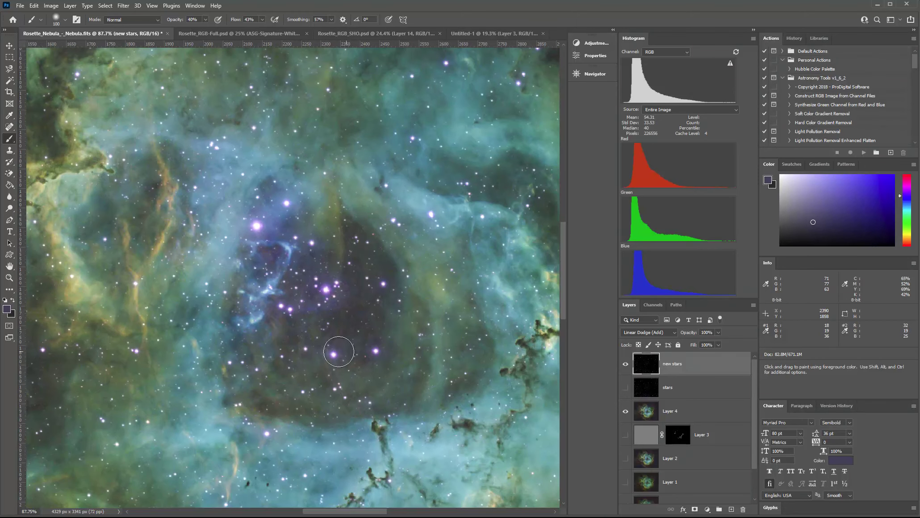
scroll(302, 331, "up", 1)
scroll(303, 328, "down", 4)
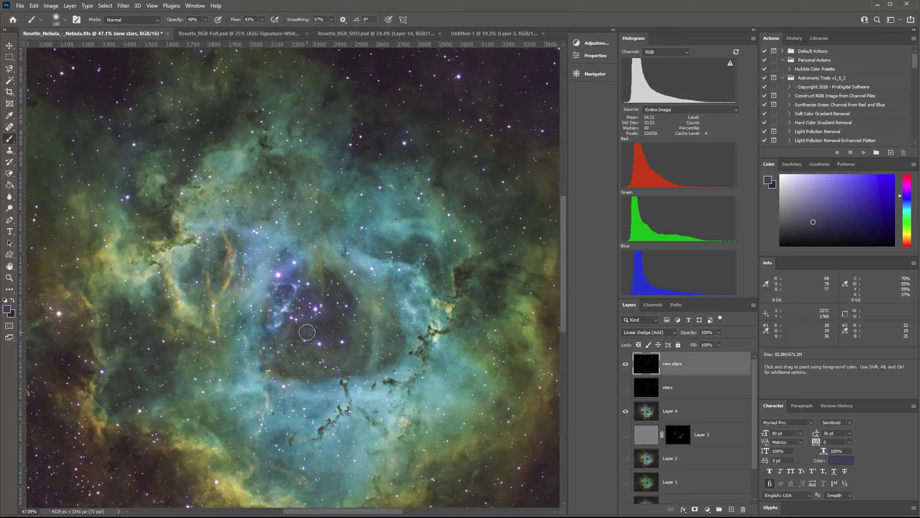
scroll(395, 329, "down", 2)
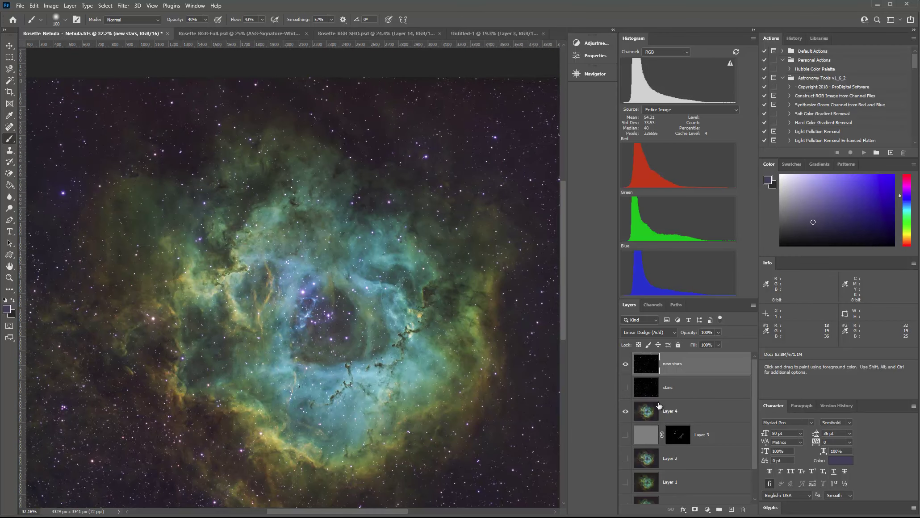
scroll(339, 383, "down", 3)
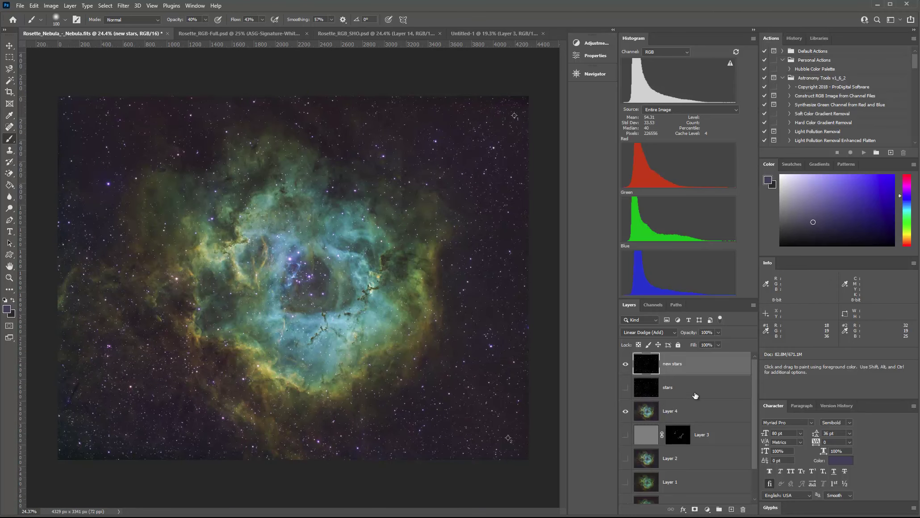
Stamp the visible Layer 4 and new stars layers into a new layer at the top of the stack.
left_click(699, 417)
left_click(706, 364)
left_click(656, 421)
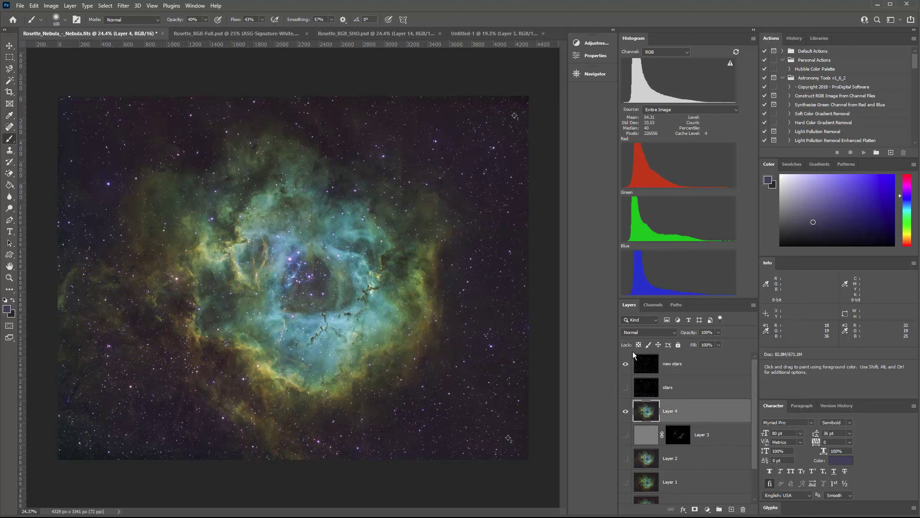
left_click(714, 364)
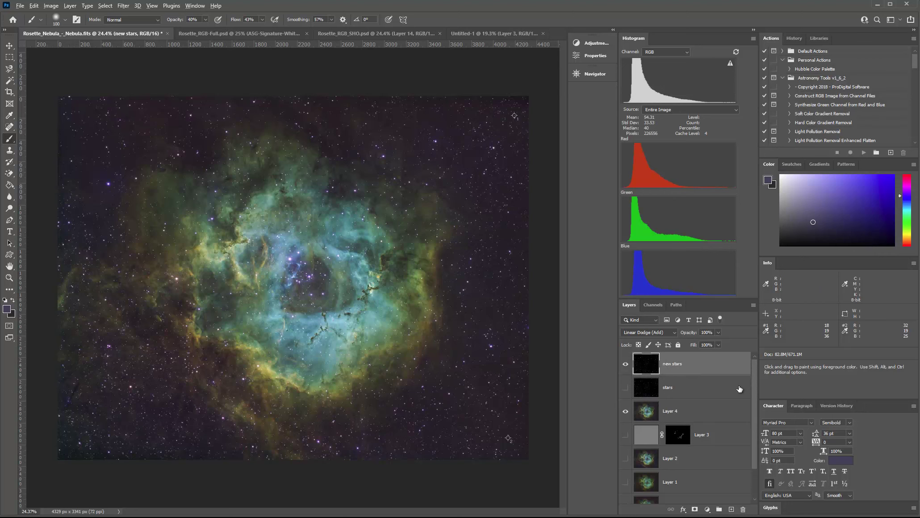
key("ctrl+shift+alt+e")
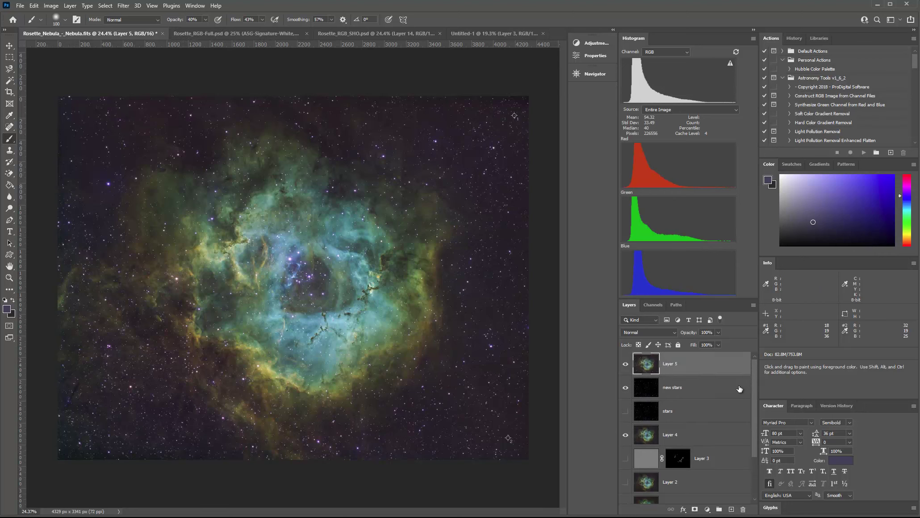
Hide the new stars layer and Layer 4 so that only the merged layer shows, and check its visibility.
left_click(625, 387)
left_click(626, 433)
scroll(627, 433, "down", 3)
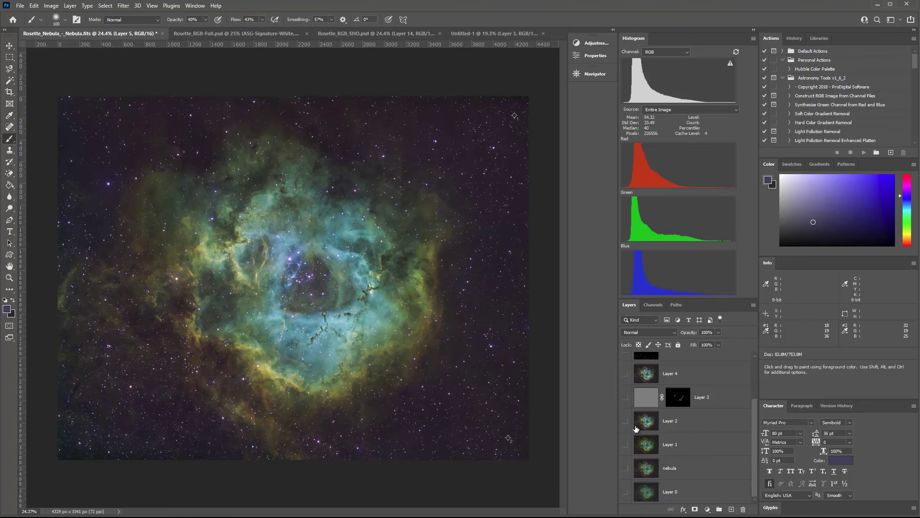
scroll(636, 387, "up", 3)
left_click(625, 363)
left_click(625, 364)
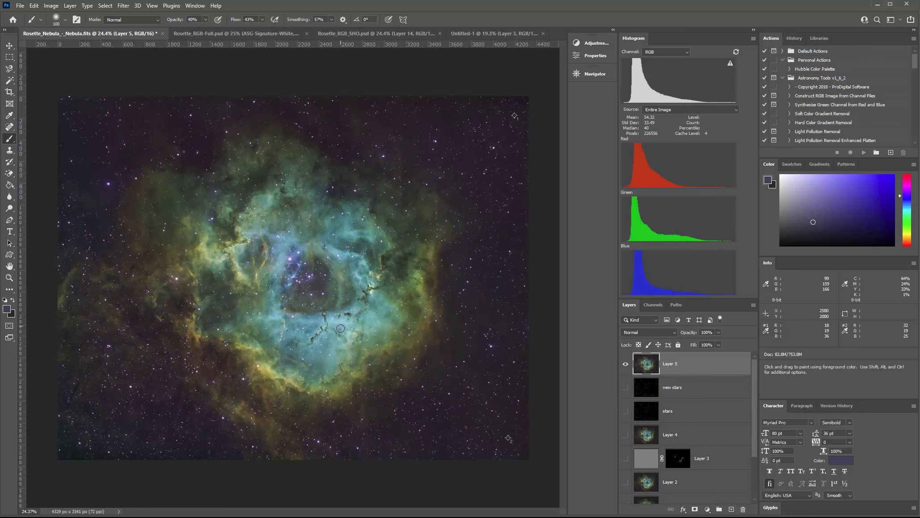
In the Camera Raw Filter, set the merged layer's Temperature to -3, Tint to +6 and Contrast to +9, and slightly raise Clarity, Vibrance and Saturation.
left_click(148, 7)
mouse_move(124, 6)
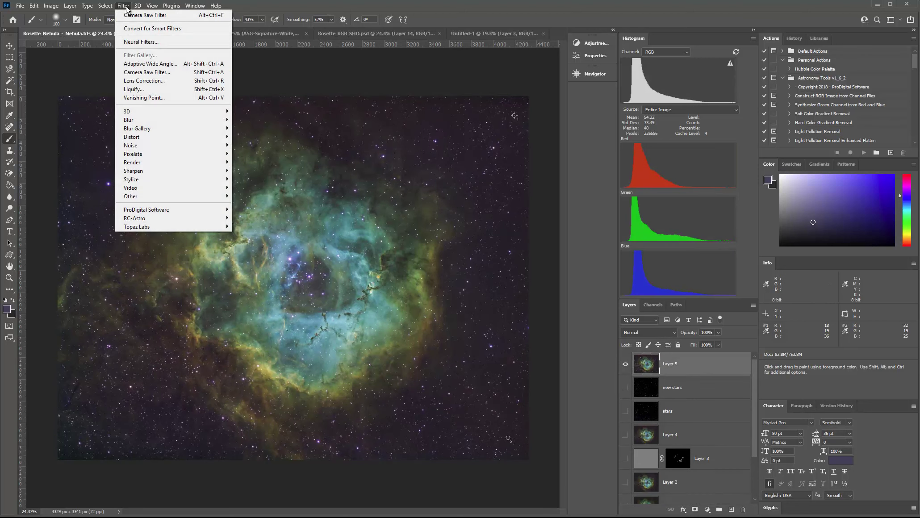
left_click(138, 73)
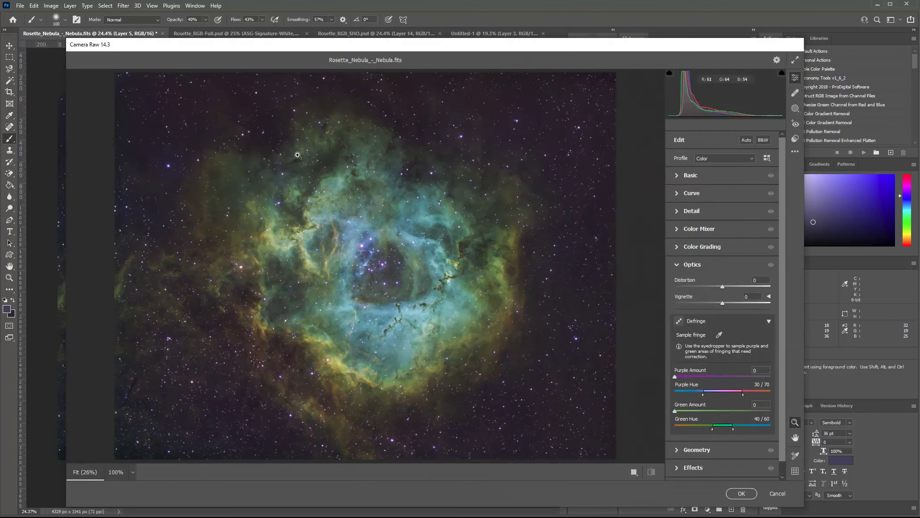
left_click(678, 265)
left_click(676, 176)
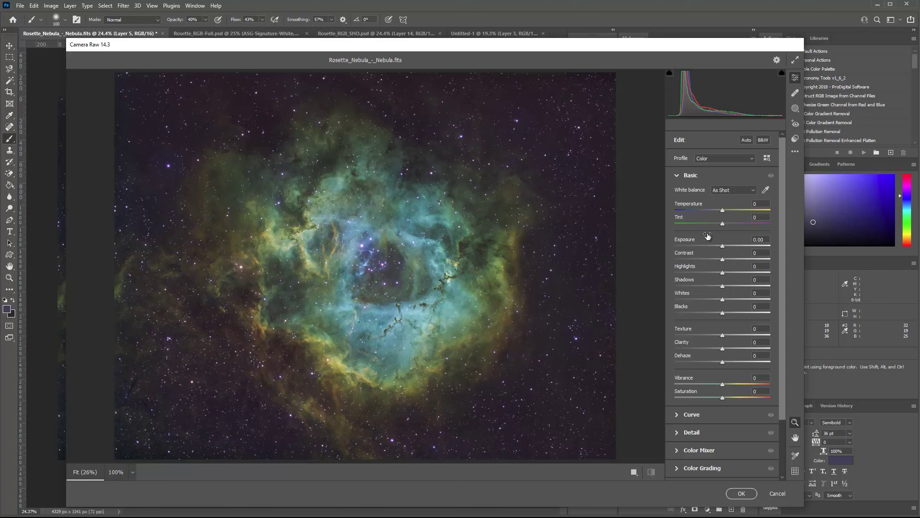
mouse_move(723, 212)
left_mouse_down()
mouse_move(709, 212)
mouse_move(734, 215)
mouse_move(720, 214)
left_mouse_up()
left_click_drag(722, 224, 724, 225)
left_click_drag(722, 260, 726, 260)
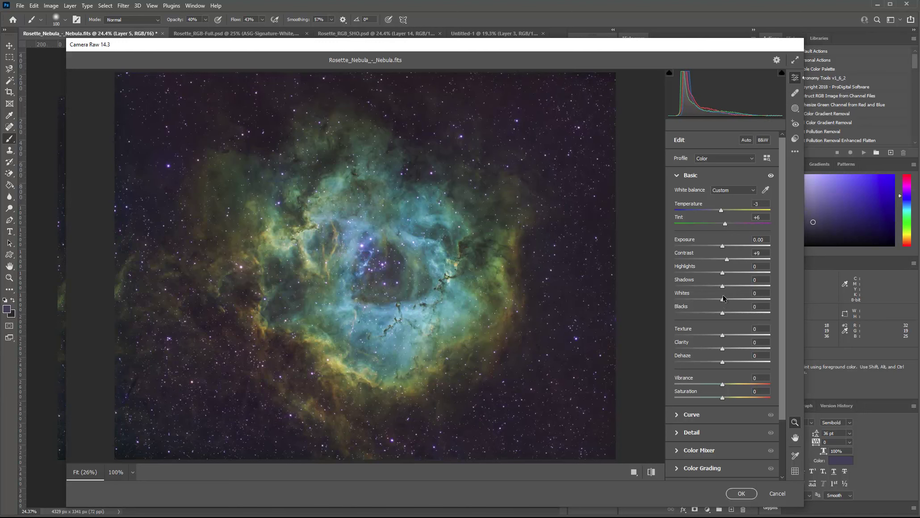
left_click_drag(723, 351, 725, 350)
mouse_move(728, 385)
left_mouse_down()
mouse_move(737, 388)
mouse_move(724, 390)
mouse_move(728, 399)
left_mouse_up()
Compare the merged image before and after the basic colour and contrast adjustments.
left_click(653, 473)
left_click(653, 473)
left_click(651, 473)
left_click(651, 473)
left_click(651, 472)
left_click(651, 472)
Try a Noise Reduction of 9 and higher while examining the nebula and background up close, and reset it to 0.
left_click(676, 433)
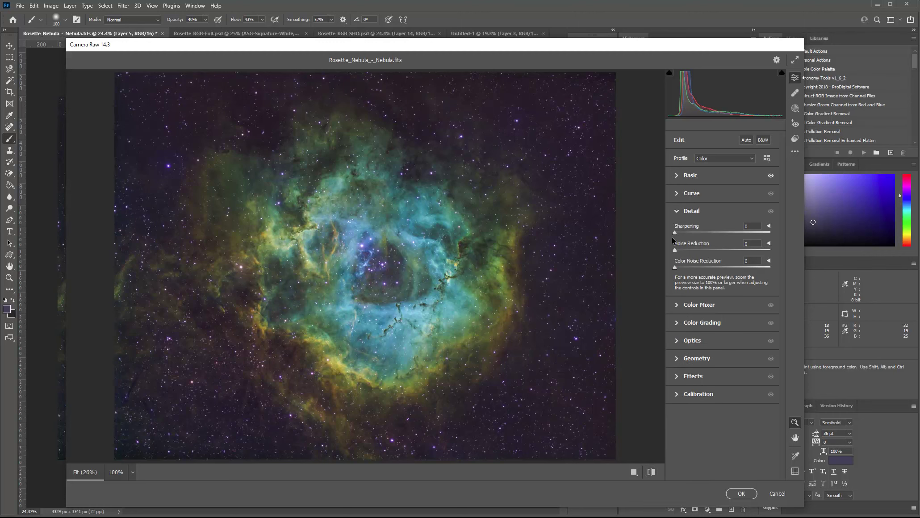
left_click_drag(675, 250, 684, 251)
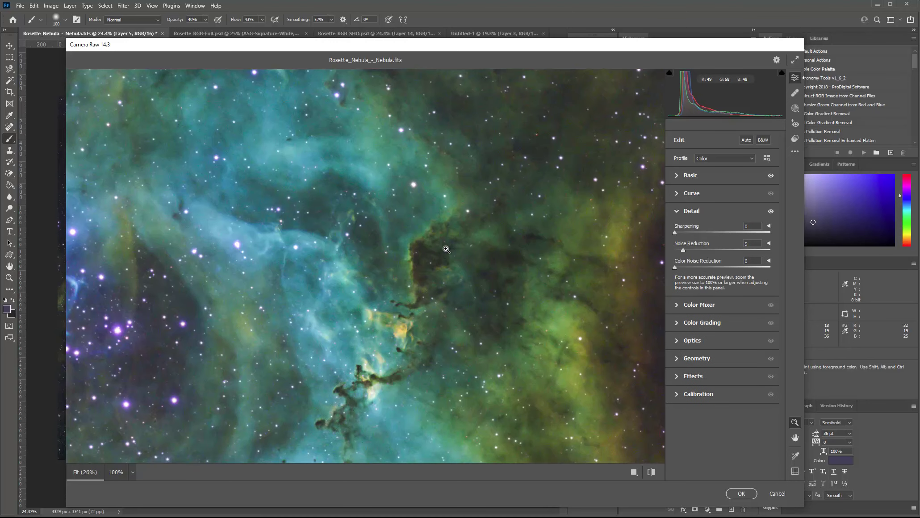
left_click(446, 248)
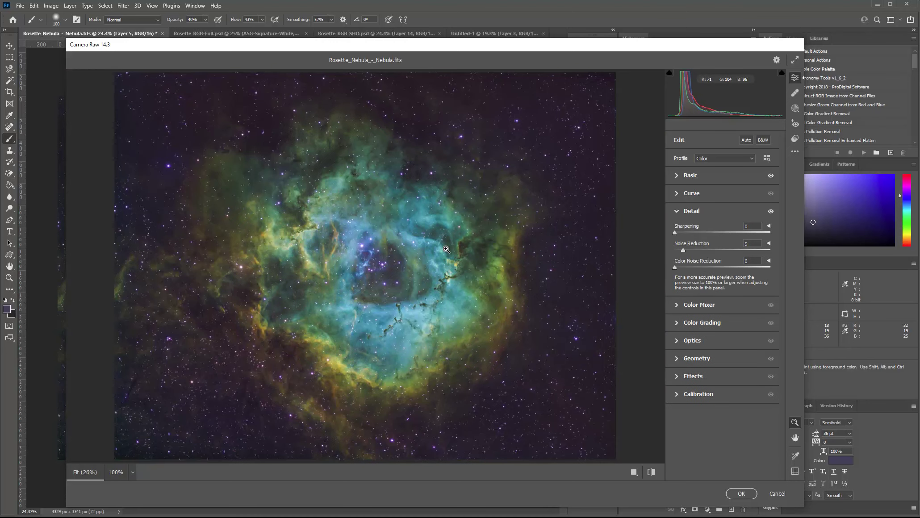
left_click(558, 106)
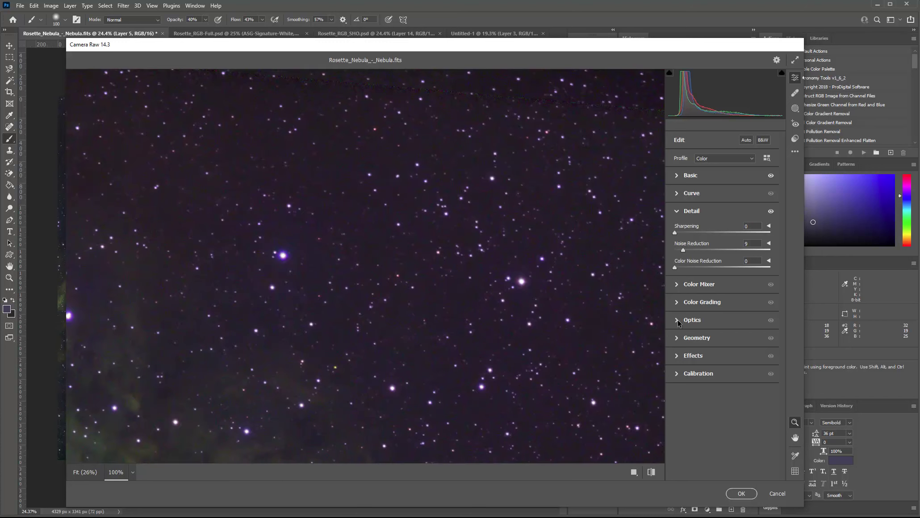
left_click_drag(683, 250, 690, 251)
left_click_drag(674, 250, 718, 266)
key("ctrl+0")
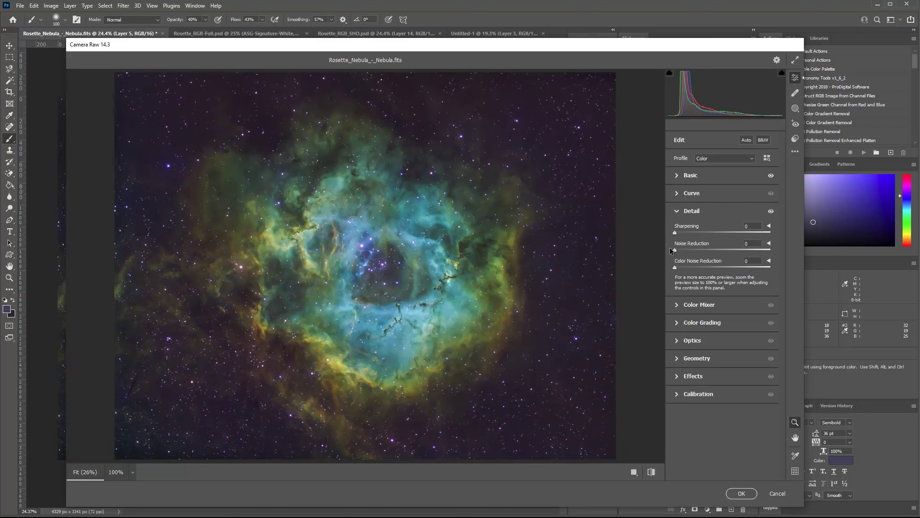
Add a small amount of Noise Reduction, compare before and after, and apply the filter to the merged layer.
left_click_drag(670, 250, 682, 252)
left_click(650, 472)
left_click(649, 471)
left_click(741, 494)
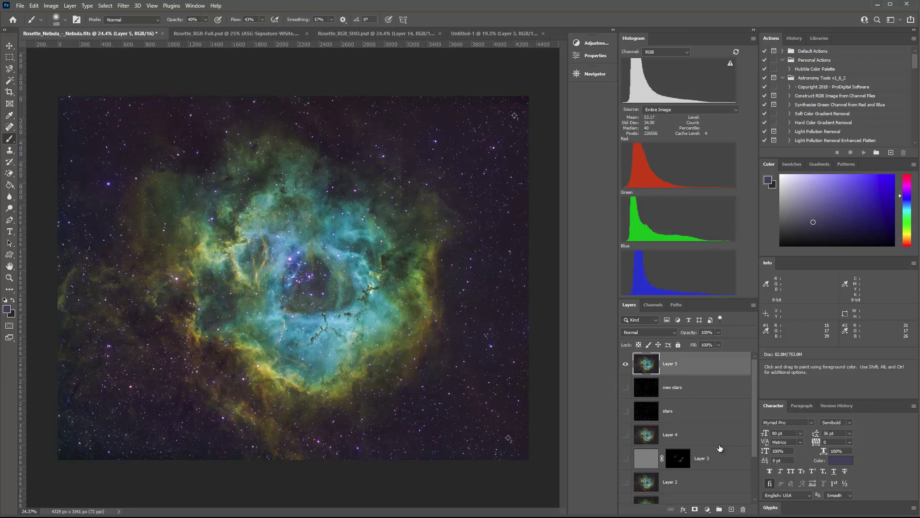
View the alternative Rosette versions in Rosette_RGB-Full.psd and Rosette_RGB_SHO.psd for comparison.
left_click(221, 35)
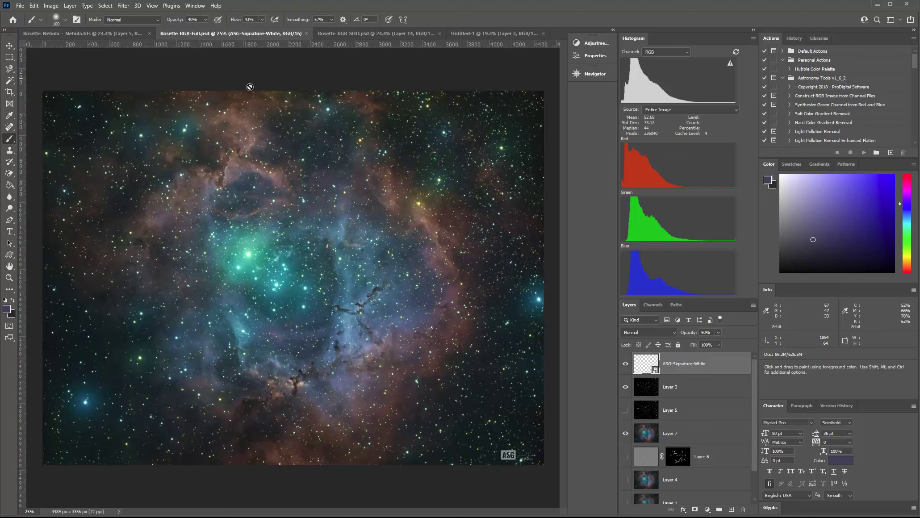
left_click(346, 35)
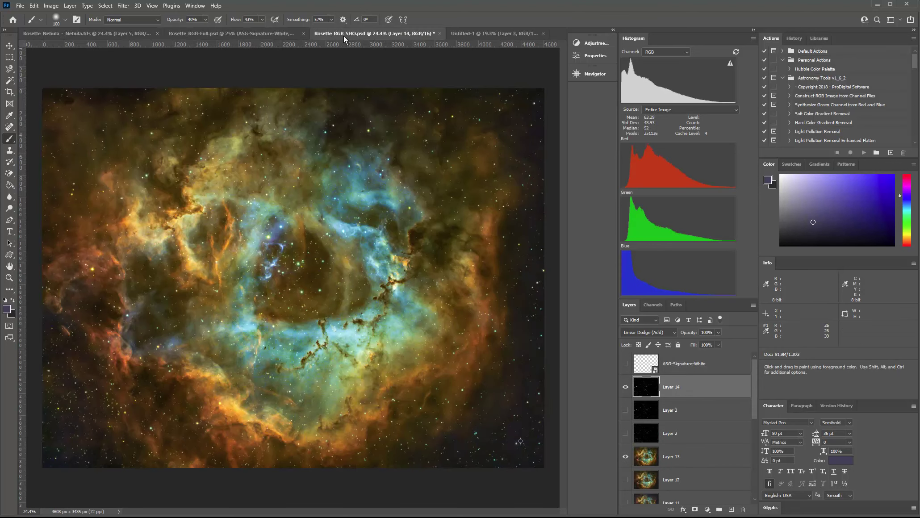